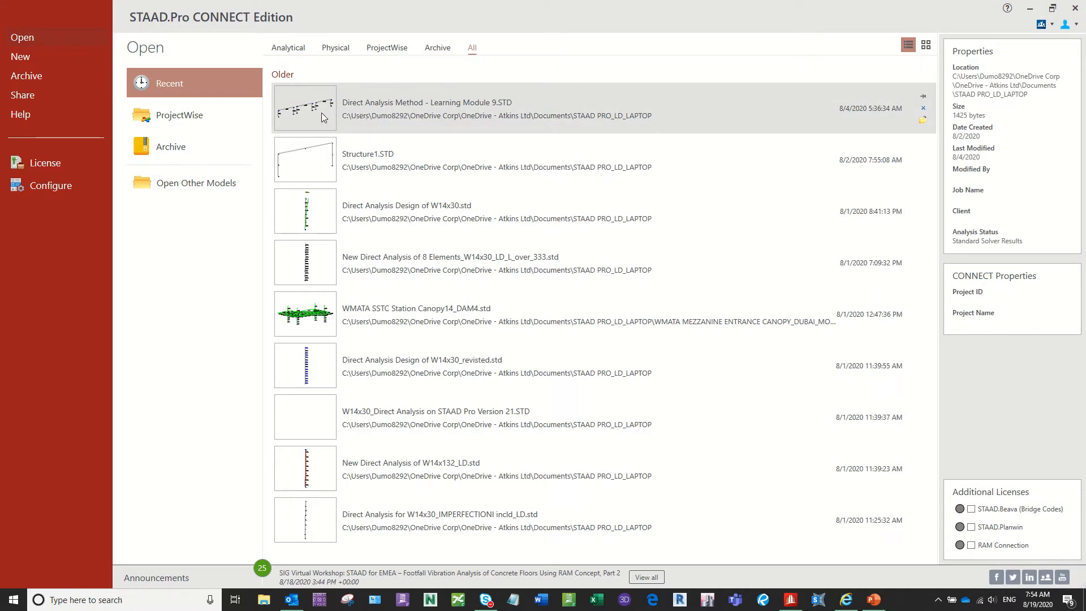
Open the recent model Direct Analysis Method - Learning Module 9.STD without associating it with a project.
left_click(371, 107)
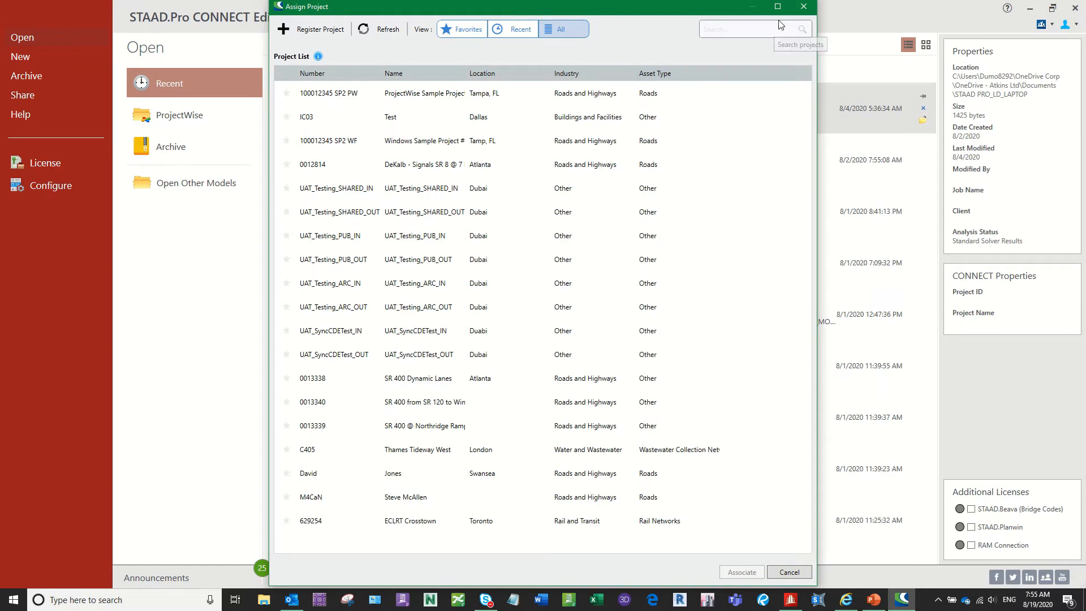
left_click(797, 6)
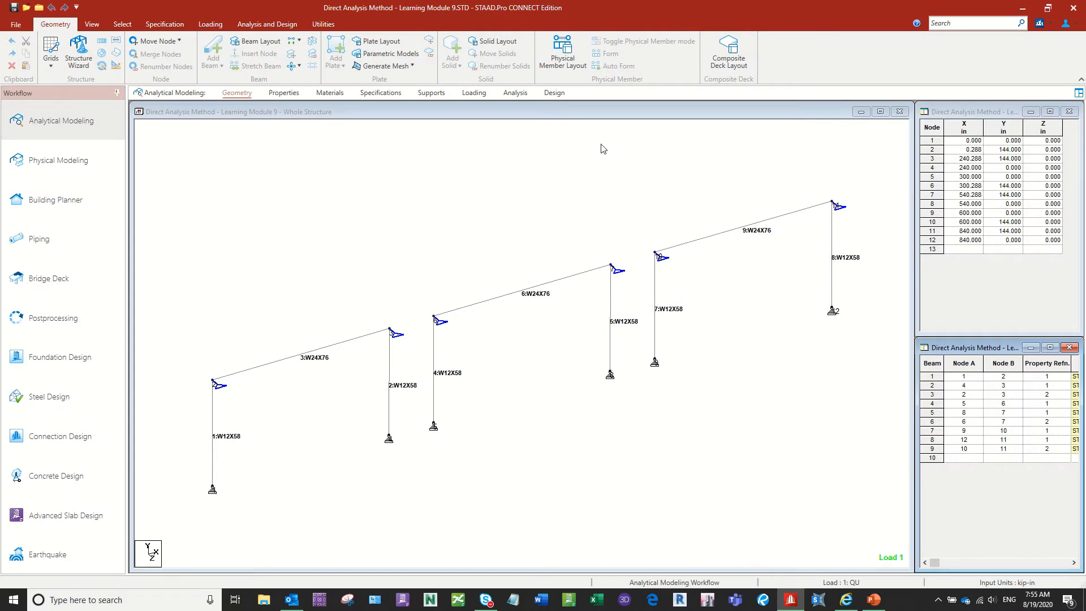
left_click(575, 116)
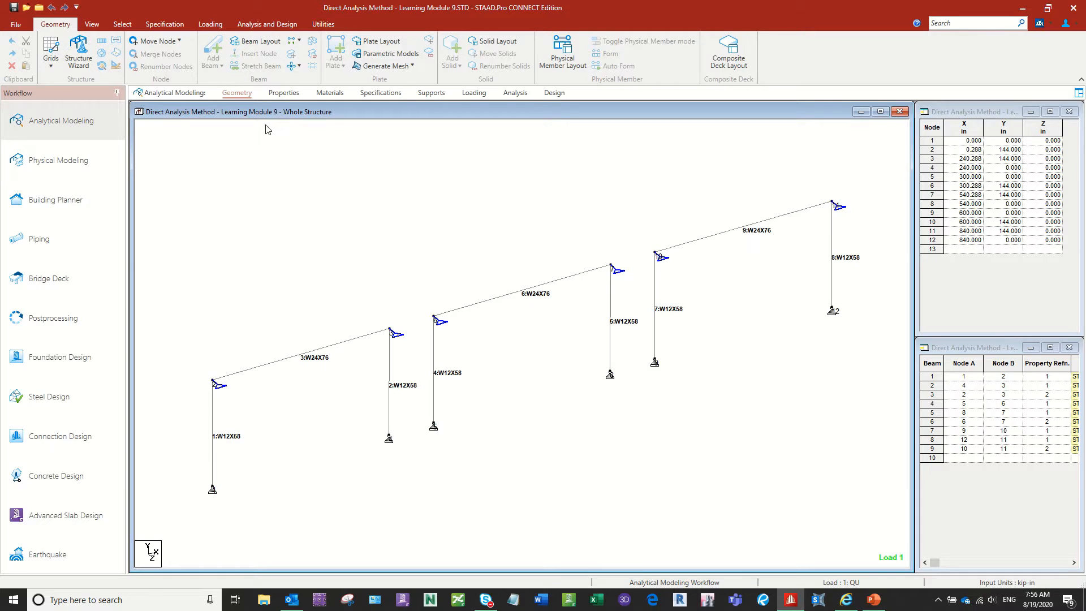
Close the model and reopen it from the recent files without associating a project.
left_click(10, 24)
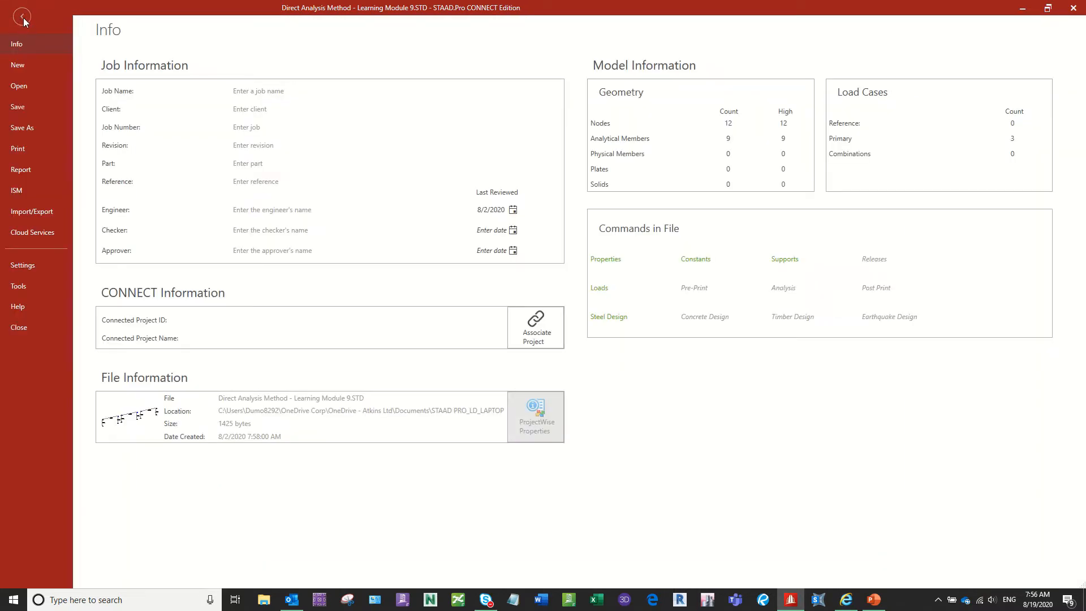
left_click(7, 327)
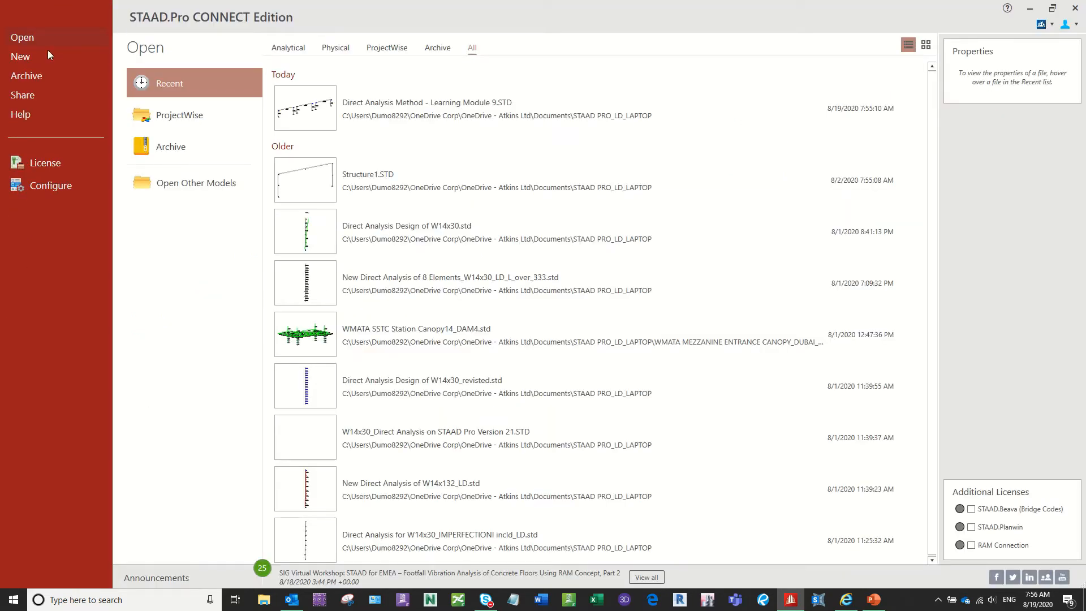
left_click(315, 105)
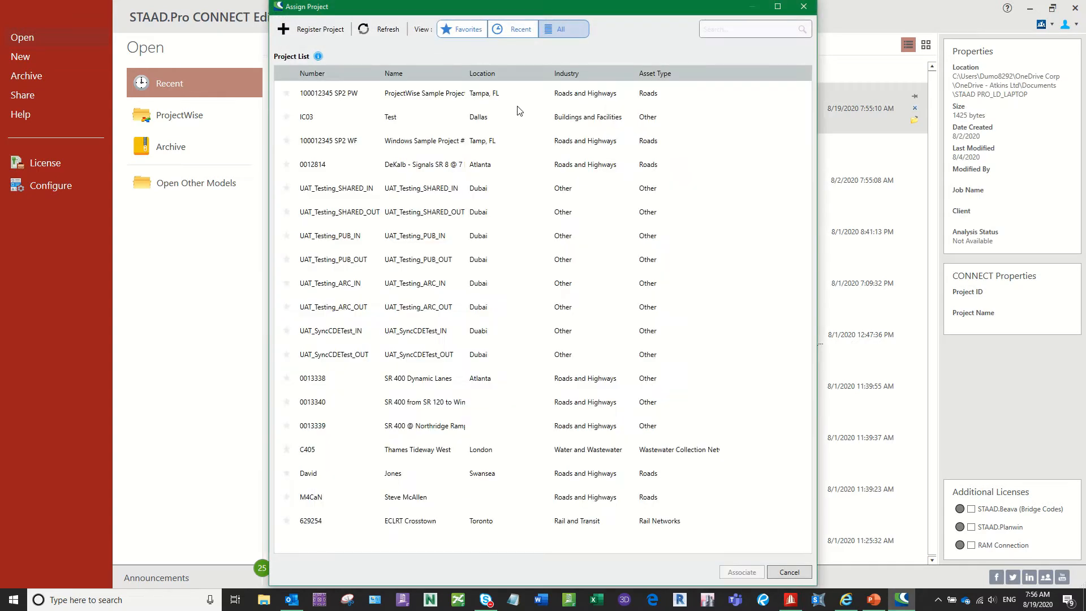
left_click(802, 4)
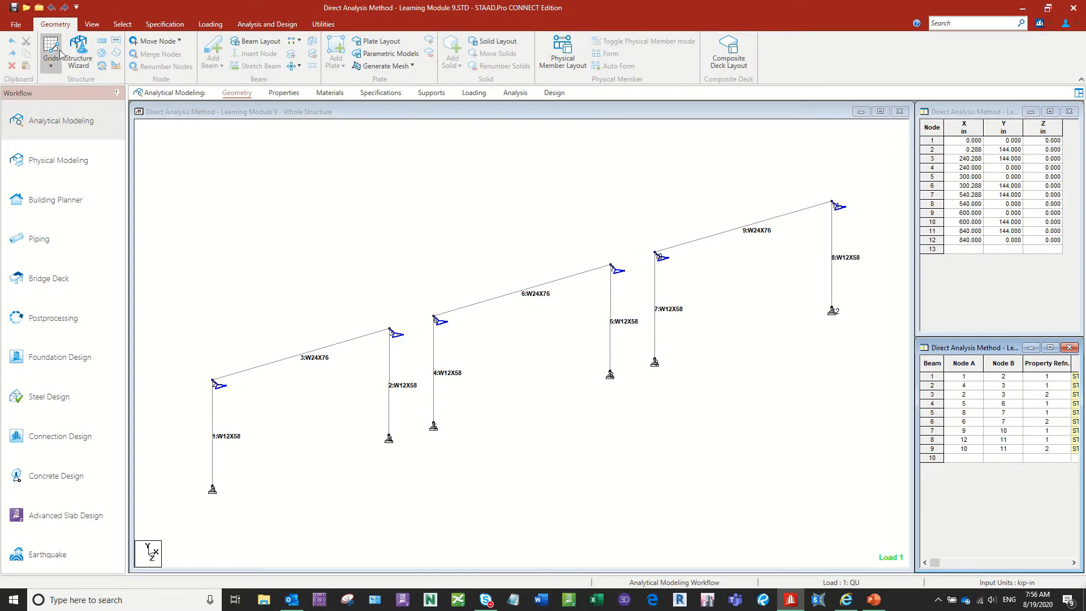
left_click(19, 27)
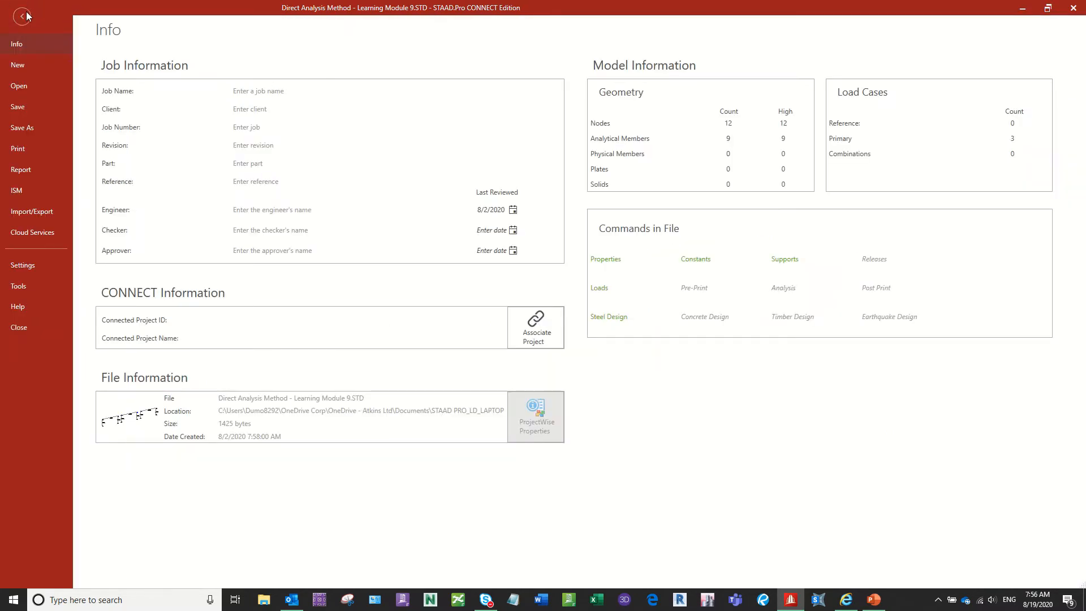
left_click(23, 16)
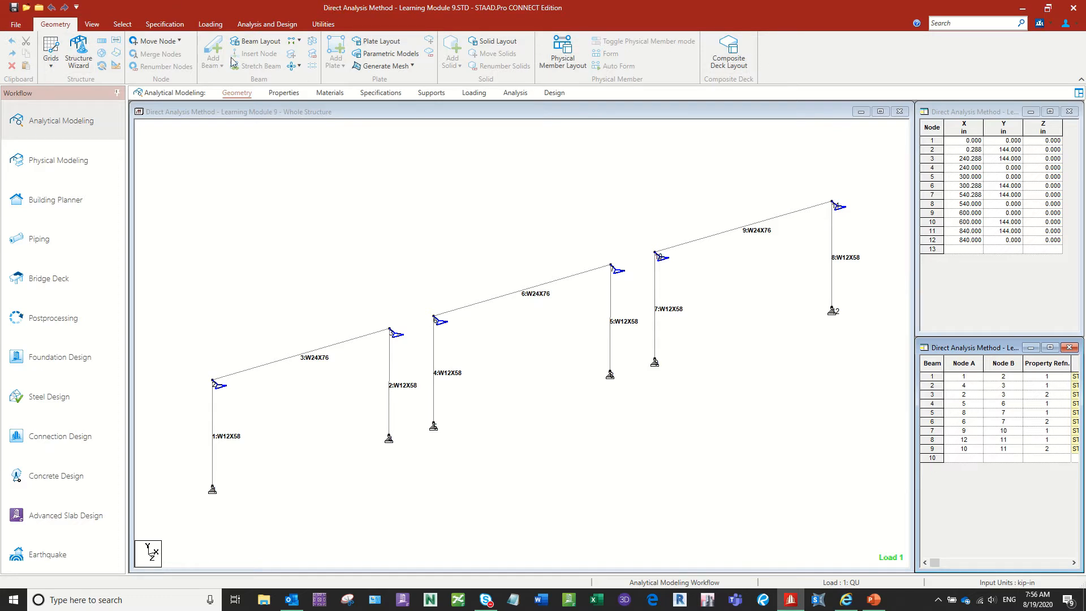
left_click(92, 25)
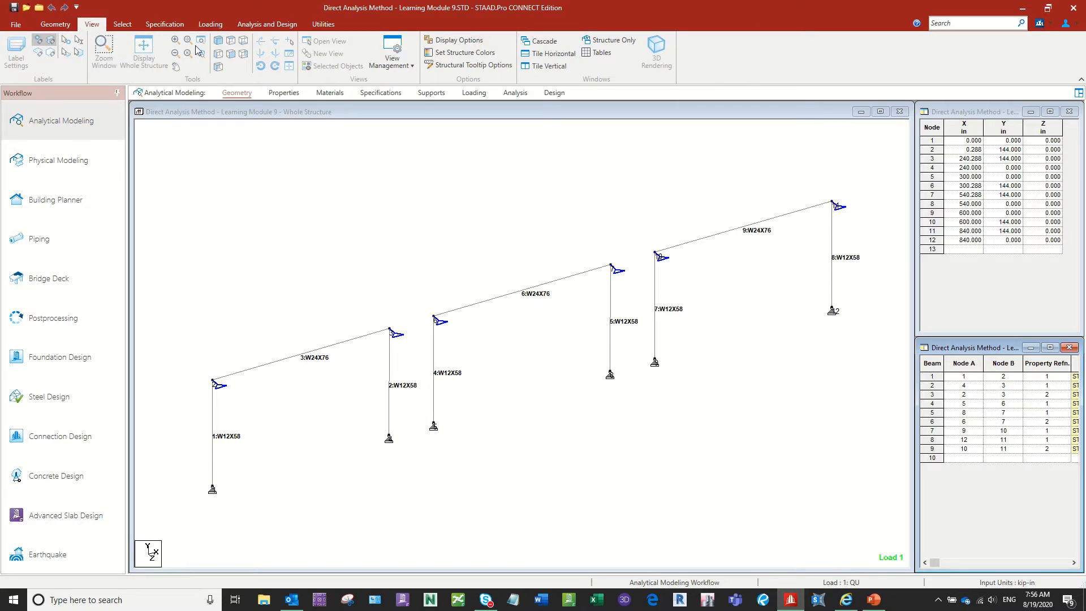
left_click(235, 112)
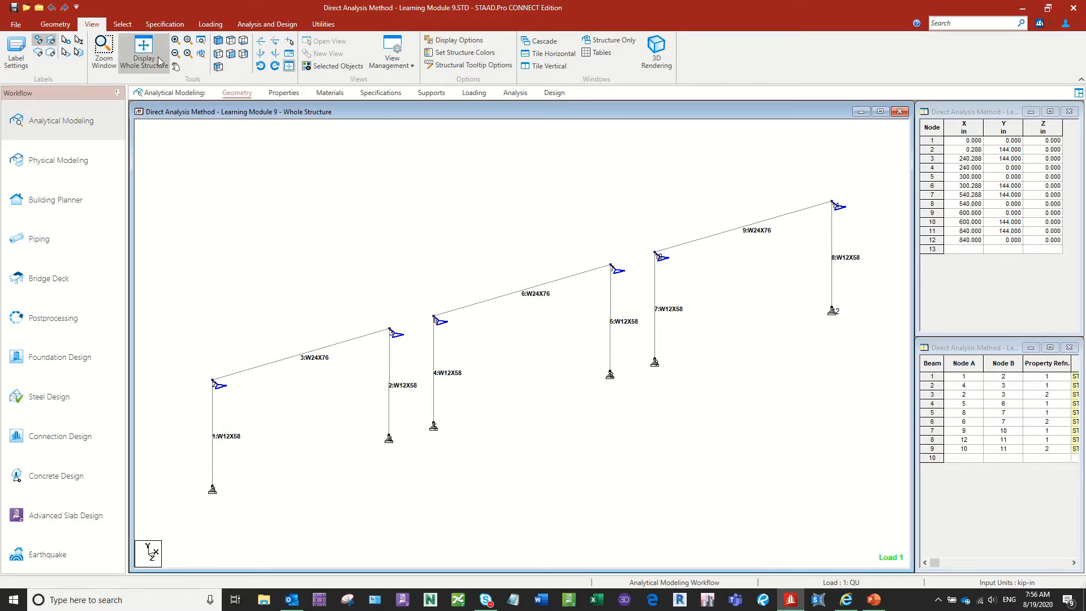
left_click(122, 24)
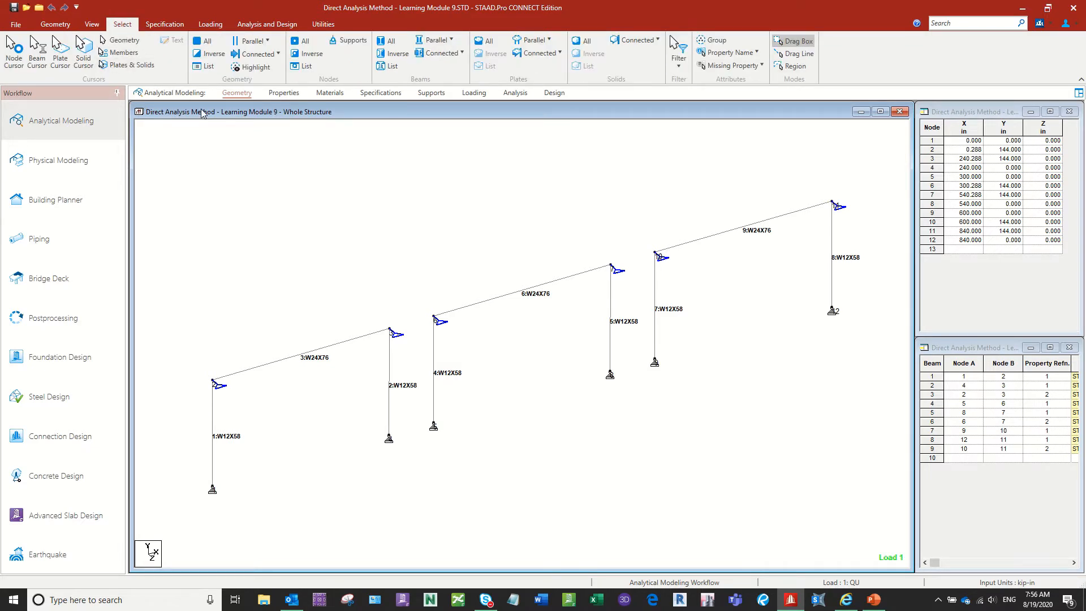
Review the section properties, member specifications and supports defined for the portal frames.
left_click(165, 25)
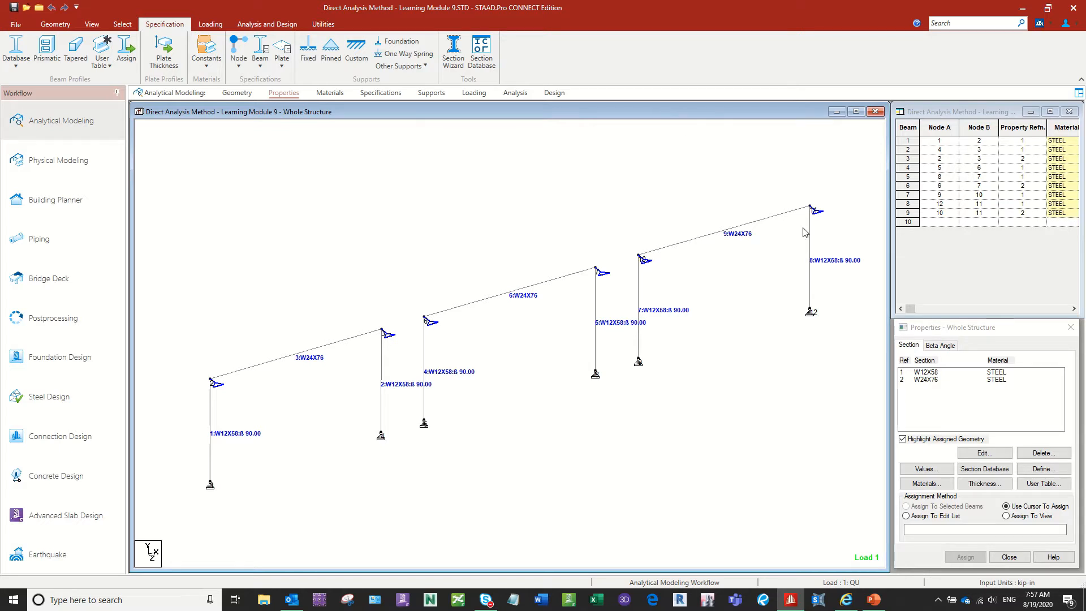
left_click(937, 327)
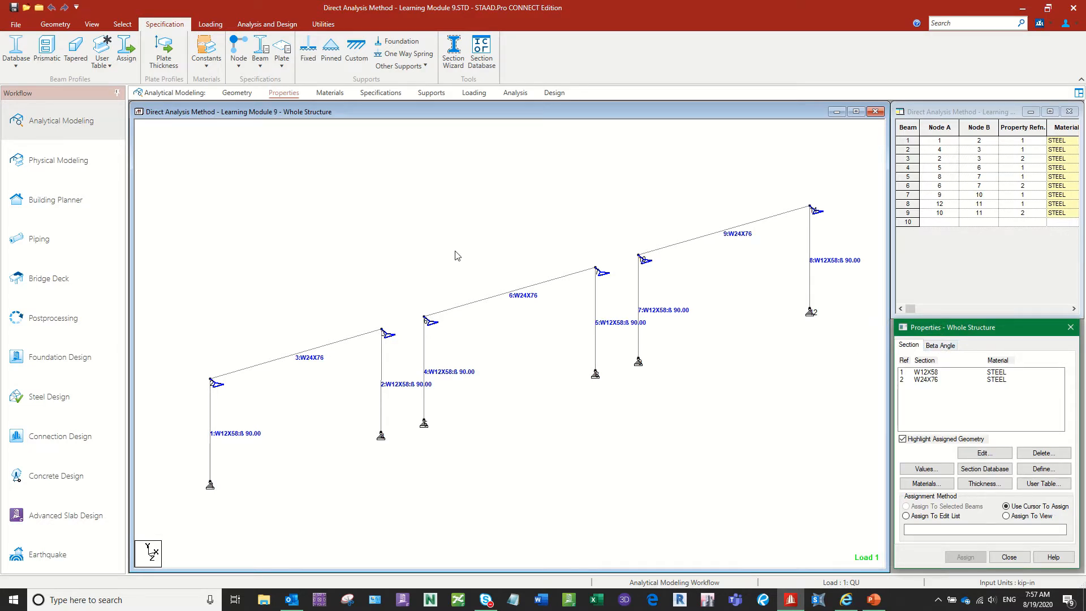
left_click(381, 93)
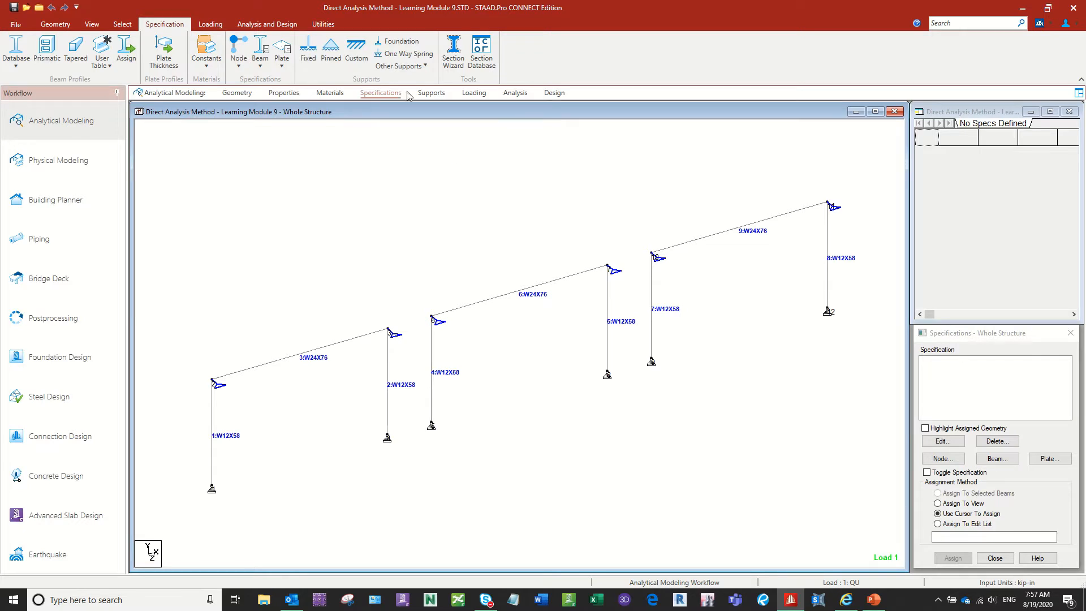
left_click(432, 97)
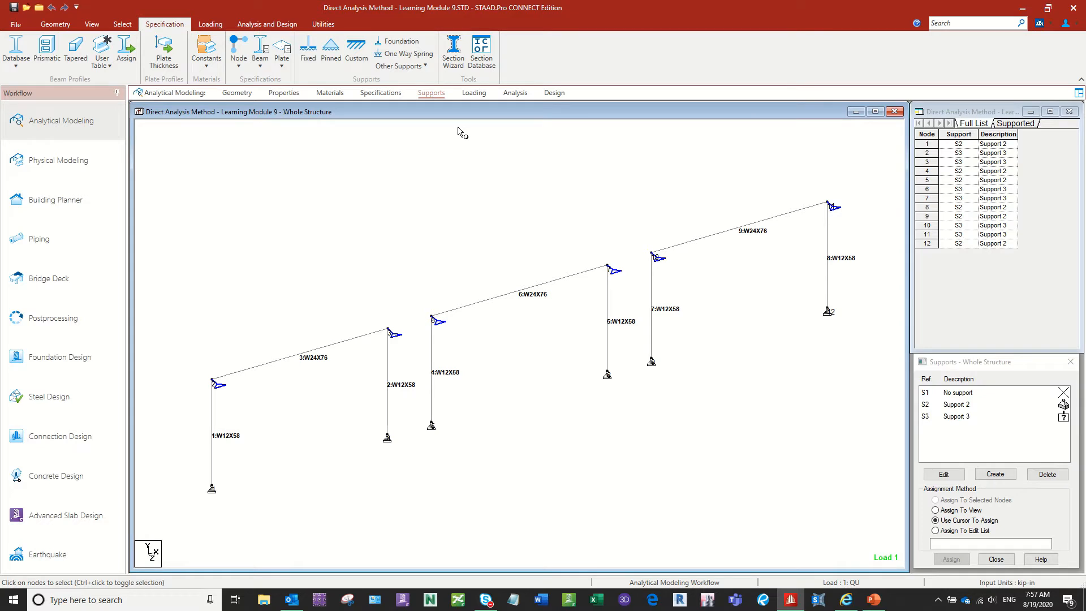
Display the FY -130 kip and FY -110 kip nodal loads of load case 1 (QU) on the whole structure.
left_click(211, 25)
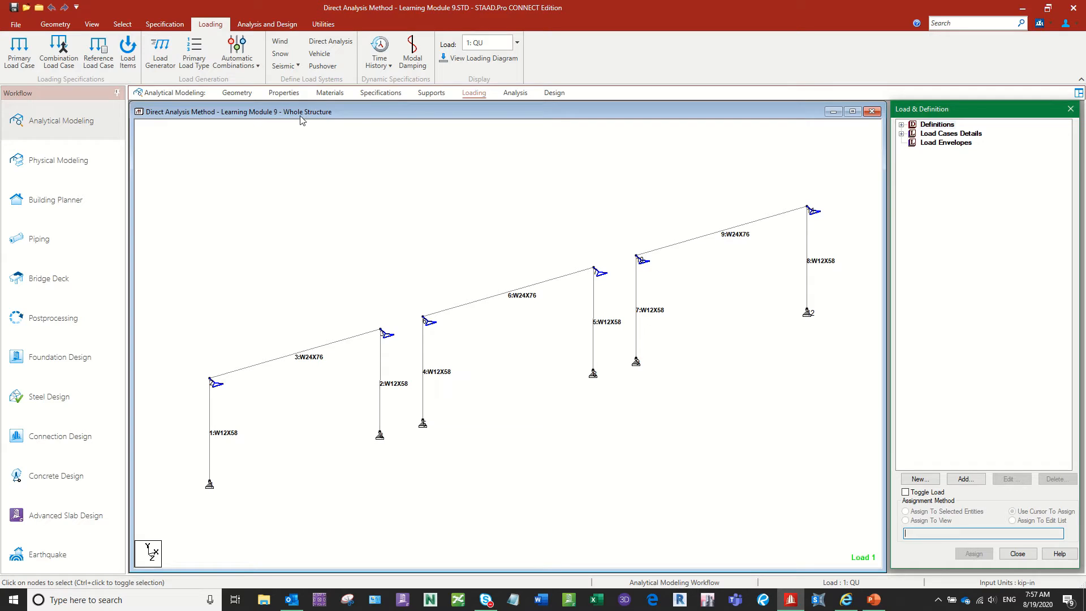
left_click(301, 117)
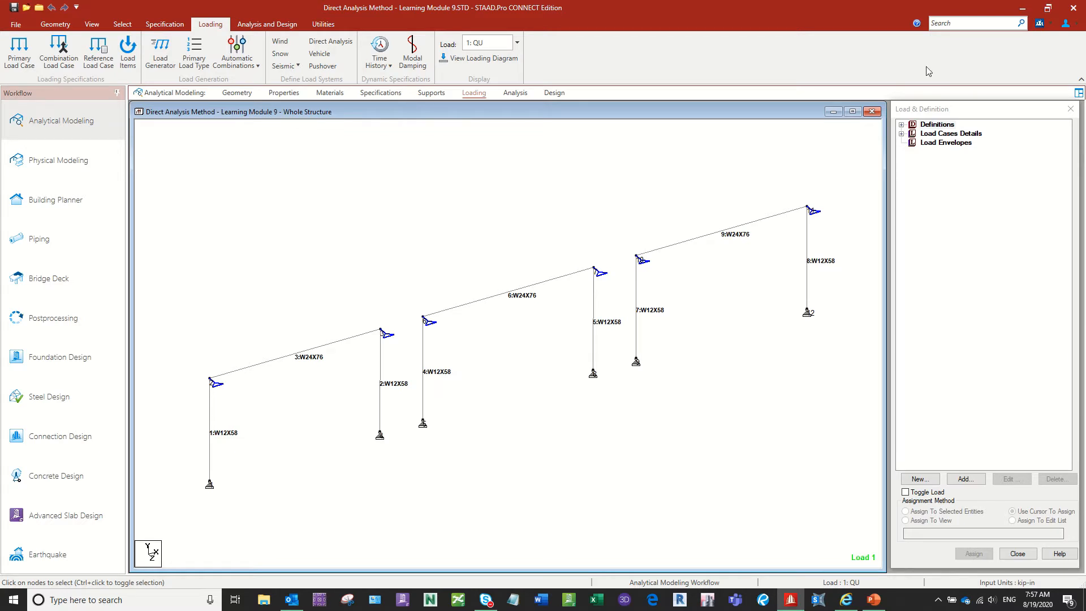
left_click(911, 111)
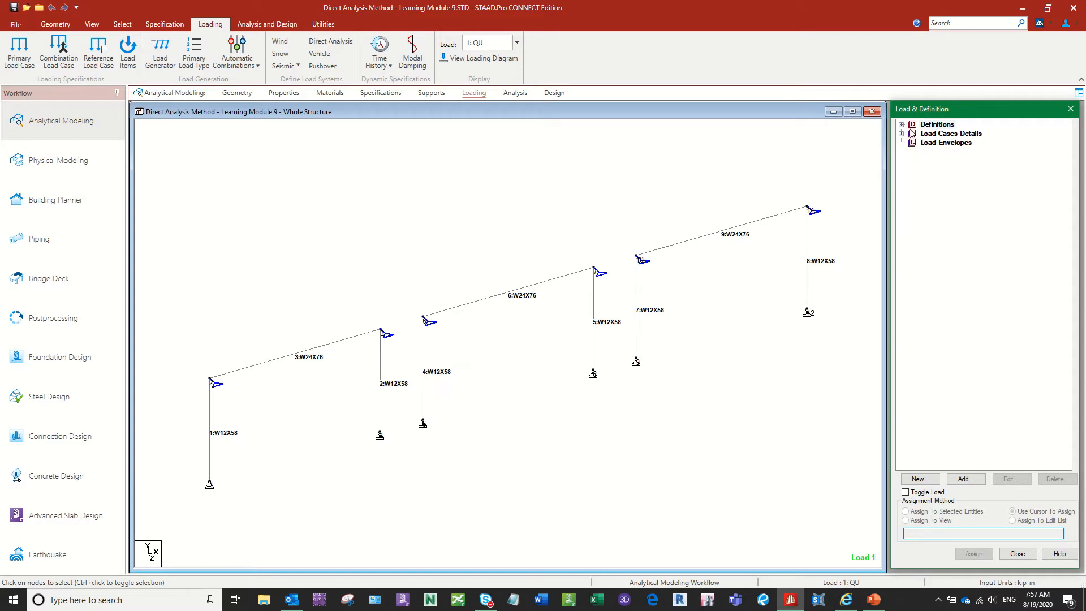
left_click(901, 134)
left_click(902, 134)
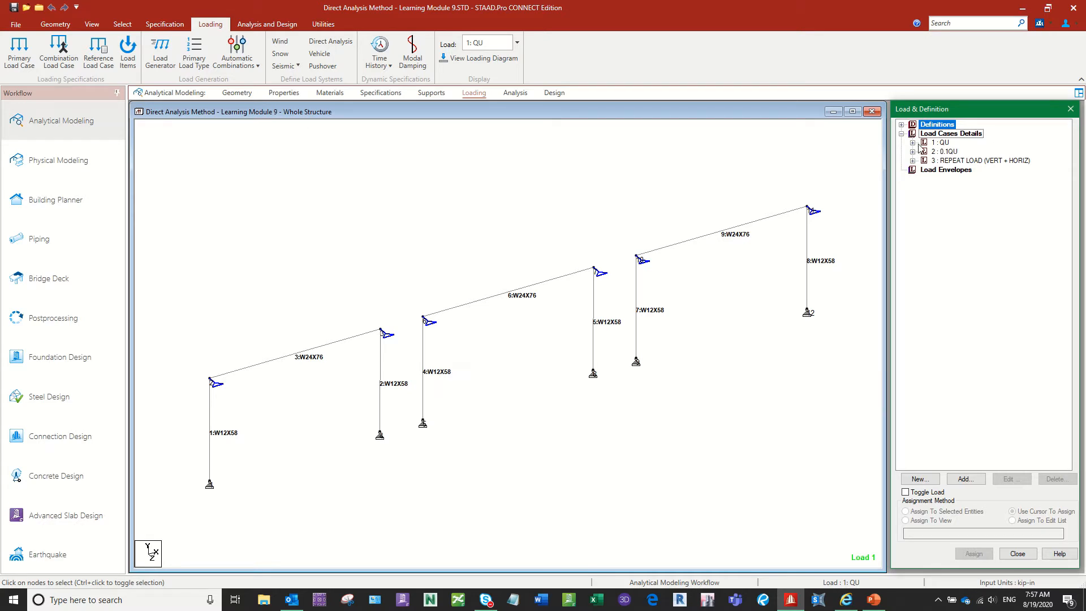
left_click(913, 143)
left_click(963, 151)
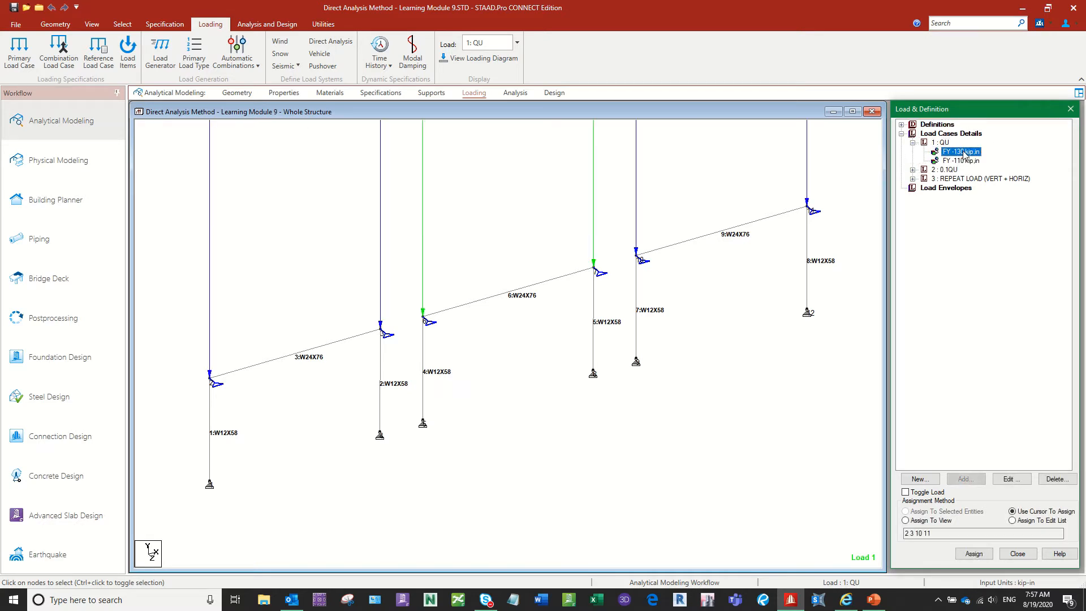
scroll(717, 342, "down", 5)
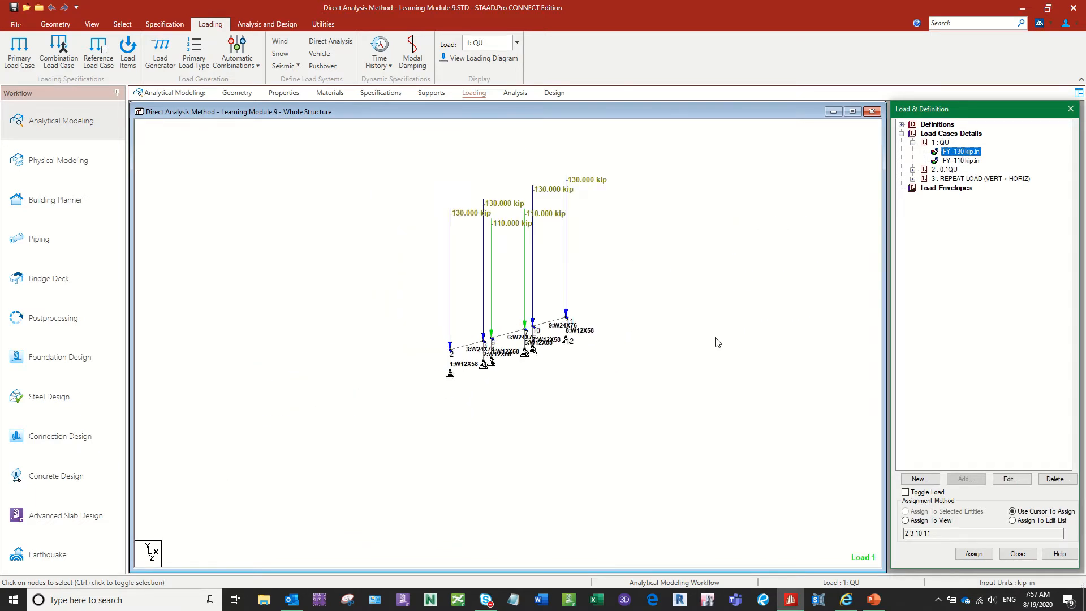
scroll(662, 302, "up", 5)
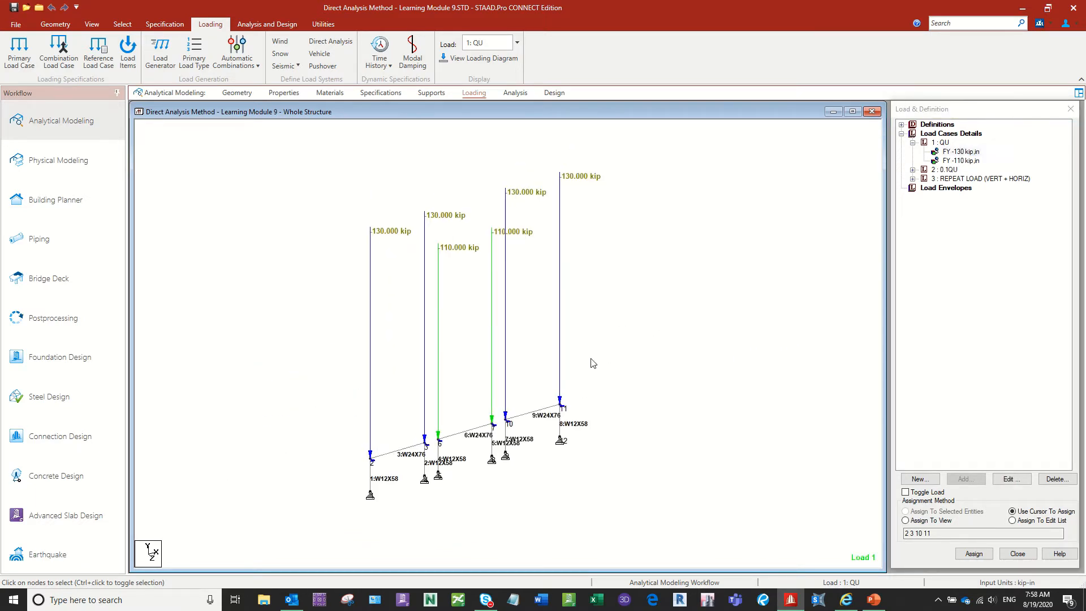
scroll(593, 362, "up", 1)
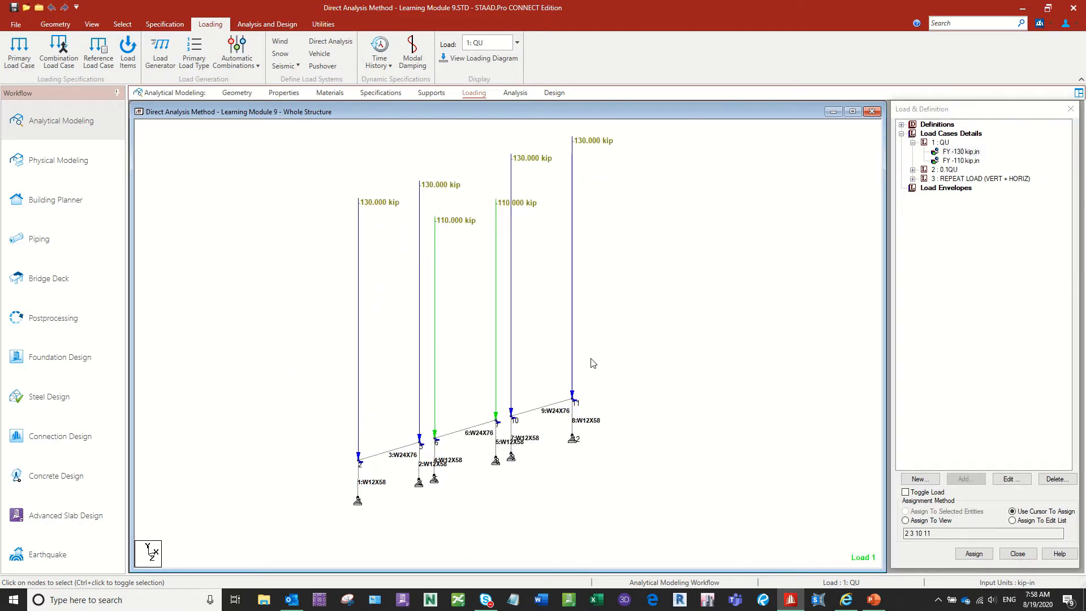
List the load items under load case 2 (0.1QU) and load case 3, REPEAT LOAD (VERT + HORIZ).
left_click(912, 170)
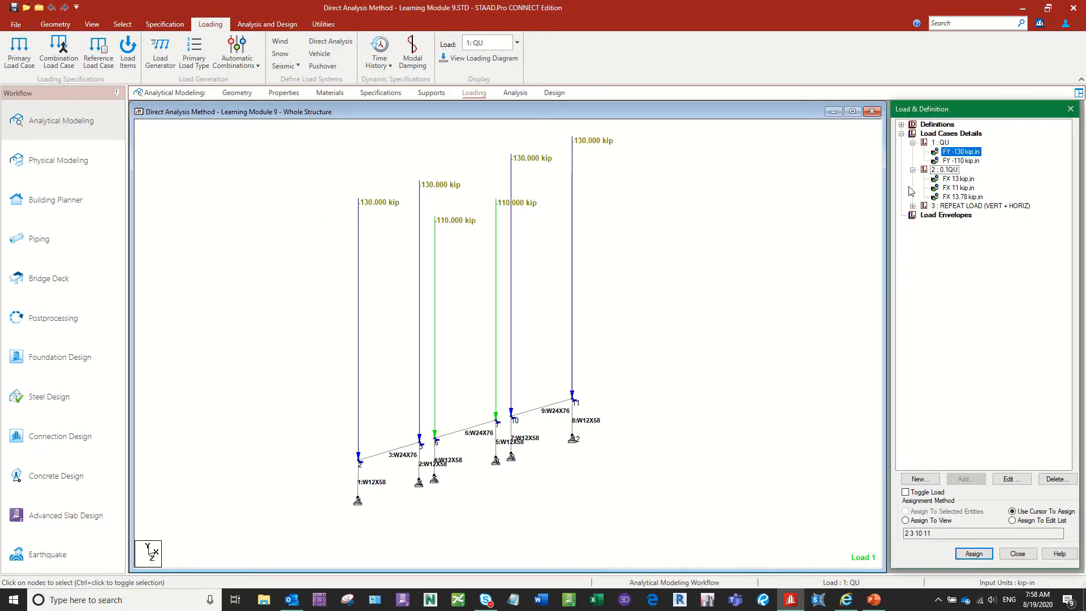
left_click(912, 205)
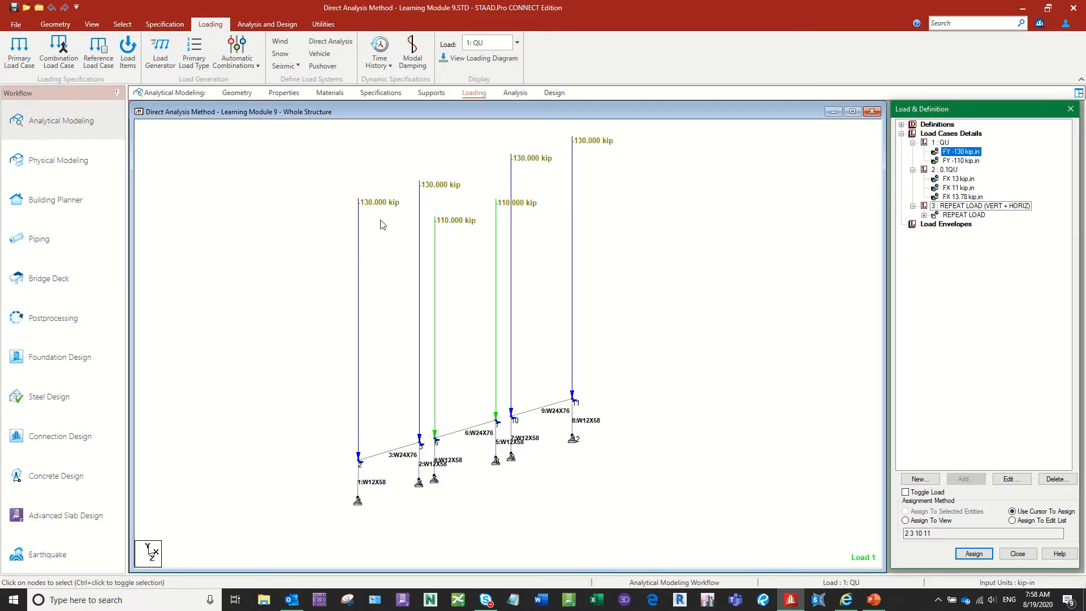
middle_click_drag(386, 226, 375, 277)
scroll(391, 214, "up", 1)
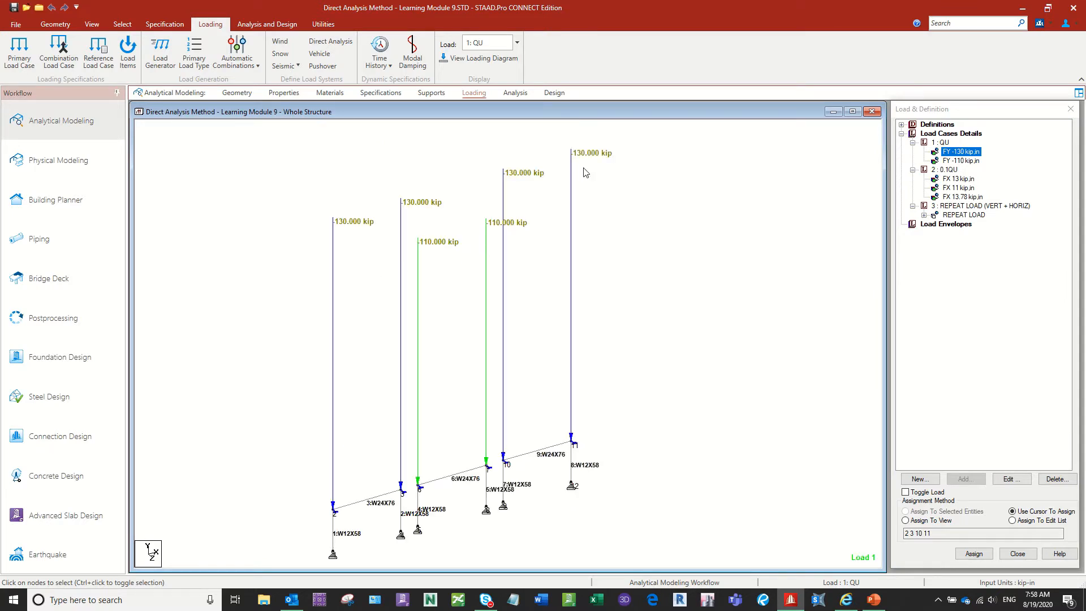
Set the point force load scale in the structure diagram settings to 3 kip per in and apply it.
right_click(256, 174)
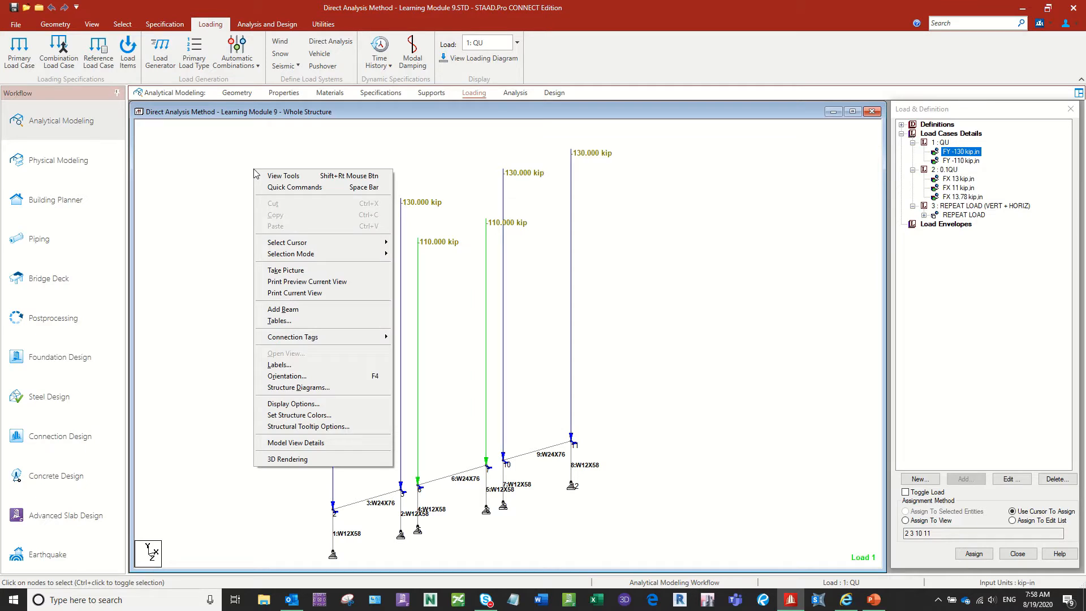
left_click(284, 388)
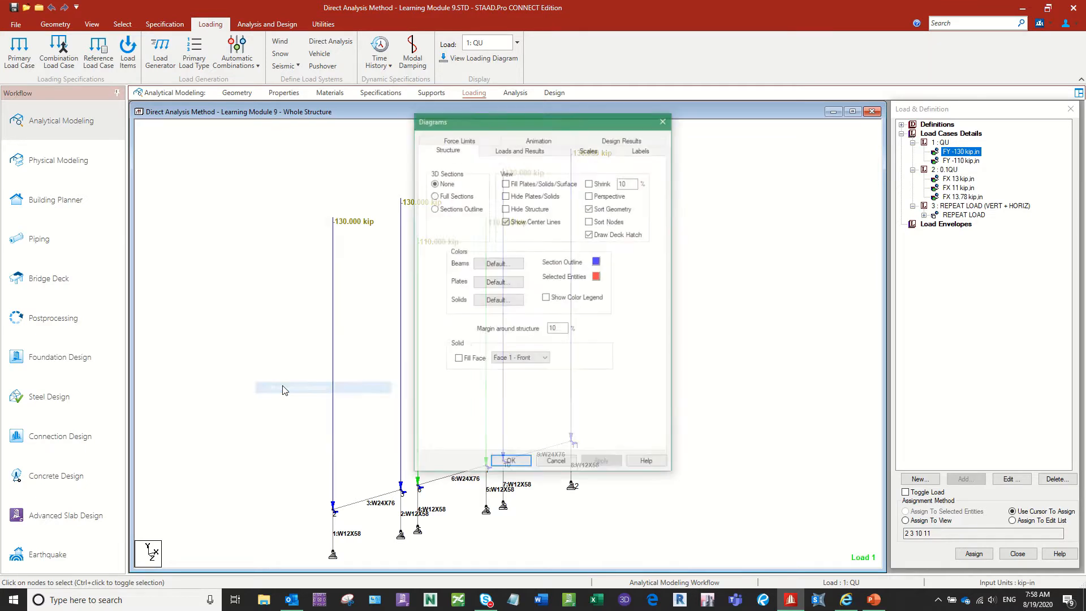
left_click(537, 152)
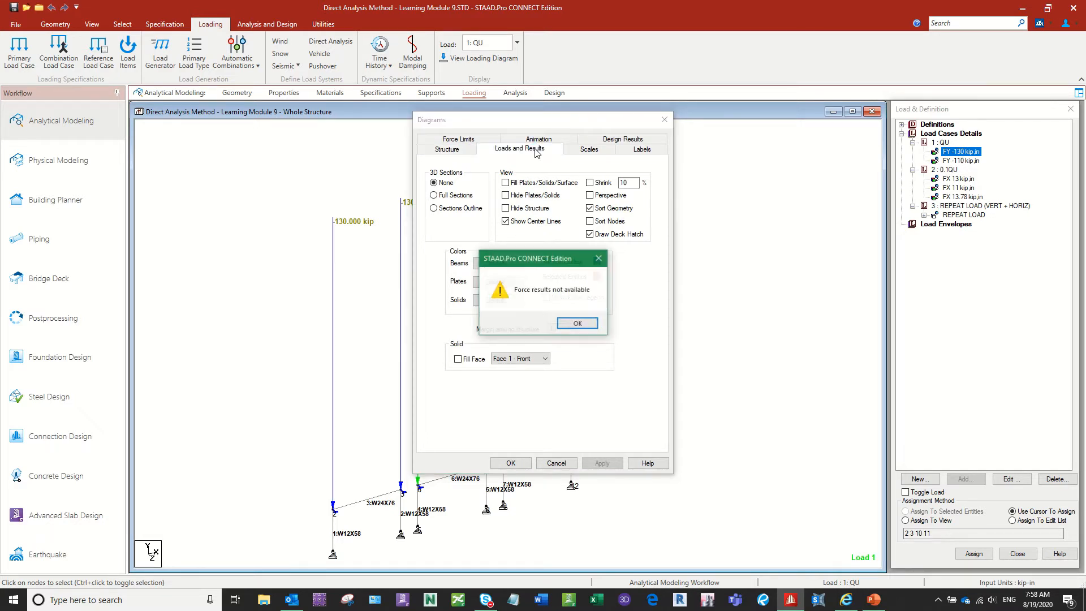
left_click(577, 324)
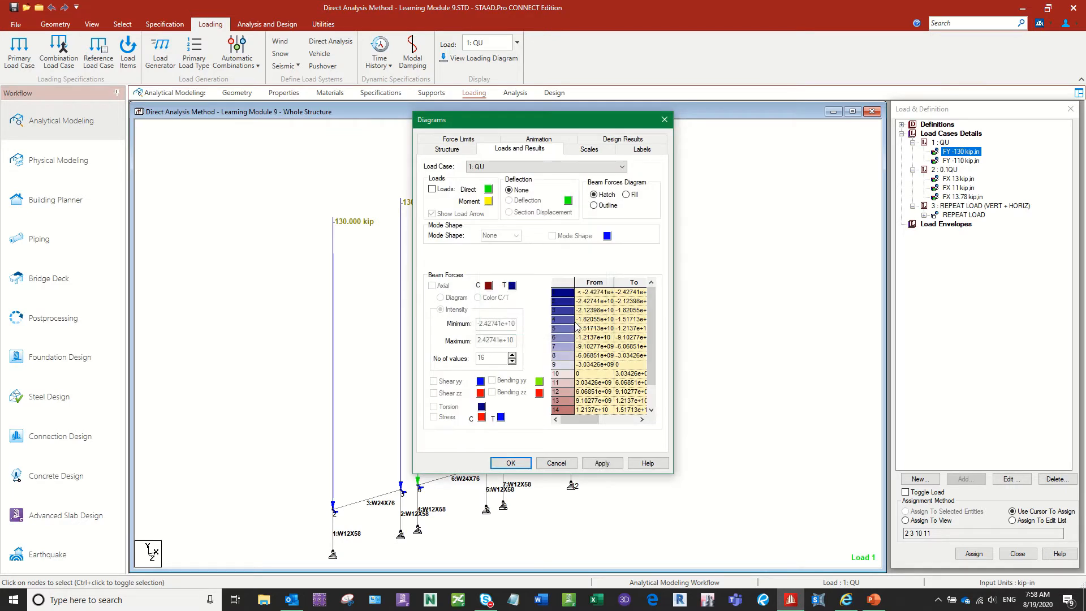
left_click(573, 153)
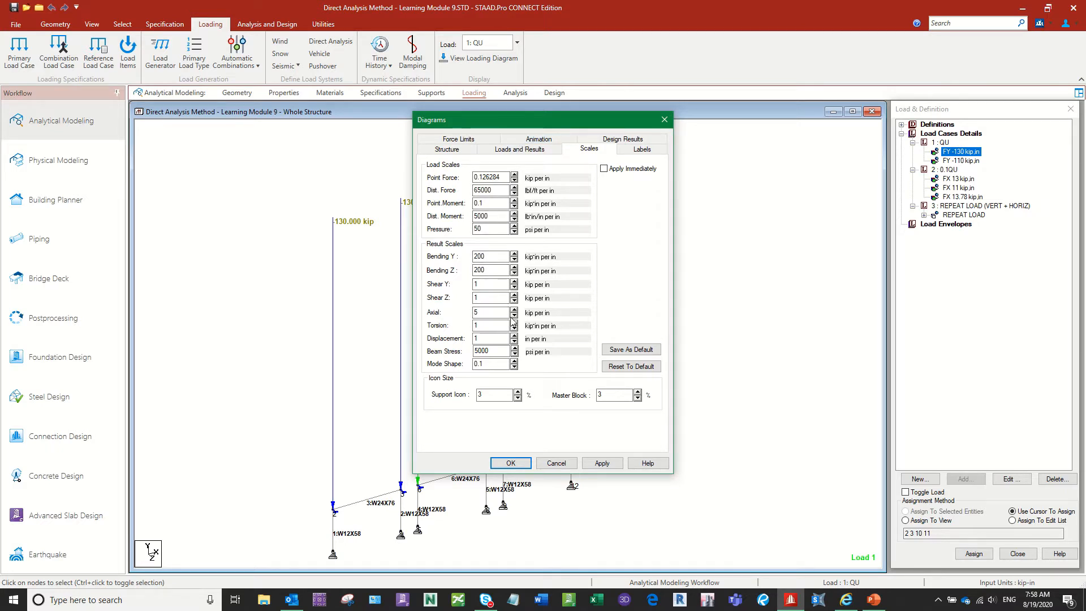
left_click(514, 180)
left_click(514, 181)
left_click(602, 462)
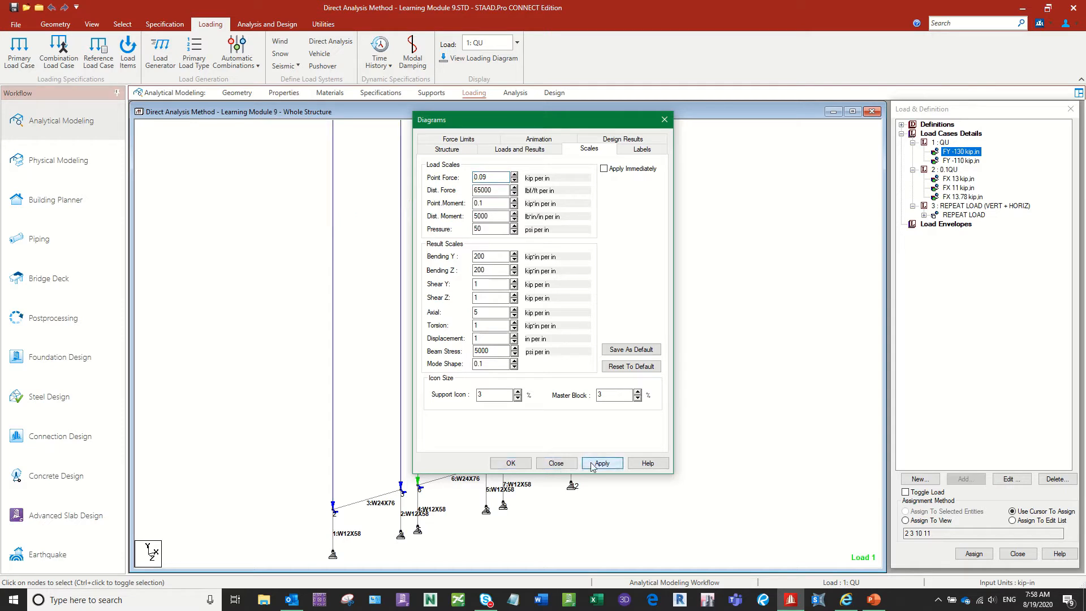
left_click(513, 175)
left_click(513, 175)
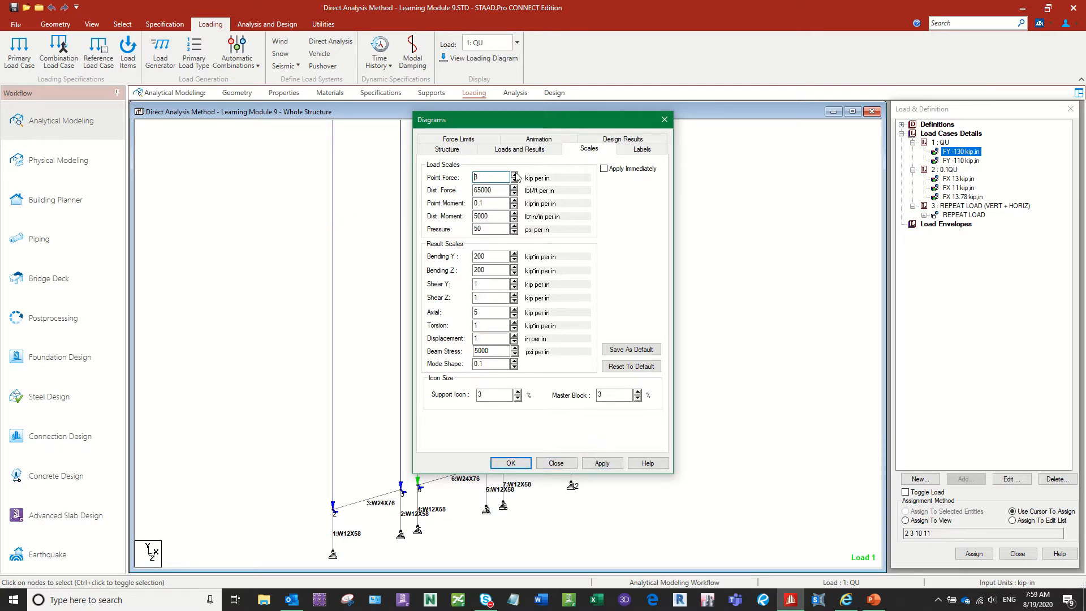
left_click(602, 462)
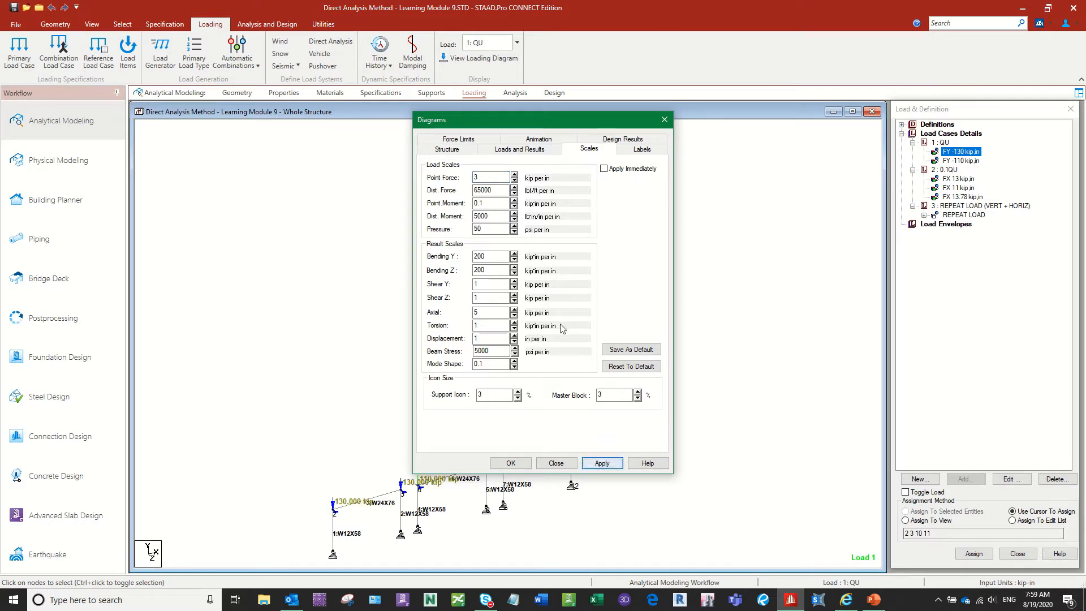
Set the point force load scale to 1 kip per in, apply it and accept the diagram settings.
left_click(514, 180)
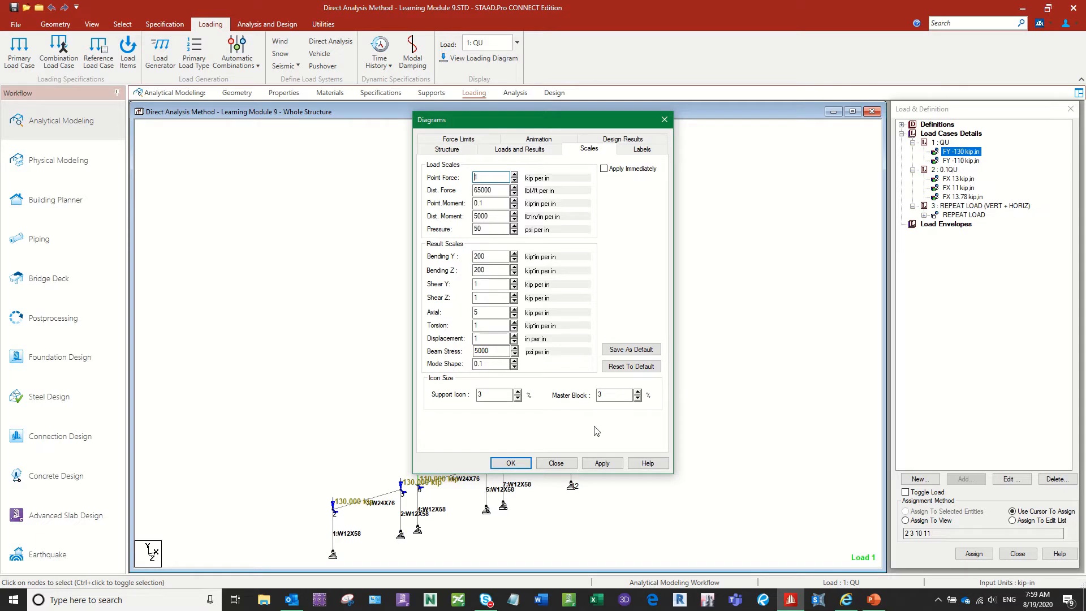
left_click(600, 462)
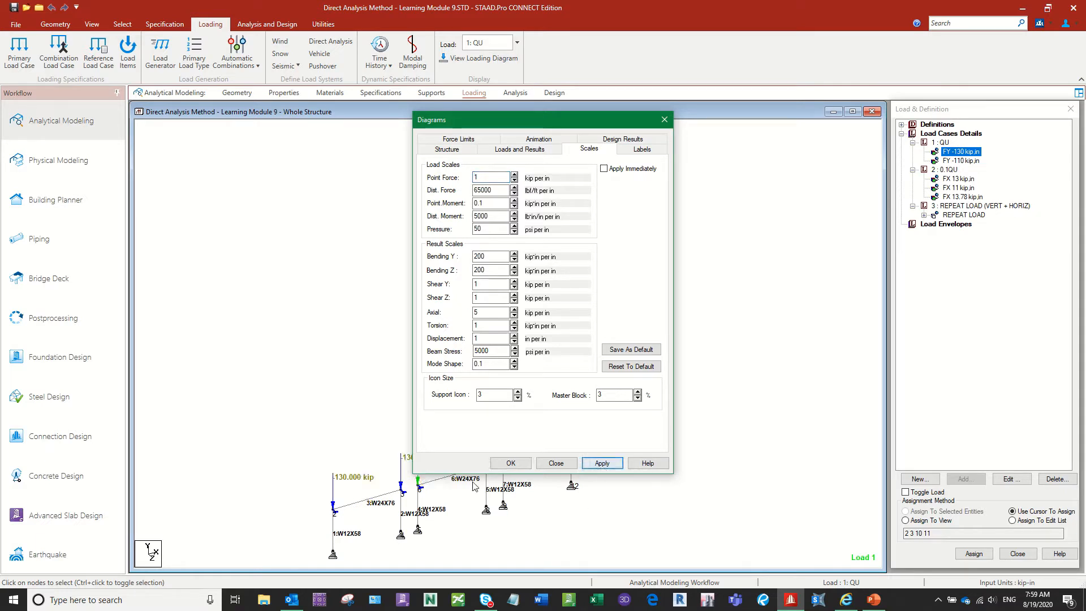
left_click(515, 463)
middle_click_drag(424, 423, 447, 301)
scroll(433, 316, "up", 2)
scroll(433, 316, "up", 2)
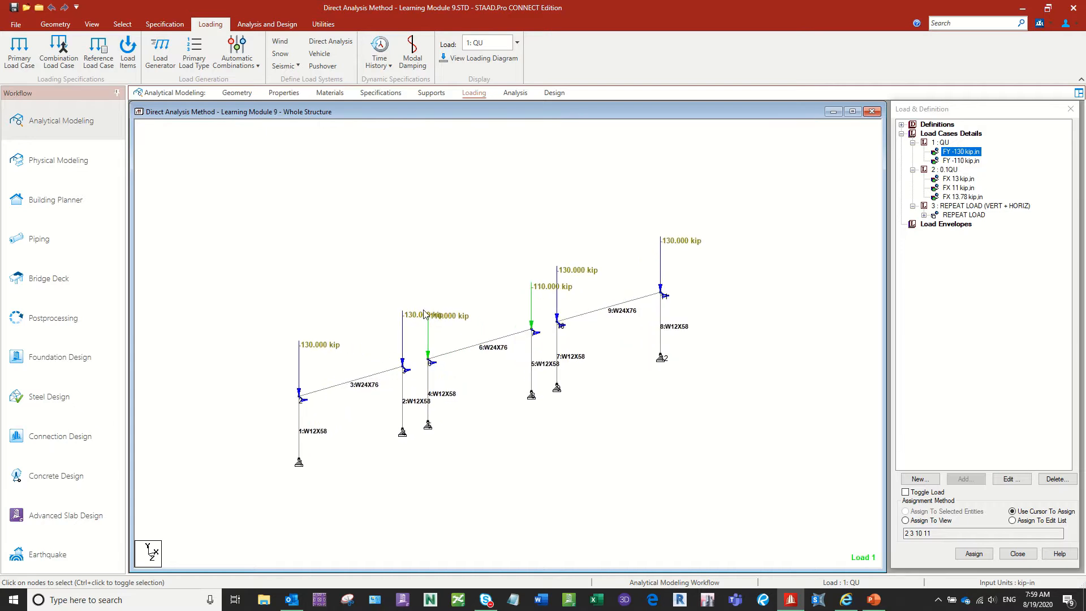
Review the analysis commands of the model, including the direct analysis command and the contents of PARAMETER 1.
left_click(247, 26)
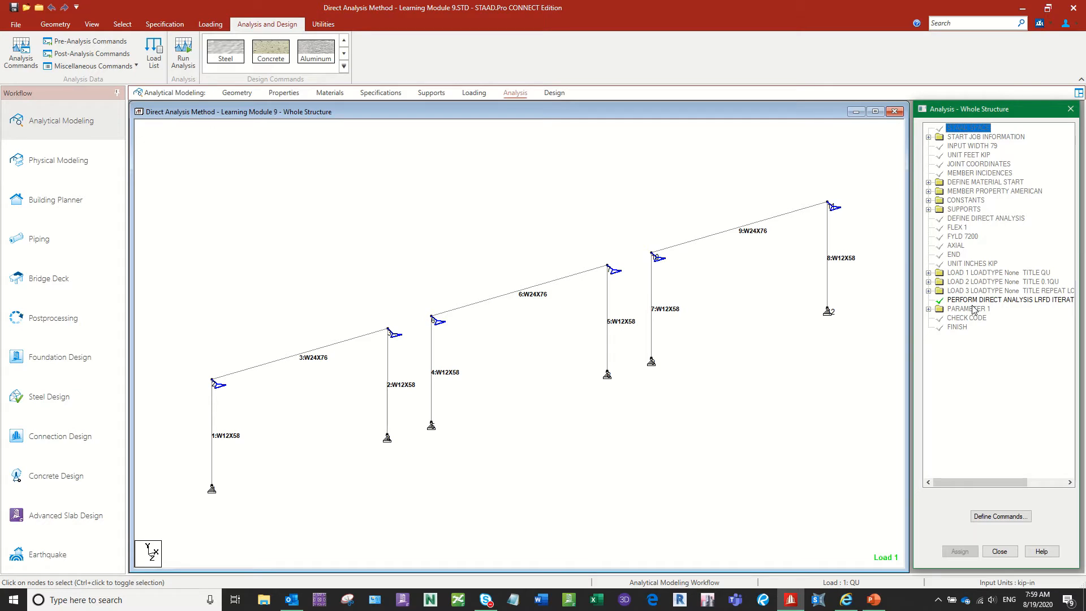
left_click(929, 310)
left_click(929, 310)
Review the AISC 360-16 steel design parameters listed under PARAMETER 1.
left_click(554, 93)
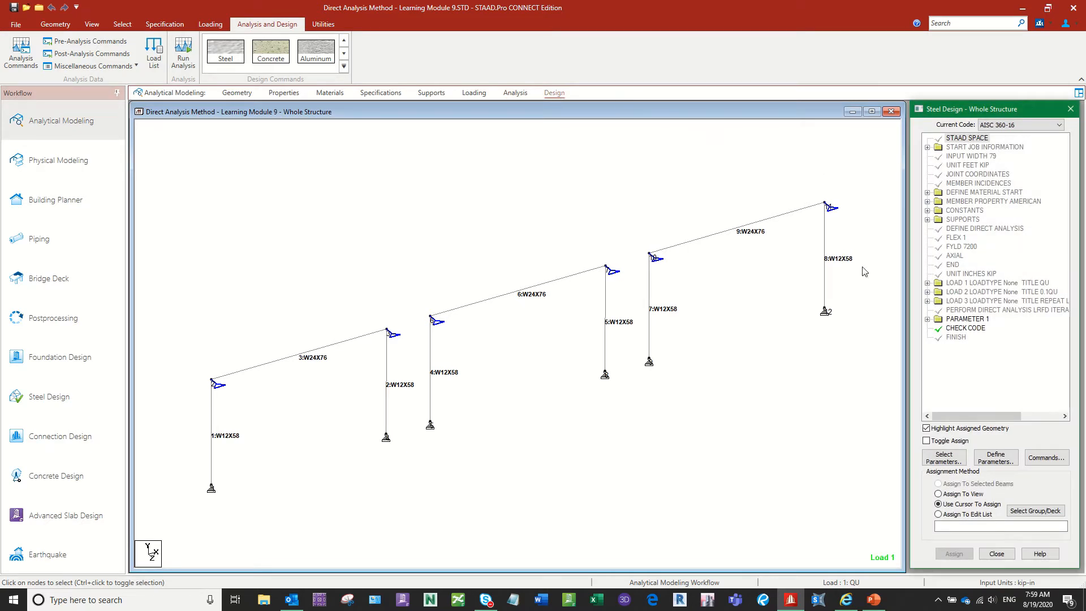
left_click(927, 323)
left_click(927, 319)
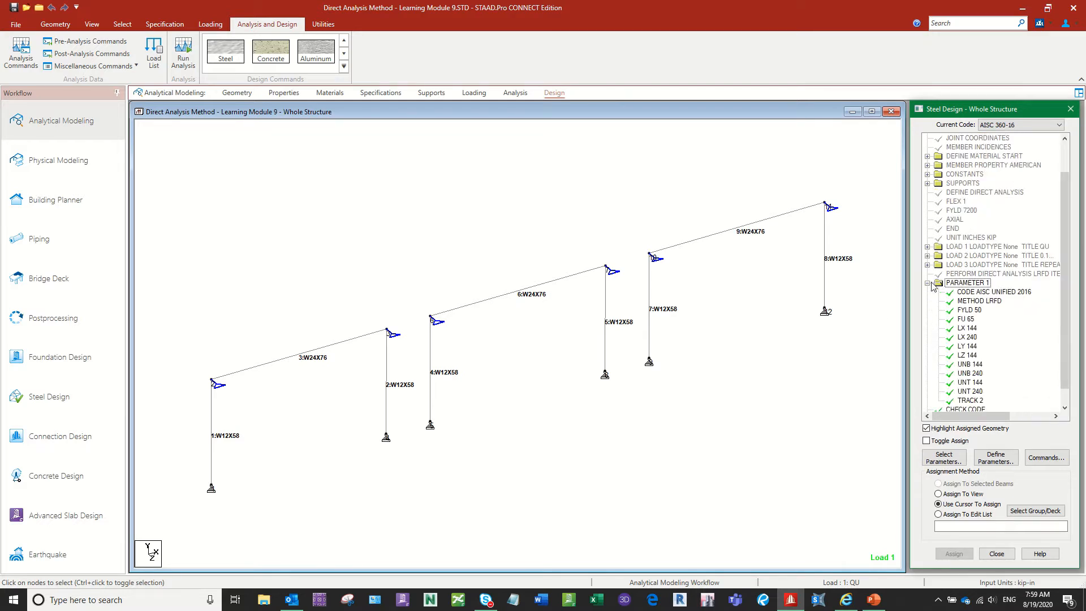
scroll(929, 356, "down", 1)
scroll(929, 355, "up", 1)
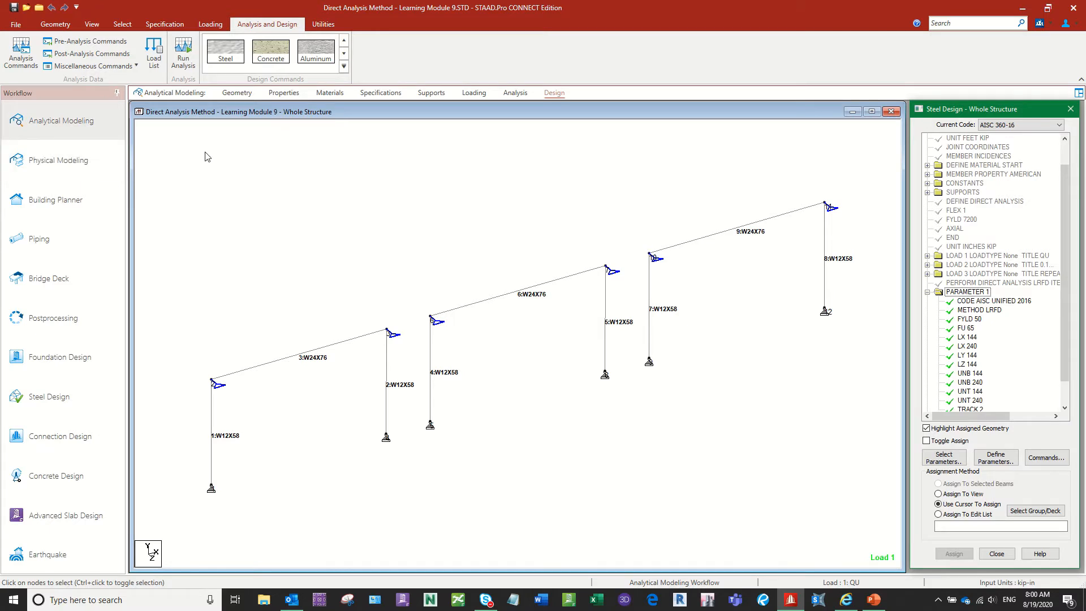
Try to switch to the Postprocessing workflow, and return to Analytical Modeling.
left_click(79, 134)
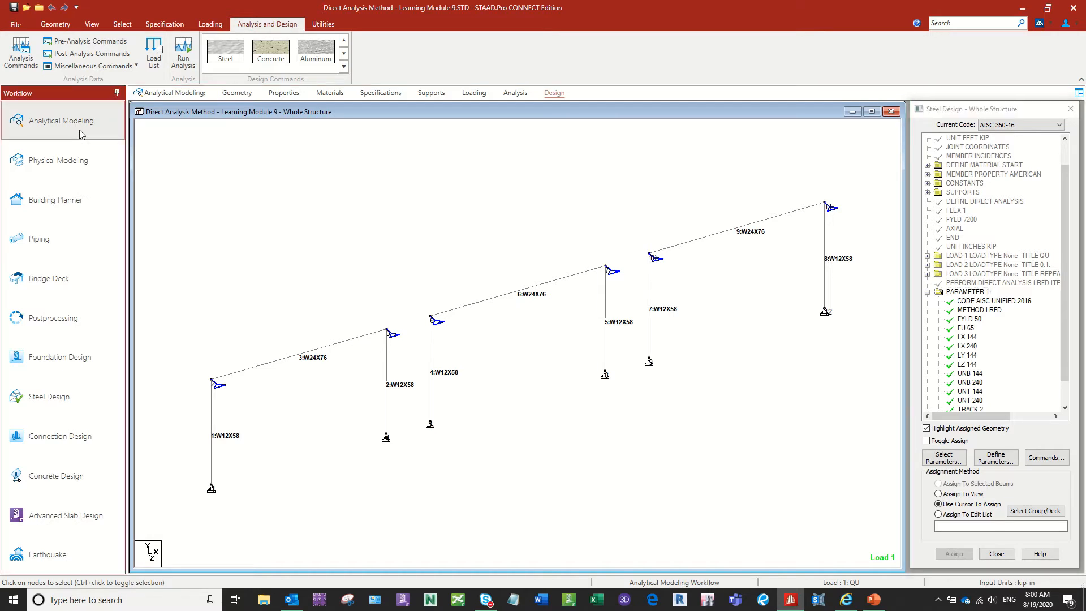
left_click(51, 321)
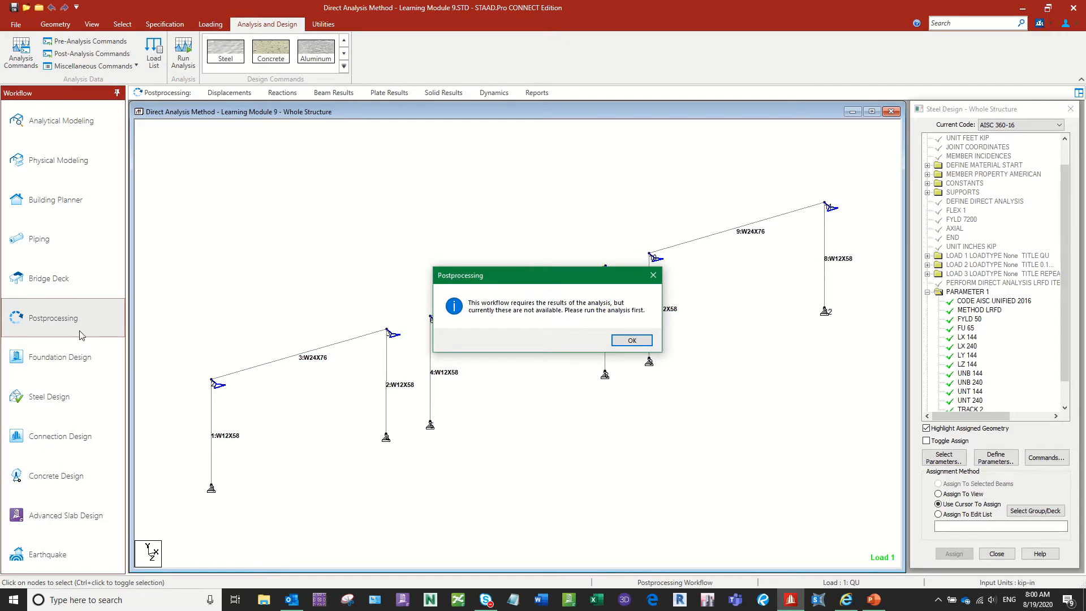
left_click_drag(531, 271, 454, 175)
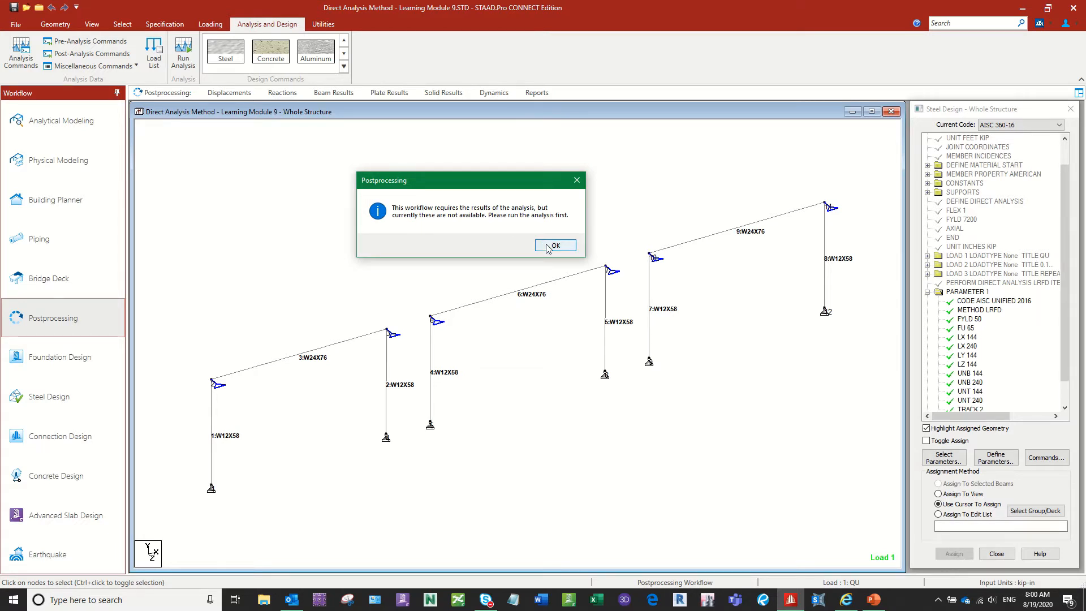
left_click(577, 181)
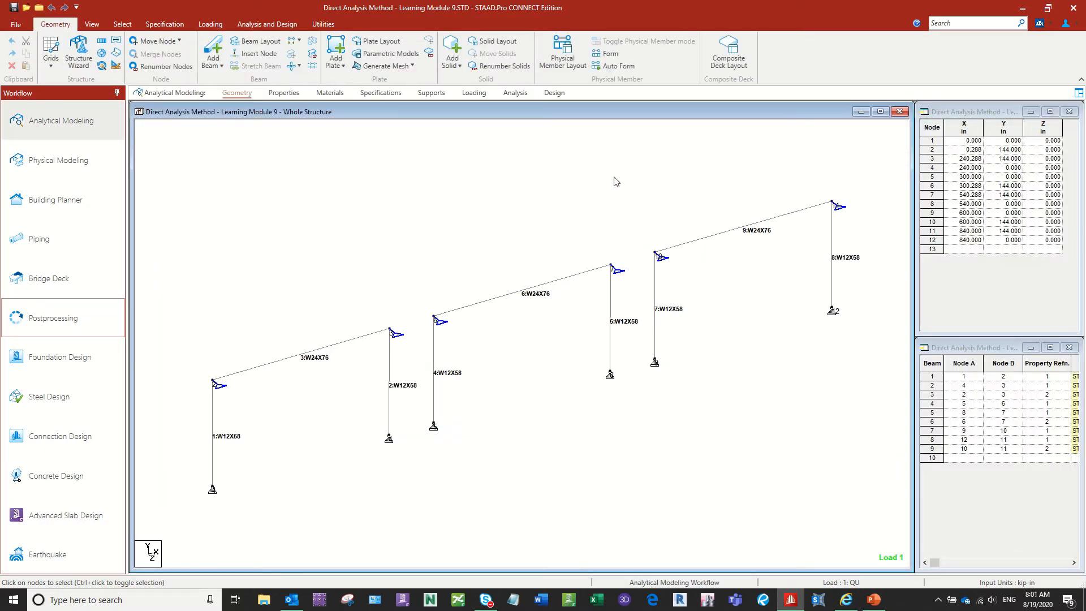
left_click(77, 126)
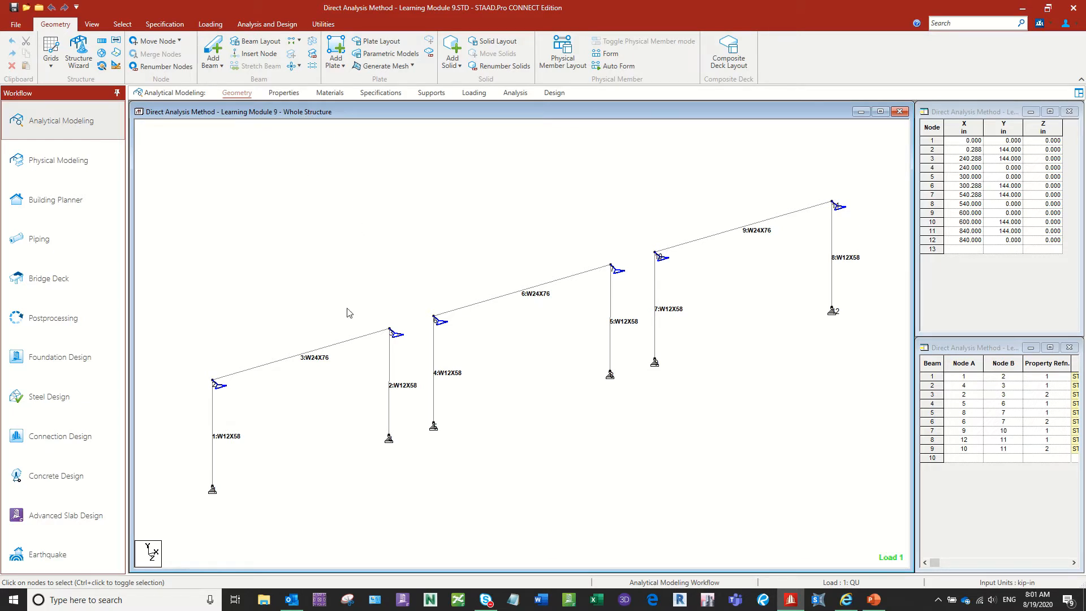
Go through the node table from node 1 to node 10 to locate the nodes on the portal frames.
middle_click_drag(351, 315, 346, 313)
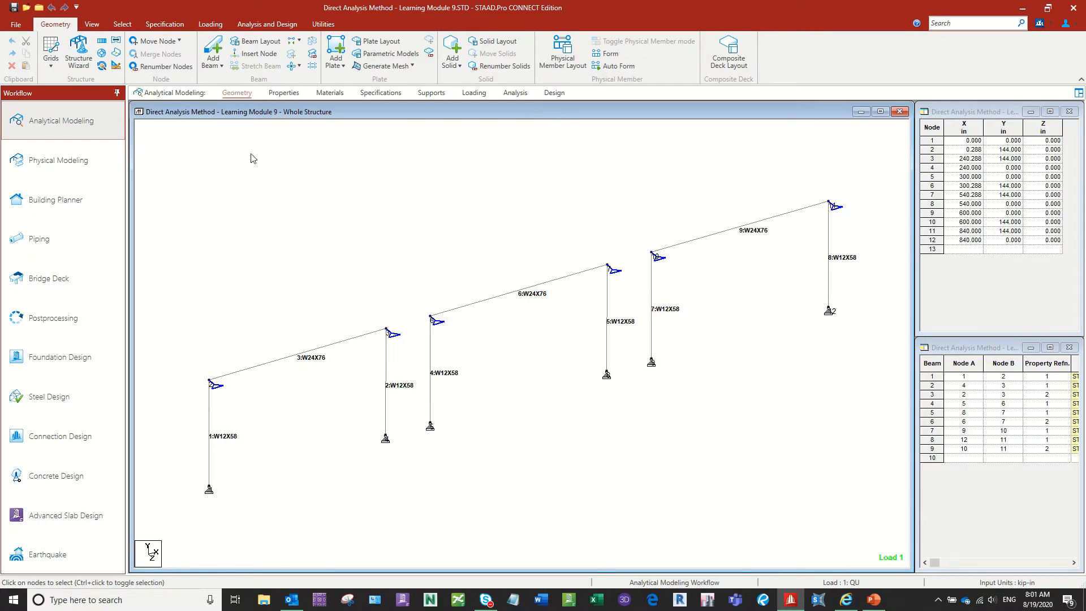
left_click(928, 140)
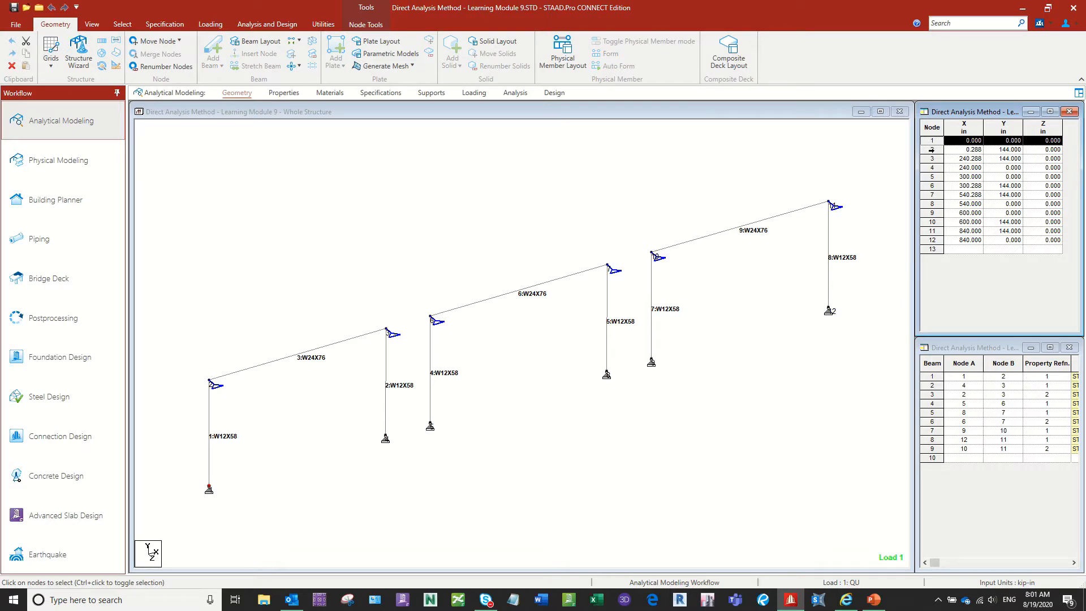
left_click(930, 150)
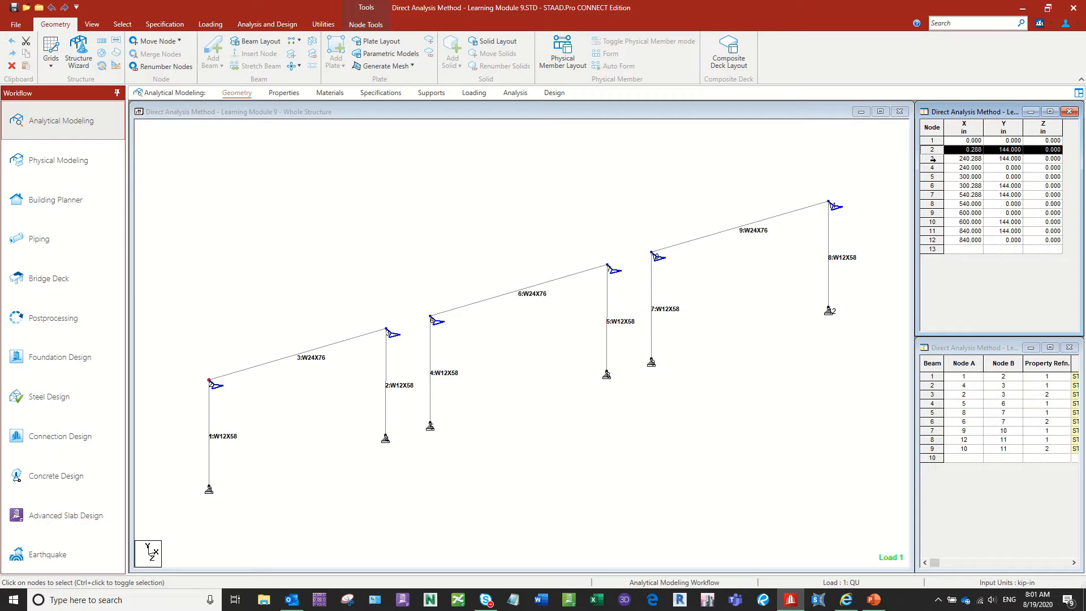
left_click(933, 160)
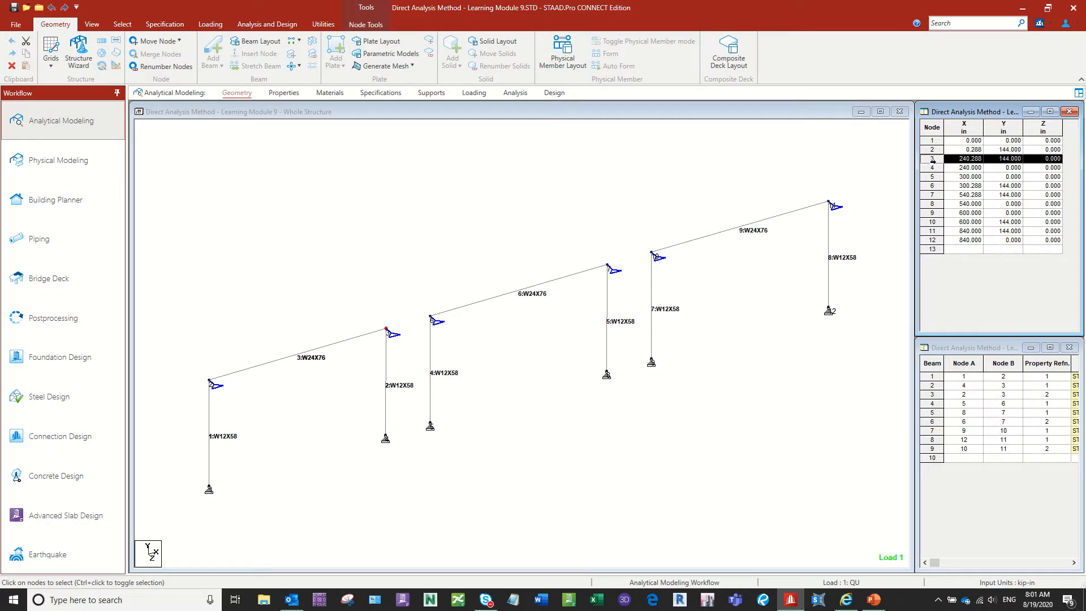
left_click(932, 168)
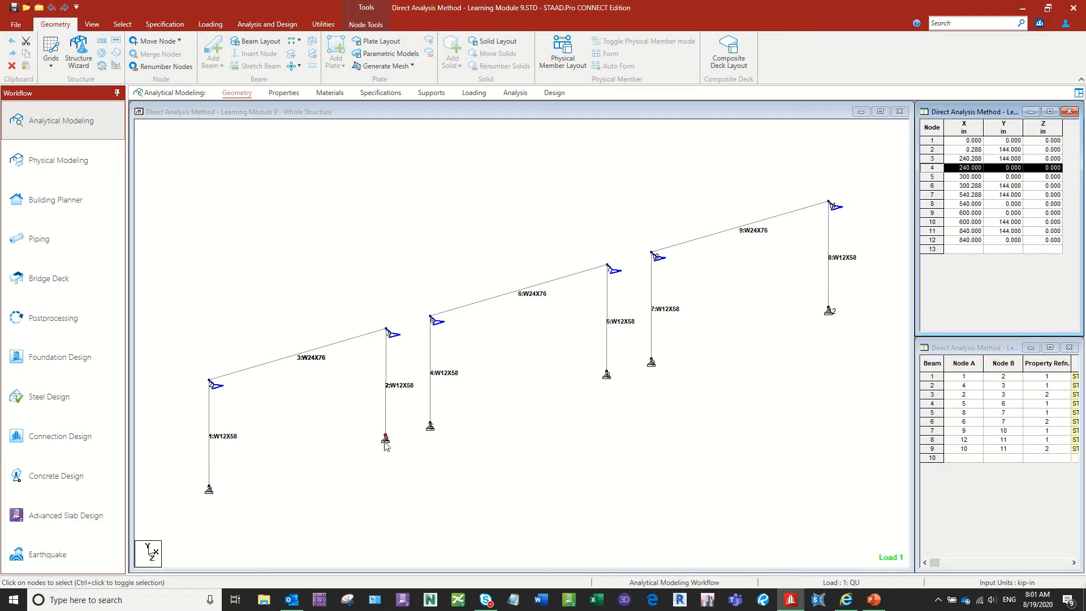
left_click(930, 177)
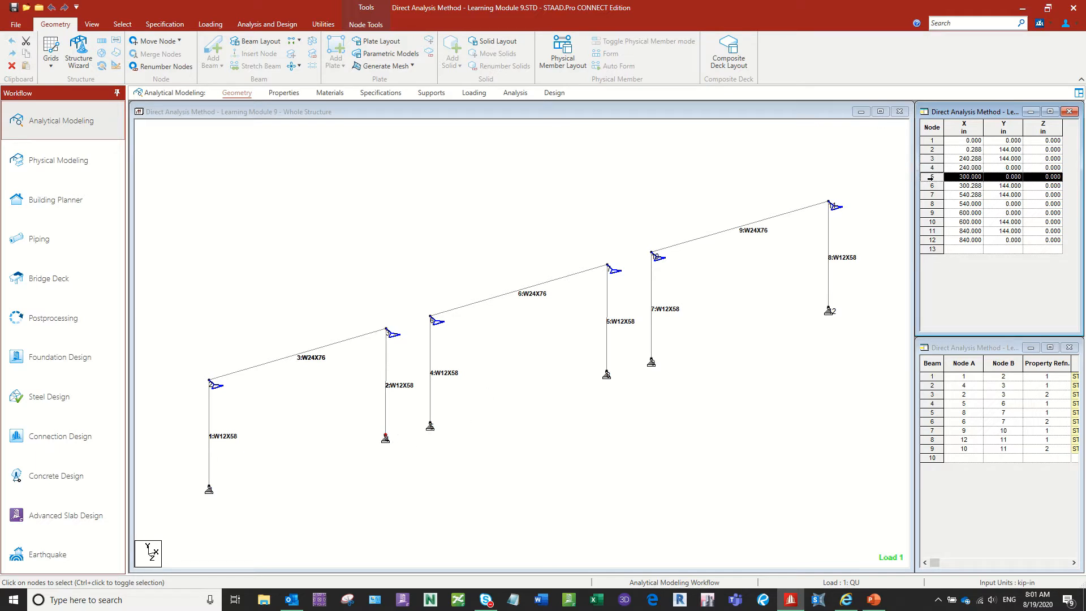
left_click(929, 185)
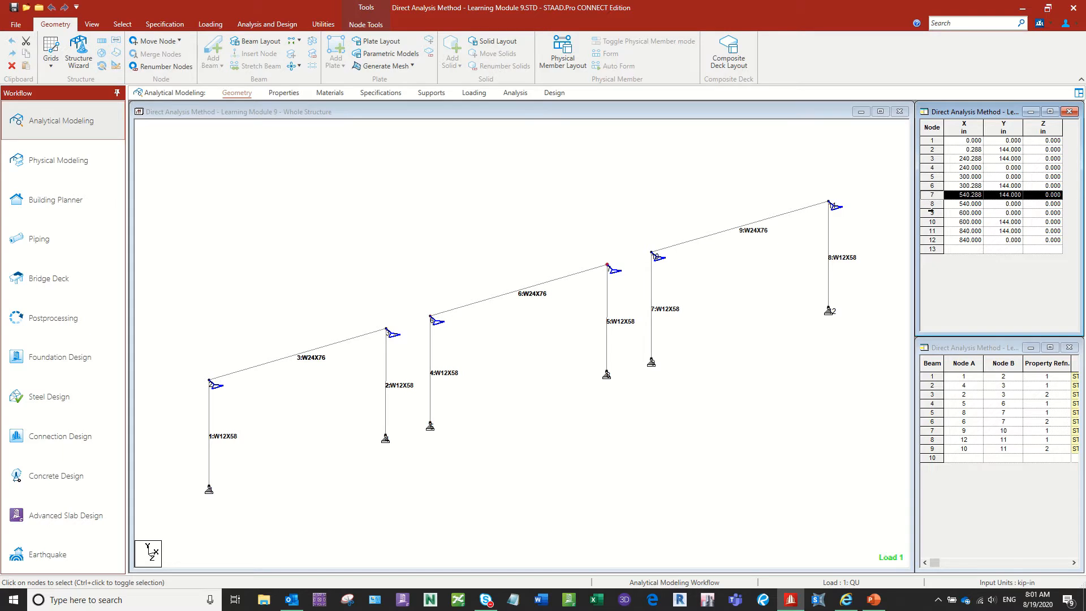
left_click(932, 213)
left_click(934, 222)
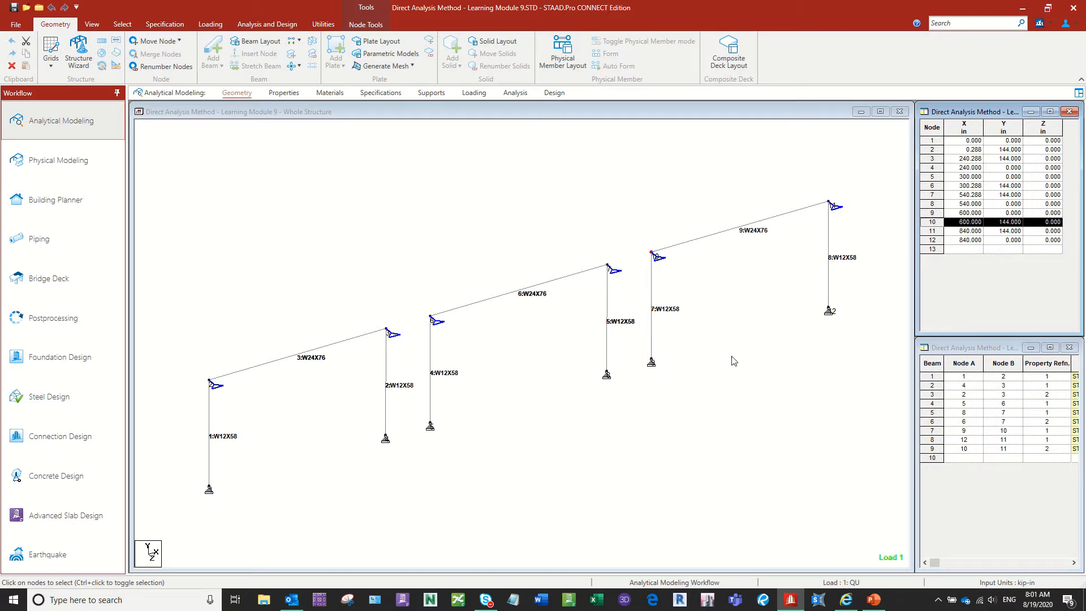
left_click(383, 429)
middle_click_drag(382, 428, 380, 419)
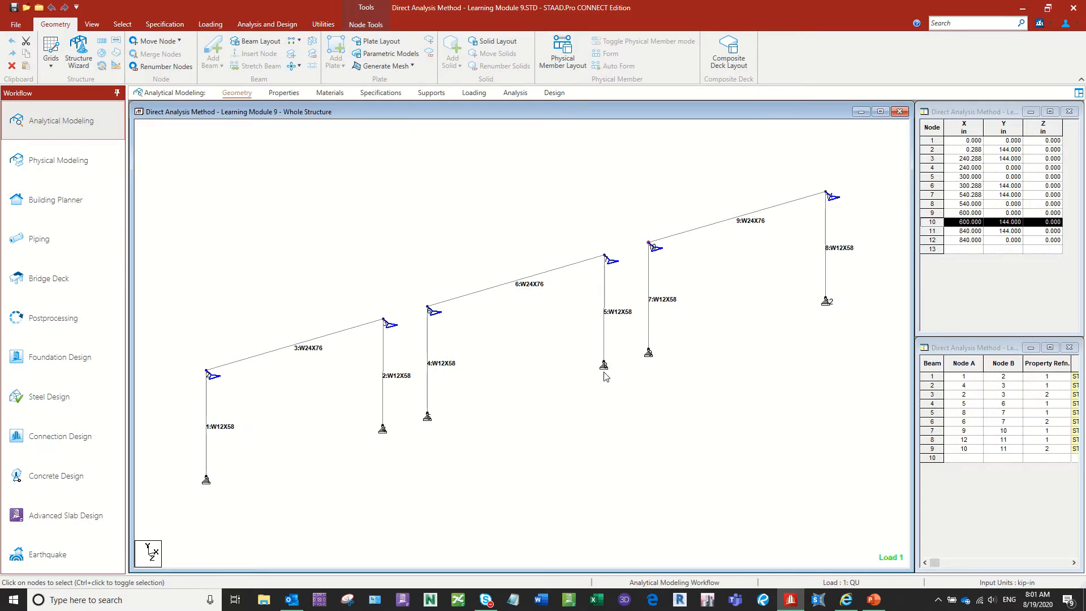
Try to show the structure in a maximized 3D rendered view, and restore the default view layout.
left_click(96, 26)
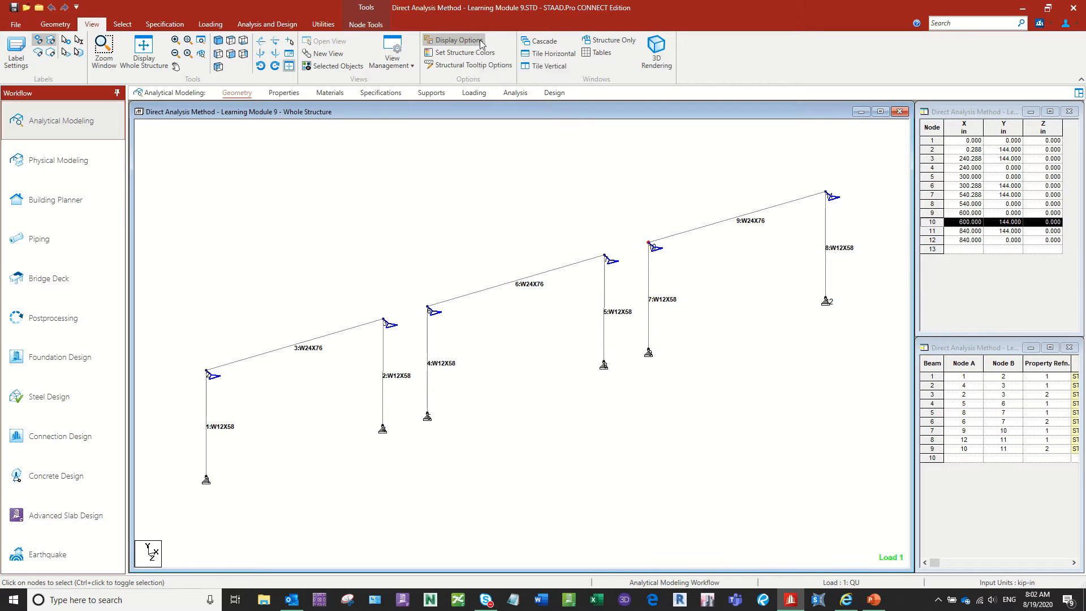
left_click(656, 54)
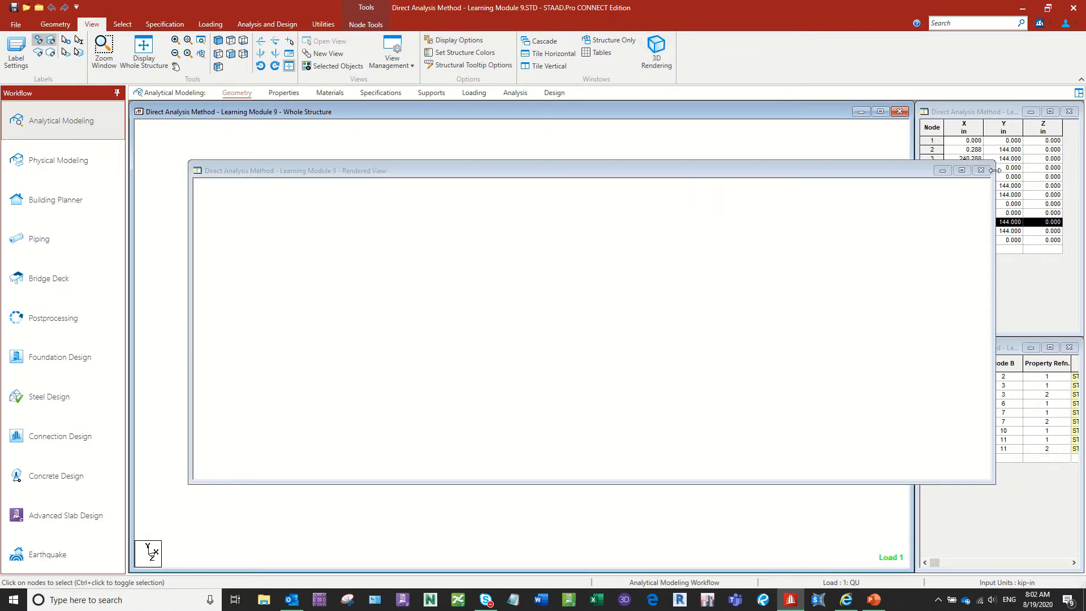
left_click(961, 171)
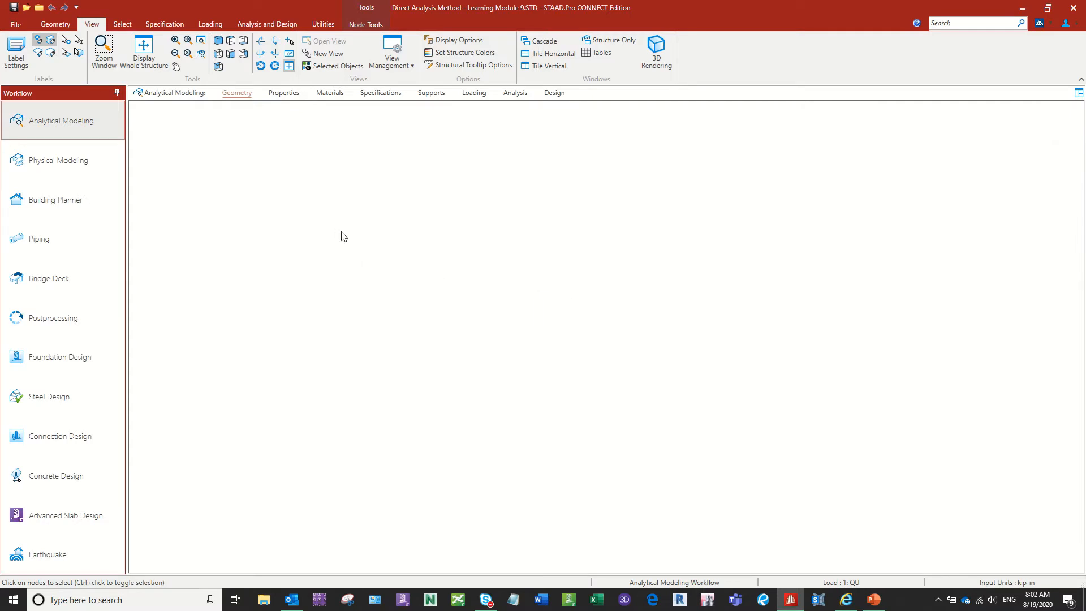
left_click(220, 43)
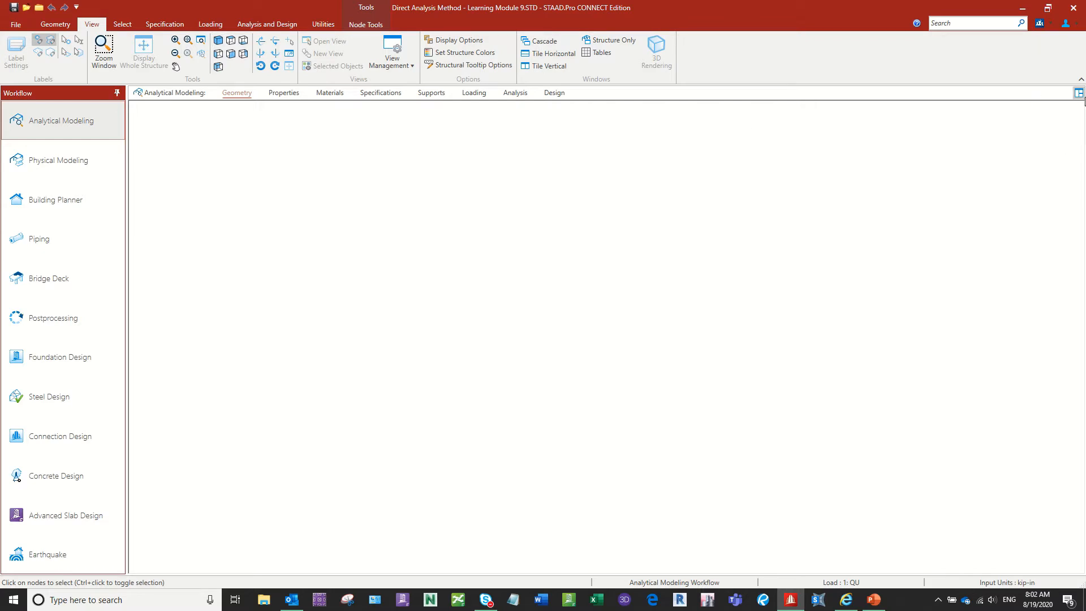
left_click(1077, 96)
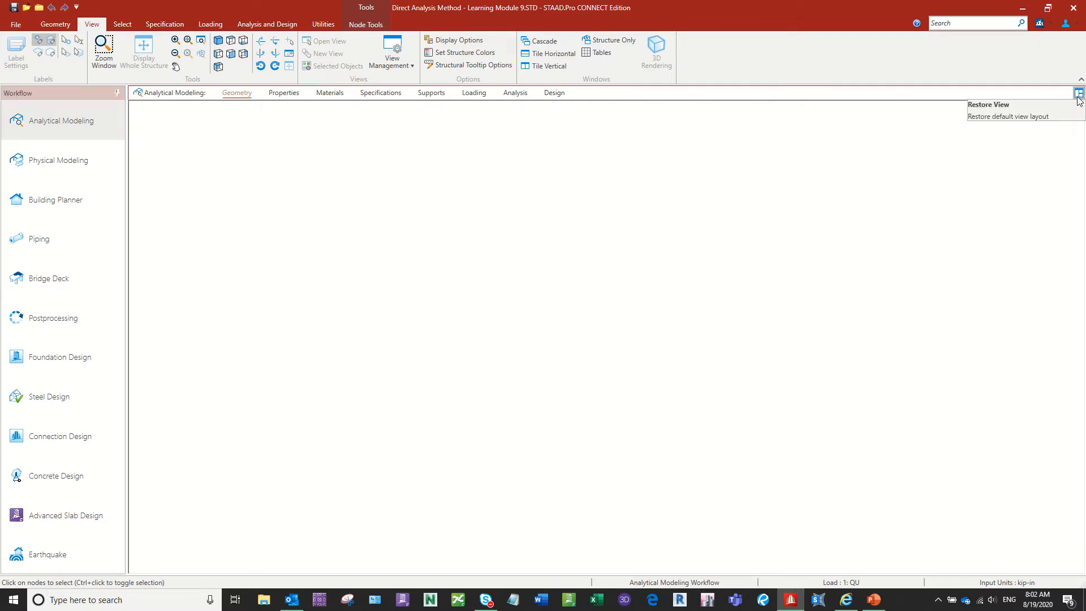
left_click(777, 183)
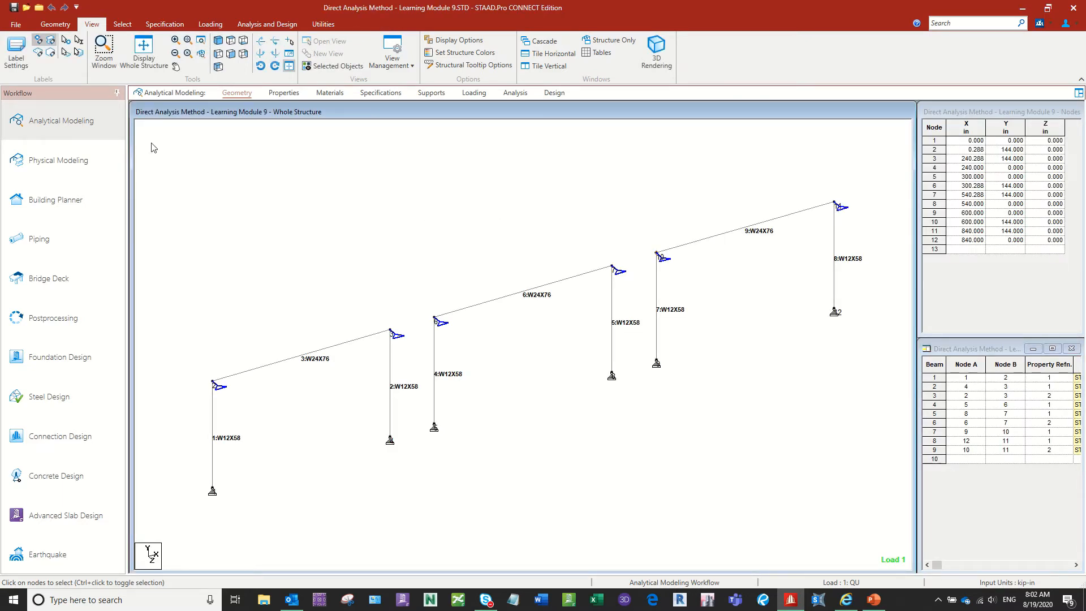
Display the members of the whole structure as full 3D sections through the structure diagram settings.
left_click(55, 24)
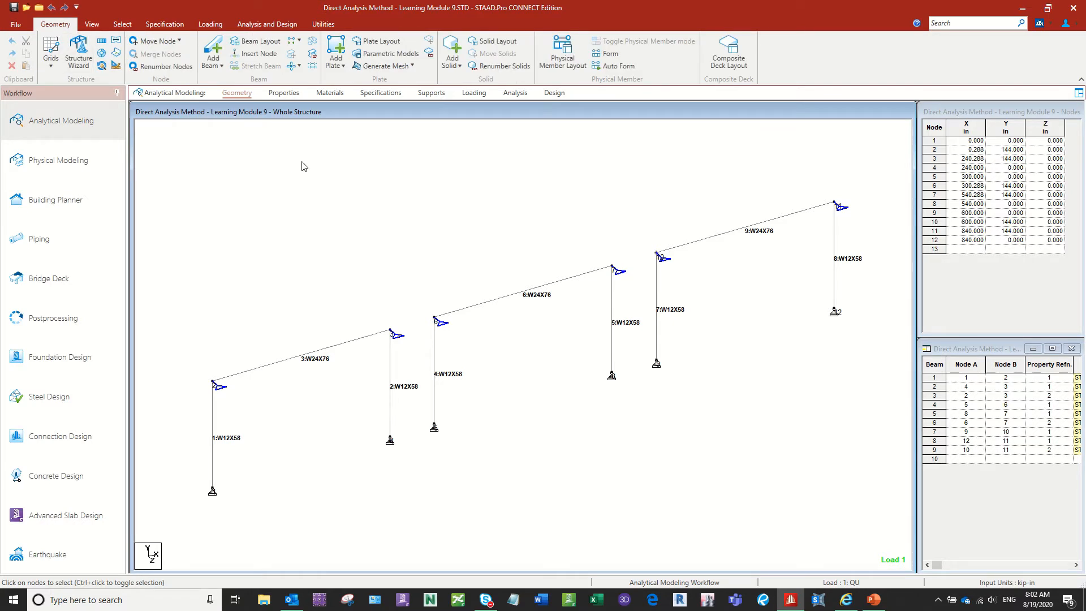
right_click(323, 165)
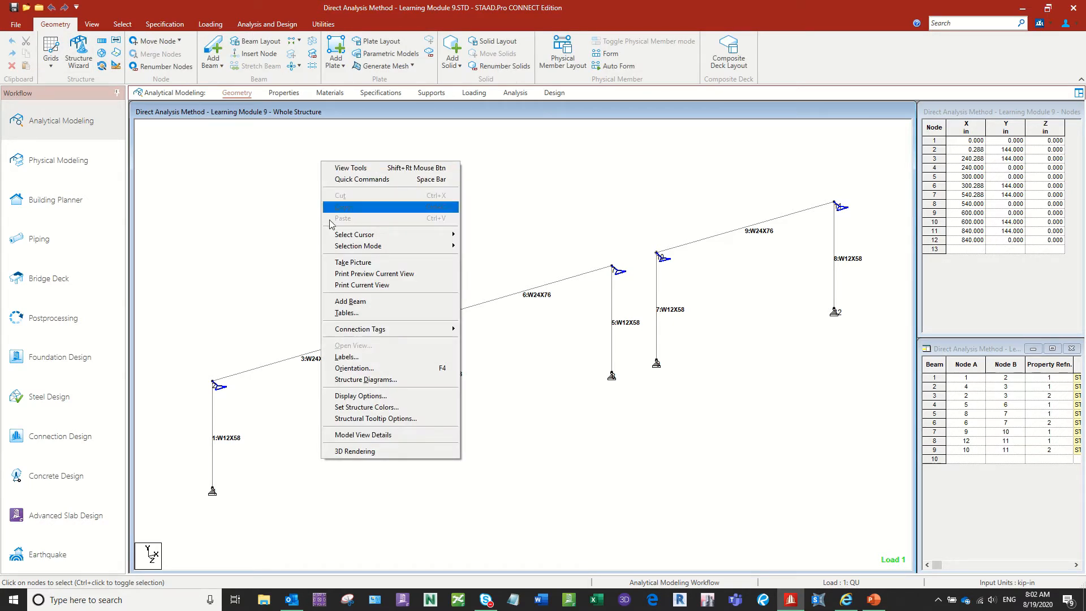
left_click(353, 380)
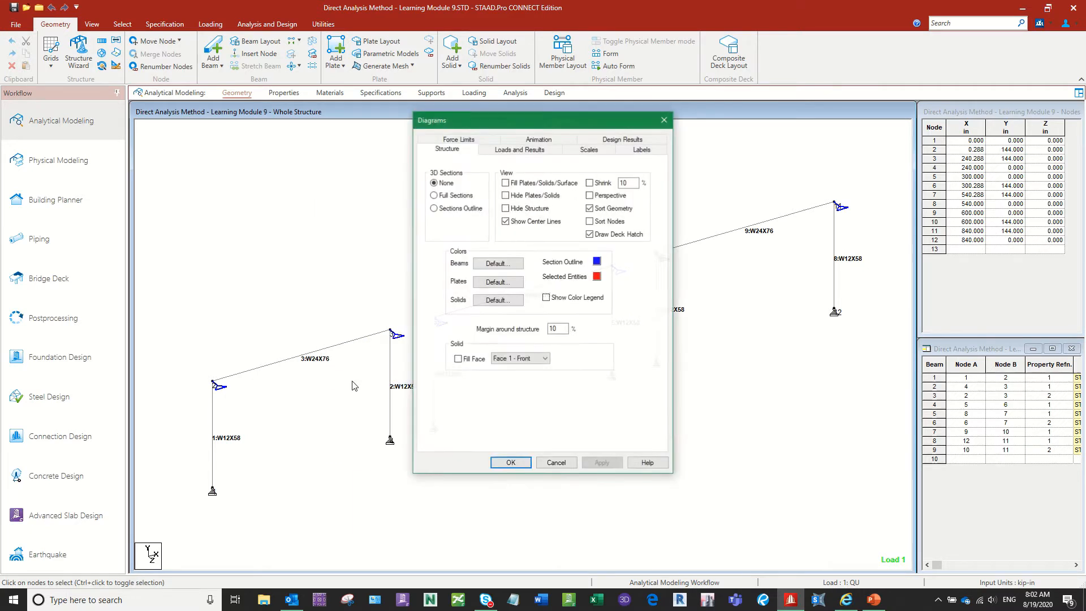
left_click(455, 195)
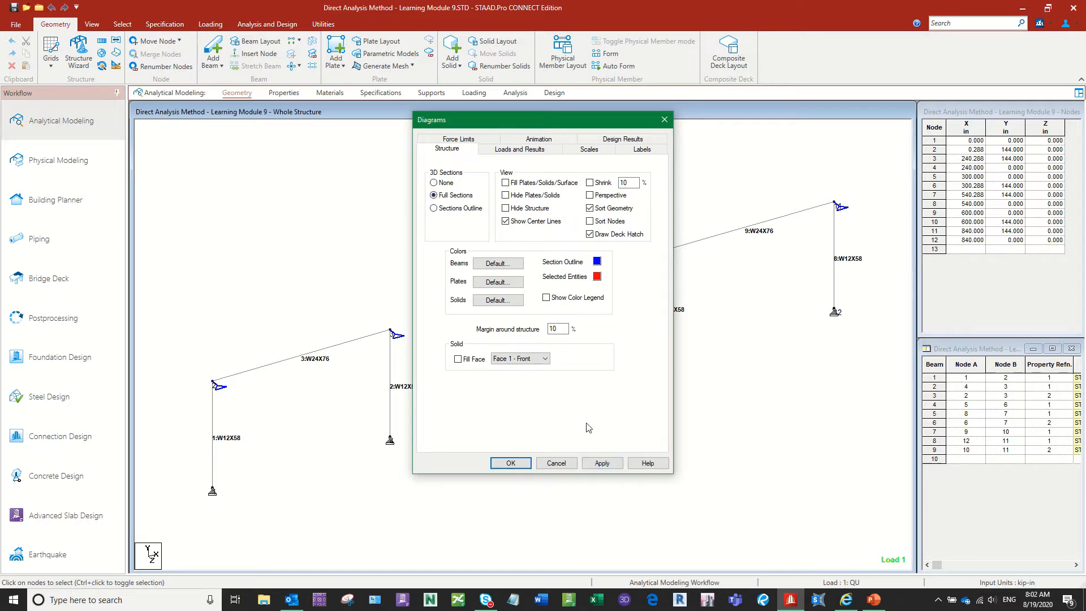
left_click(601, 463)
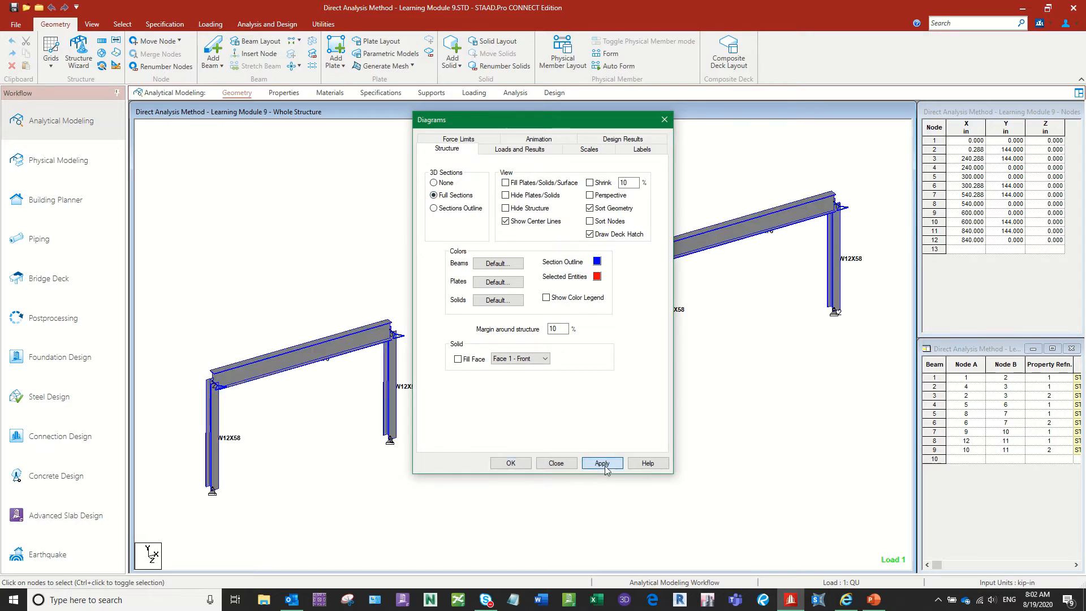
left_click(500, 464)
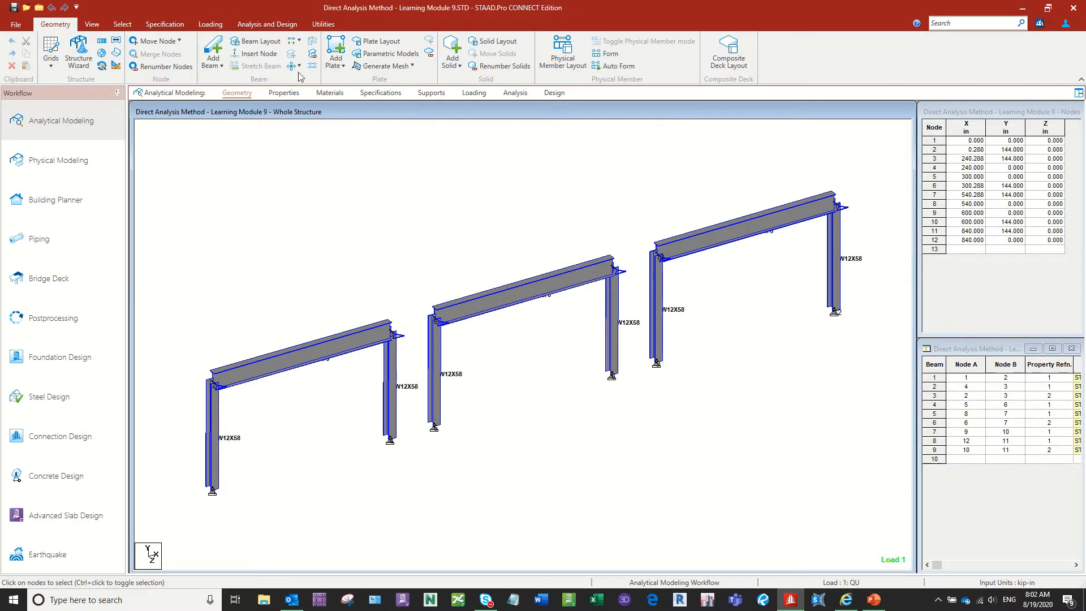
Rotate the structure about its vertical axis in both directions to examine the full-section members of the portal frames.
left_click(95, 26)
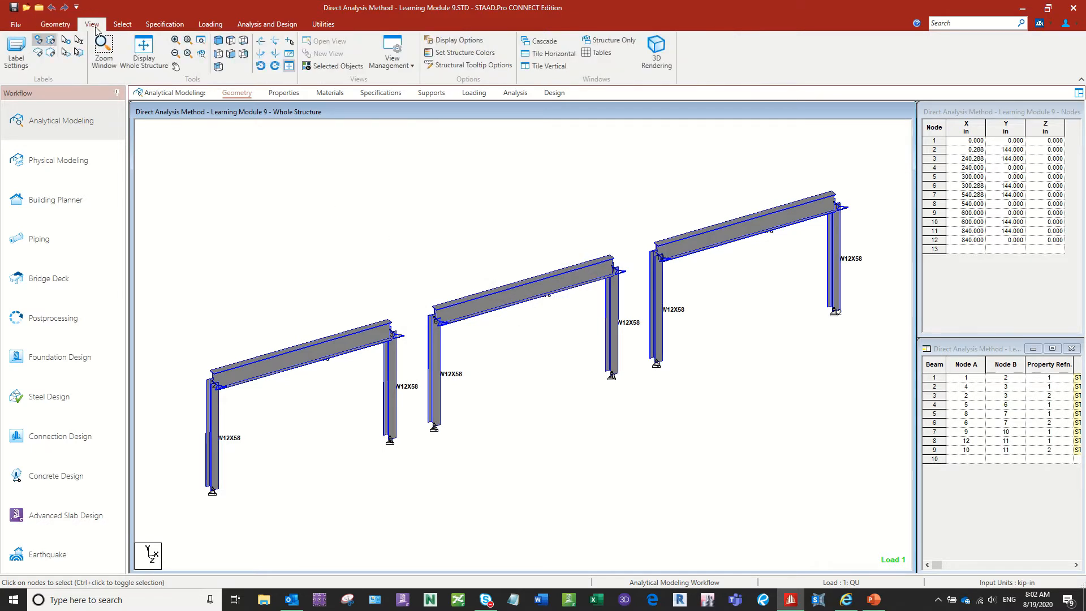
left_click(260, 54)
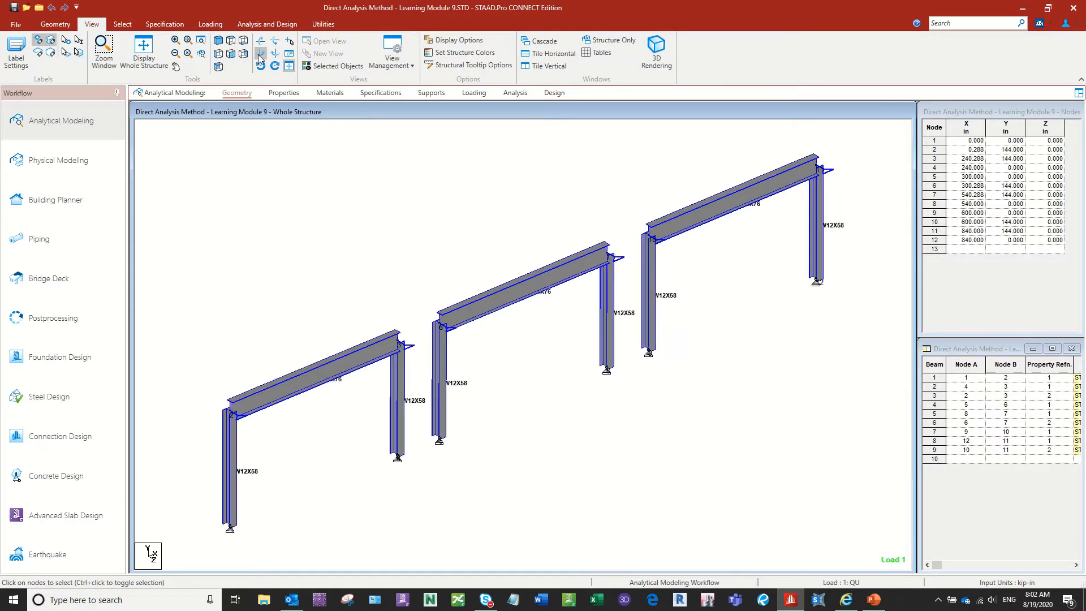
left_click(275, 54)
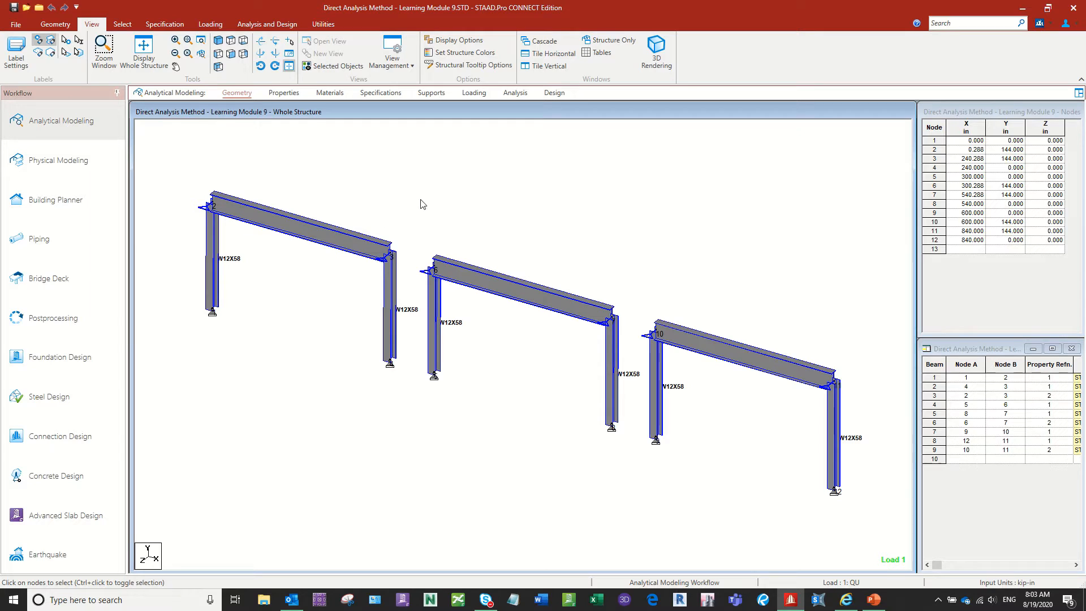
left_click(262, 54)
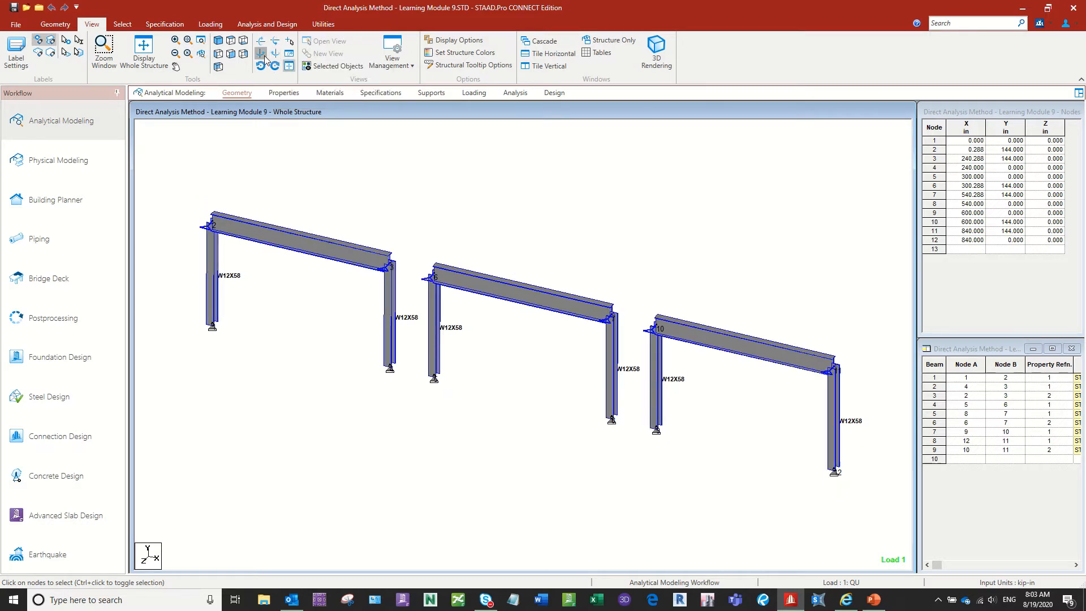
left_click(265, 56)
left_click(265, 56)
left_click(264, 57)
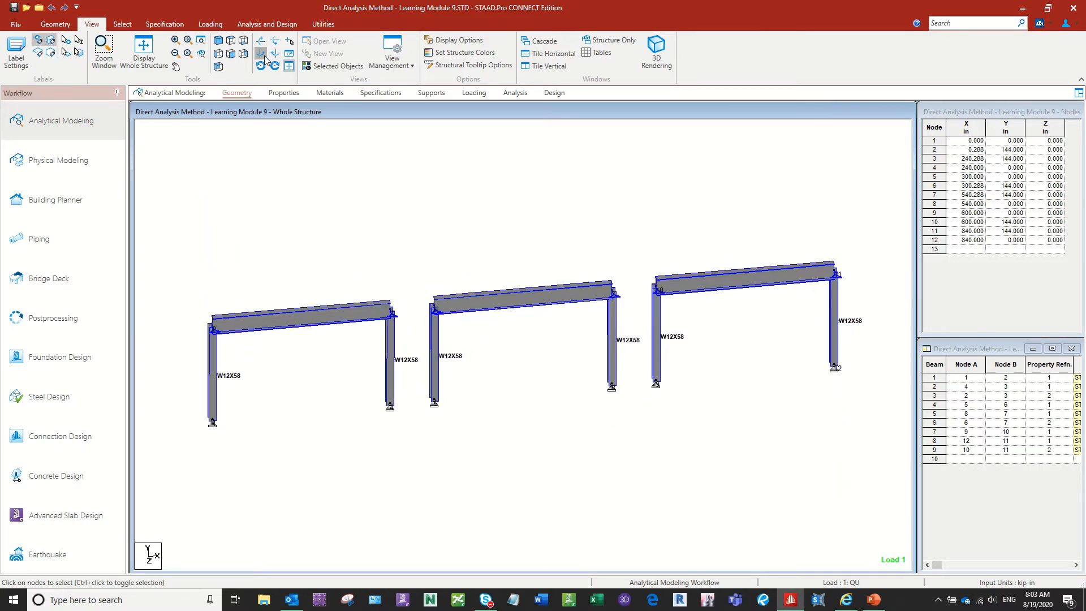
left_click(265, 57)
left_click(261, 55)
left_click(261, 54)
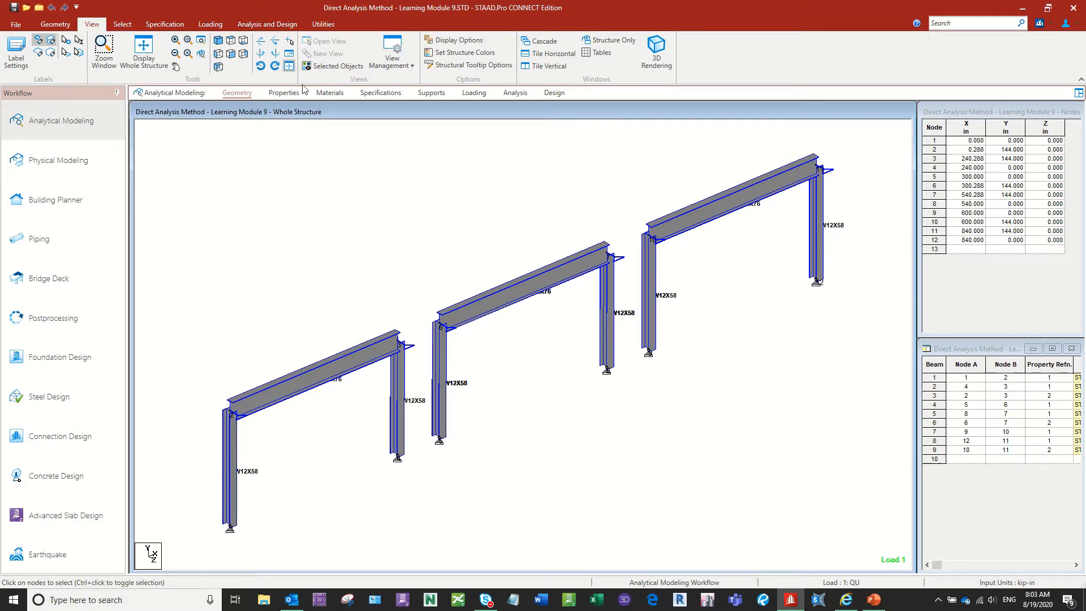
Tilt the structure to examine the full-section members from other angles, and restore the isometric view.
left_click(276, 43)
left_click(276, 42)
left_click(276, 43)
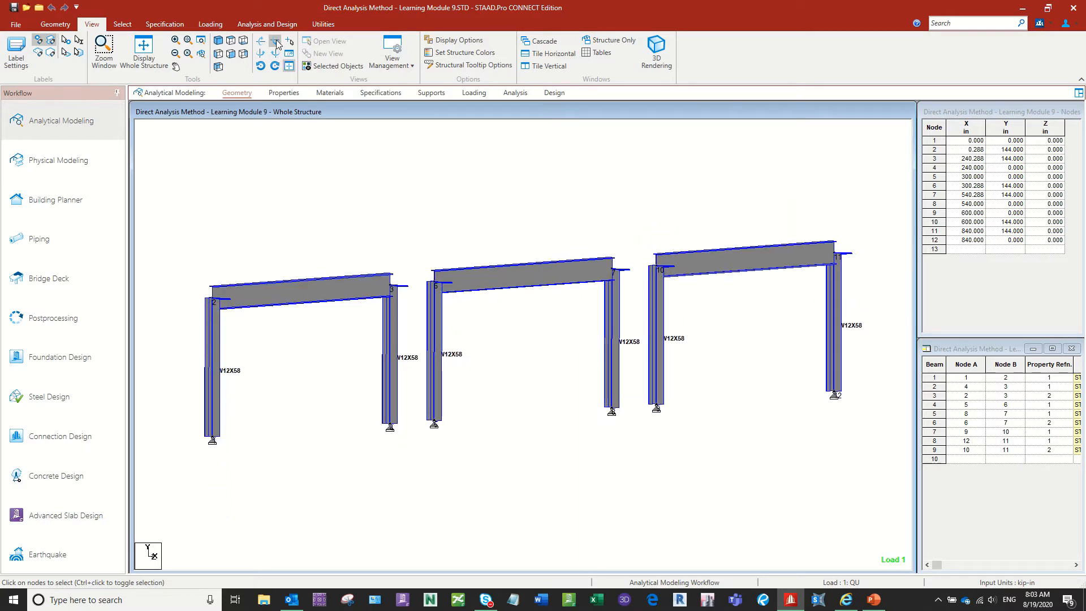
left_click(276, 42)
left_click(276, 42)
left_click(276, 43)
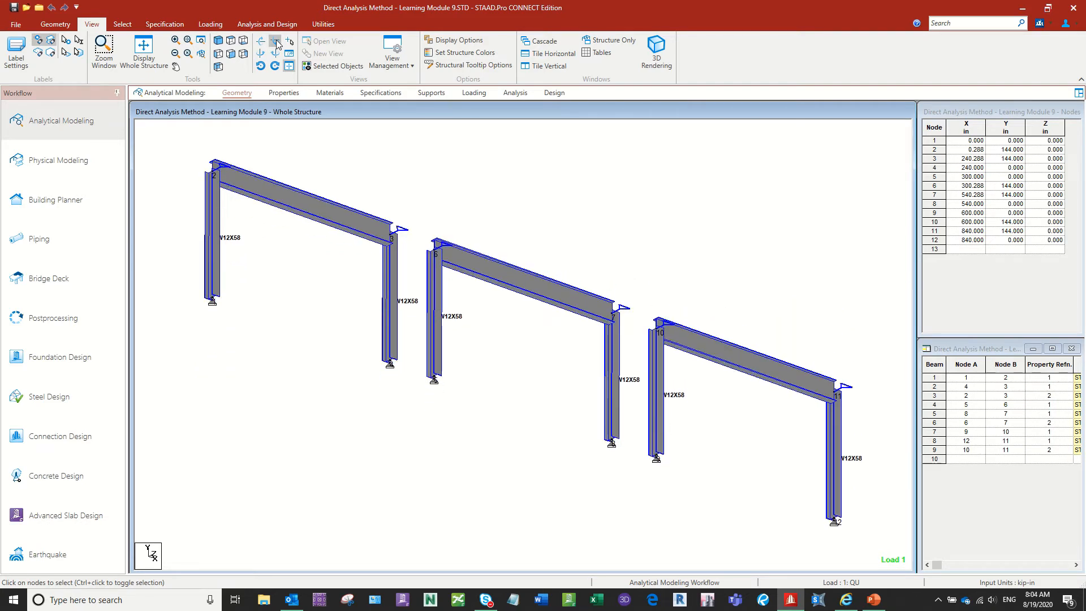
left_click(218, 41)
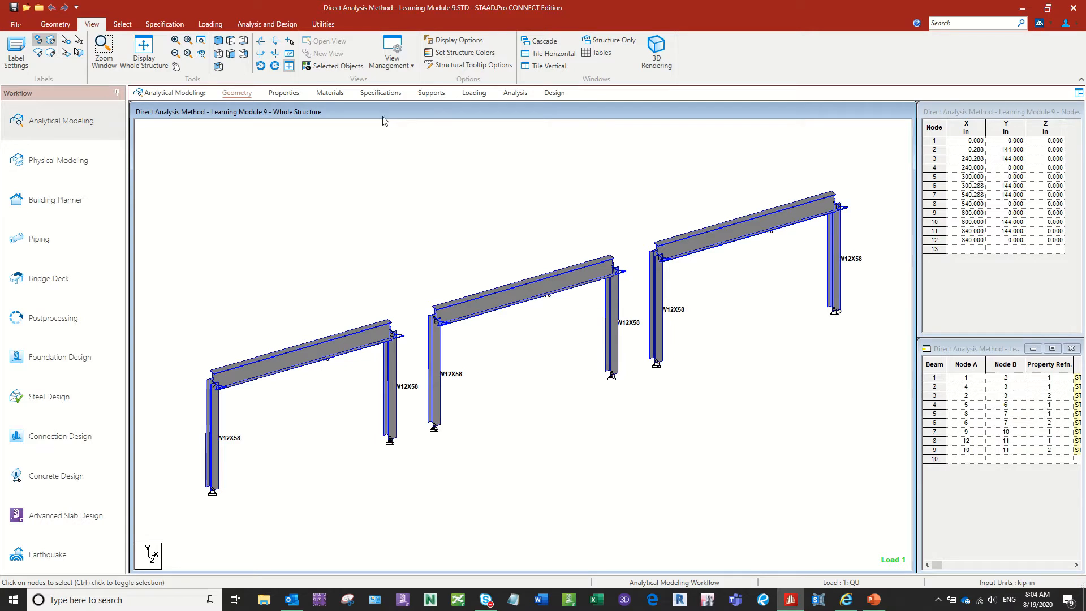
Set the 3D Sections display to None in the structure diagram settings.
right_click(326, 194)
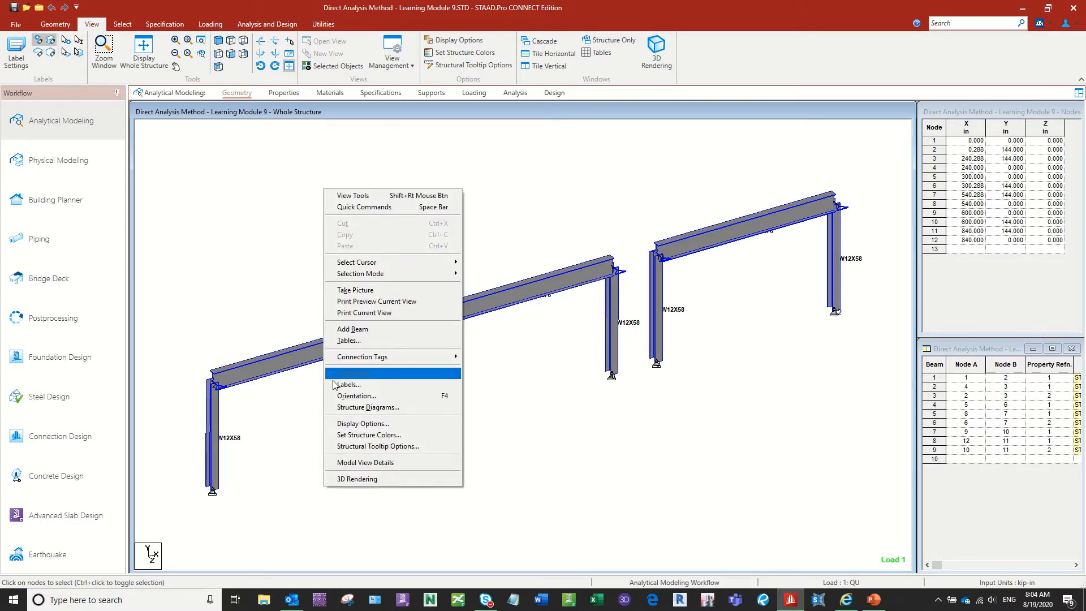
left_click(353, 408)
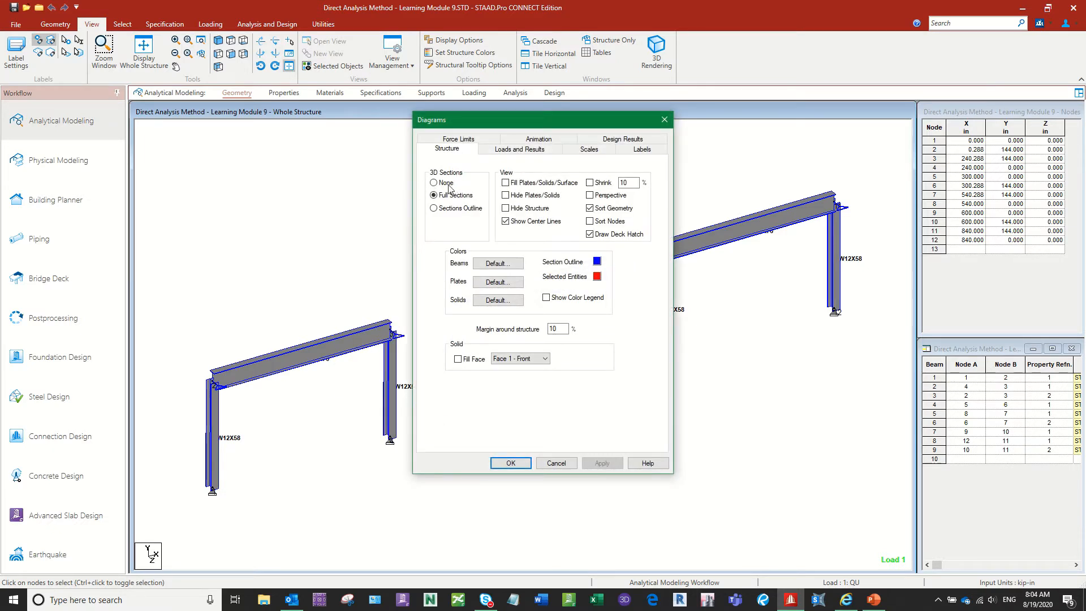
left_click(511, 463)
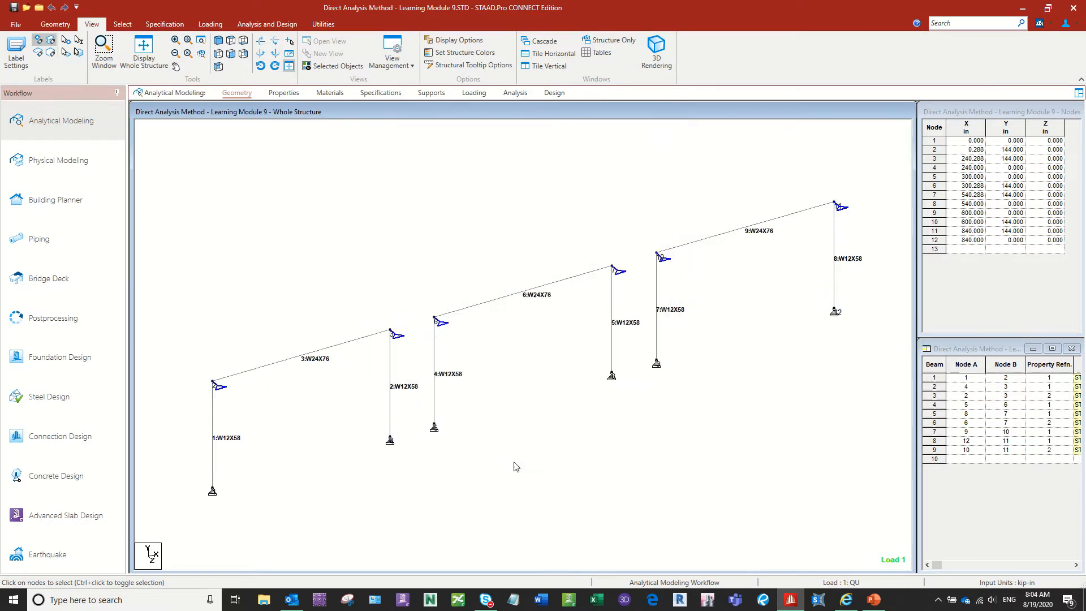
Go through the members in the beam table to locate the columns and beams of the portal frames, and clear the selection.
left_click(123, 24)
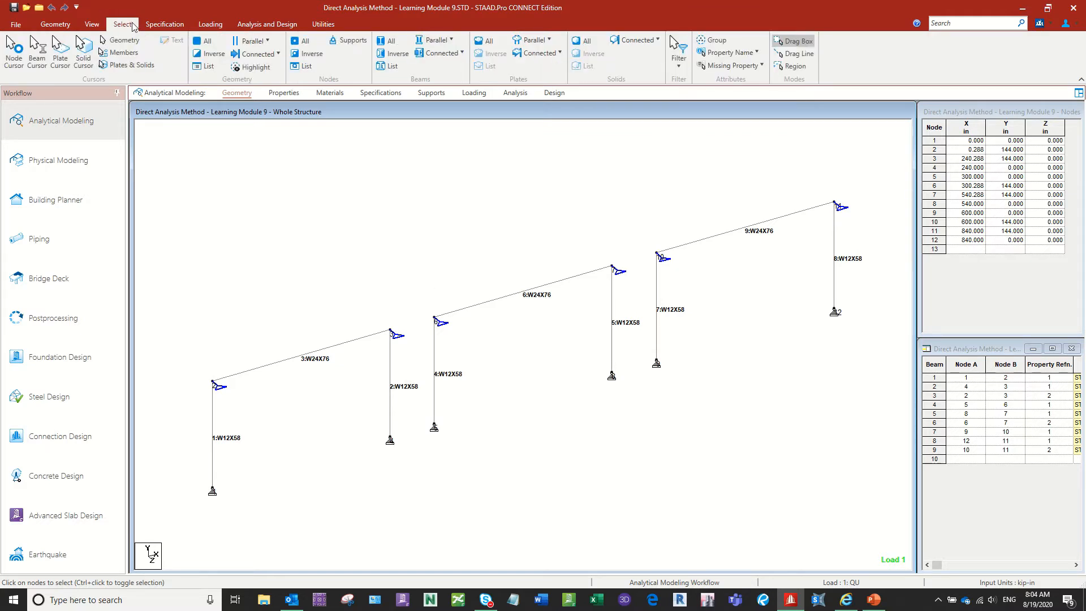
left_click(64, 25)
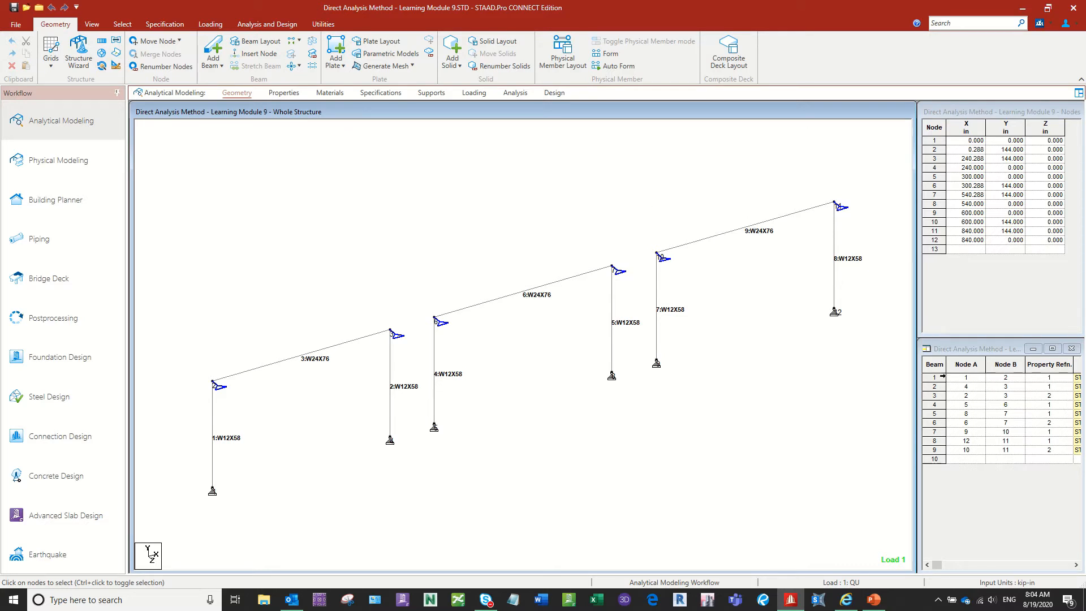
left_click(934, 377)
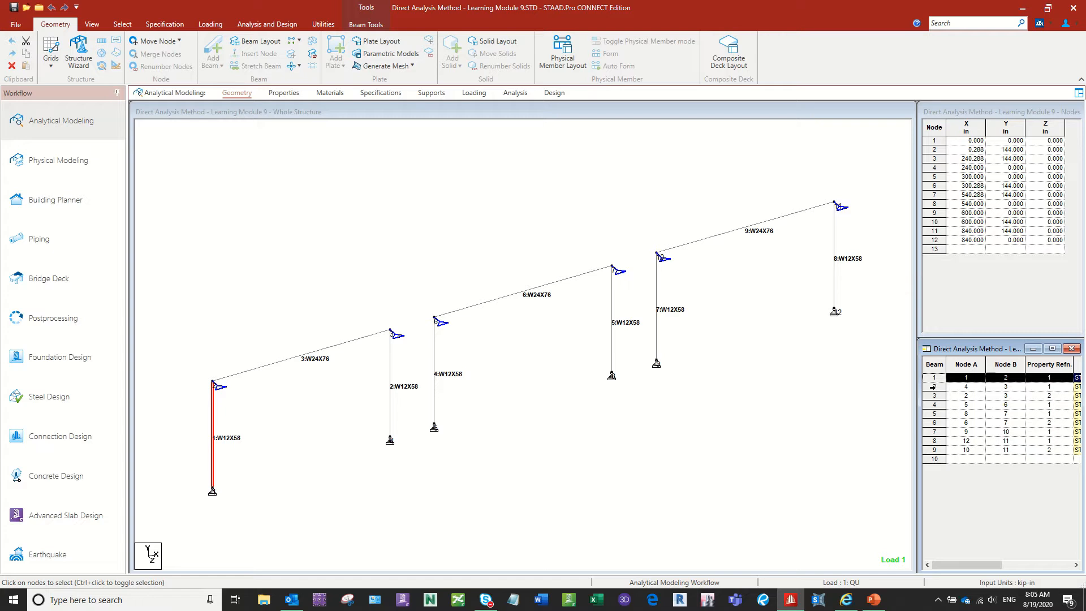
left_click(933, 387)
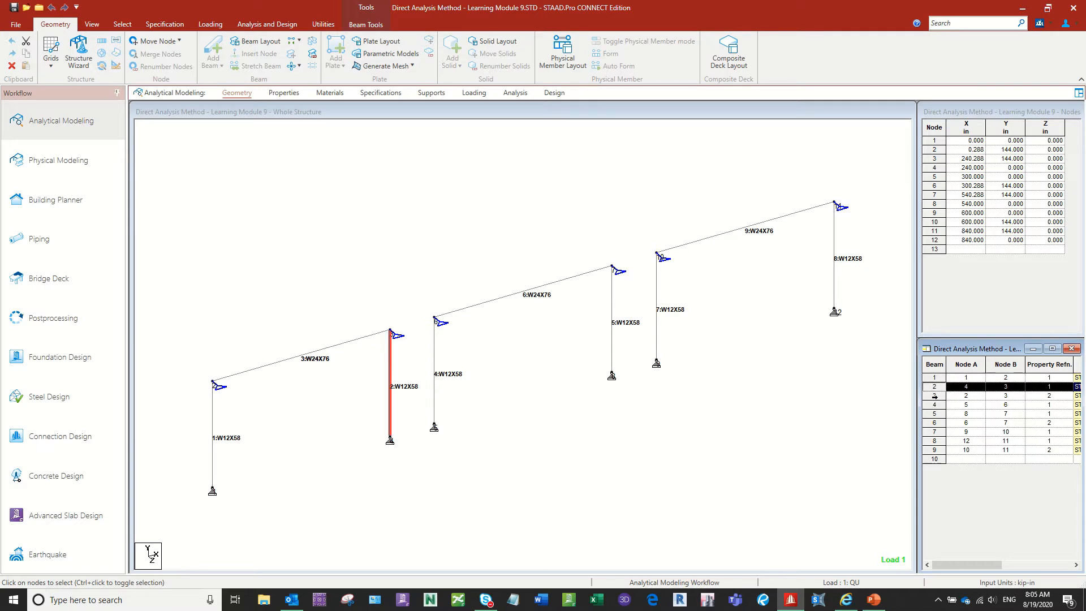
left_click(934, 397)
left_click(934, 413)
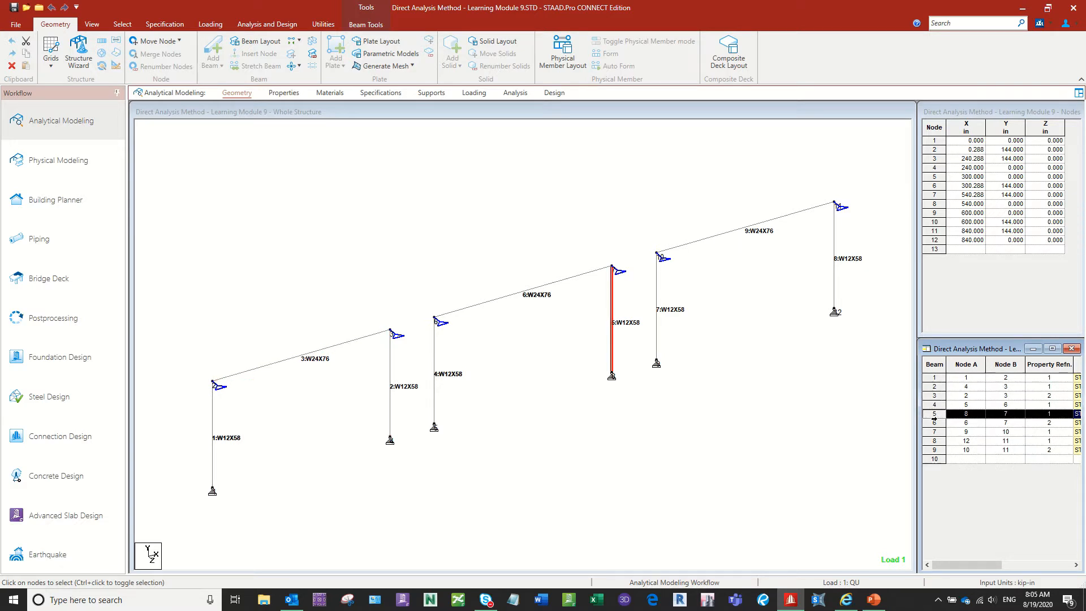
left_click(934, 422)
left_click(934, 440)
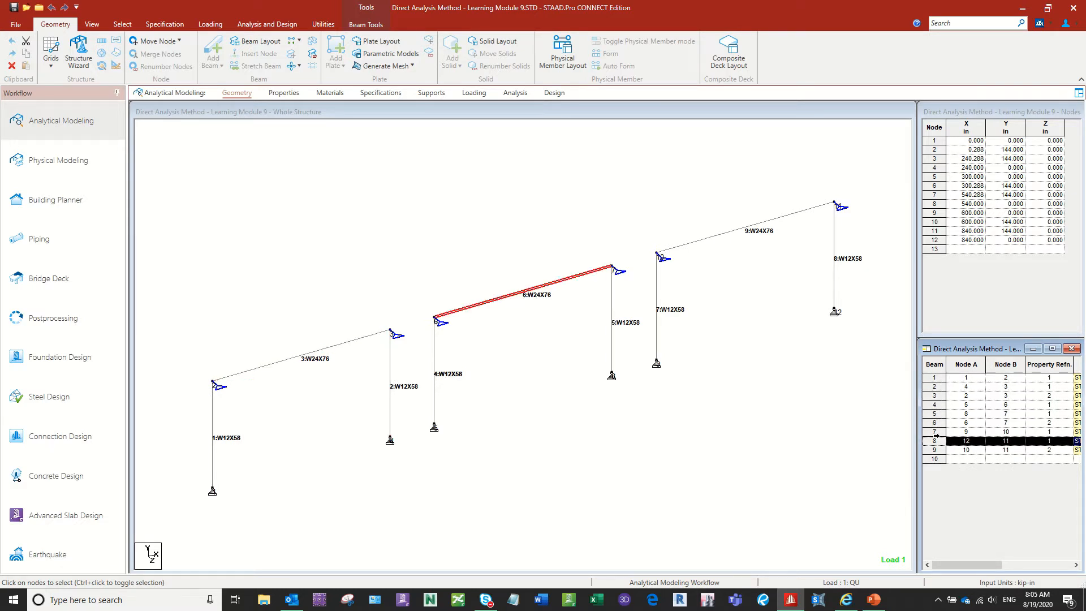
left_click(932, 452)
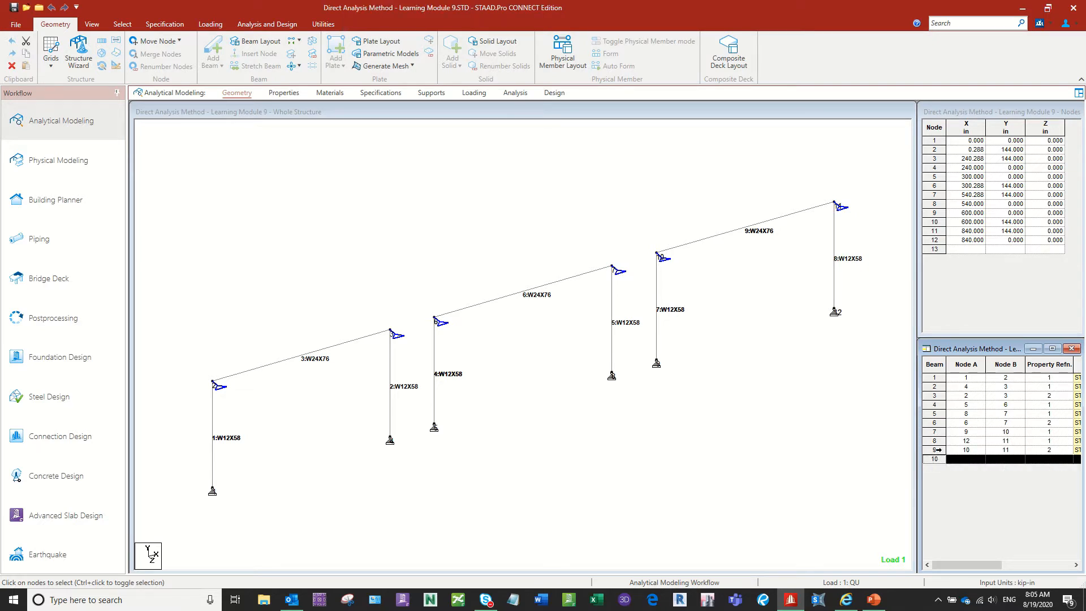
left_click(935, 405)
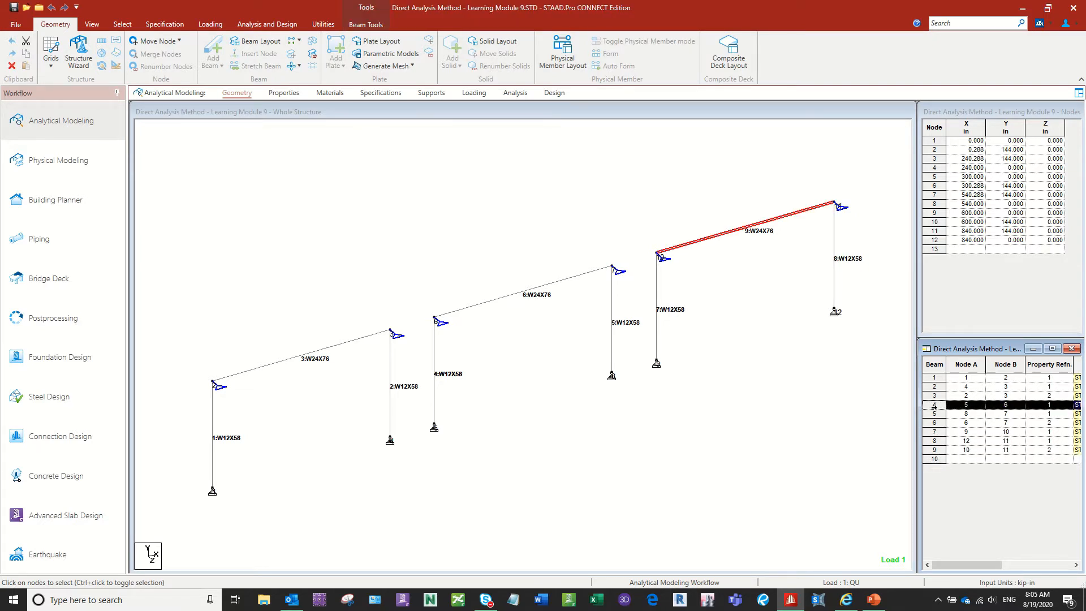
left_click(936, 387)
left_click(934, 378)
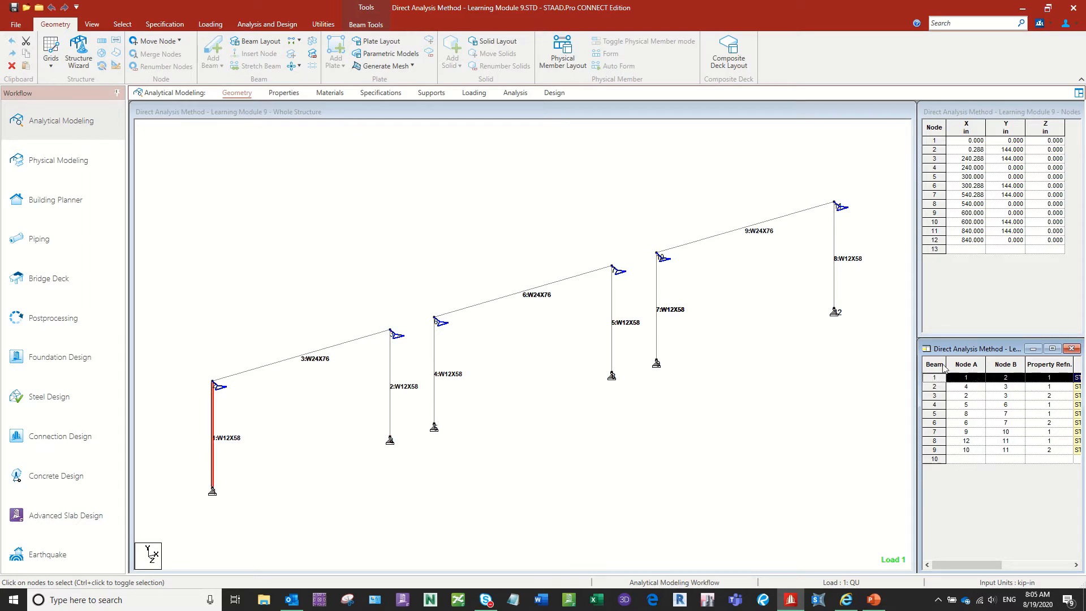
left_click(403, 236)
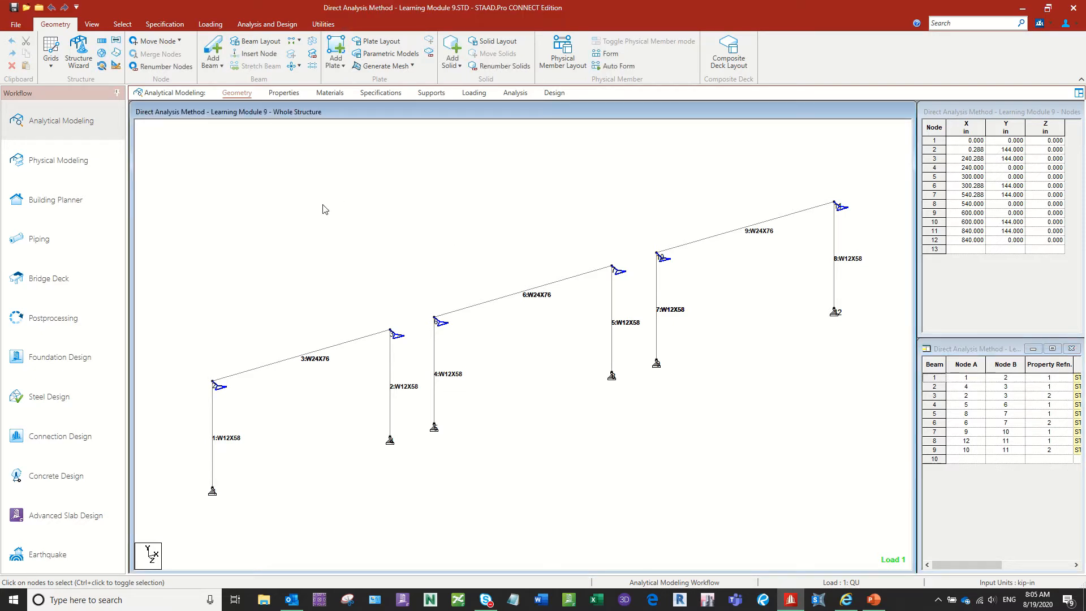
Select nodes 1, 2, 3, 4 and 6 in turn in the node table to examine their coordinates and locations.
middle_click_drag(318, 400, 308, 357)
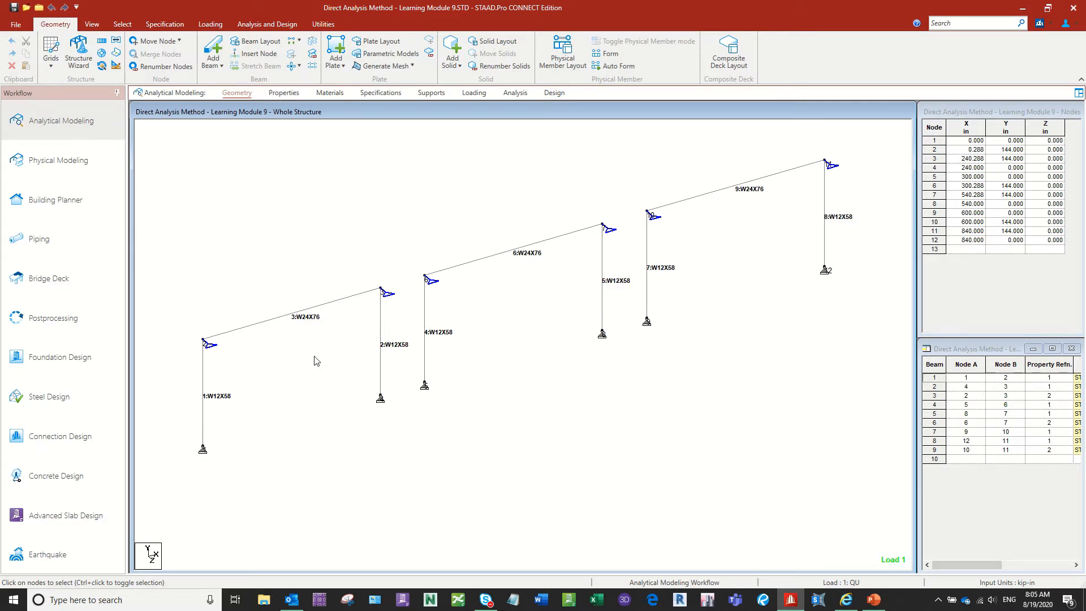
left_click(935, 139)
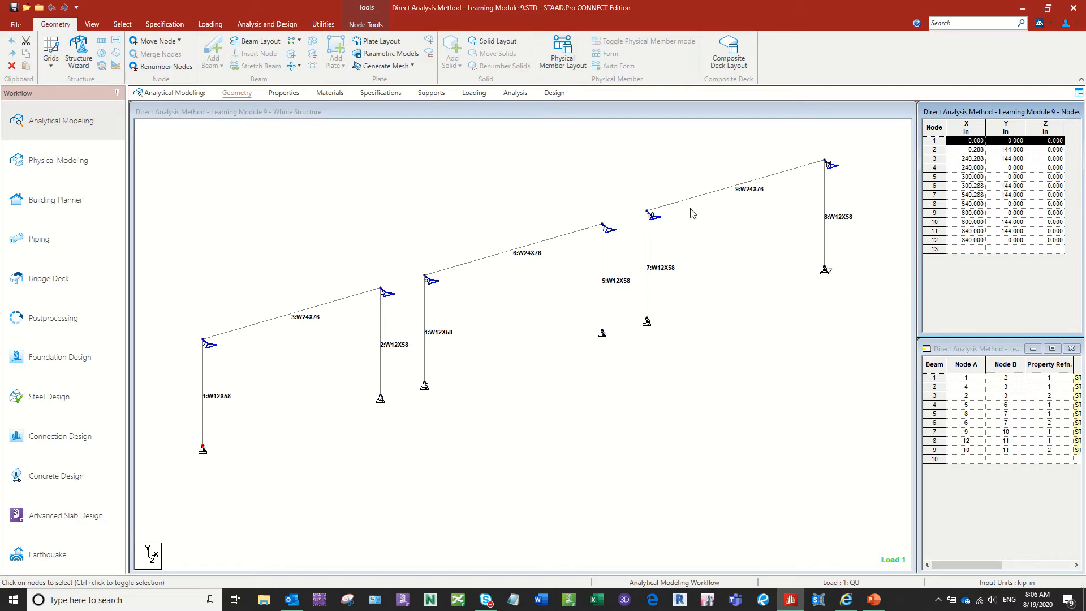
left_click(934, 149)
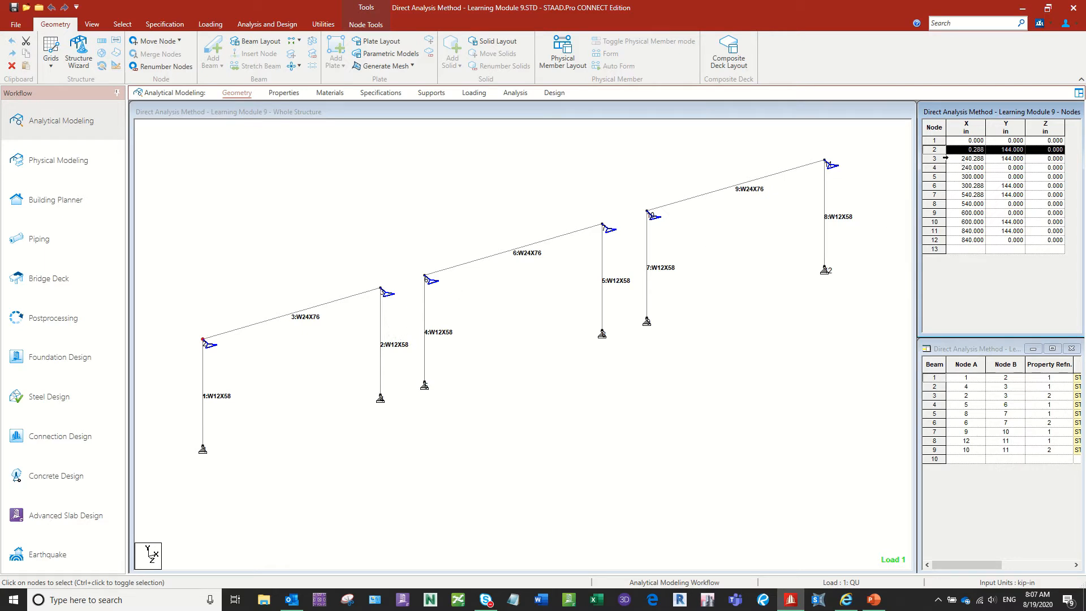
left_click(937, 158)
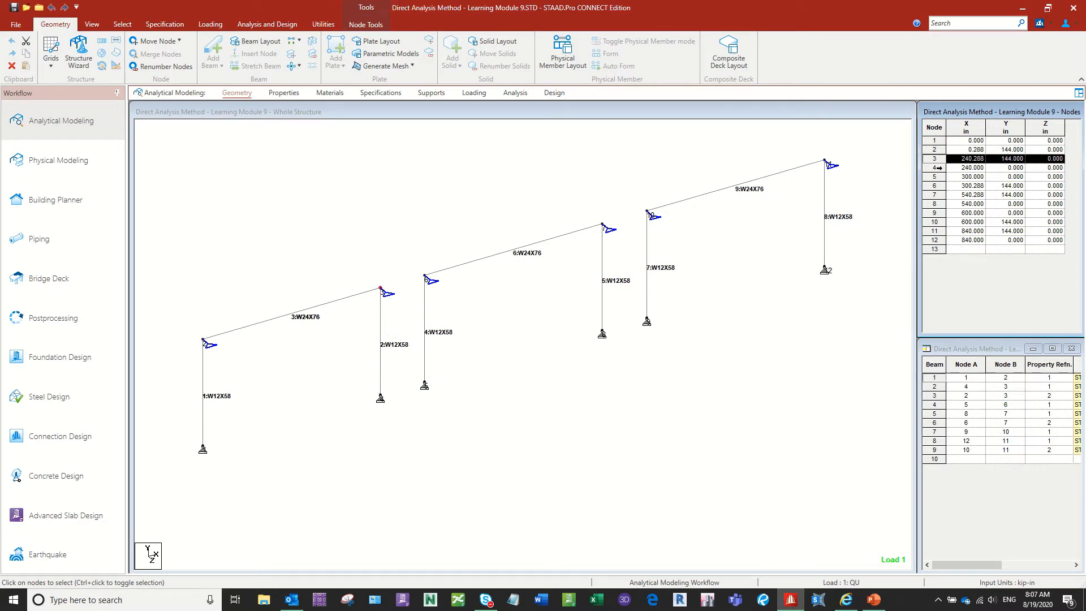
left_click(938, 168)
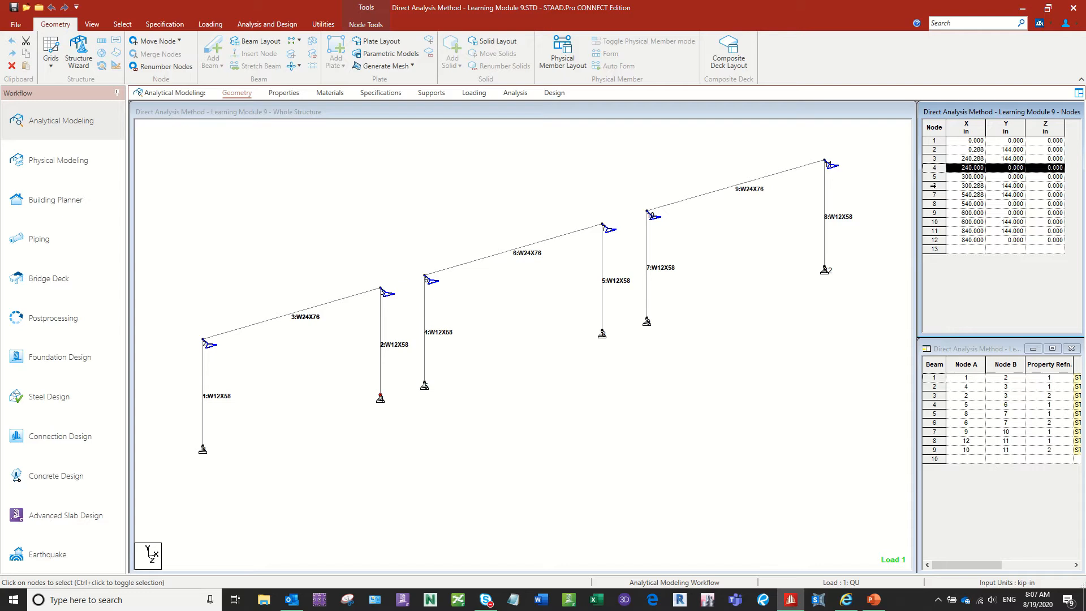
left_click(933, 186)
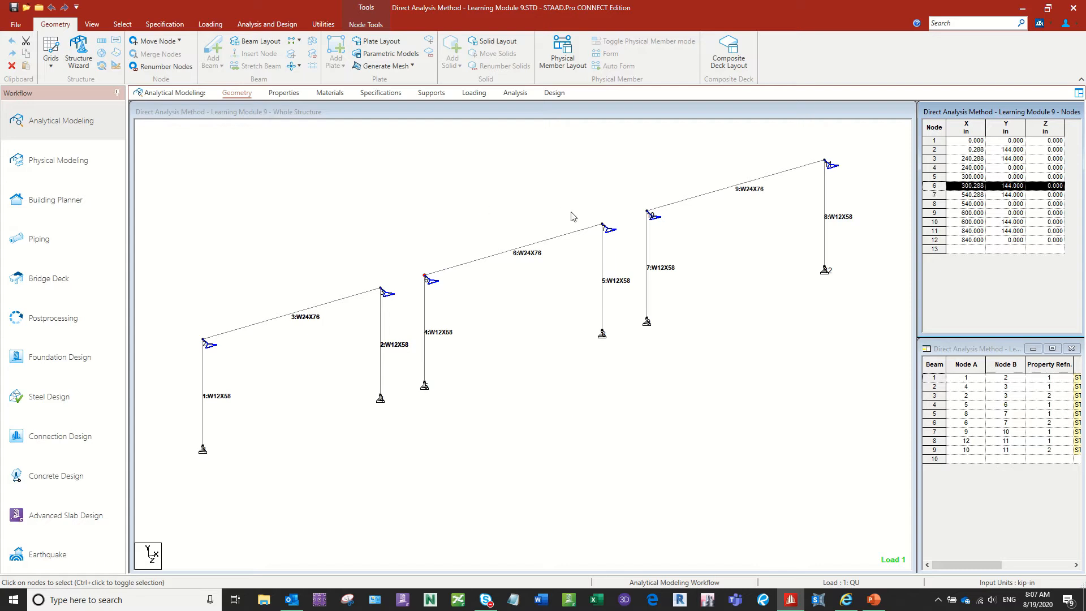
Review the FY -130 kip and FY -110 kip nodal loads of load case 1: QU on the frames.
left_click(467, 94)
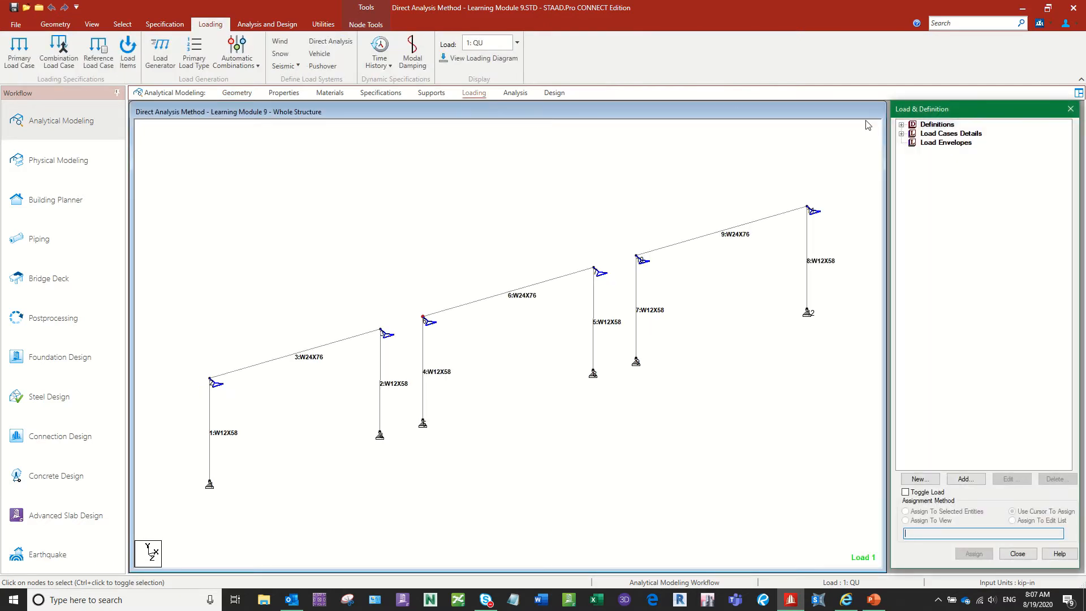
left_click(902, 134)
left_click(912, 142)
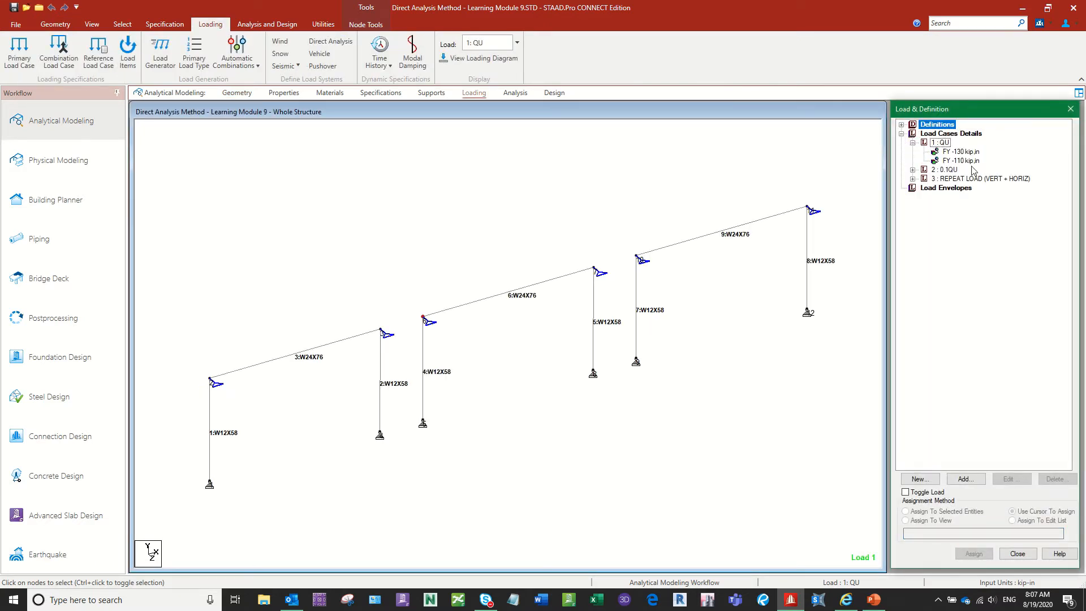
left_click(962, 152)
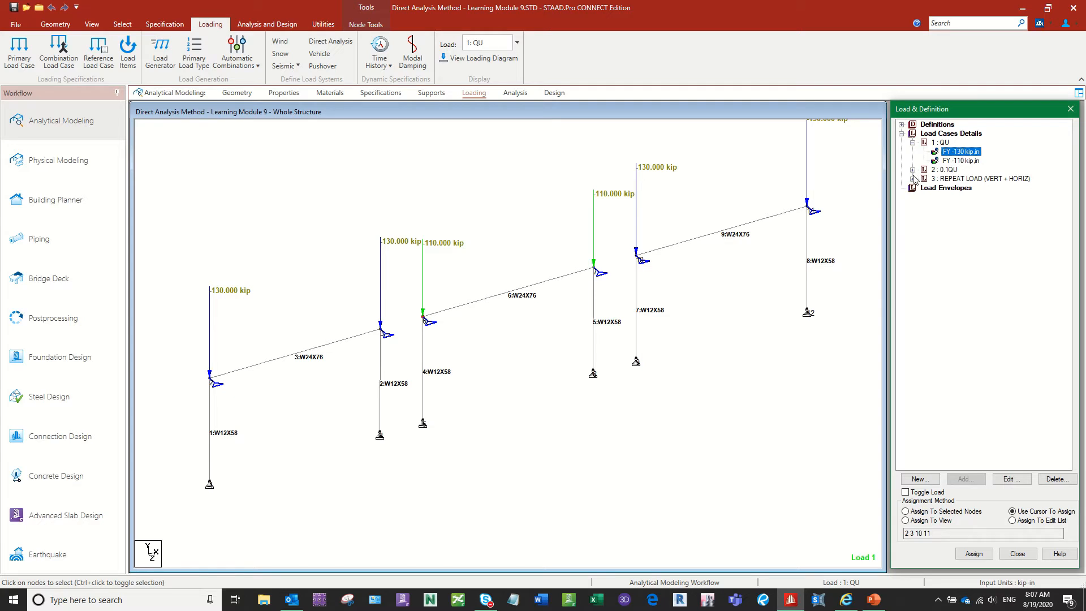
left_click(961, 160)
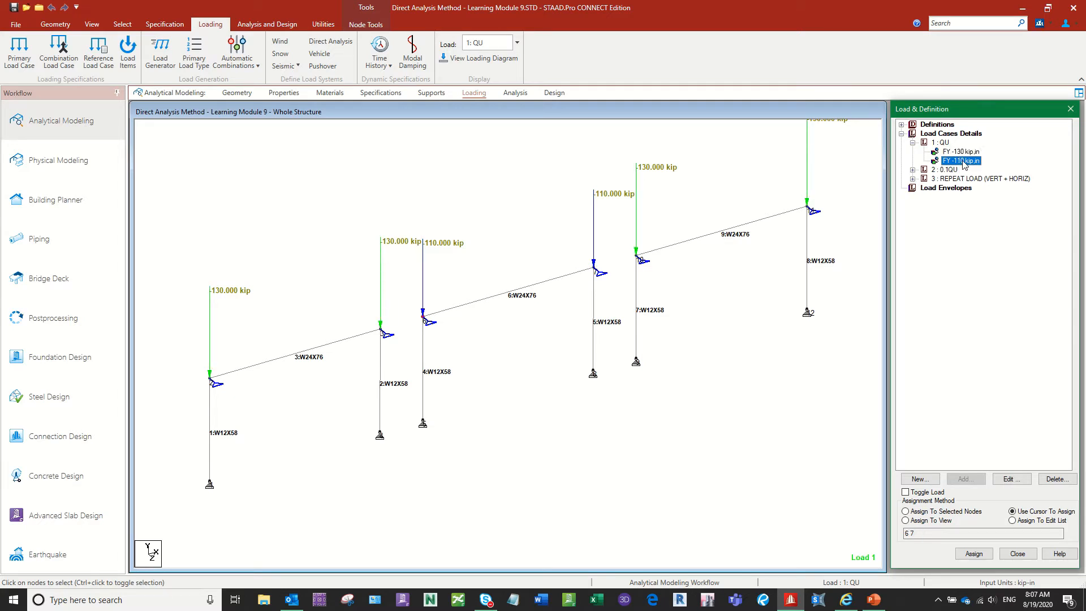
Show the loaded frames in a front elevation view looking along the Z axis.
scroll(499, 406, "down", 1)
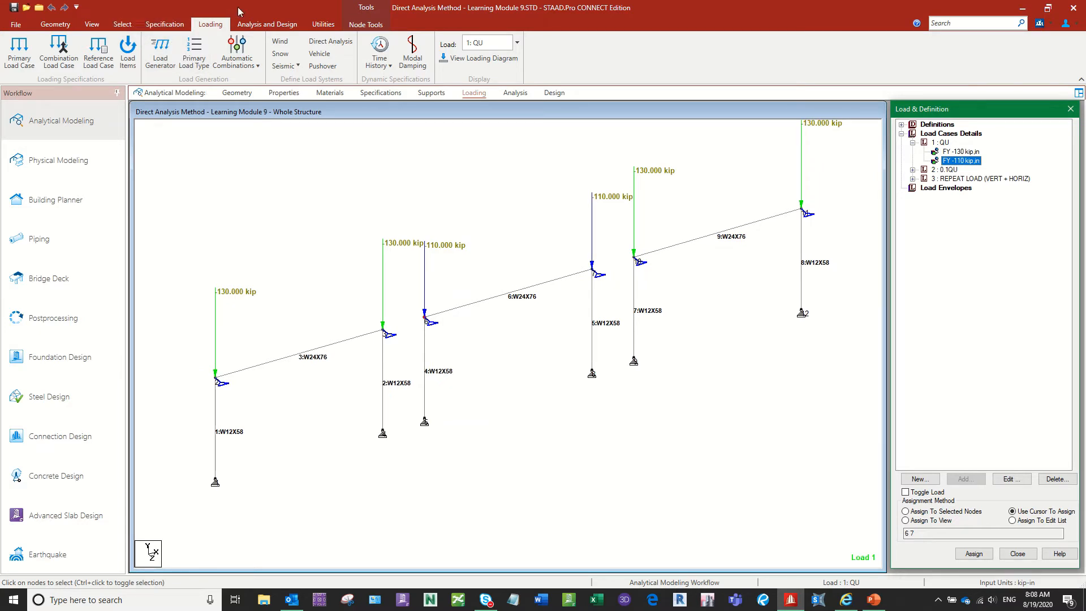
left_click(93, 26)
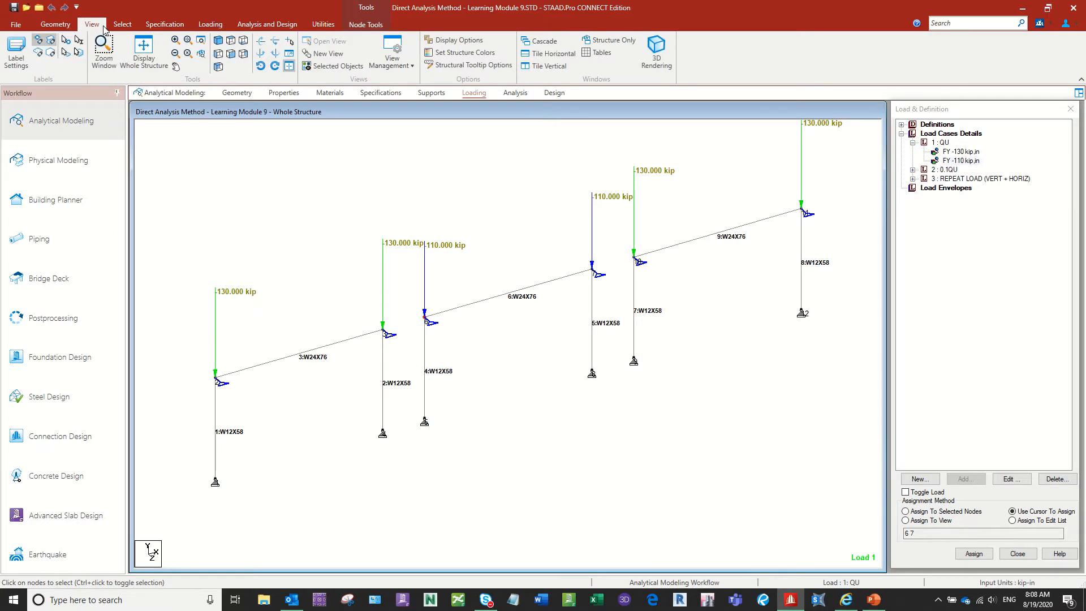
left_click(231, 54)
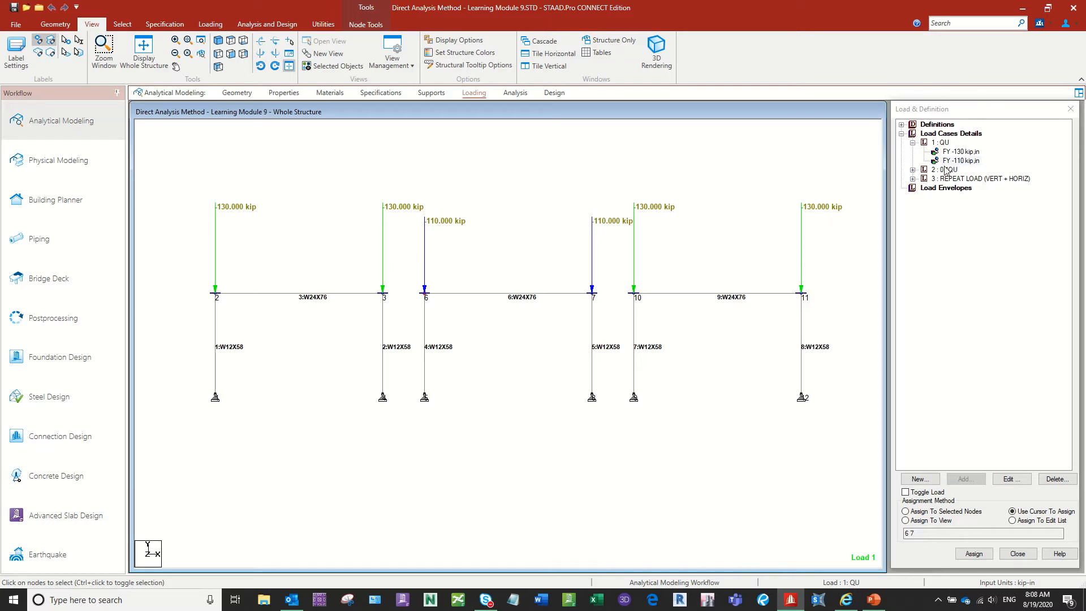
Review the FX 13, FX 11 and FX 13.78 kip nodal loads of load case 2: 0.1QU, switching the frames to an isometric view.
left_click(960, 153)
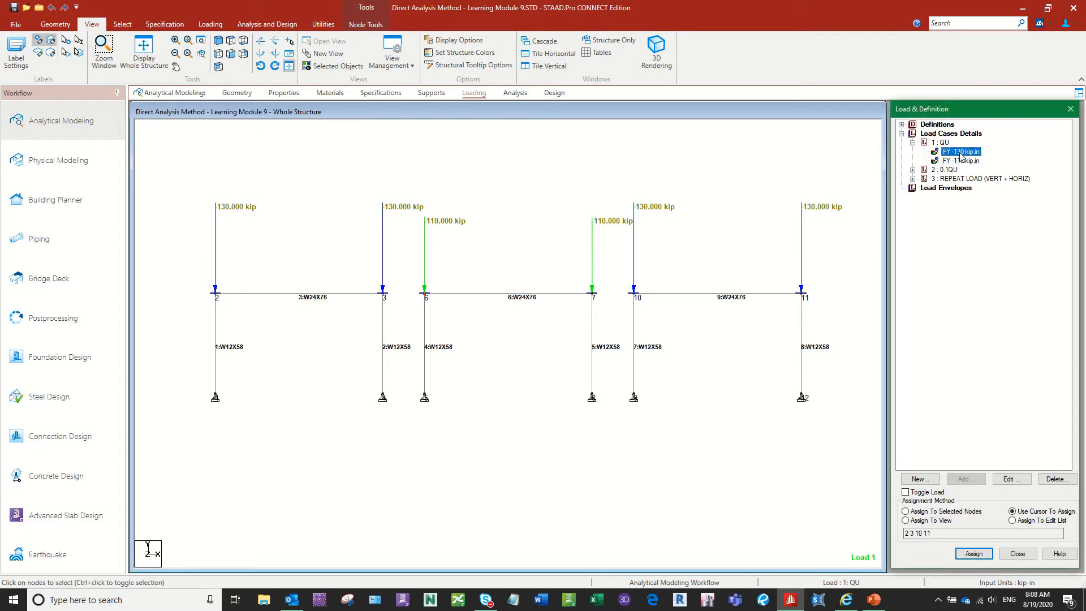
left_click(912, 170)
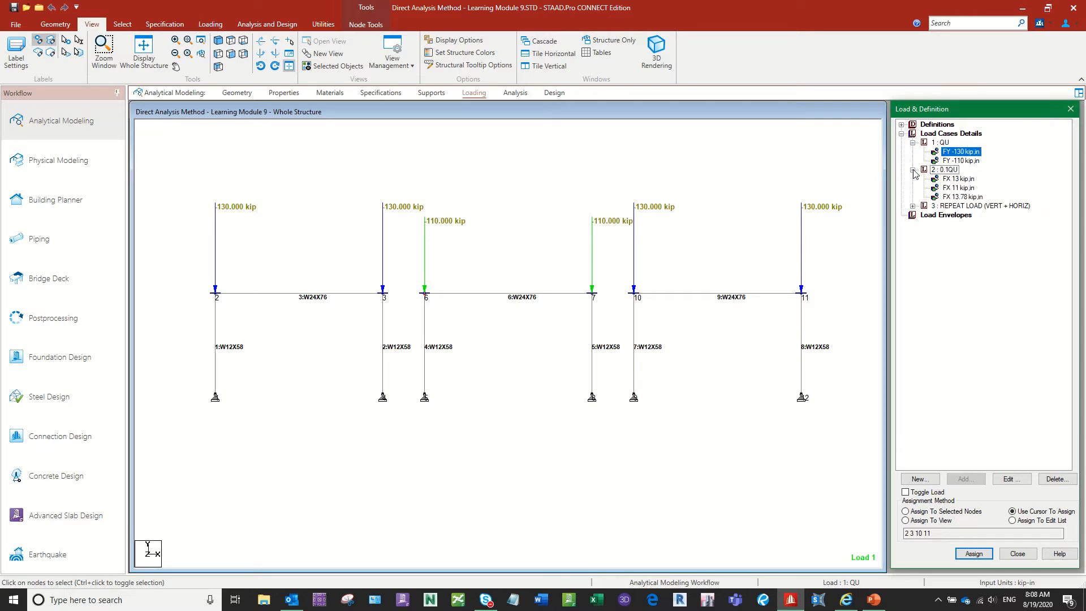
left_click(968, 179)
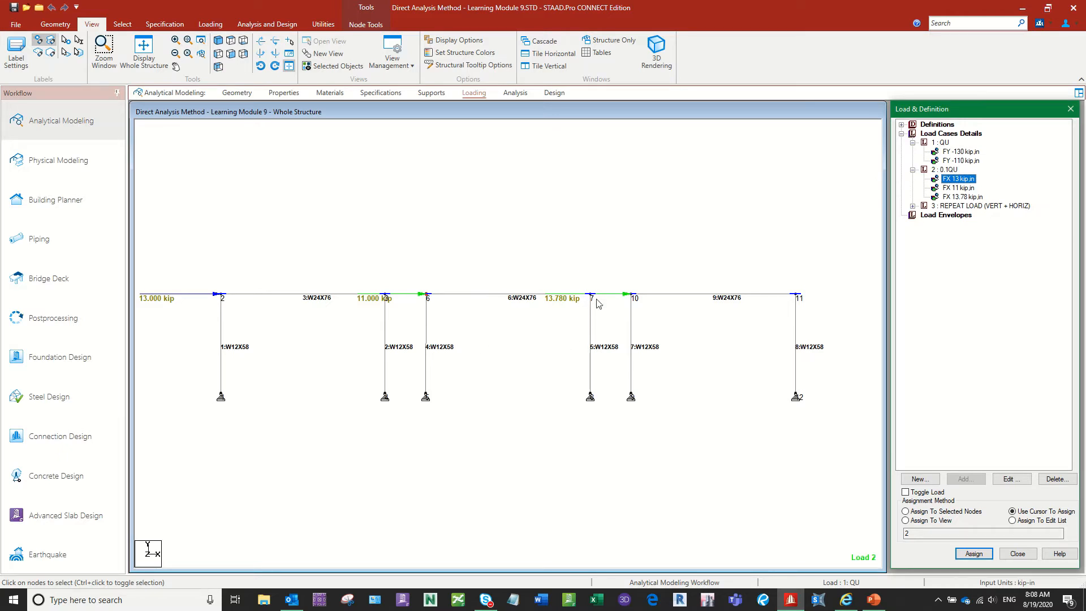
left_click(955, 188)
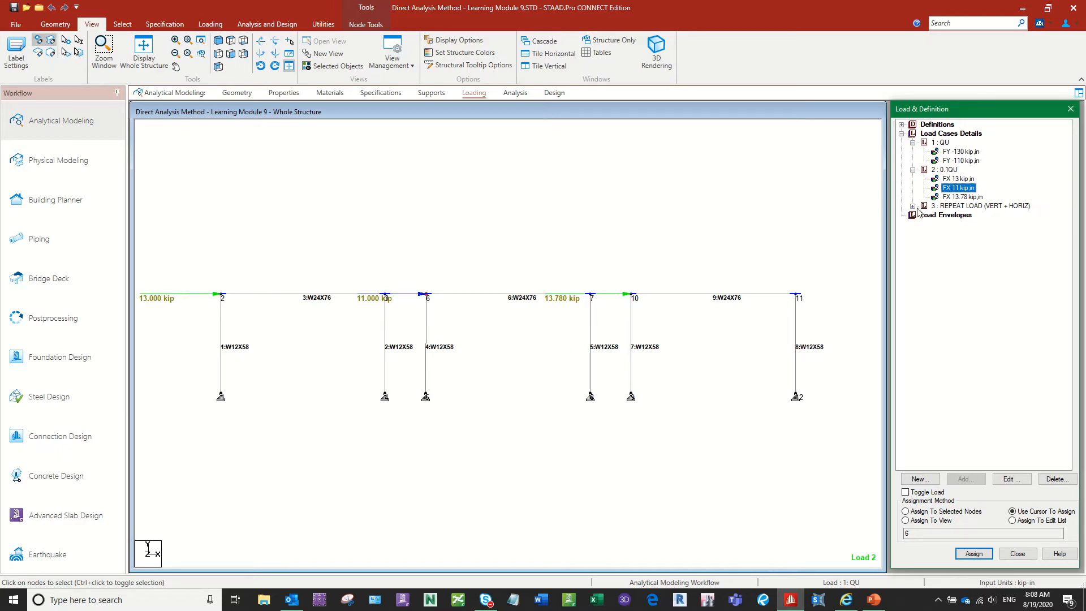
scroll(472, 332, "down", 2)
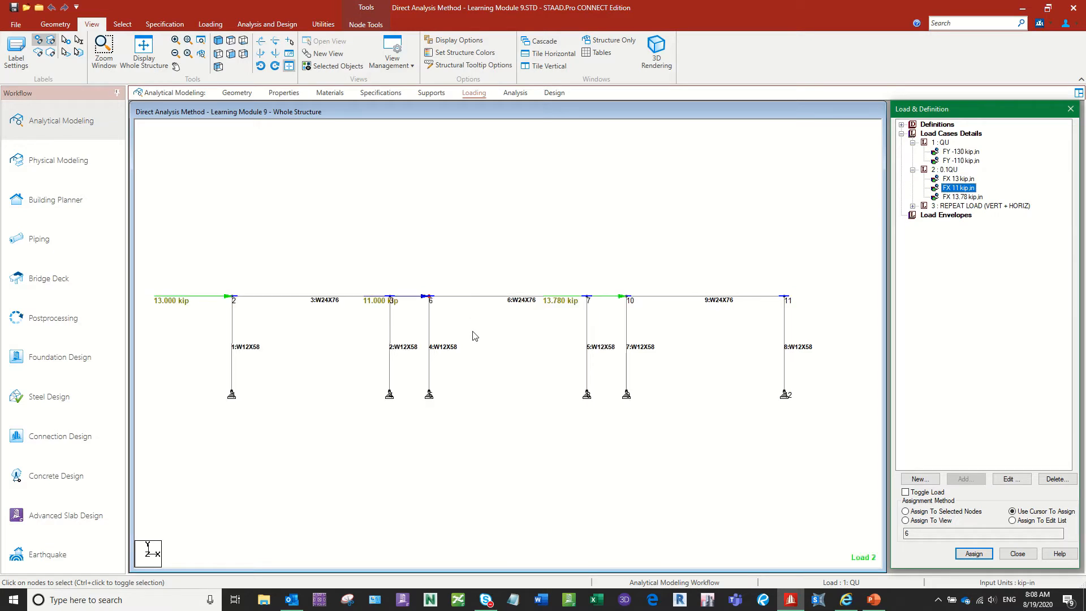
scroll(540, 324, "up", 1)
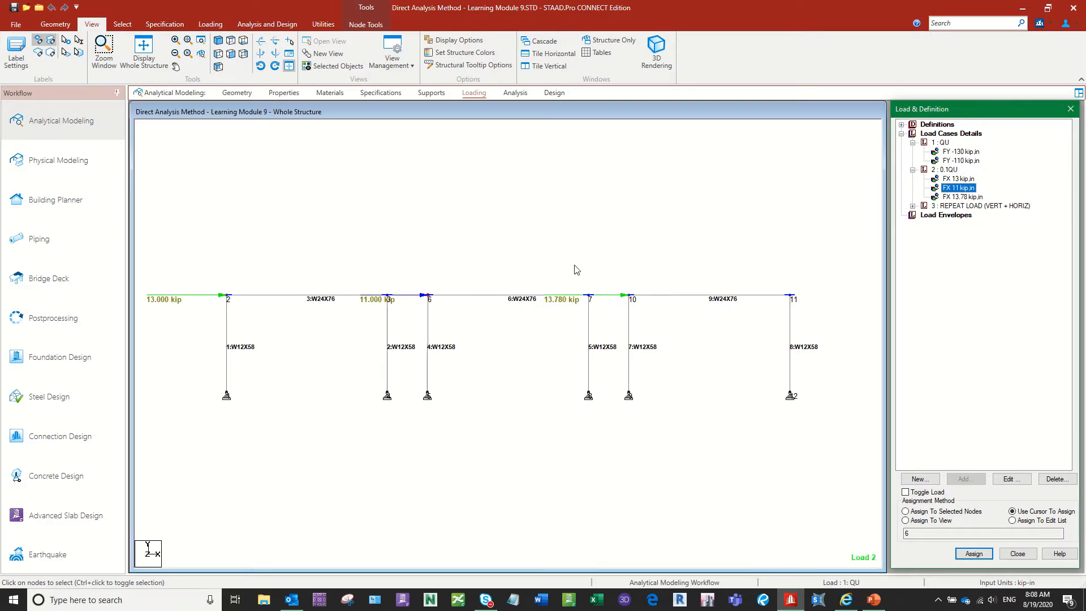
left_click(218, 41)
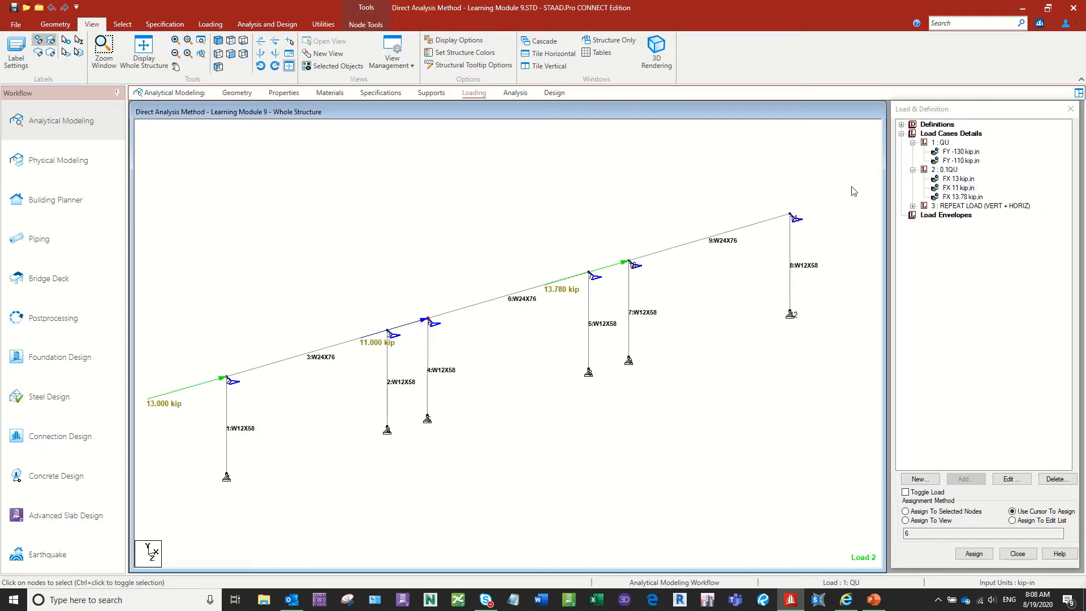
left_click(954, 197)
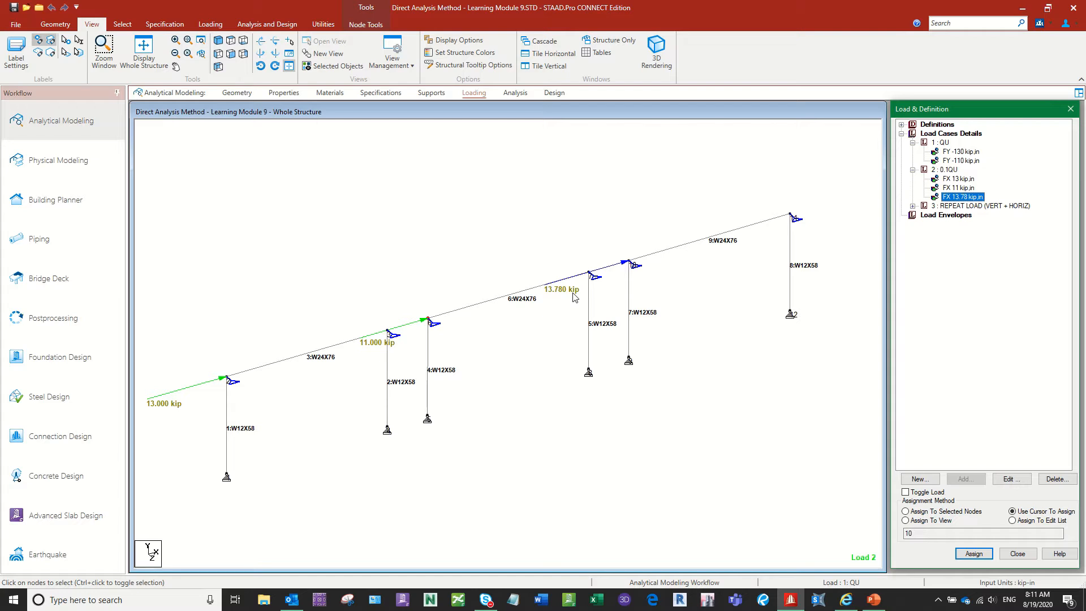
Display the 1 1 2 1 repeat load of load case 3: REPEAT LOAD (VERT + HORIZ) with all its load arrows in view.
left_click(912, 205)
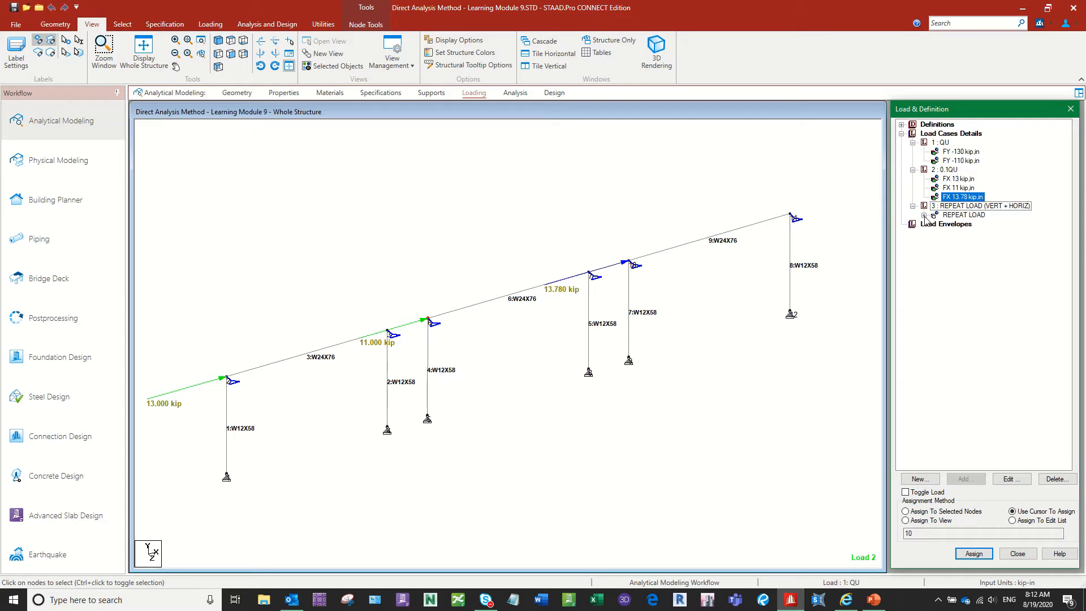
left_click(924, 216)
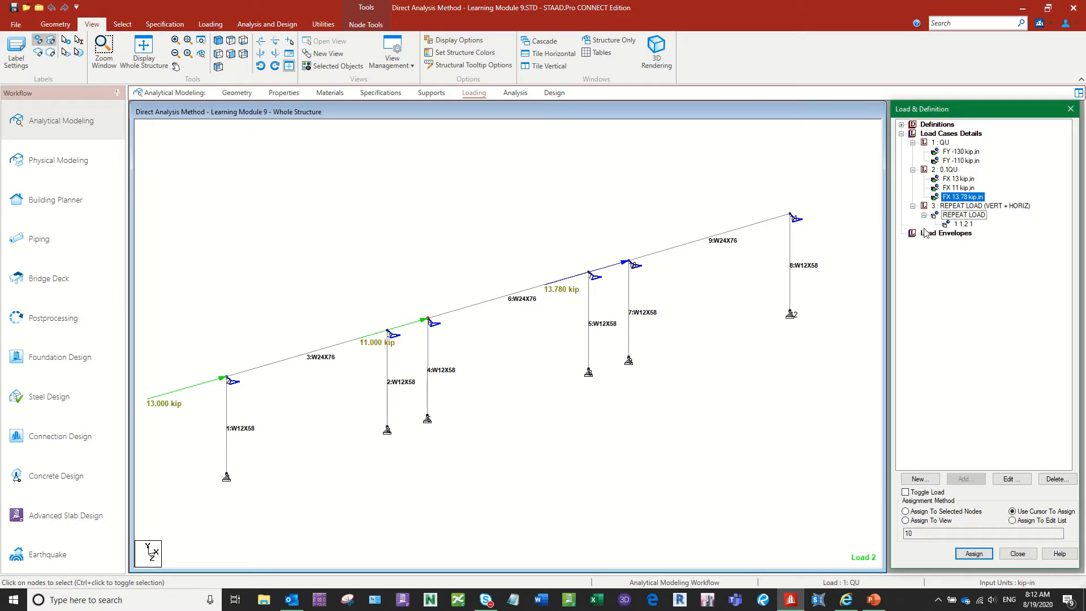
left_click(965, 224)
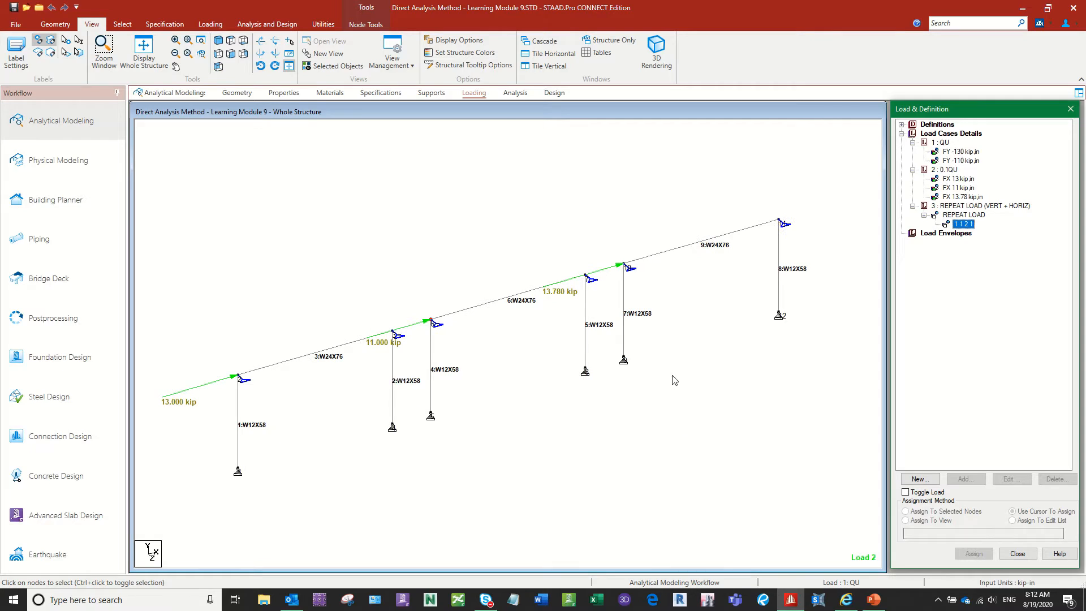
left_click(967, 224)
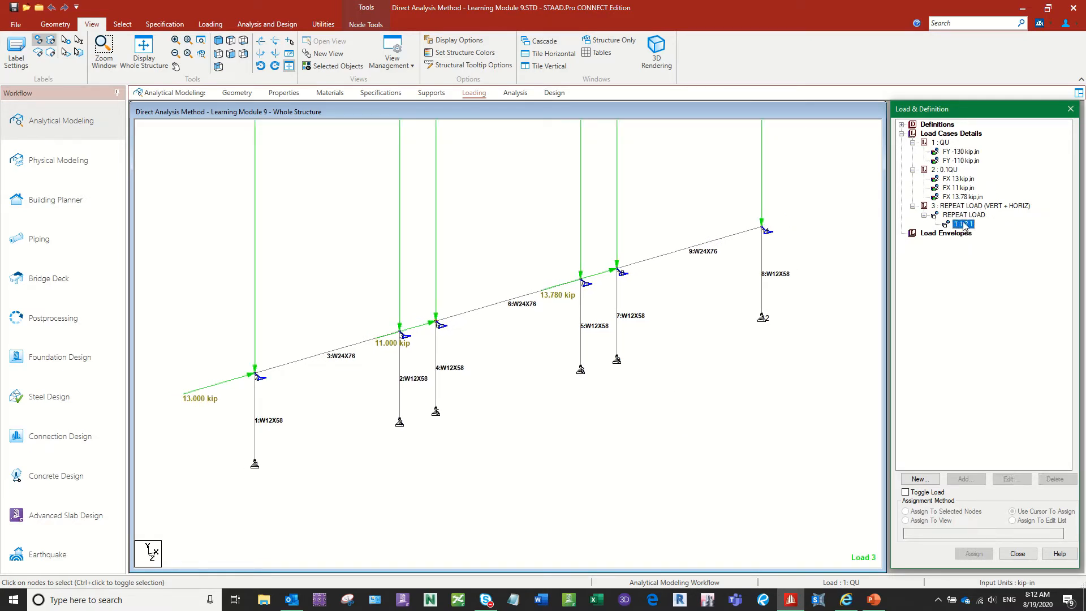
scroll(691, 395, "down", 3)
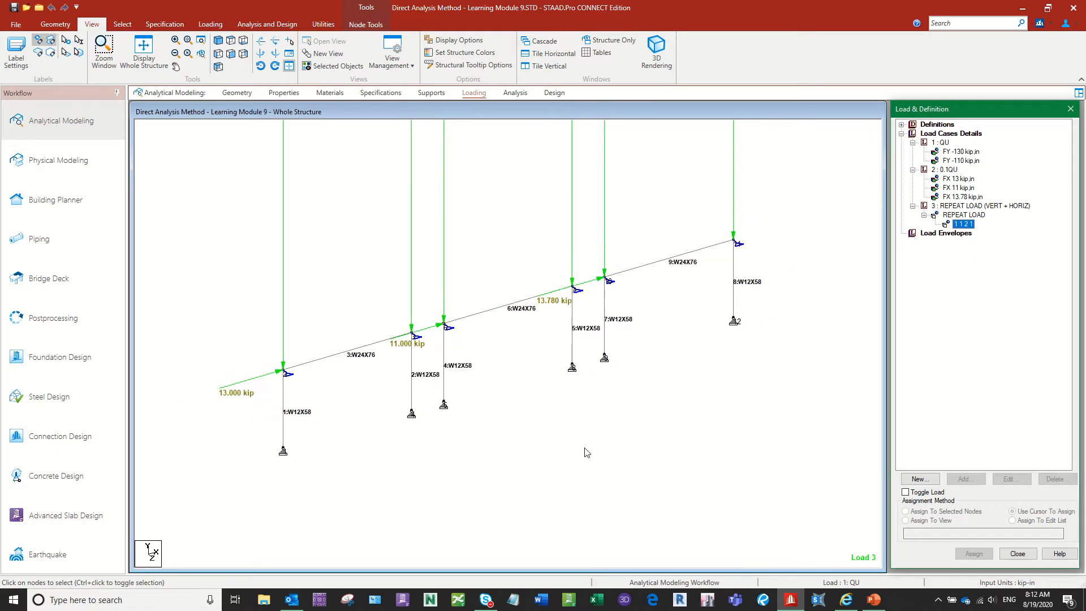
scroll(565, 381, "down", 1)
middle_click_drag(556, 310, 559, 454)
scroll(559, 454, "up", 1)
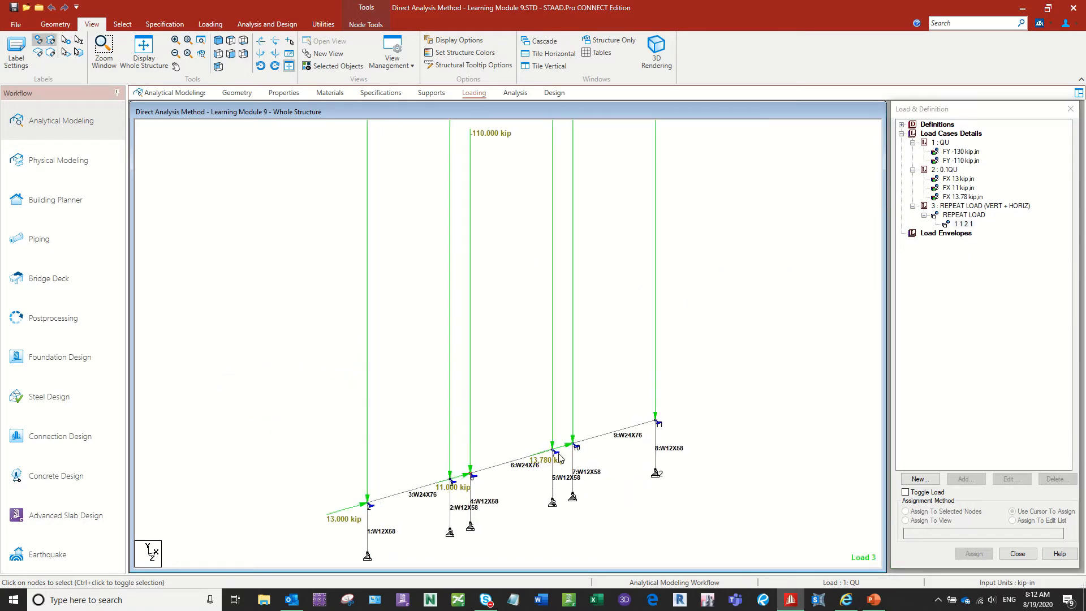
scroll(558, 453, "down", 2)
scroll(571, 351, "down", 1)
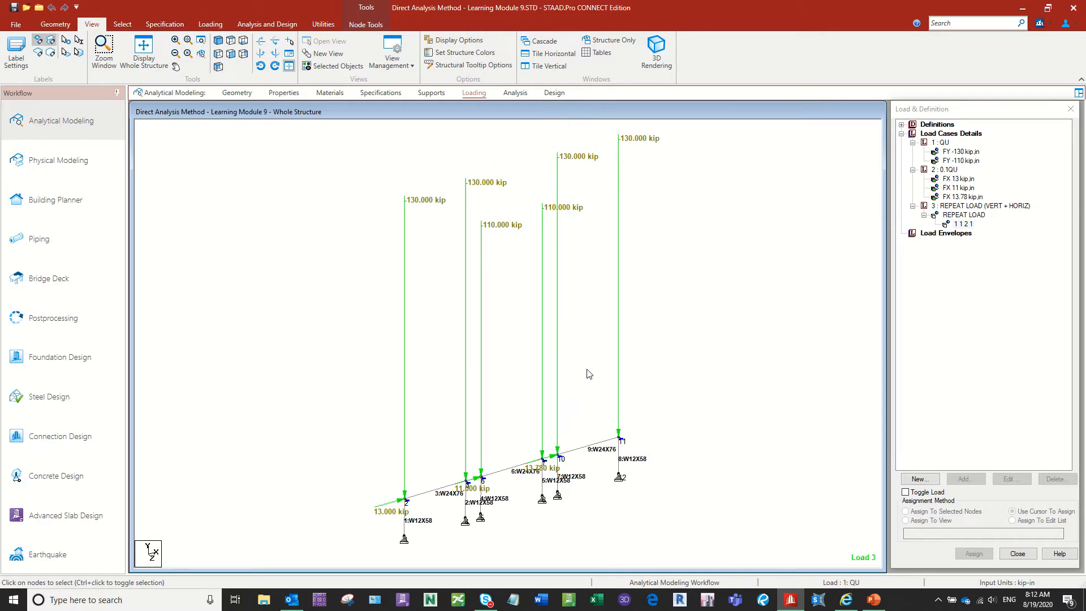
Examine how the vertical and horizontal loads of load case 3 act together at the column tops of the three portal frames.
scroll(553, 457, "up", 1)
scroll(553, 457, "down", 1)
scroll(407, 518, "up", 1)
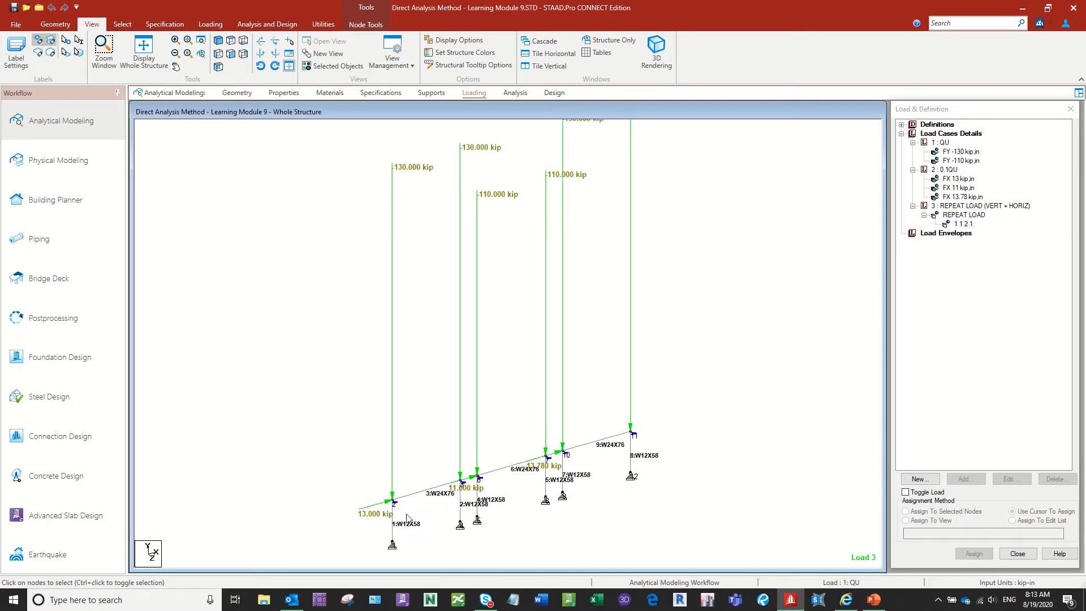
scroll(432, 459, "down", 1)
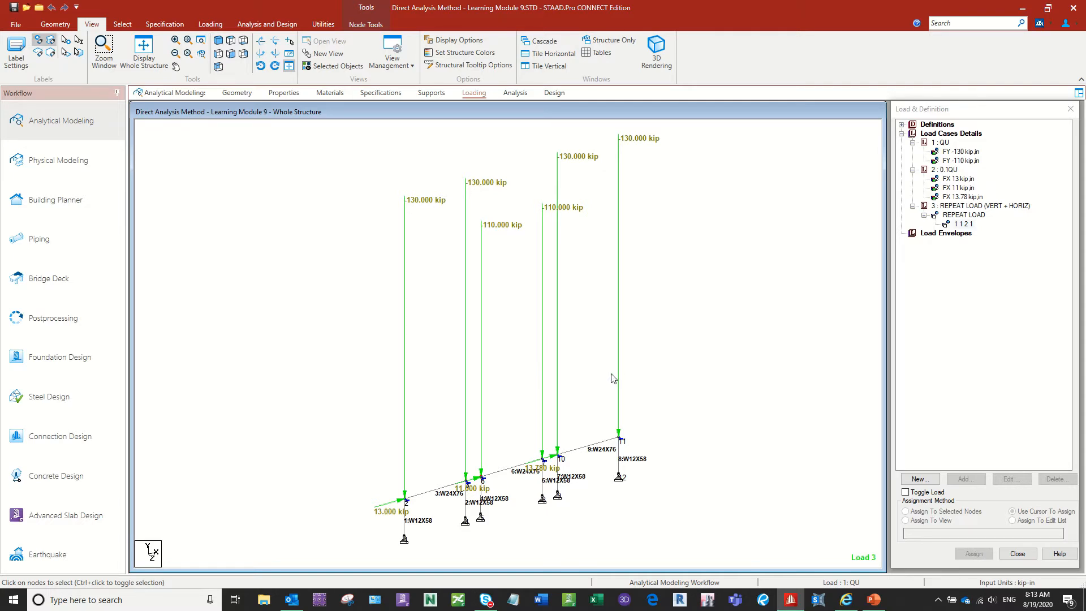
middle_click_drag(600, 365, 602, 402)
scroll(601, 367, "up", 1)
scroll(604, 408, "down", 1)
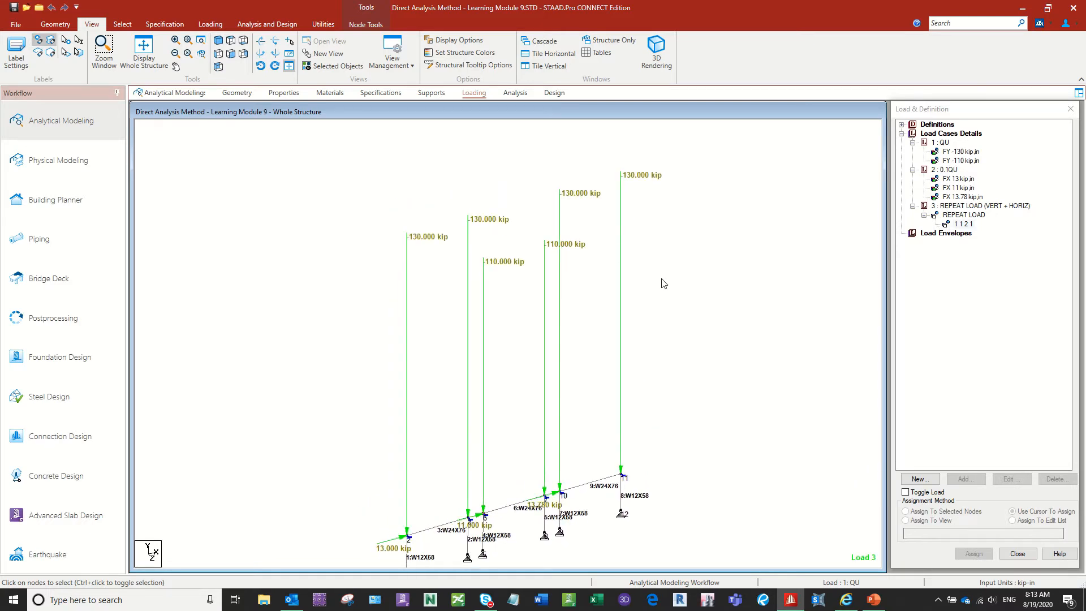
scroll(662, 281, "down", 1)
scroll(656, 325, "down", 1)
scroll(649, 299, "up", 1)
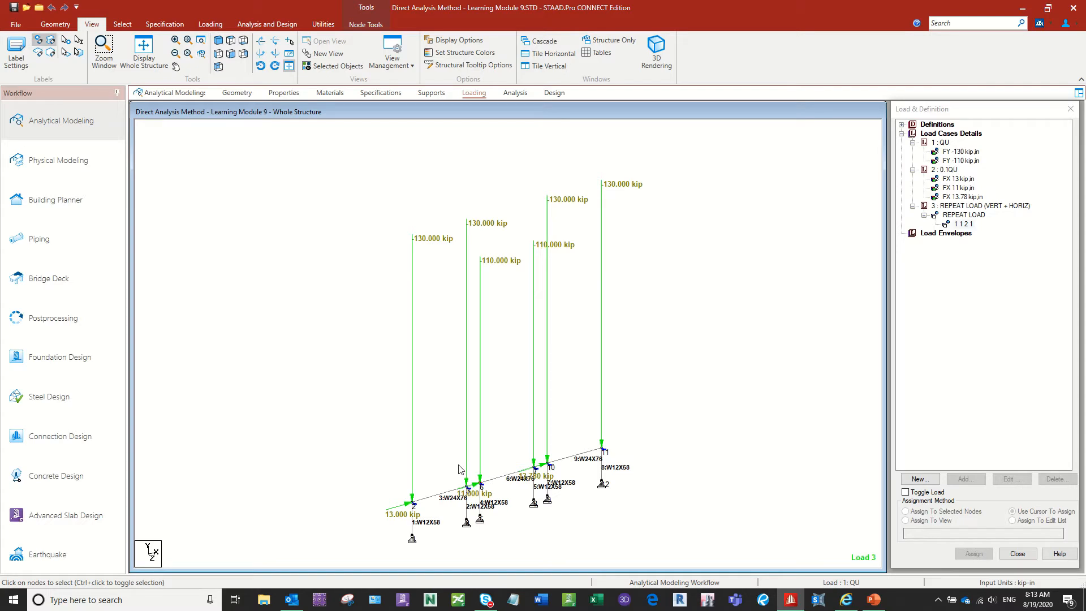
middle_click_drag(424, 486, 426, 484)
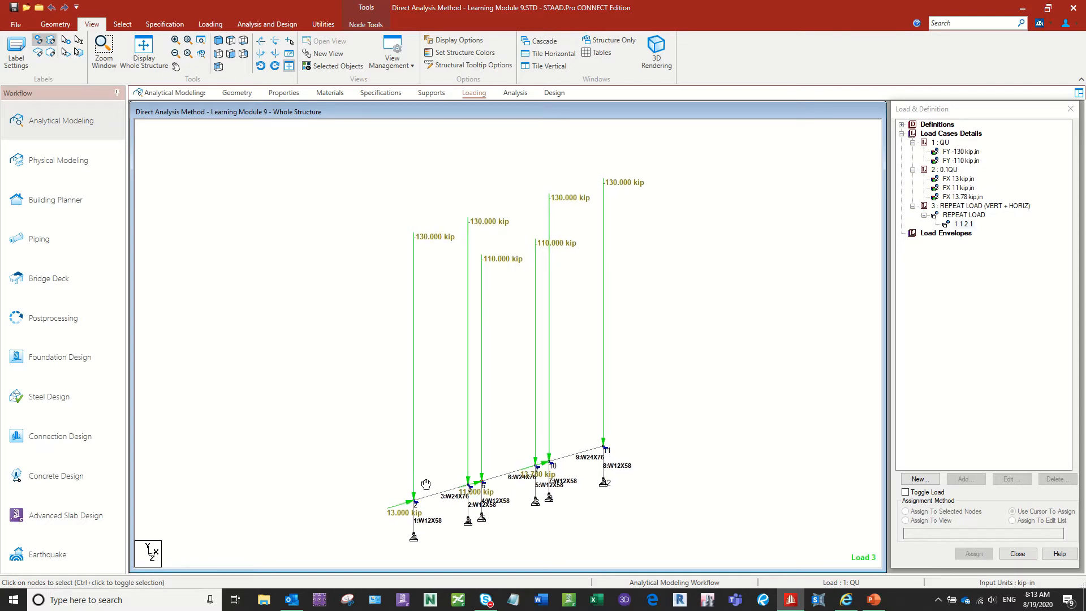
scroll(418, 479, "up", 1)
scroll(418, 479, "up", 1)
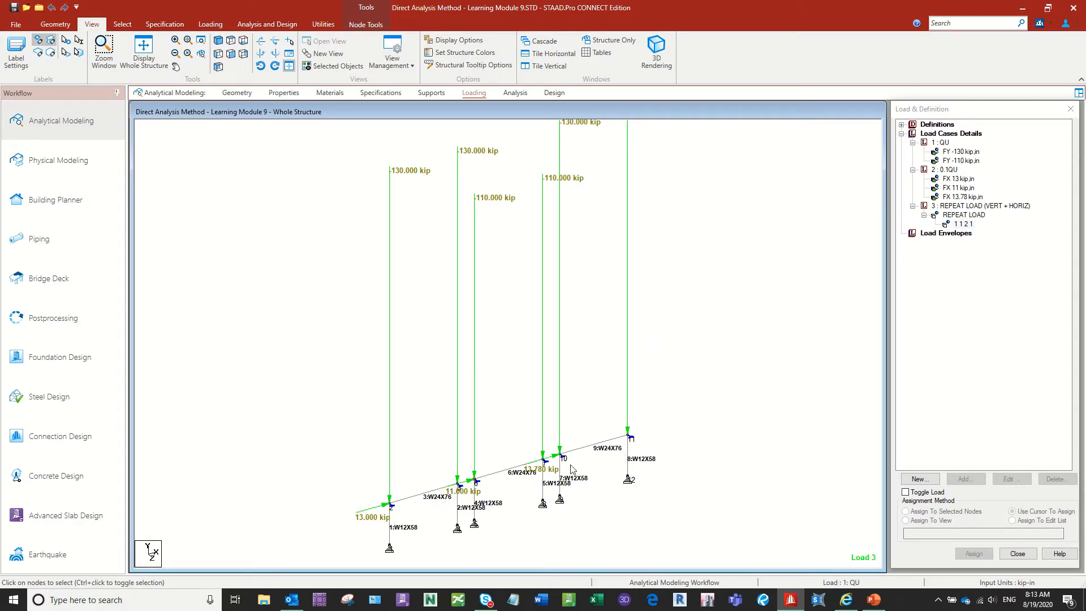
scroll(512, 485, "down", 2)
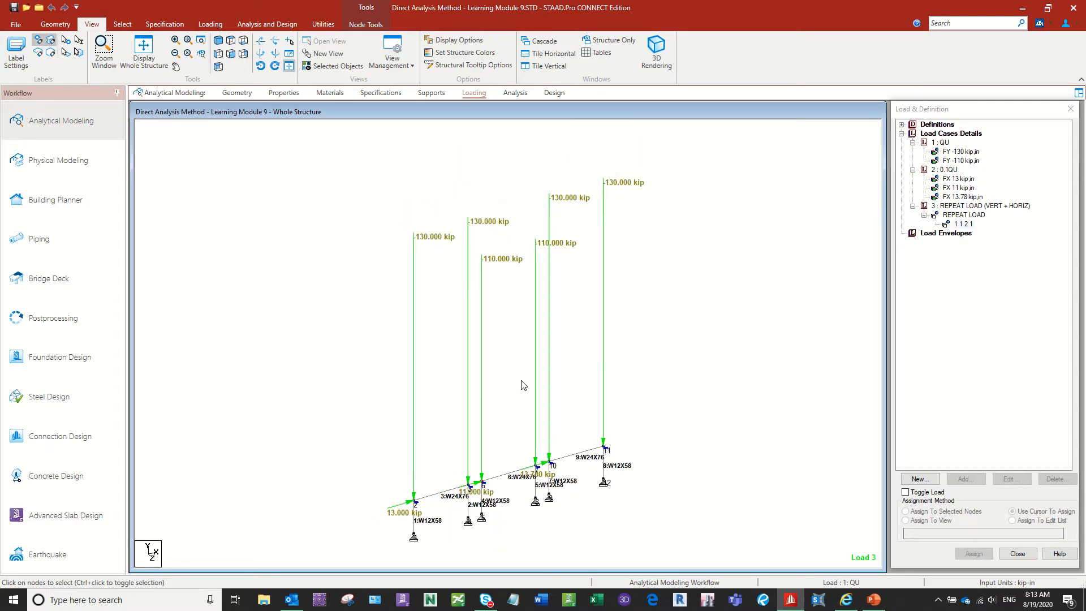
scroll(432, 499, "up", 1)
middle_click_drag(484, 403, 467, 414)
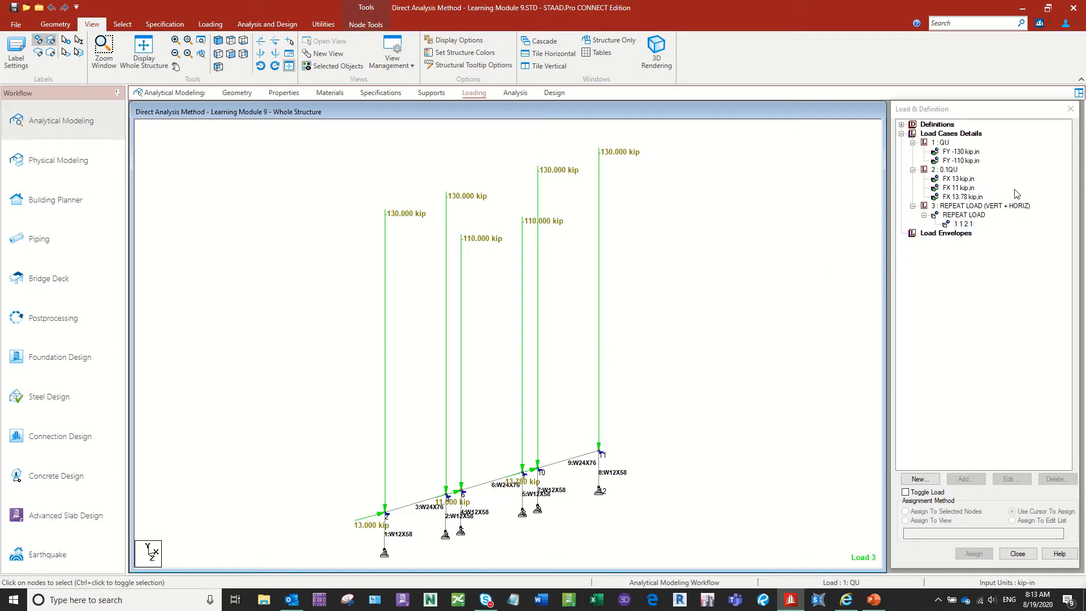
middle_click_drag(370, 515, 362, 504)
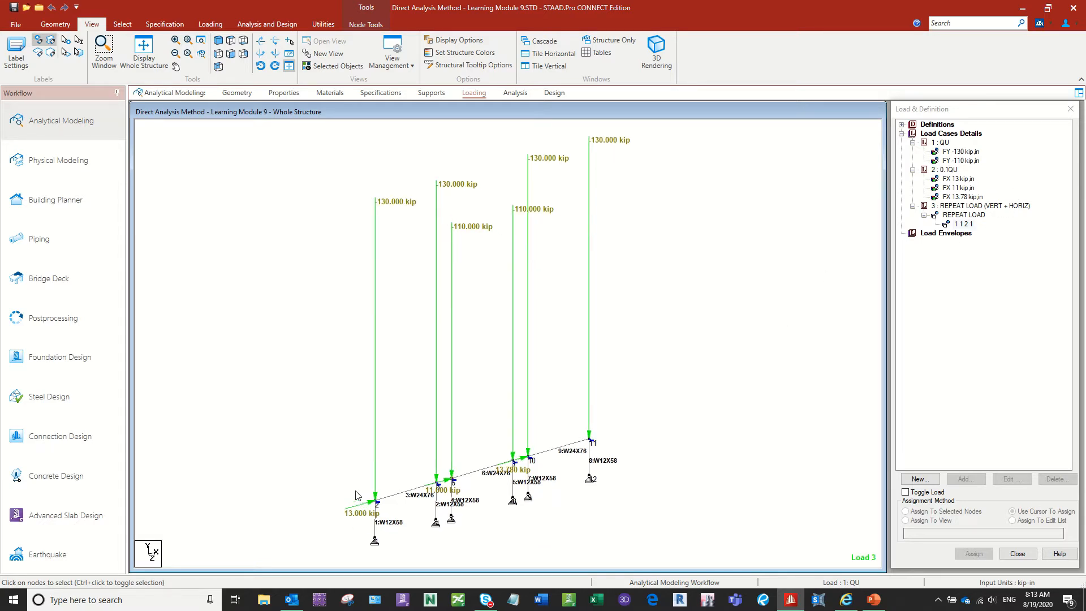
scroll(362, 390, "down", 1)
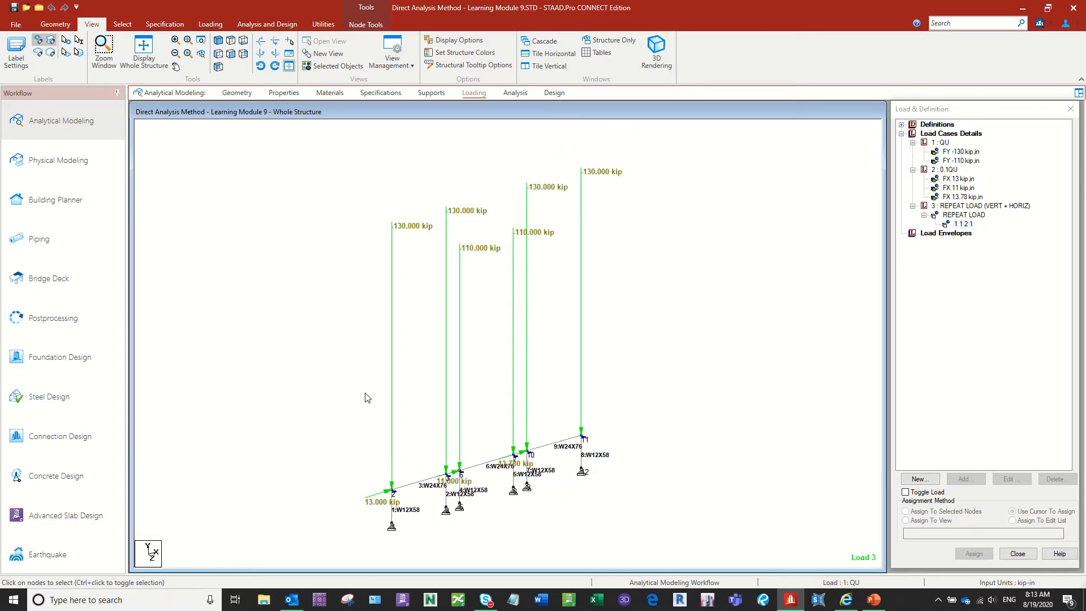
scroll(366, 393, "up", 1)
scroll(472, 337, "up", 1)
middle_click_drag(472, 337, 455, 374)
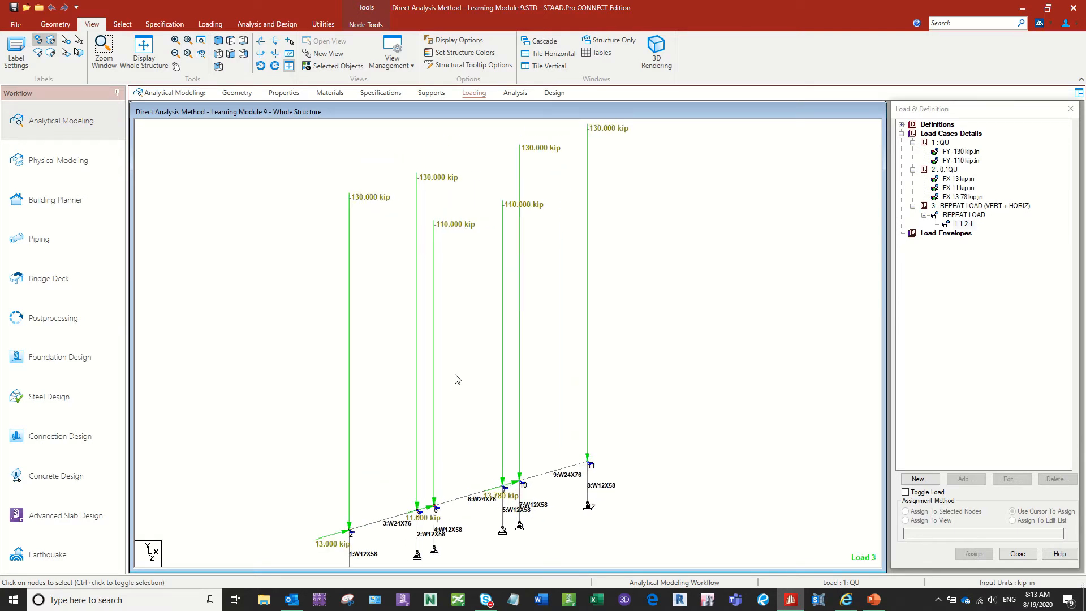
scroll(457, 379, "down", 1)
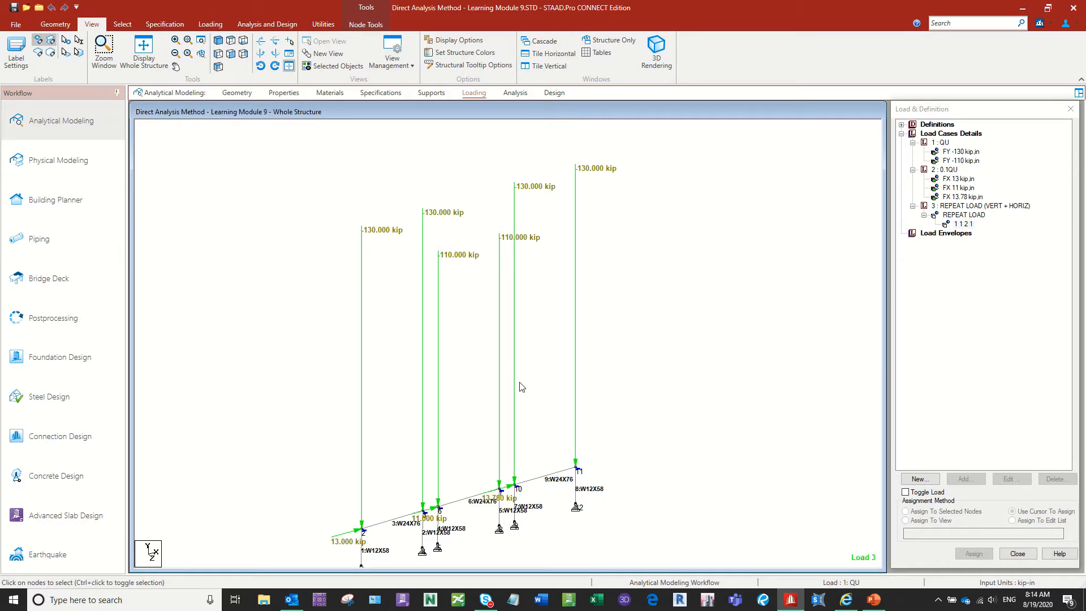
scroll(485, 416, "up", 1)
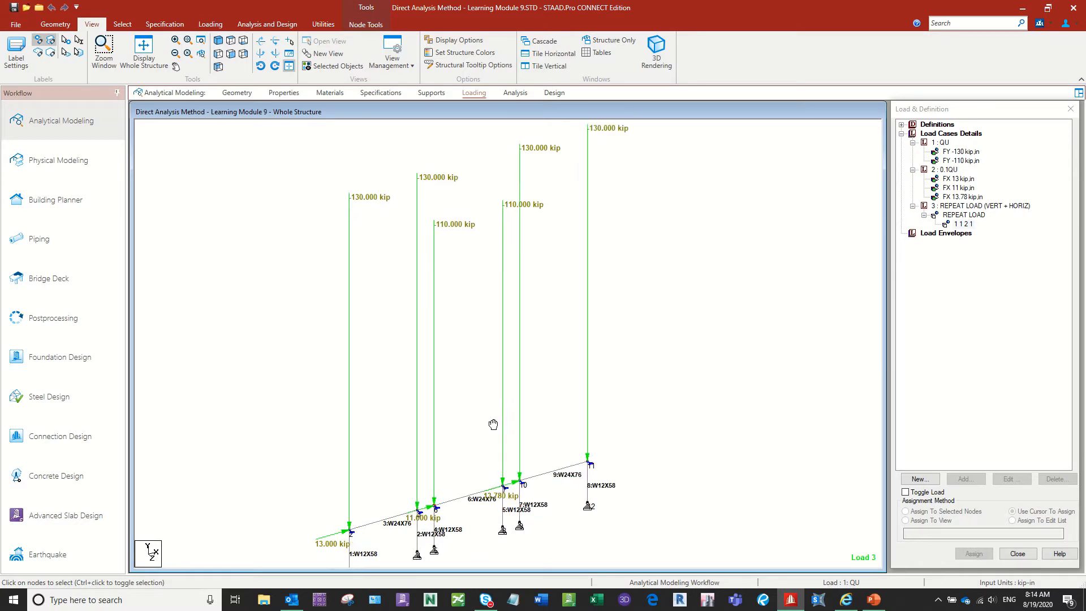
middle_click_drag(485, 416, 488, 409)
scroll(488, 409, "down", 1)
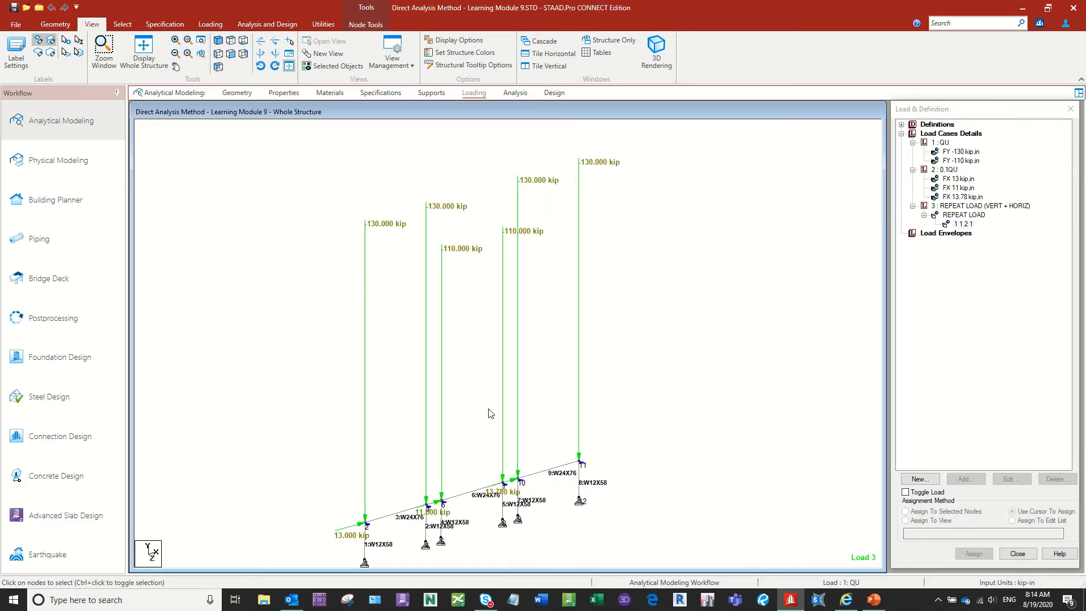
middle_click_drag(494, 407, 514, 395)
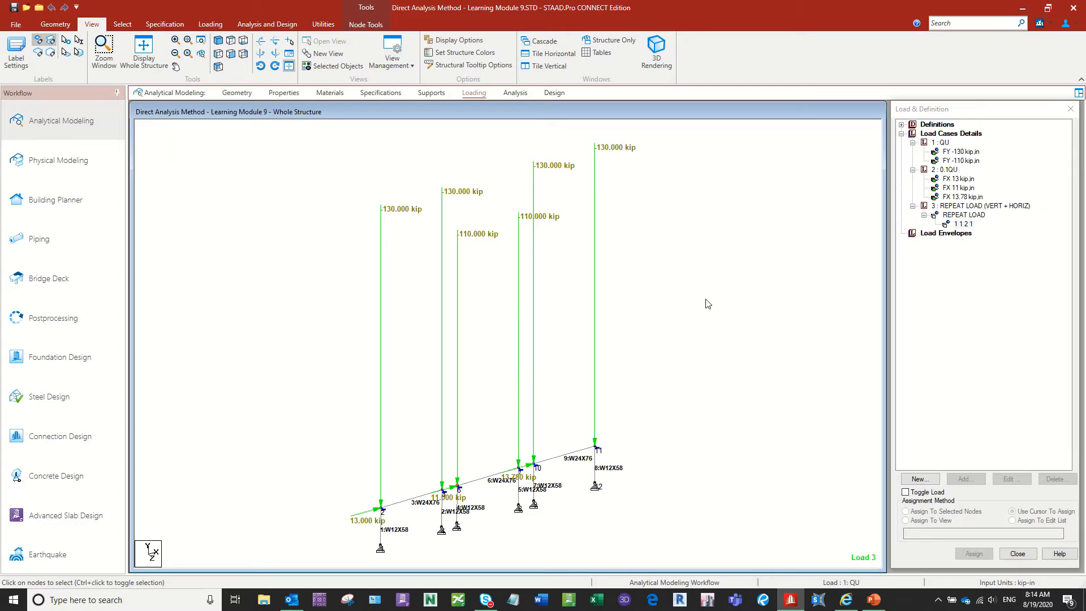
Show which members are assigned the FLEX 1 parameter of the Direct Analysis Definition.
left_click(901, 134)
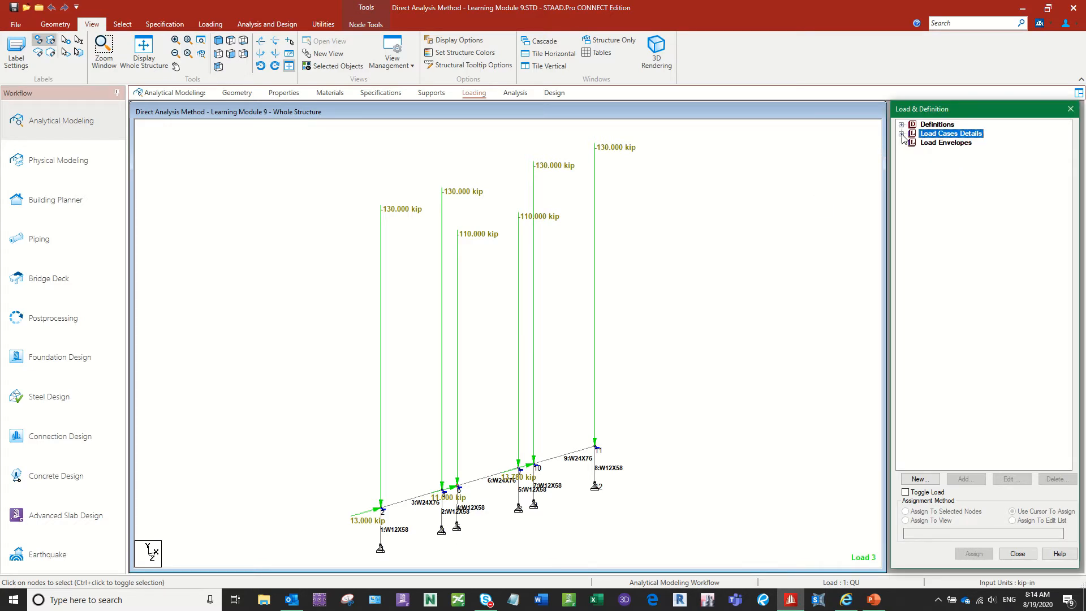
left_click(900, 124)
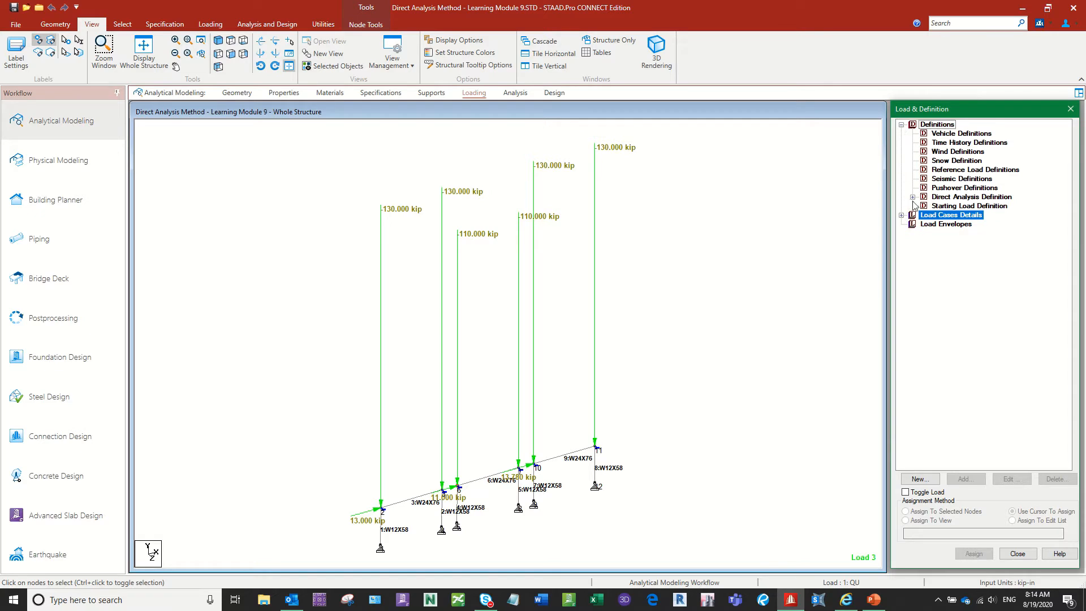
middle_click_drag(685, 357, 703, 356)
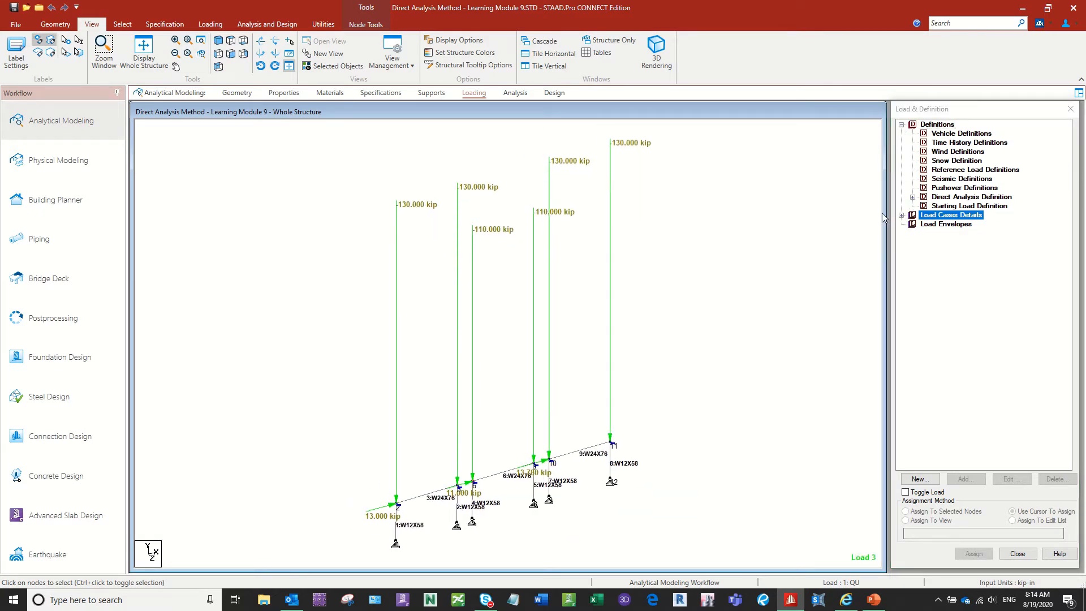
left_click(912, 198)
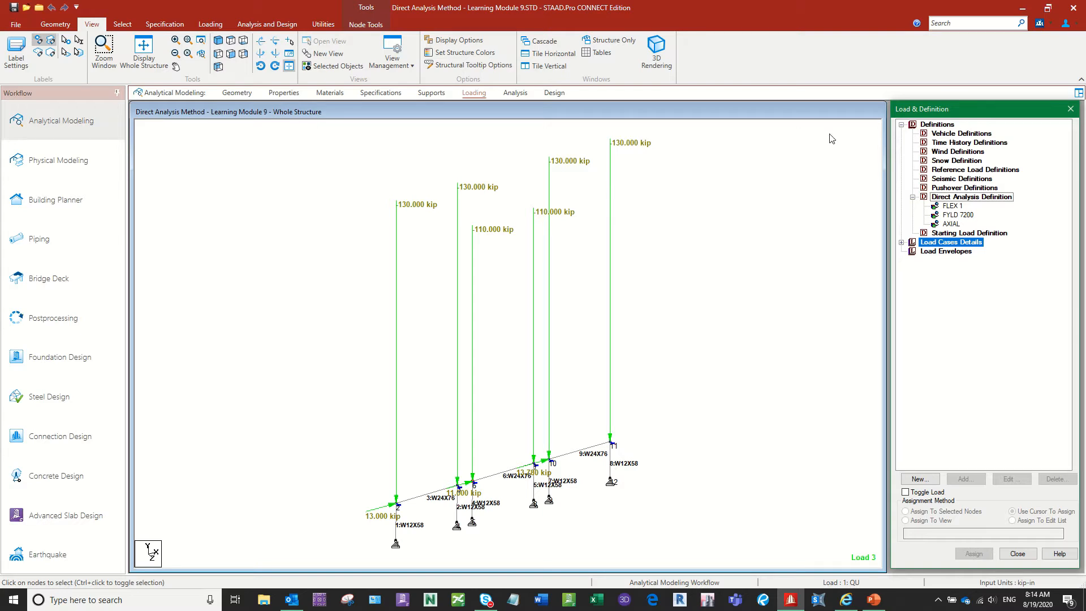
left_click(953, 207)
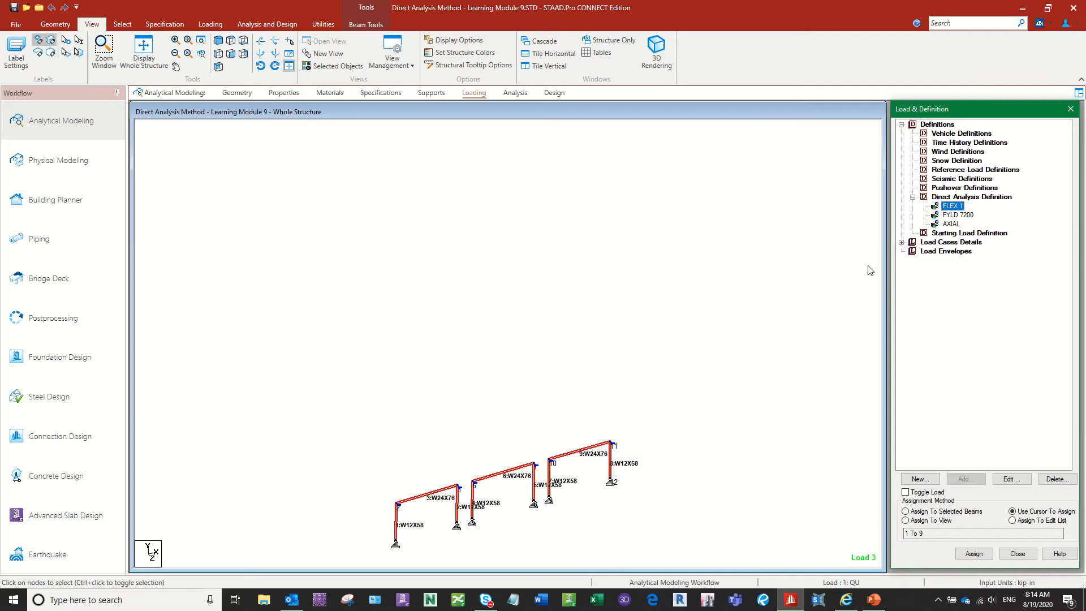
Review the parameter types that can be added to the Direct Analysis Definition, without adding one.
left_click(958, 198)
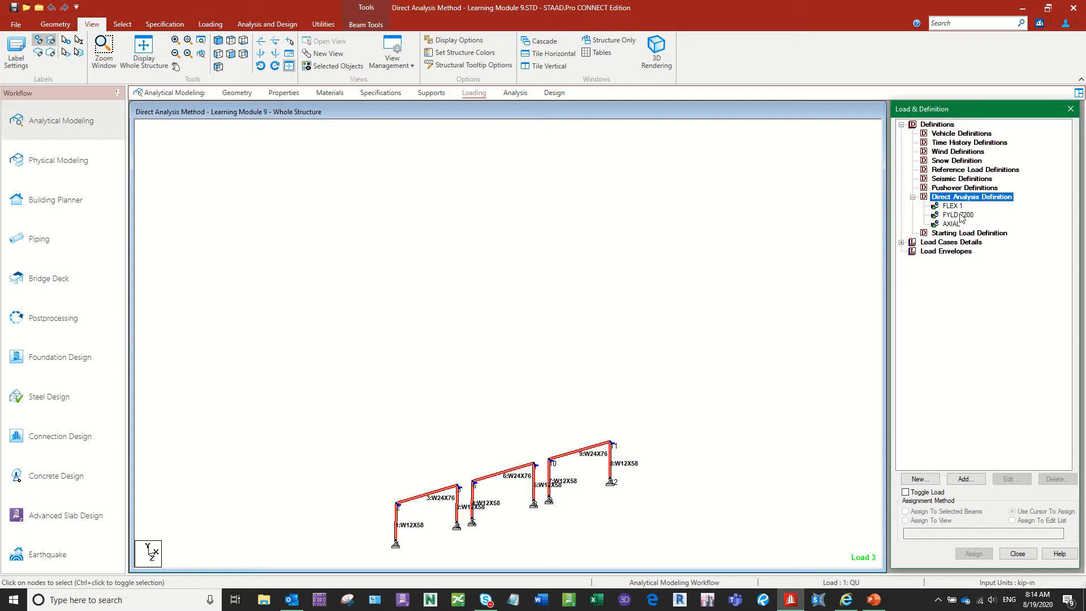
left_click(966, 479)
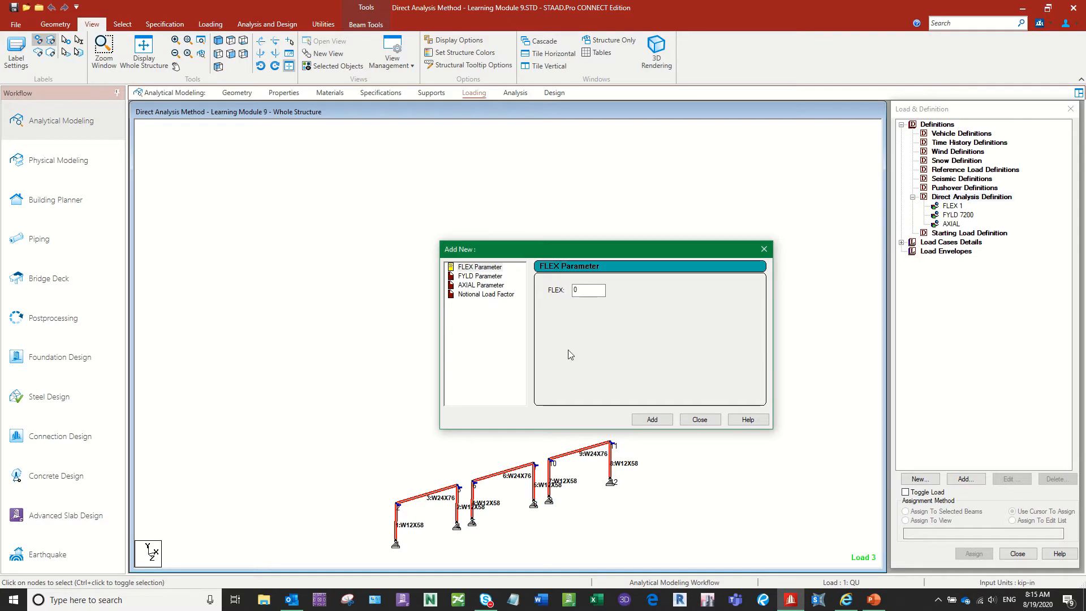
left_click(700, 419)
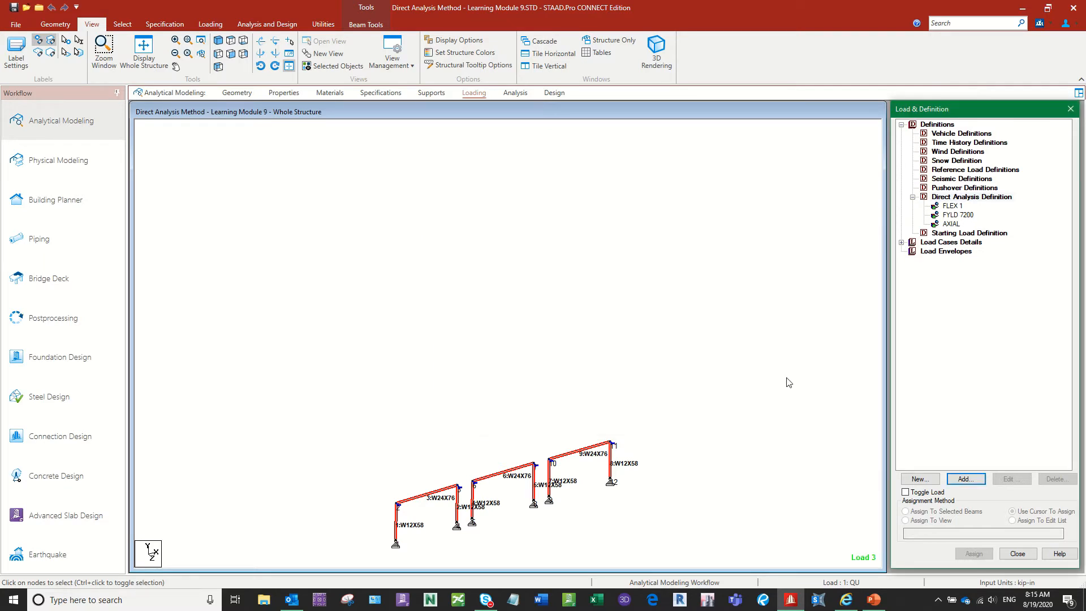
Open the FLEX 1 parameter and review its value and assigned members with all three portal frames in view.
left_click(956, 206)
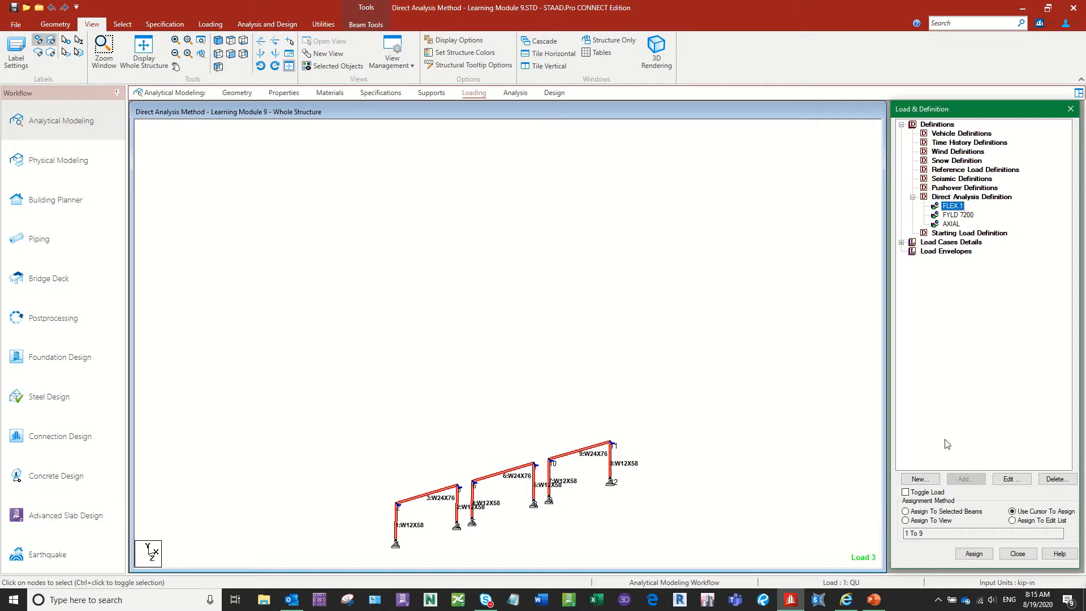
left_click(1009, 480)
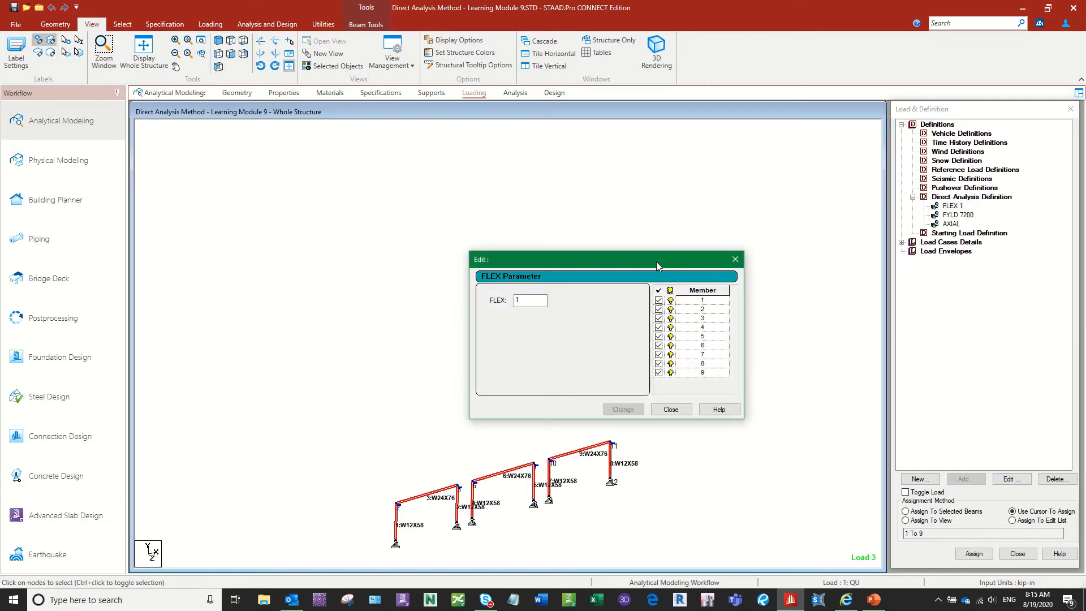
left_click_drag(656, 260, 714, 195)
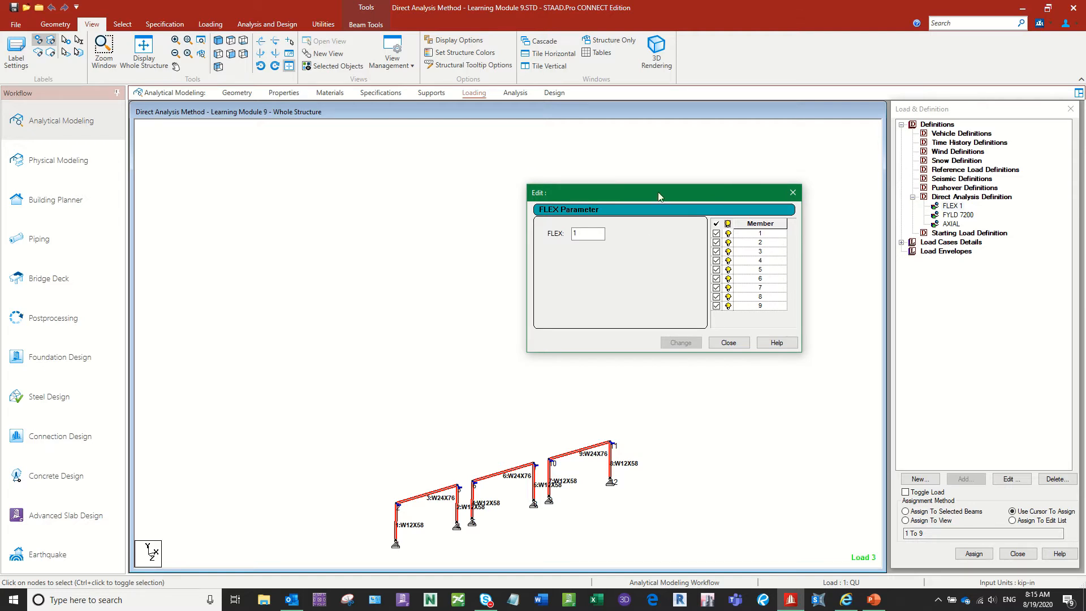
left_click_drag(658, 193, 683, 162)
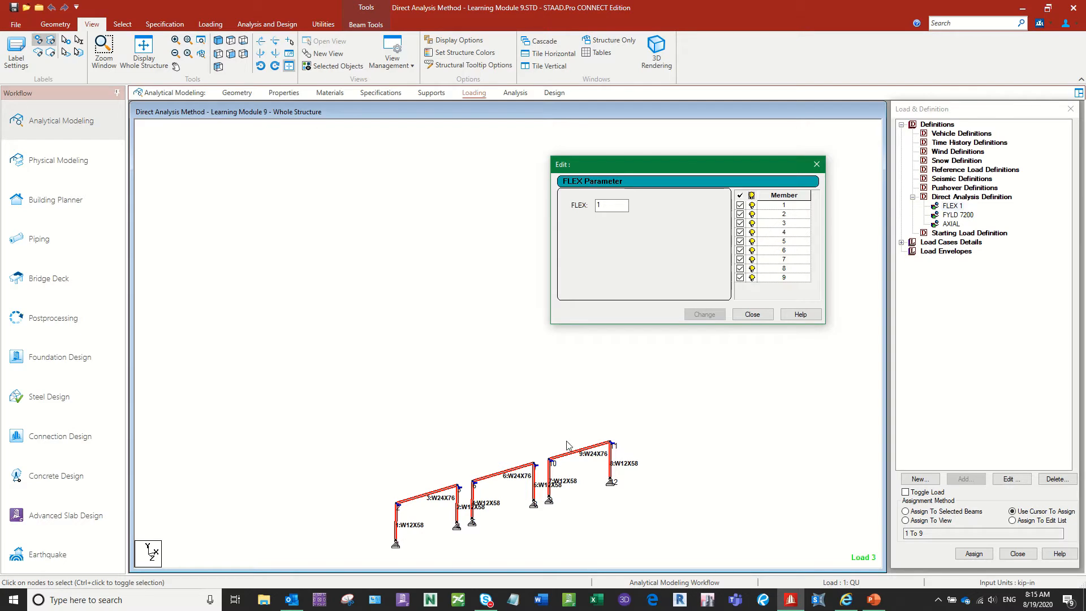
scroll(556, 447, "up", 1)
middle_click_drag(556, 448, 537, 413)
scroll(539, 411, "up", 3)
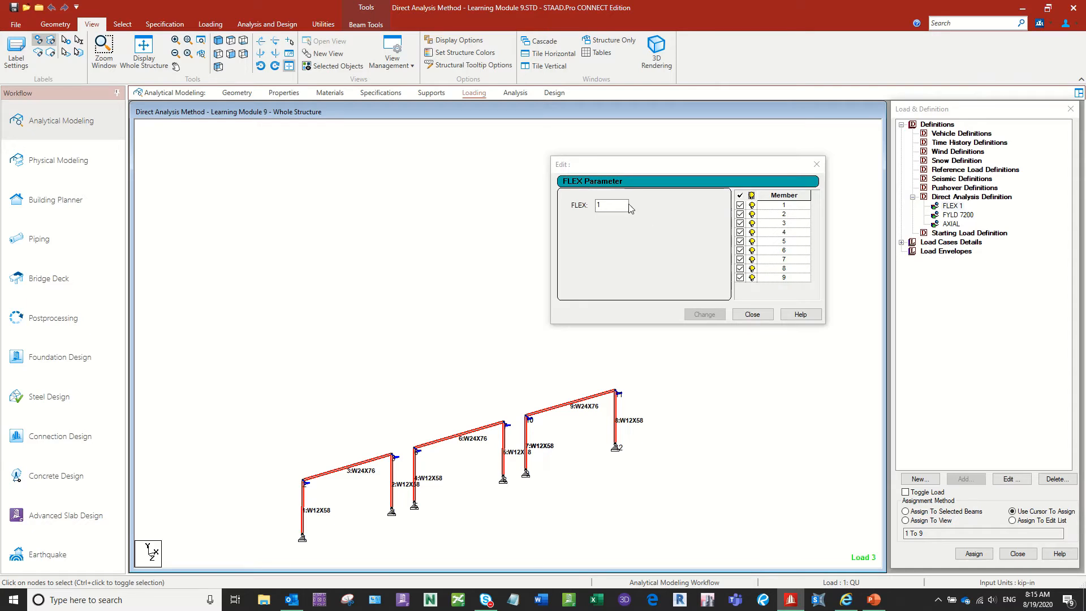
Consult the help for the FLEX parameter, then leave both the help and the parameter's settings unchanged.
left_click(813, 317)
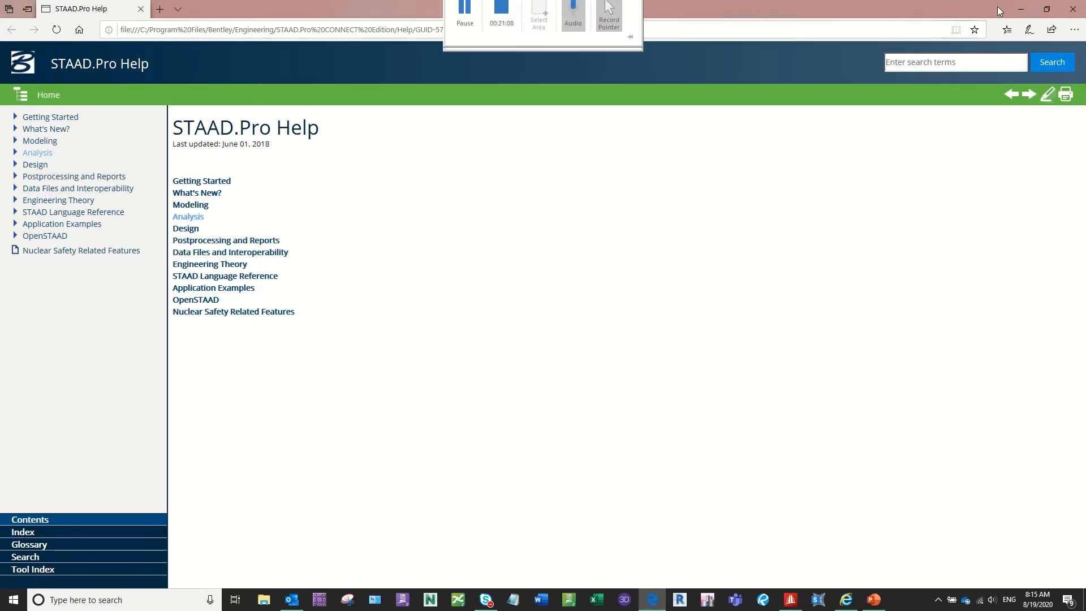
left_click(1071, 9)
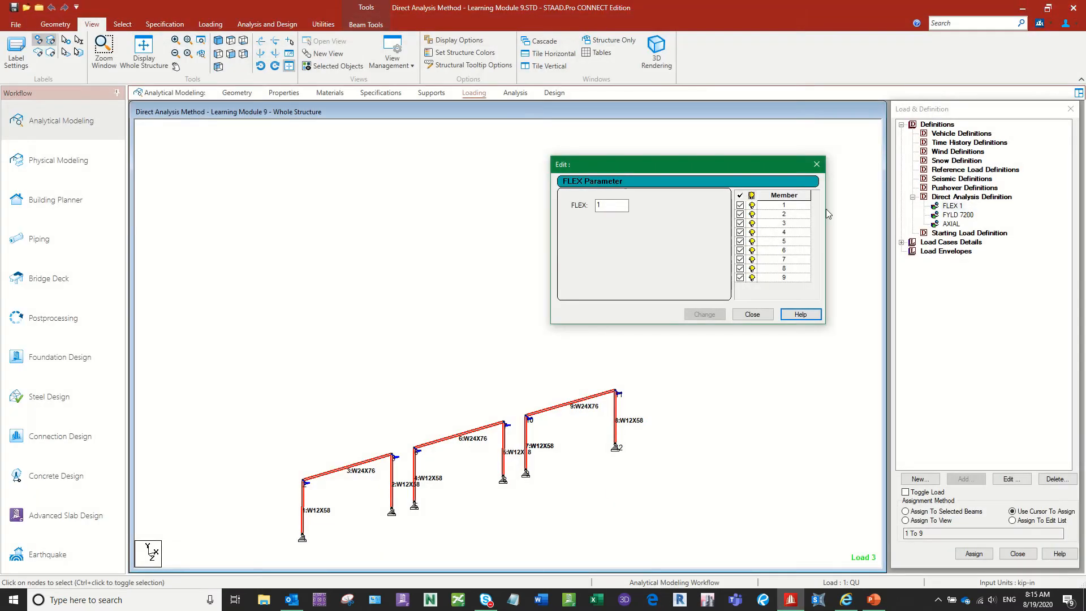
left_click(752, 314)
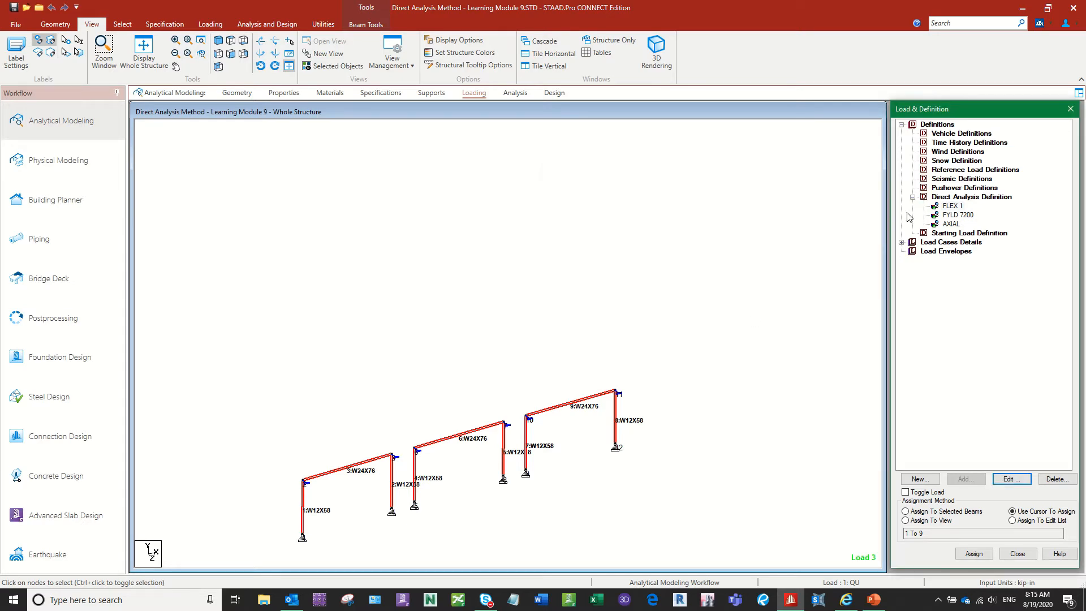
Review the value and member assignments of the FYLD 7200 parameter in the Direct Analysis Definition.
left_click(956, 218)
double_click(964, 218)
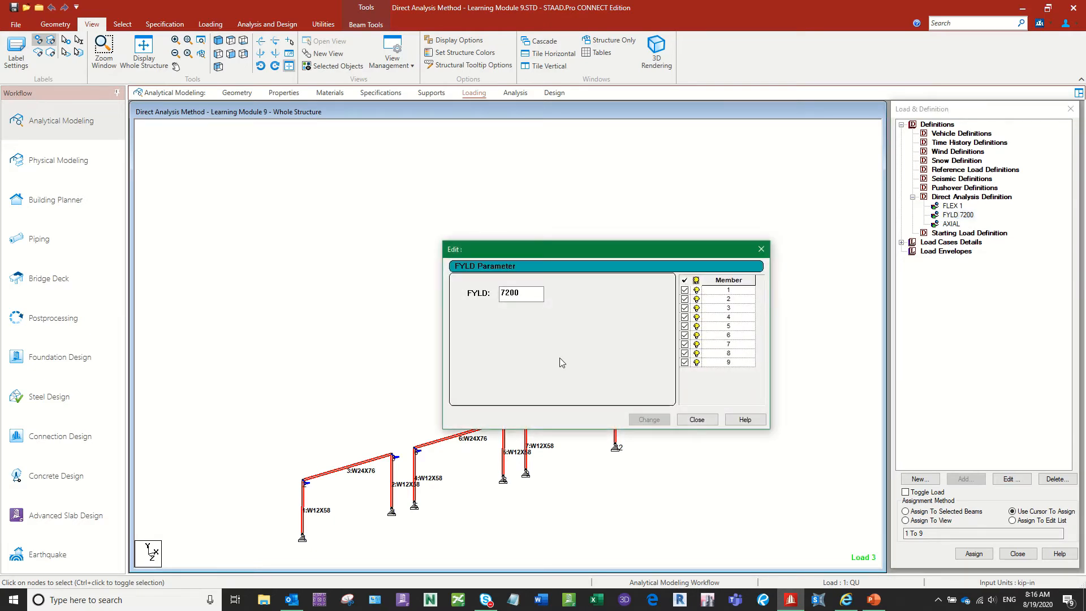
left_click(694, 422)
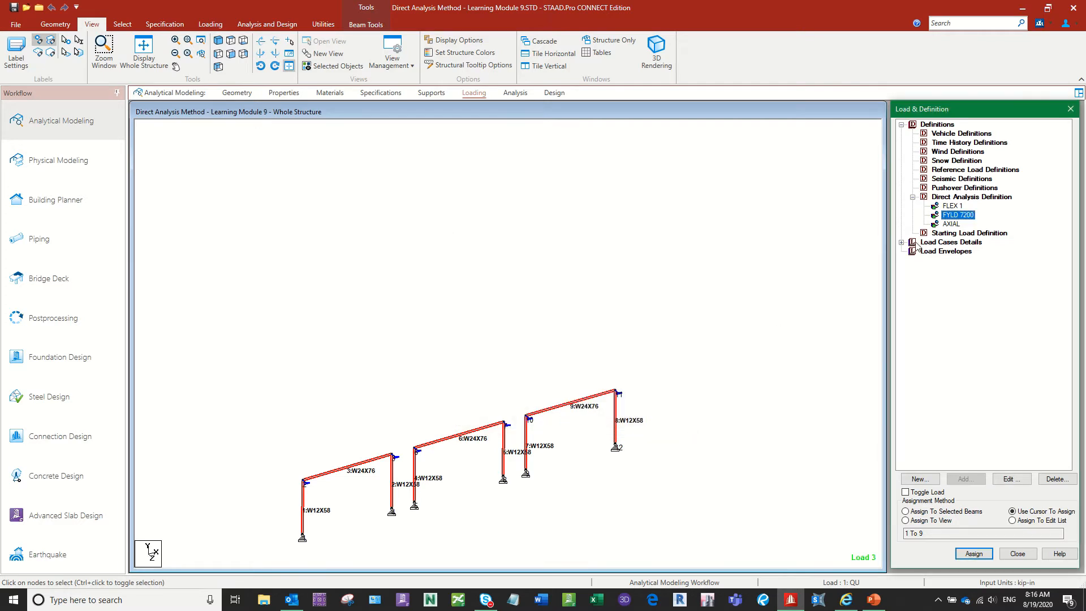
Review the AXIAL parameter of the Direct Analysis Definition and the members it is assigned to.
left_click(958, 226)
double_click(958, 227)
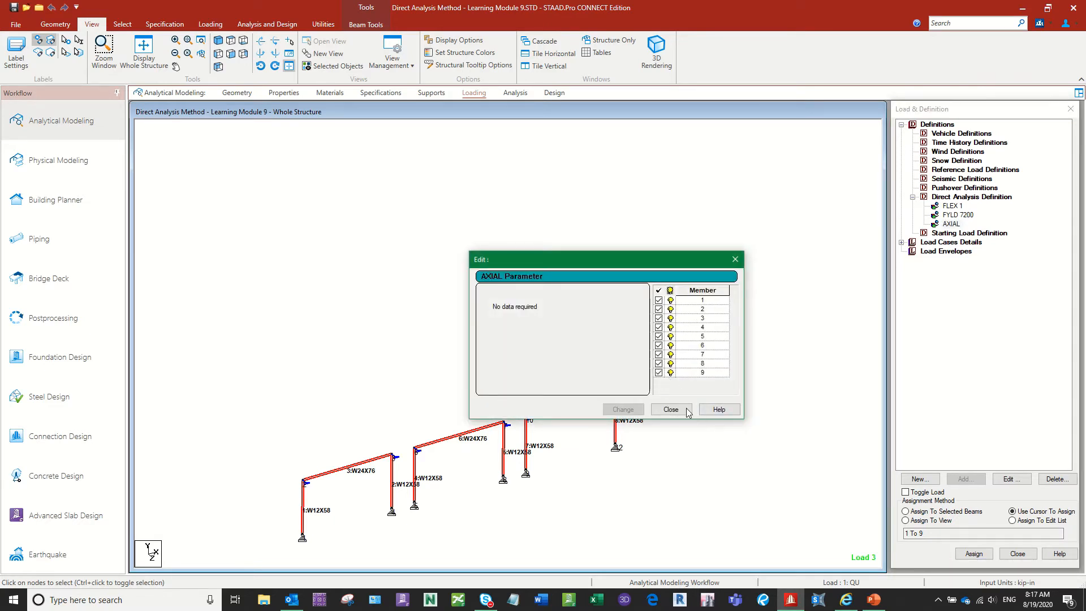
left_click_drag(633, 261, 700, 171)
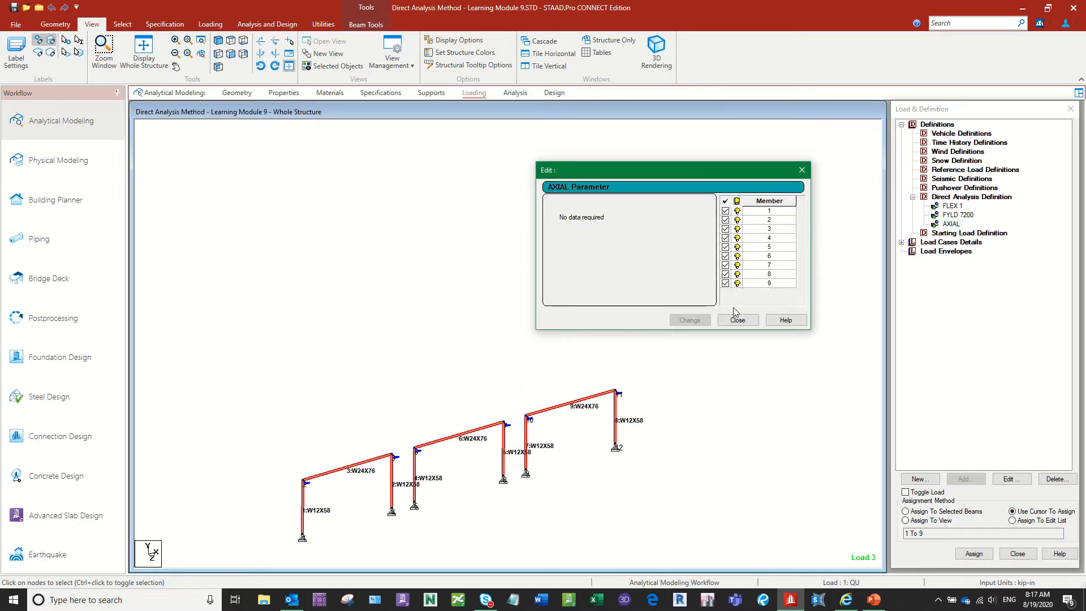
left_click(742, 322)
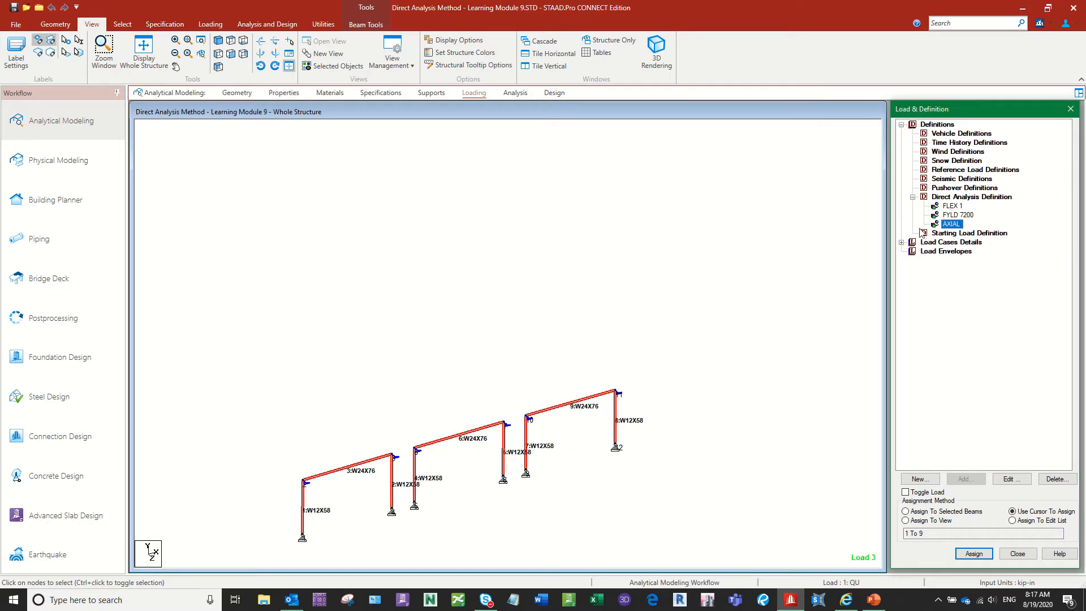
Compare the members assigned to FYLD 7200, FLEX 1 and AXIAL, then clear the member selection.
left_click(952, 215)
left_click(949, 207)
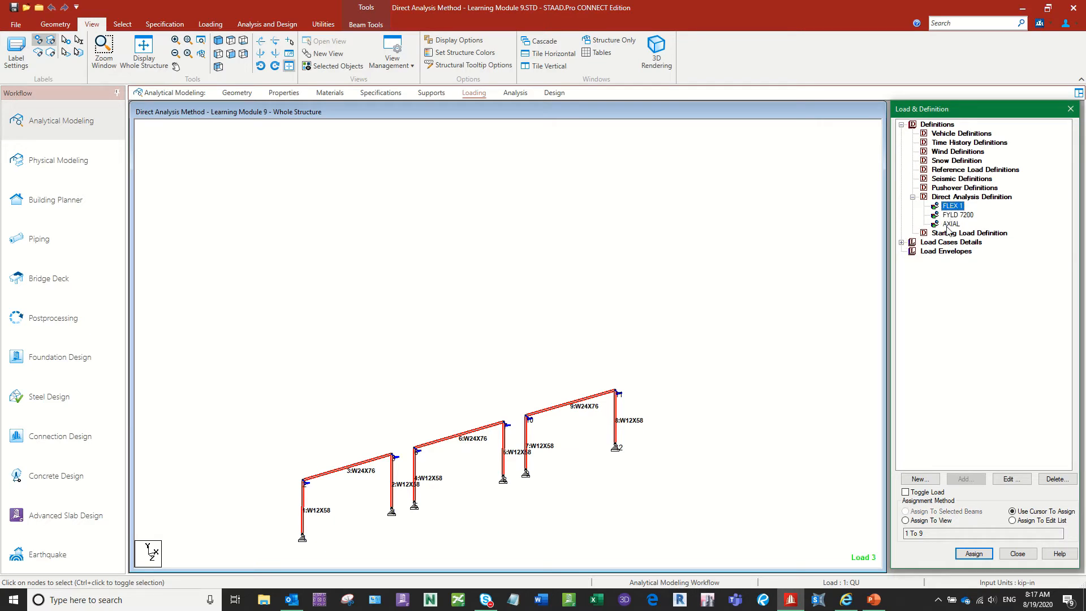
left_click(950, 224)
left_click(812, 231)
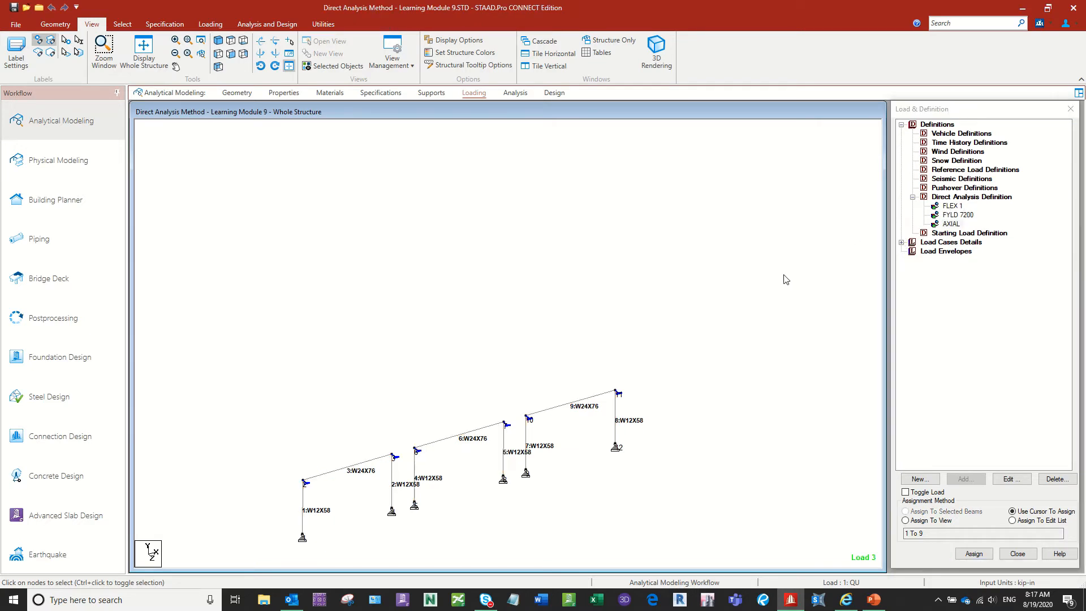
Examine the columns, beams and supports of the three portal frames at closer range.
middle_click_drag(764, 307, 777, 252)
scroll(777, 252, "down", 1)
scroll(535, 431, "up", 2)
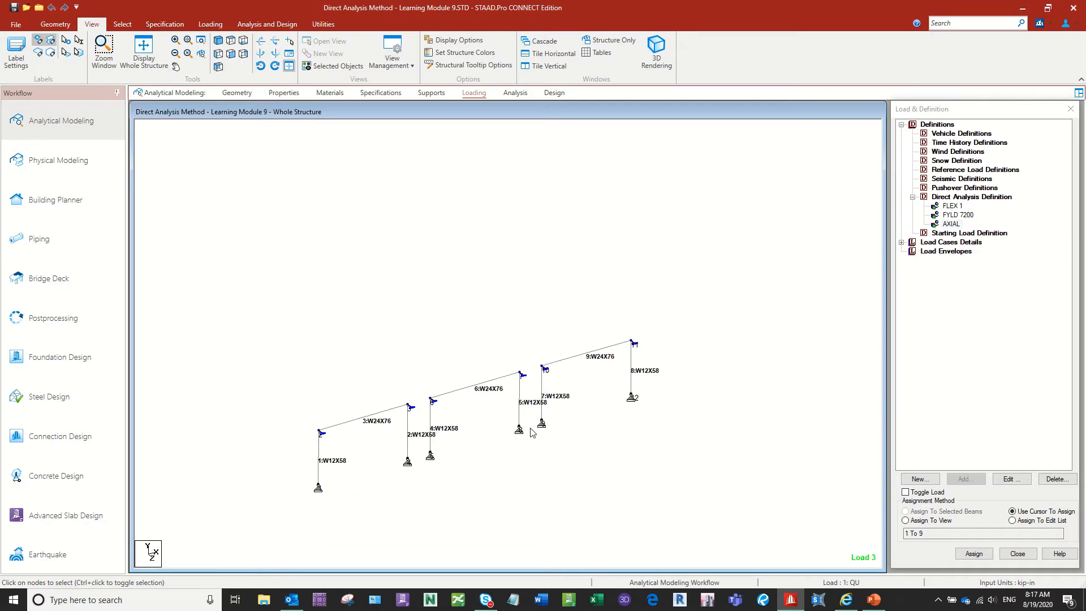
scroll(554, 424, "up", 1)
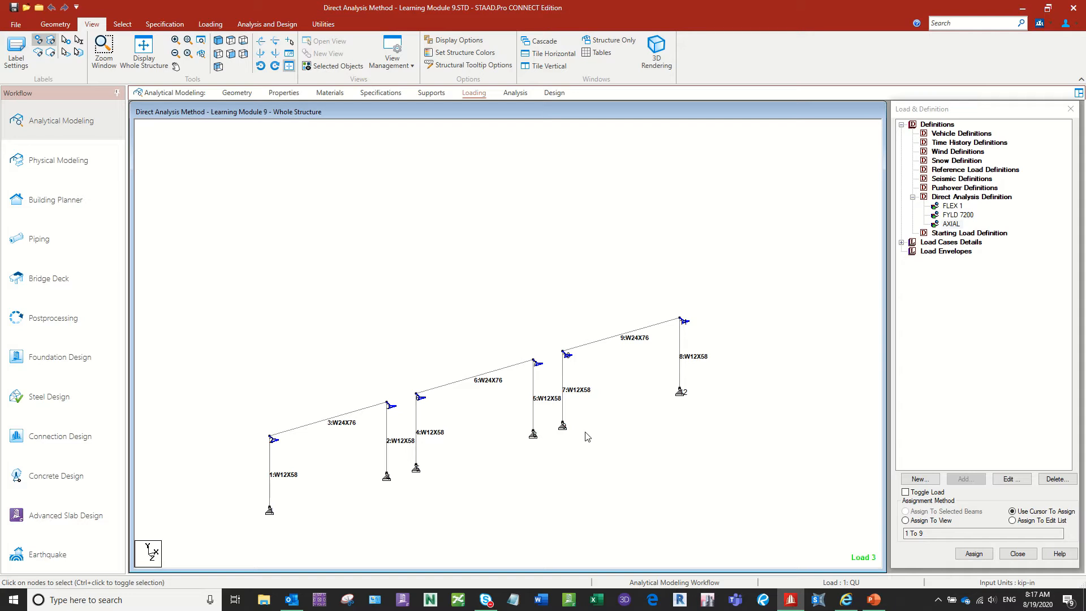
scroll(587, 436, "up", 1)
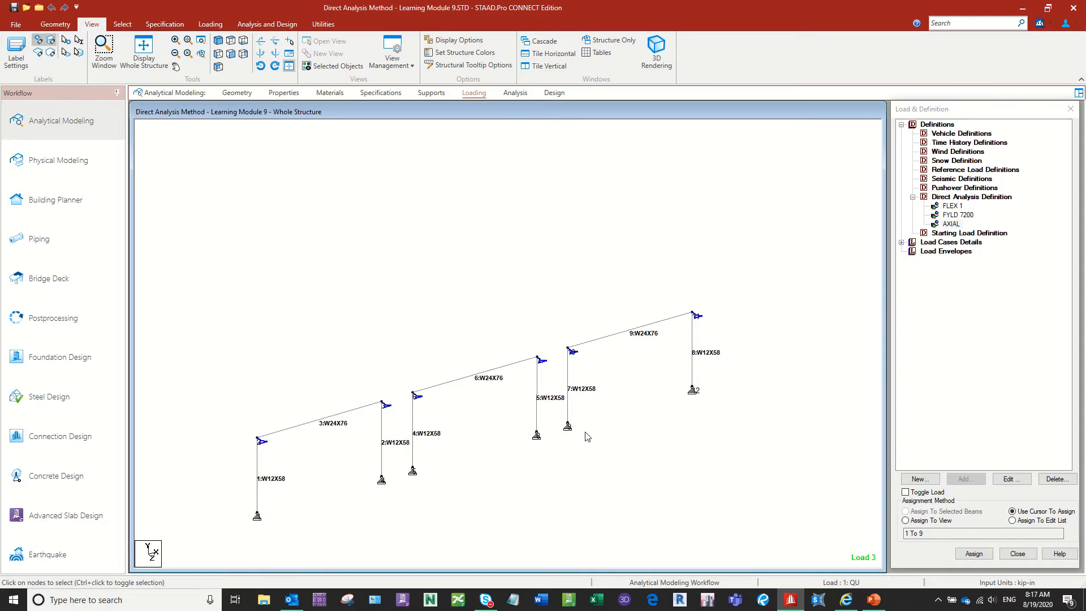
middle_click_drag(552, 446, 554, 411)
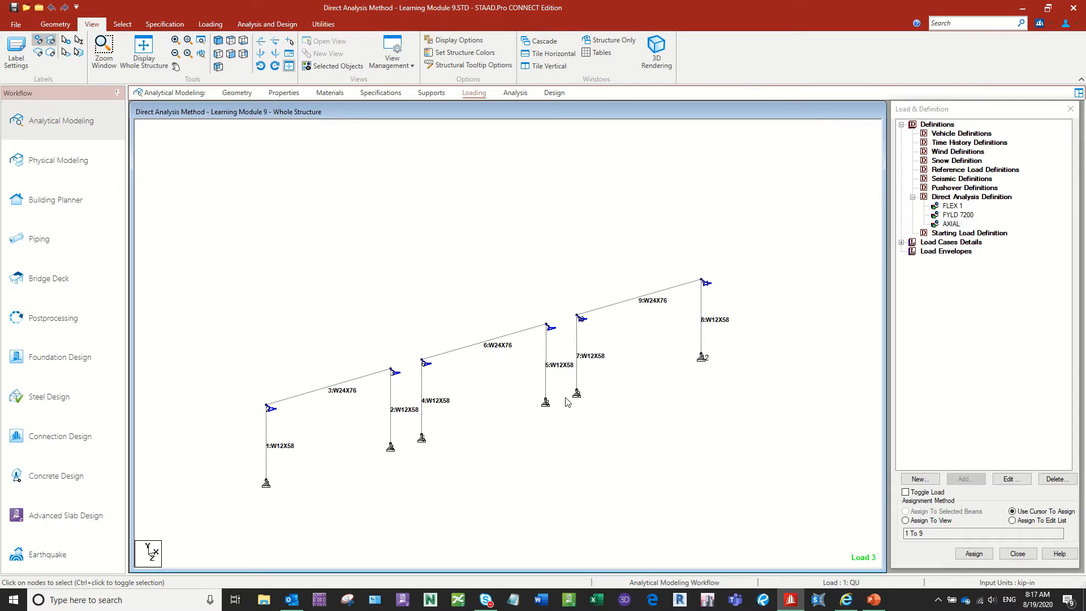
middle_click_drag(623, 398, 606, 413)
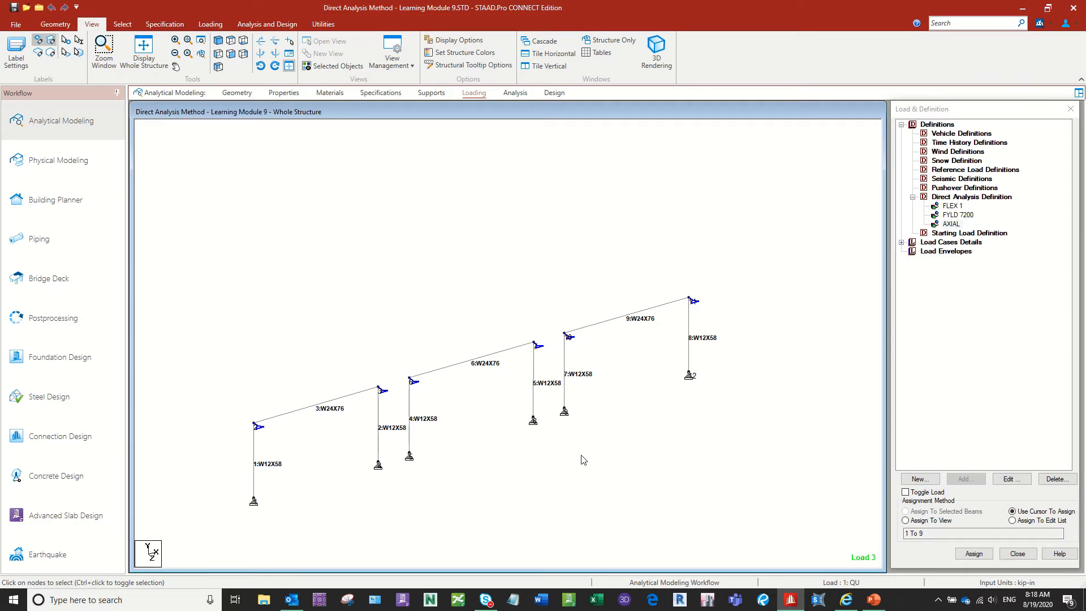
middle_click_drag(555, 467, 574, 453)
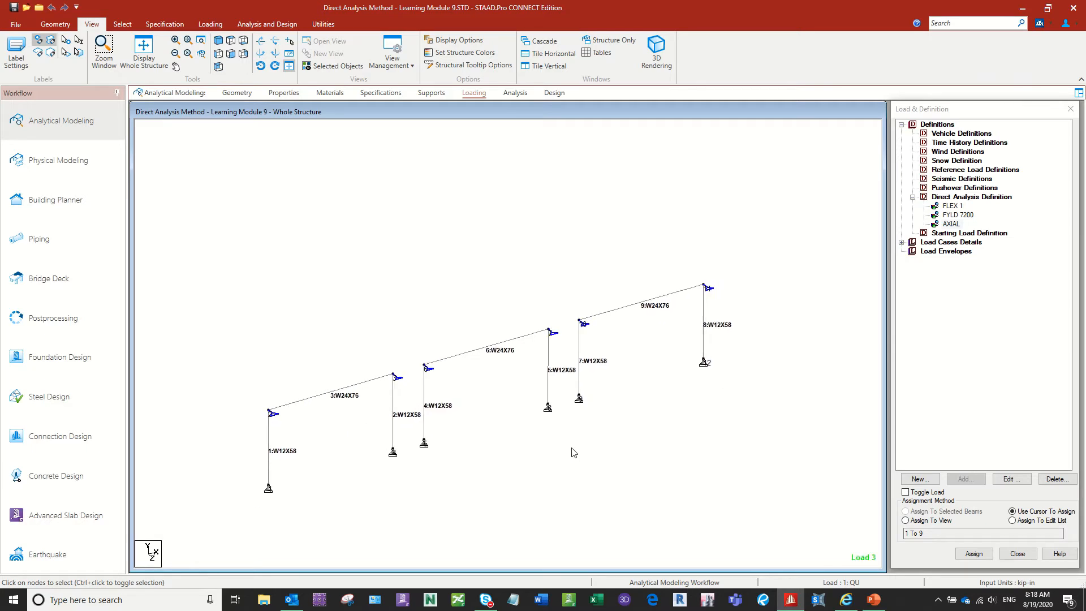
scroll(572, 451, "up", 2)
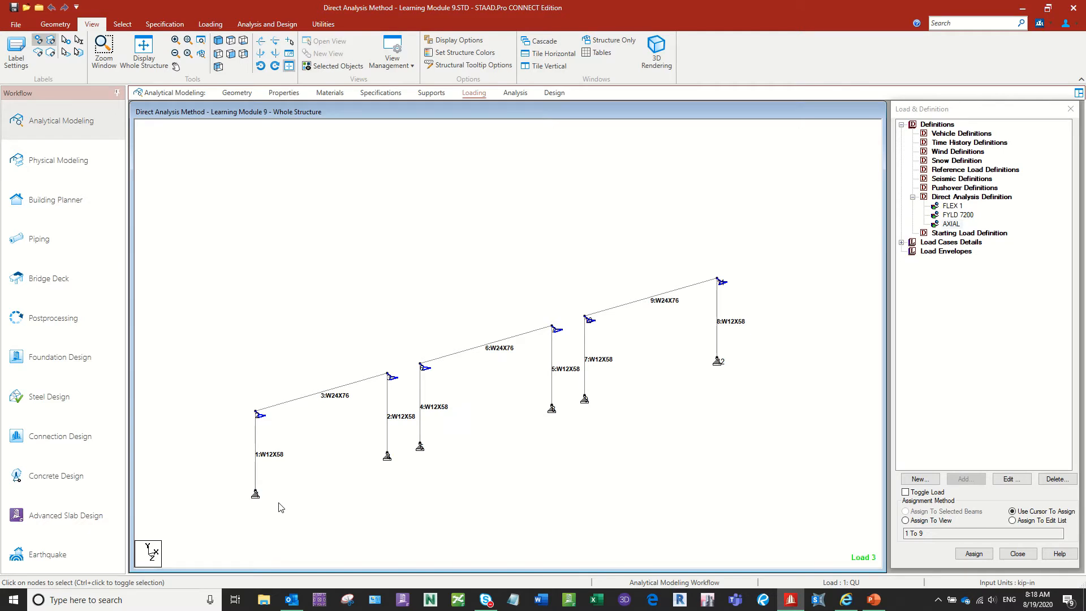
middle_click_drag(279, 507, 296, 488)
scroll(292, 482, "up", 1)
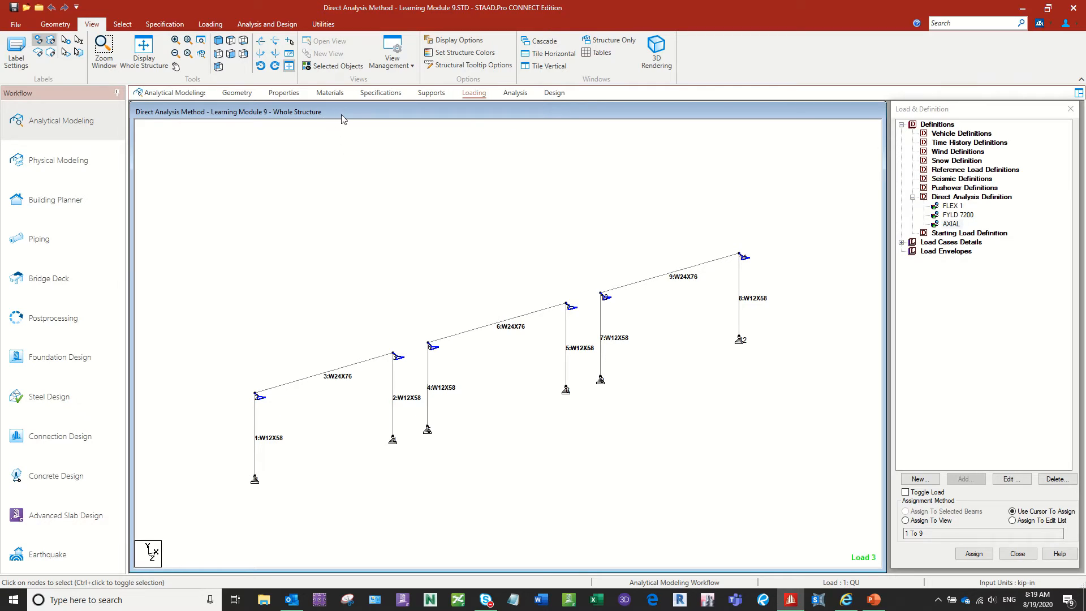
Show which members are assigned the W12X58 section and which the W24X76 section.
left_click(285, 94)
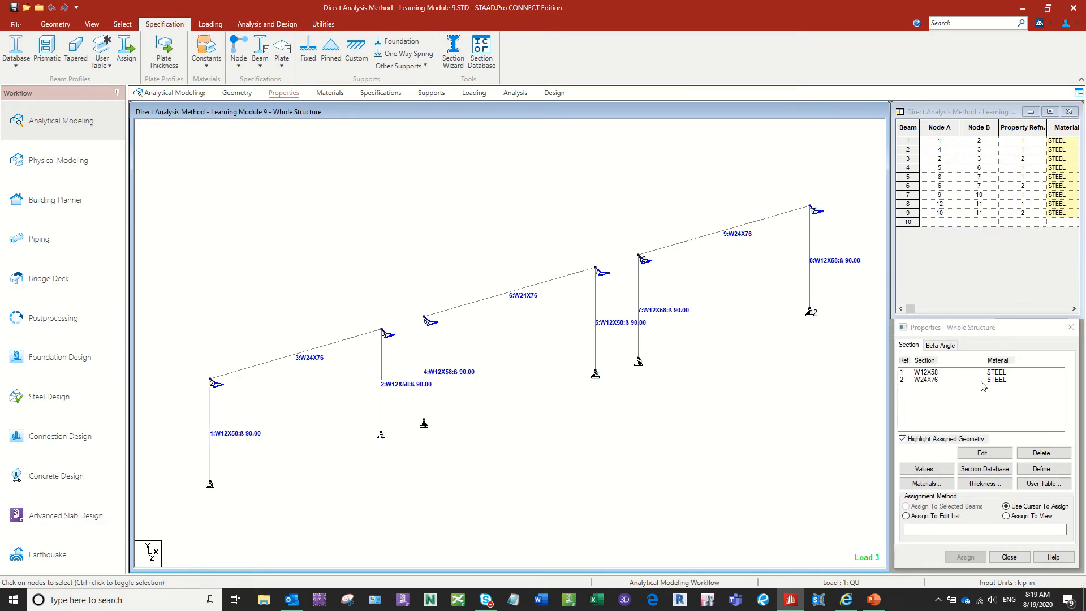
left_click(925, 373)
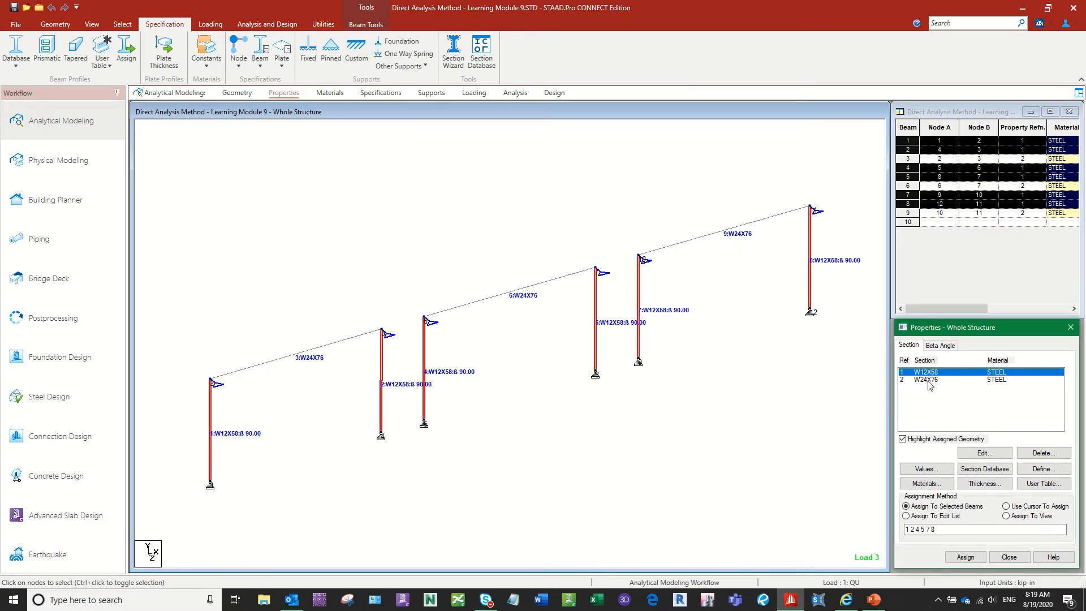
left_click(926, 380)
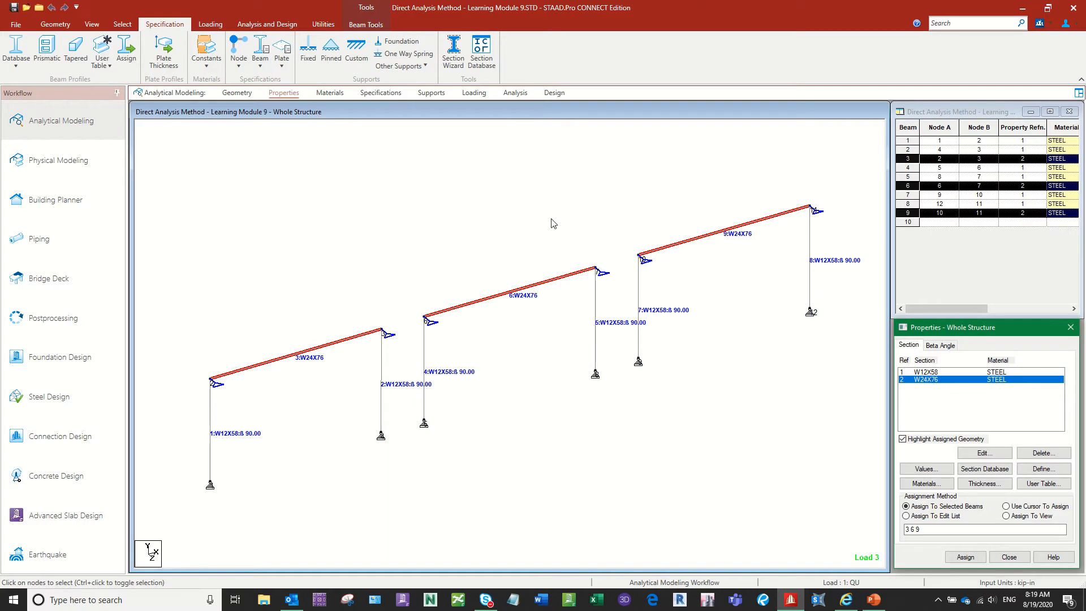
Check which members are assigned the STEEL, ALUMINUM and STAINLESSSTEEL materials.
left_click(338, 94)
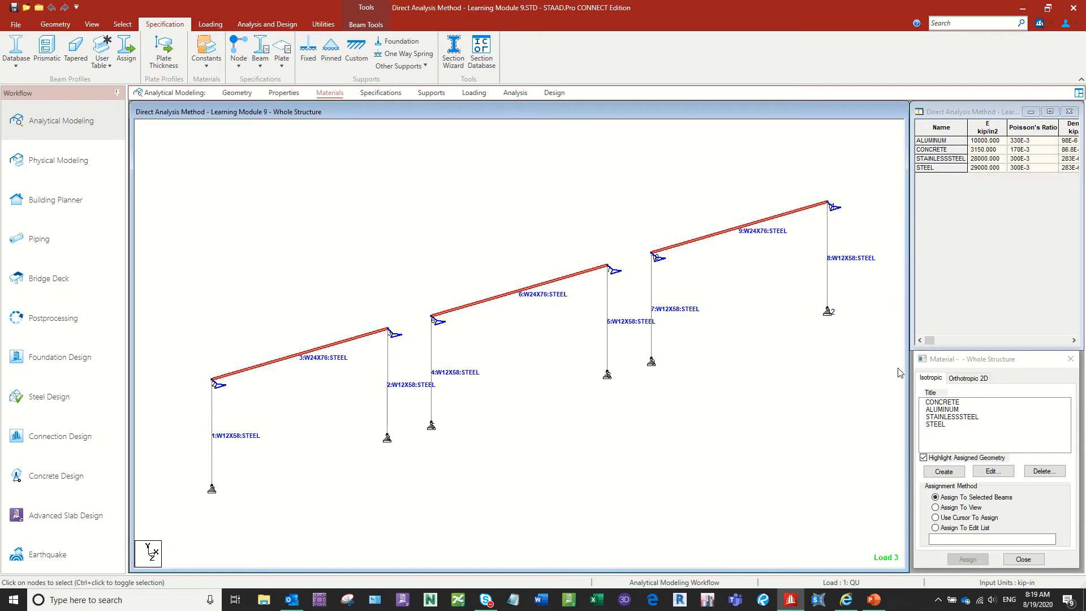
left_click(932, 430)
left_click(934, 424)
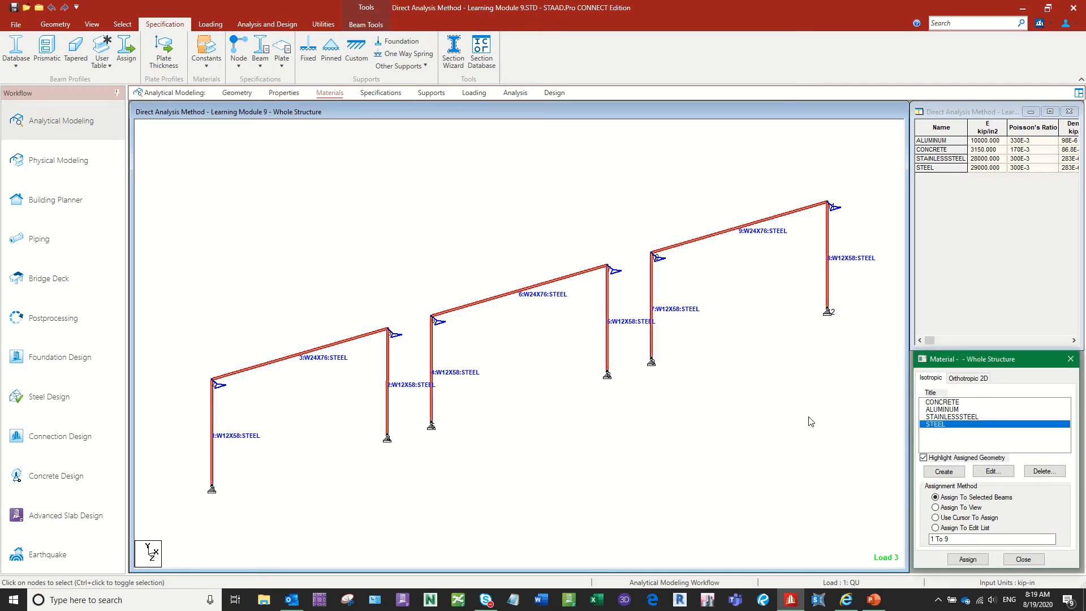
left_click(811, 421)
left_click(956, 408)
left_click(950, 412)
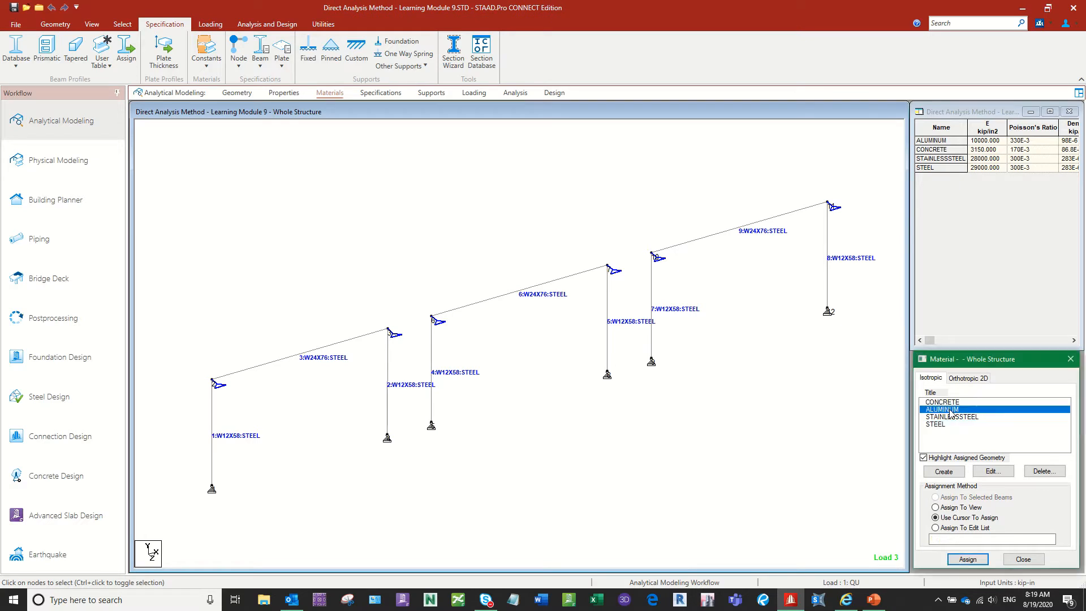
left_click(952, 417)
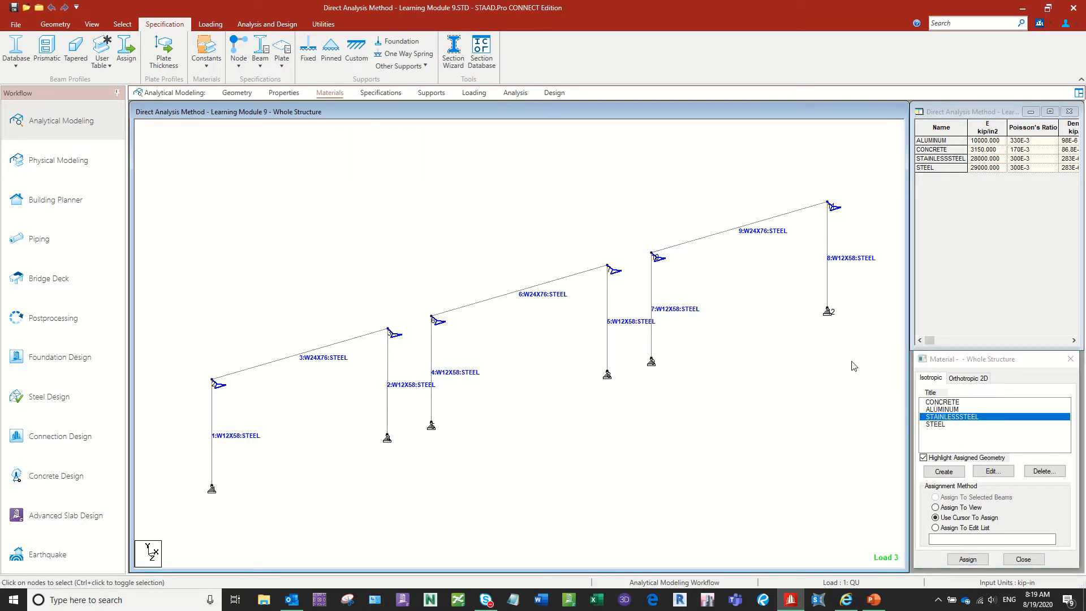
Review the release options available for beam member specifications, then leave the dialog without adding any.
left_click(385, 95)
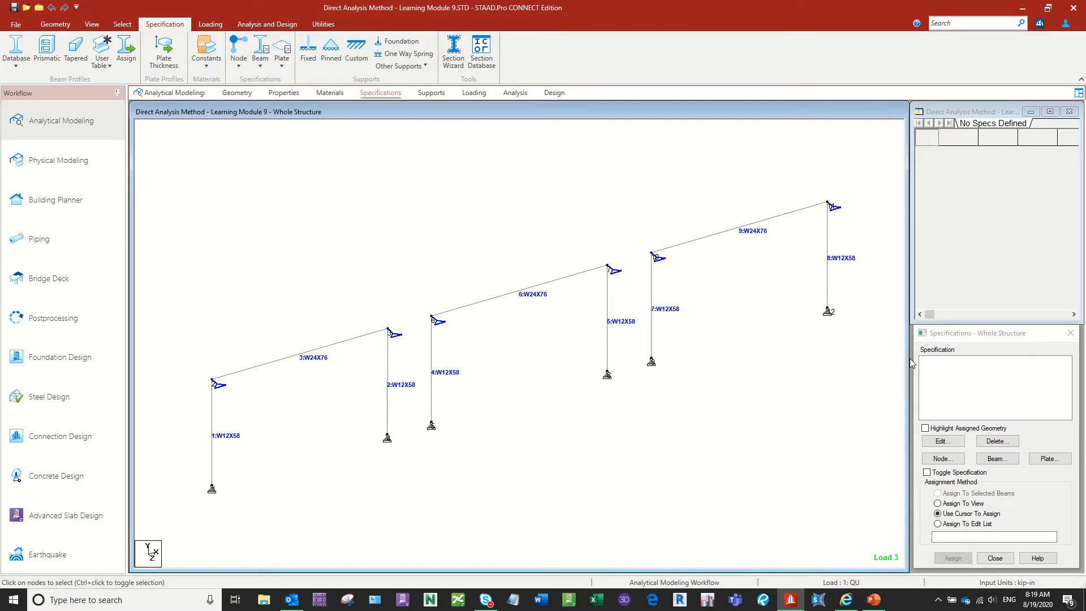
left_click(997, 458)
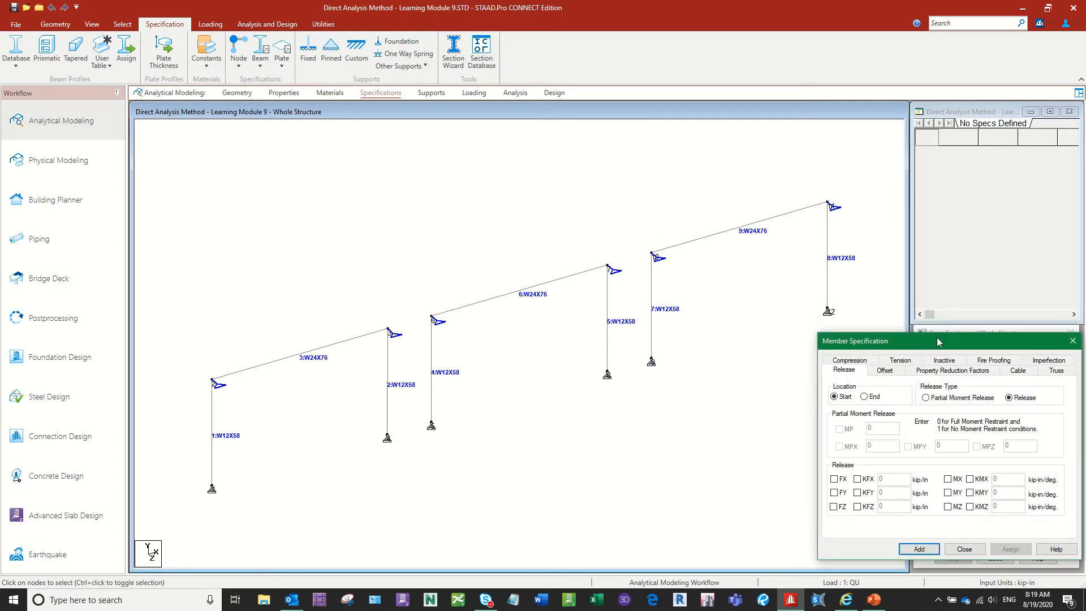
left_click_drag(937, 342, 666, 250)
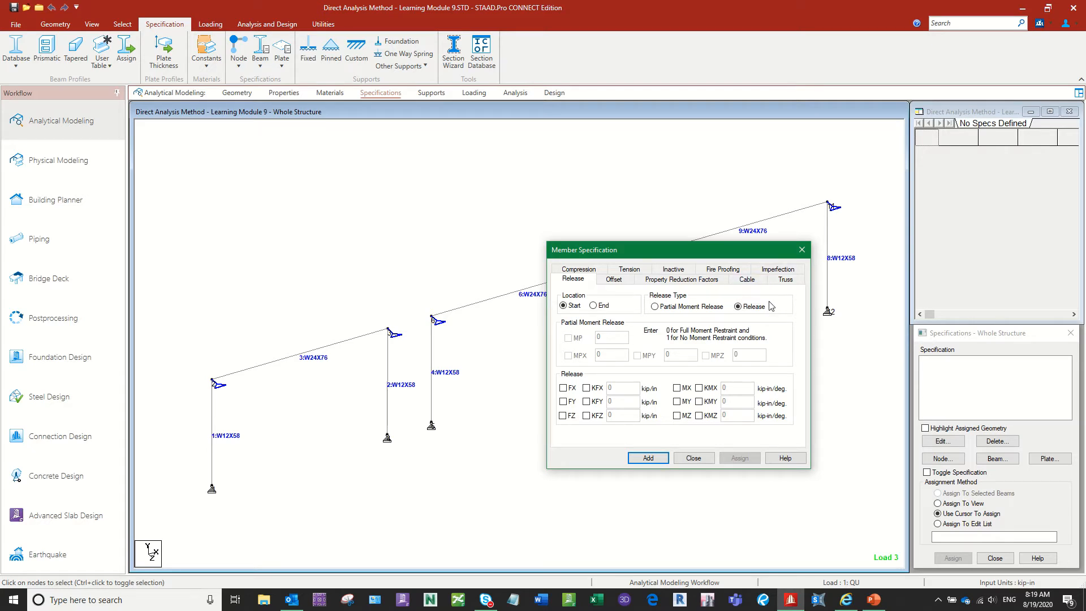
left_click_drag(681, 252, 703, 179)
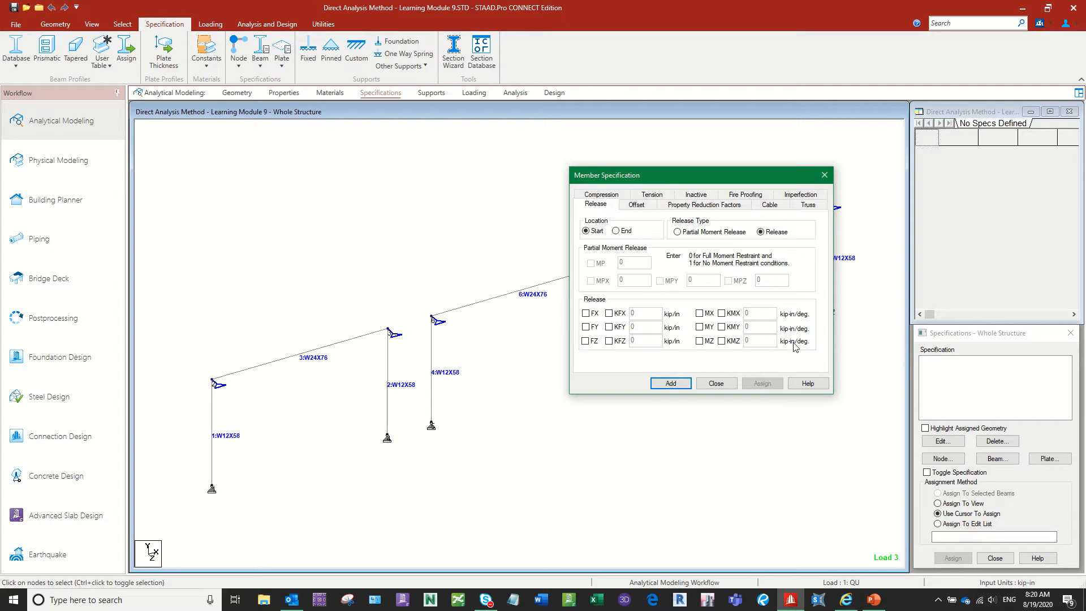
left_click(716, 383)
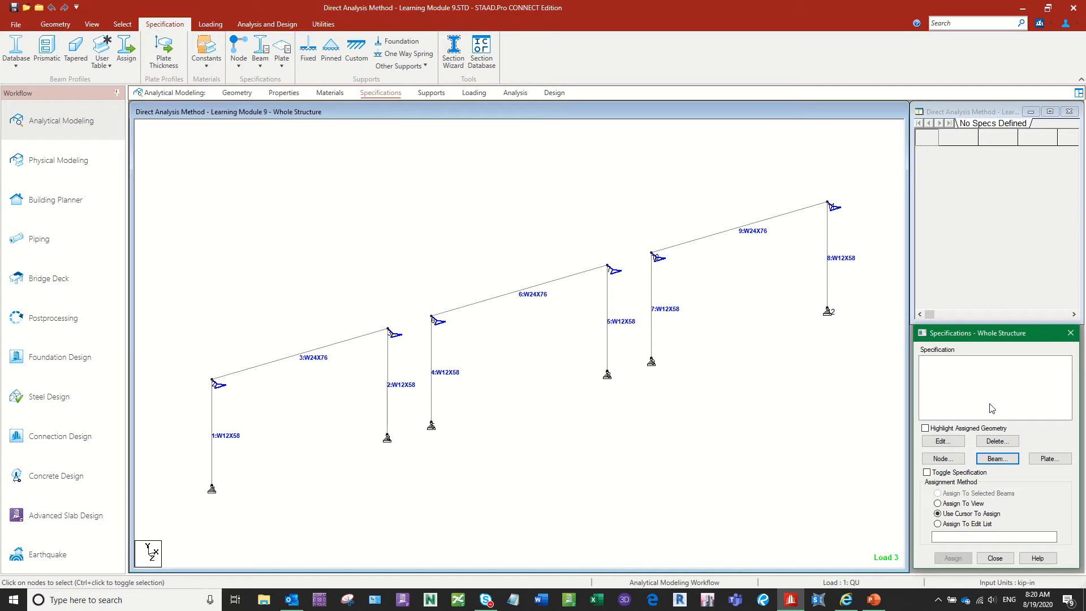
Show the nodes assigned to Support 2 and Support 3, and inspect the release settings of Support 3.
left_click(431, 93)
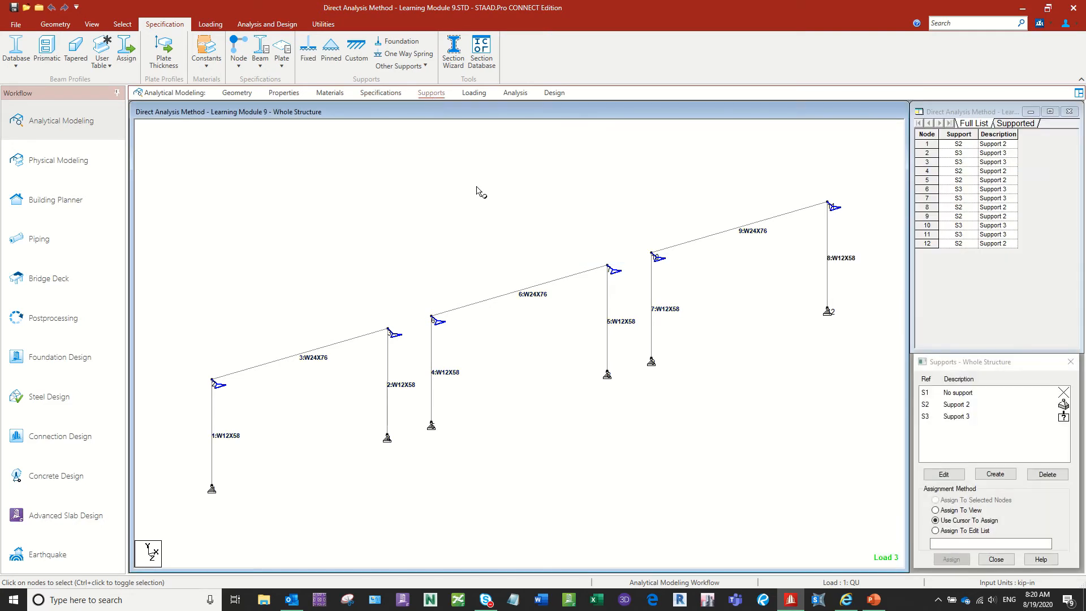
left_click(967, 406)
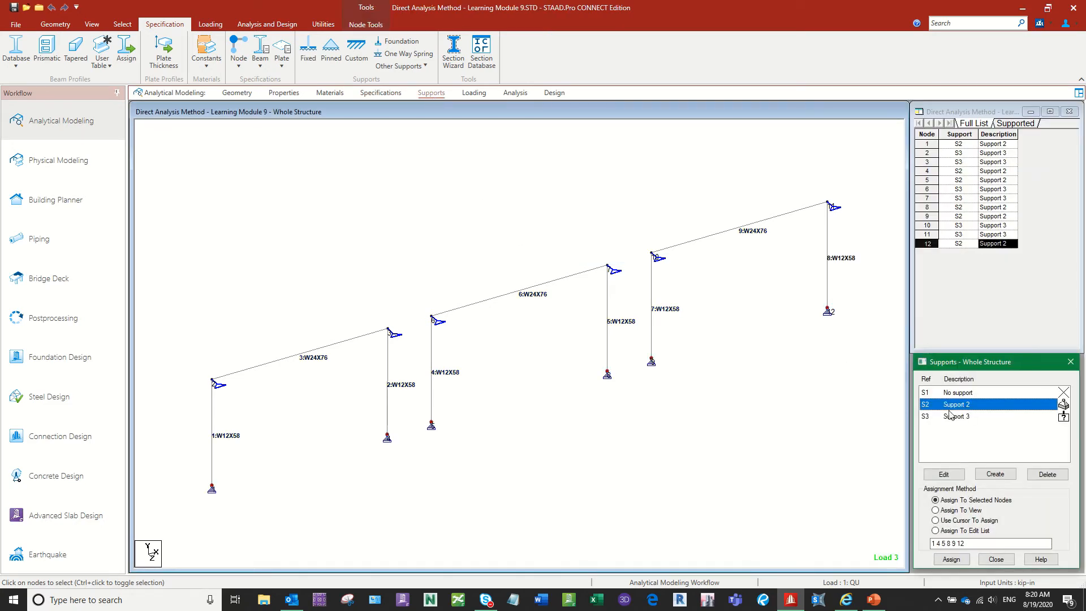
left_click(956, 416)
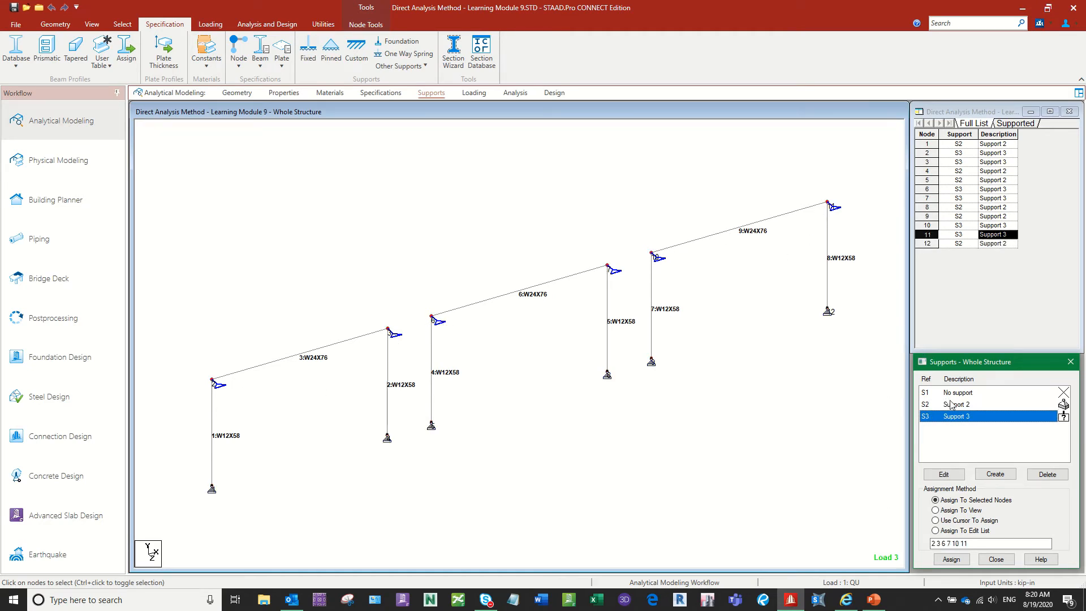
left_click(944, 475)
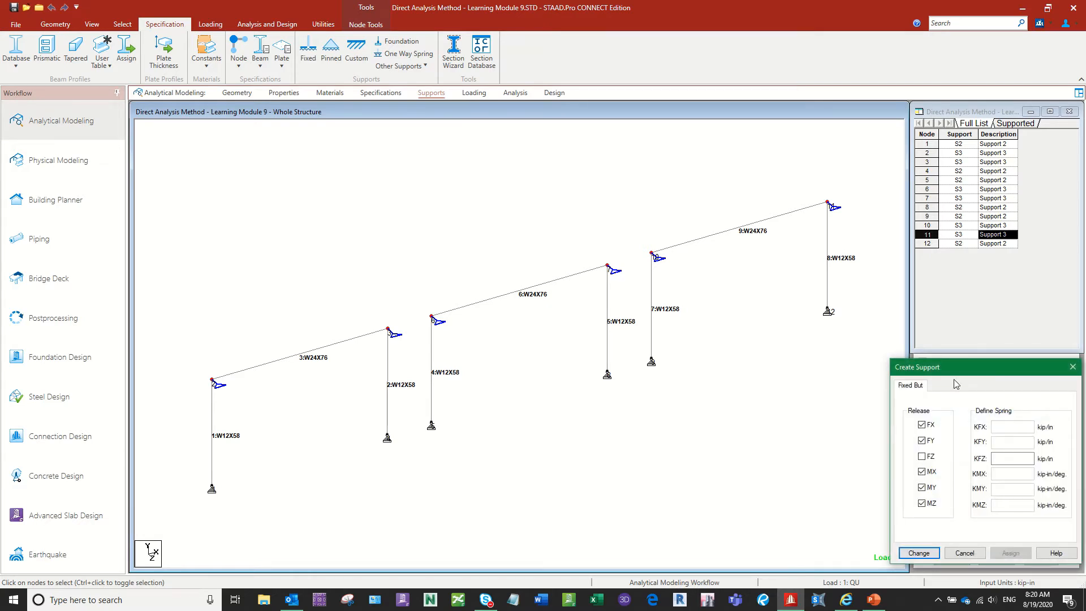
left_click_drag(945, 368, 733, 247)
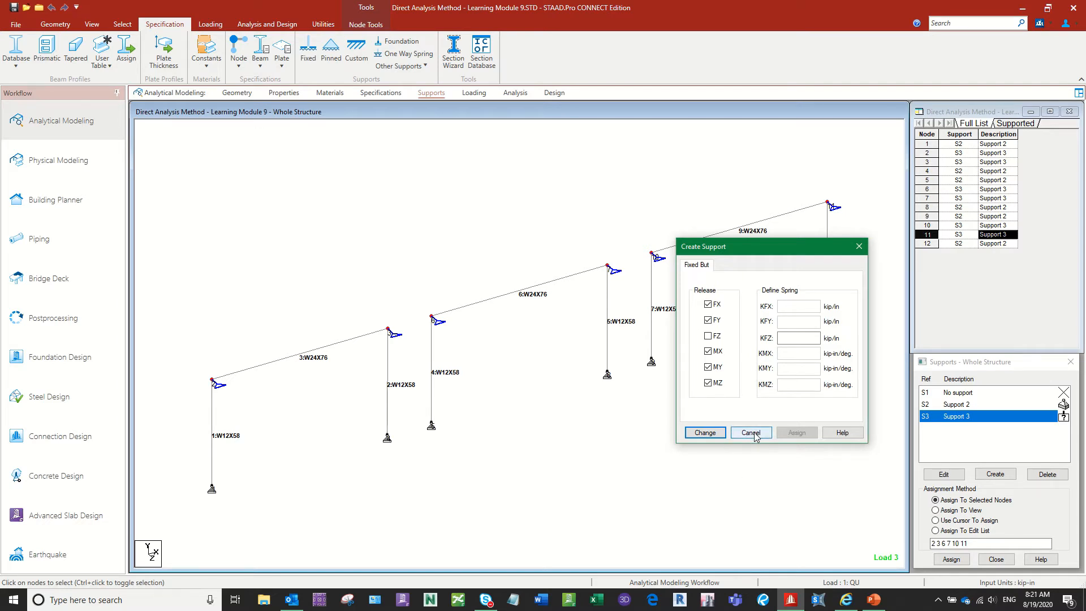
left_click(859, 246)
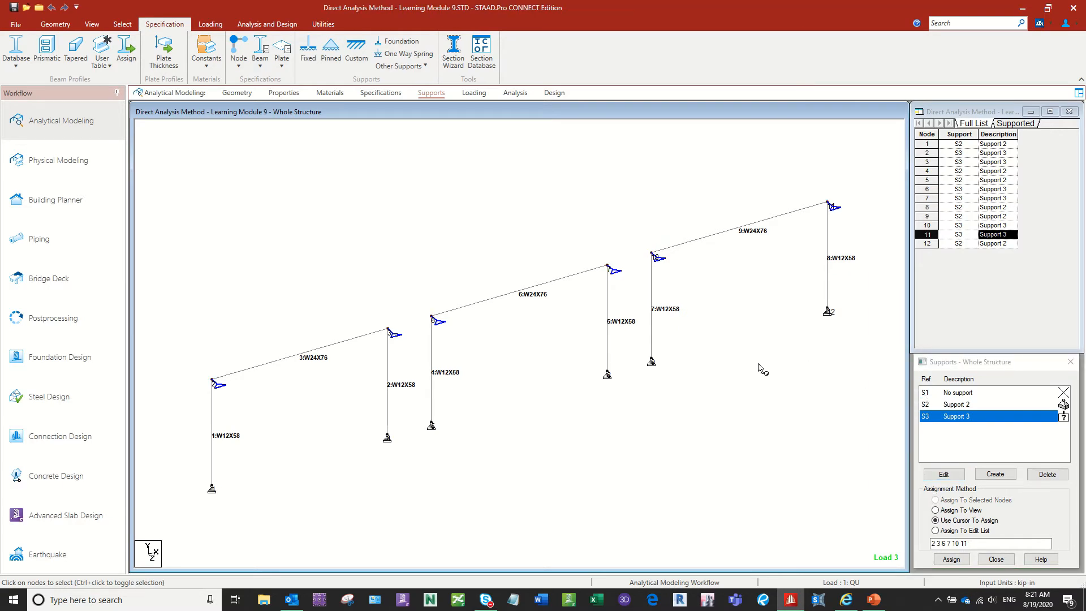
Try out a Perform Direct Analysis command definition with print option All and 20 iterations, leaving without adding it.
left_click(516, 95)
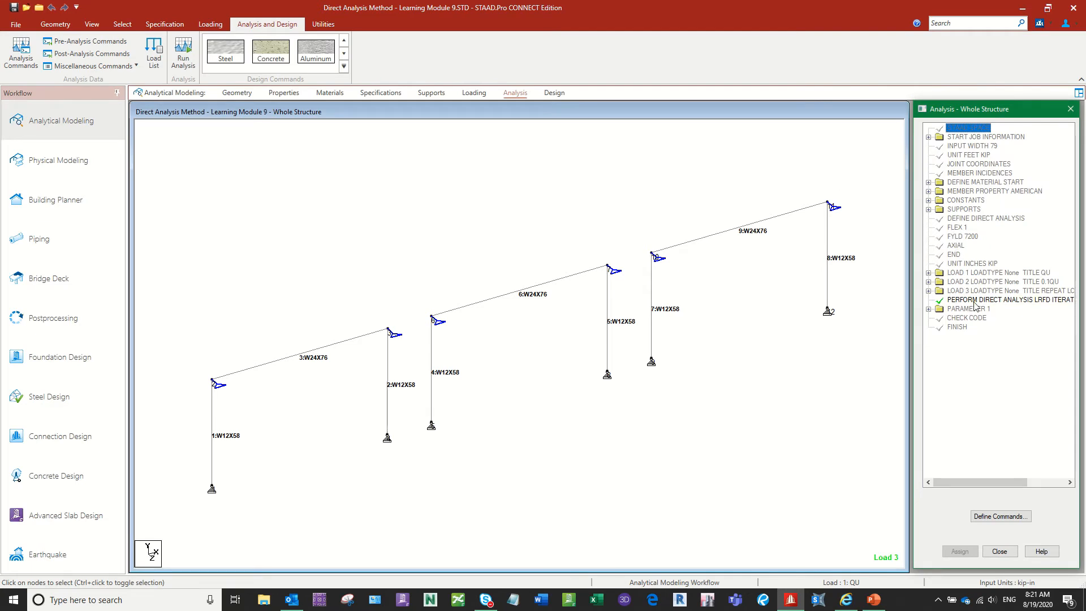
left_click(999, 515)
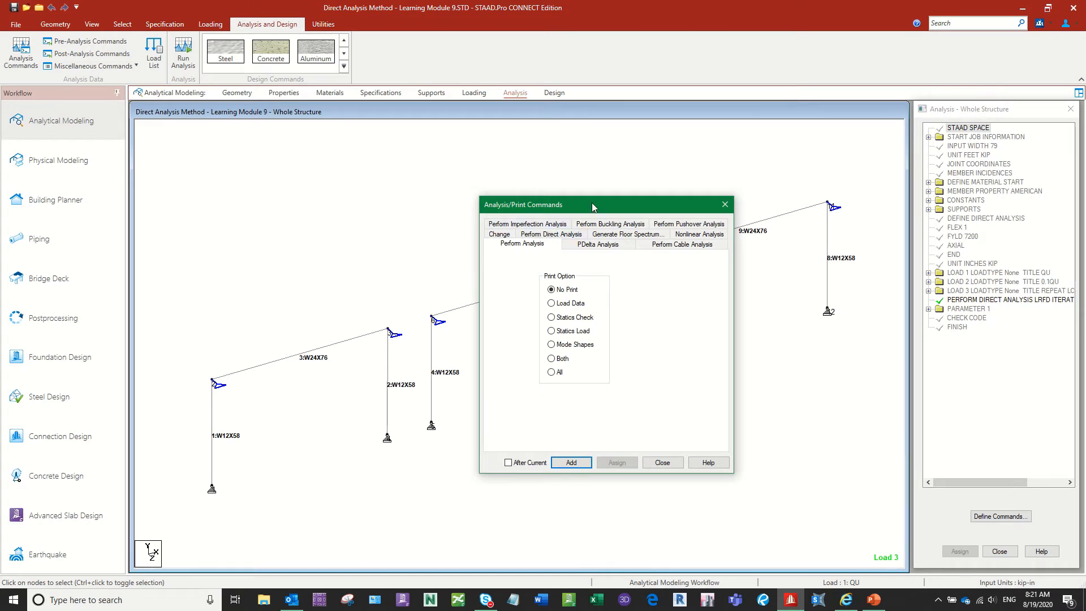
left_click_drag(593, 205, 569, 155)
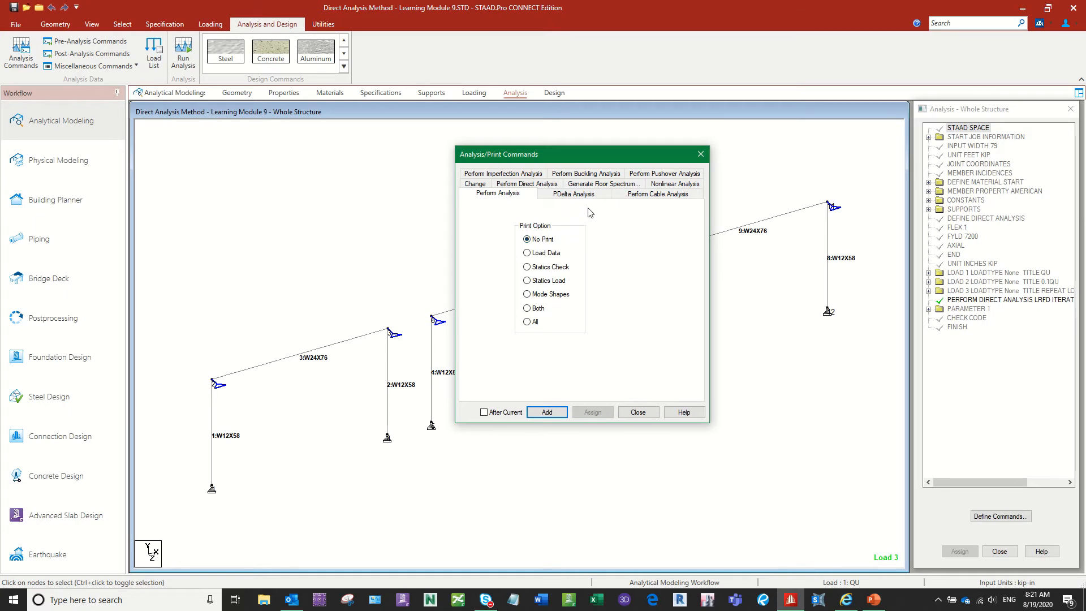
left_click(542, 186)
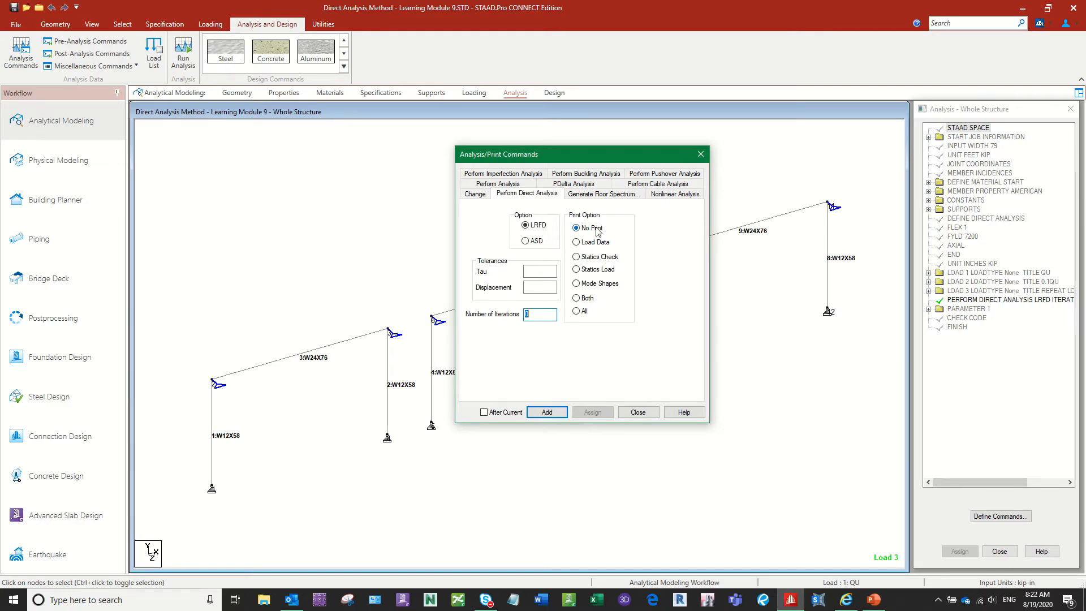
left_click(577, 311)
left_click(532, 270)
double_click(538, 315)
type("20")
left_click(638, 411)
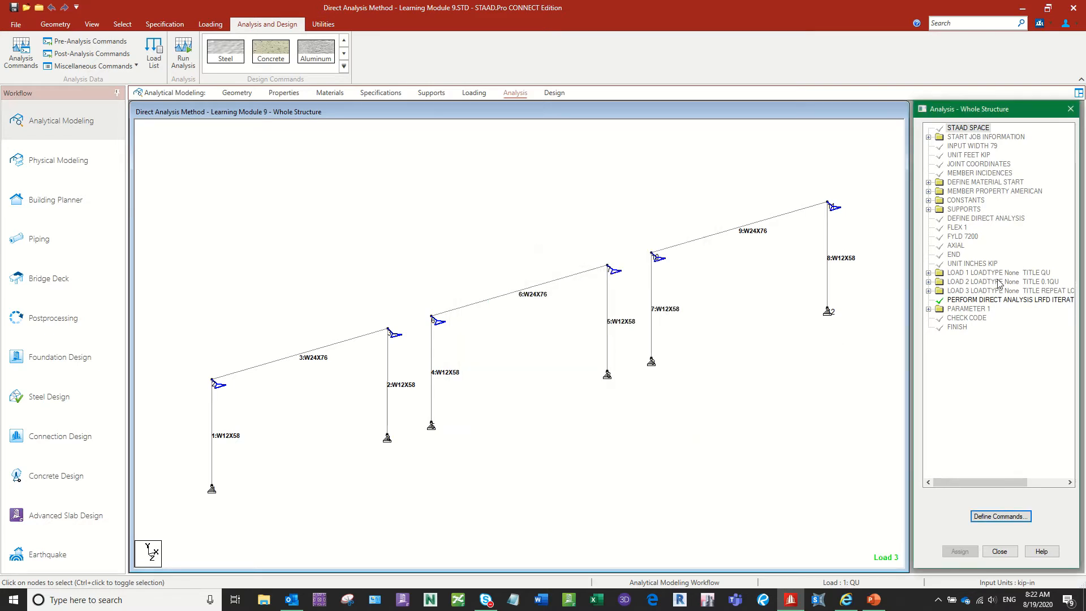
Inspect the method, tolerances, iterations and print option of the existing Perform Direct Analysis command.
left_click(978, 301)
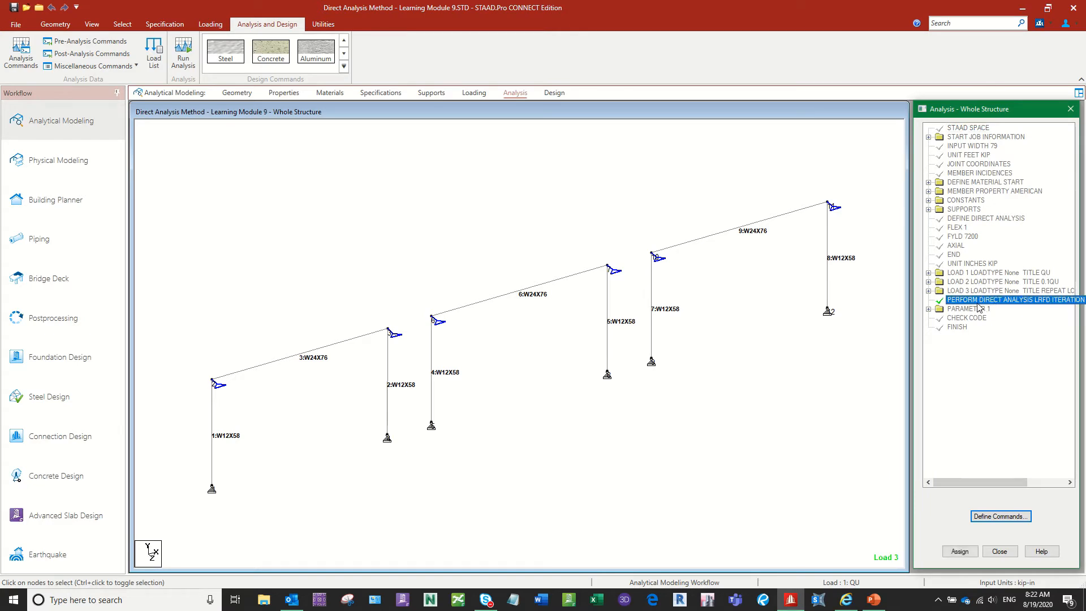
double_click(978, 303)
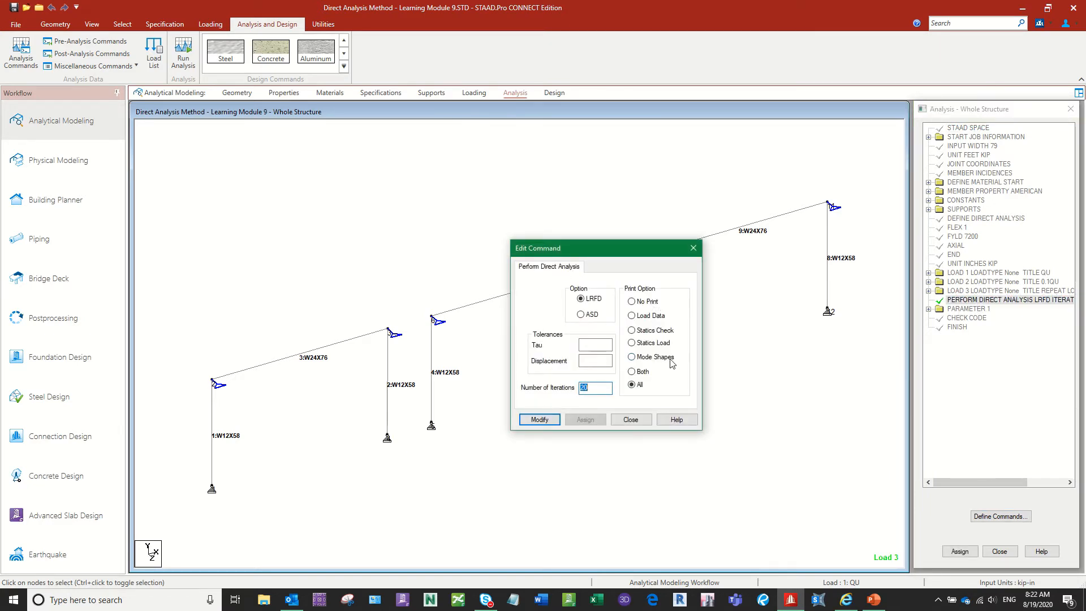
left_click_drag(623, 256, 602, 200)
left_click(577, 334)
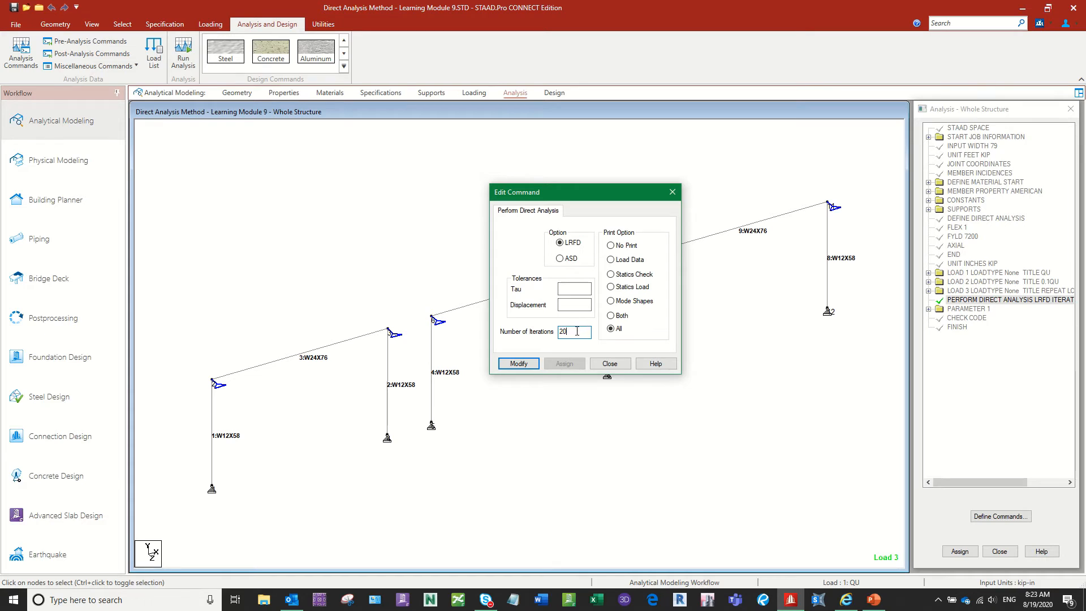
left_click(609, 365)
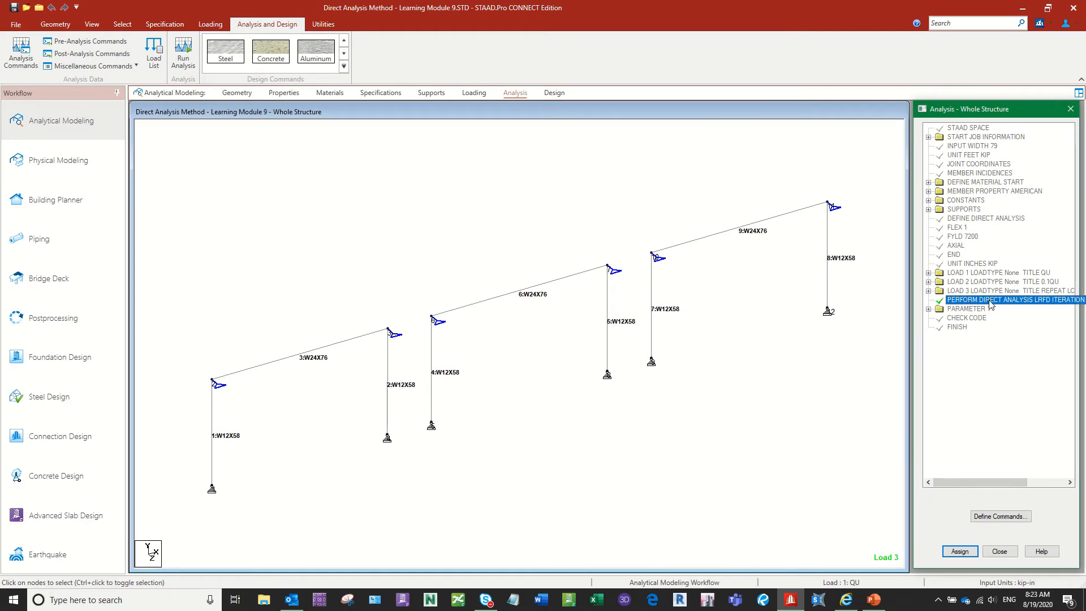
Review the steel design parameters in PARAMETER 1, including the design code entry and the METHOD setting.
left_click(556, 93)
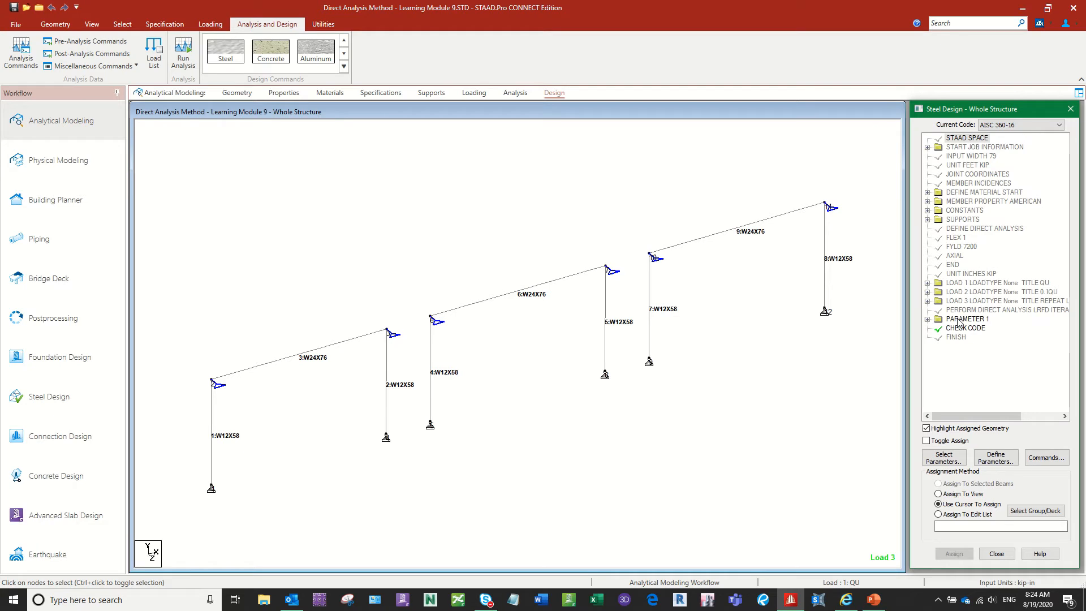
left_click(958, 319)
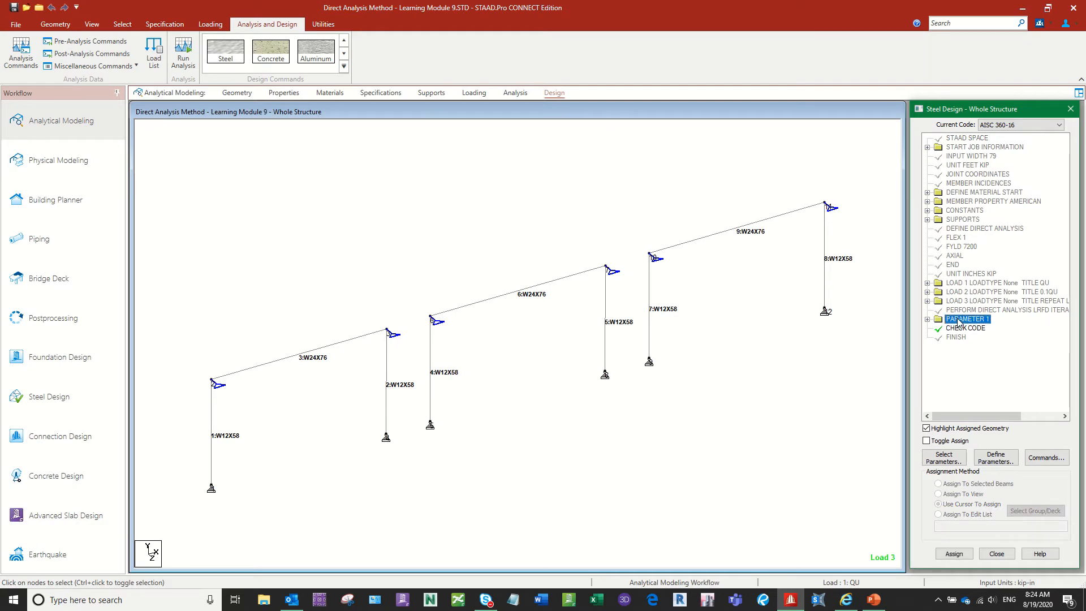
left_click(927, 320)
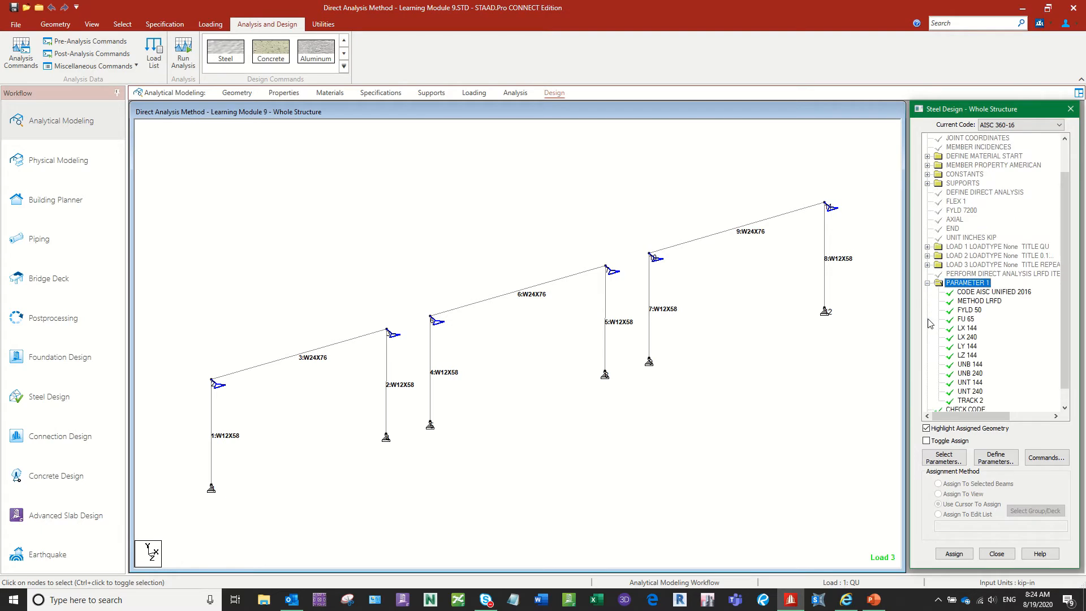
left_click(965, 293)
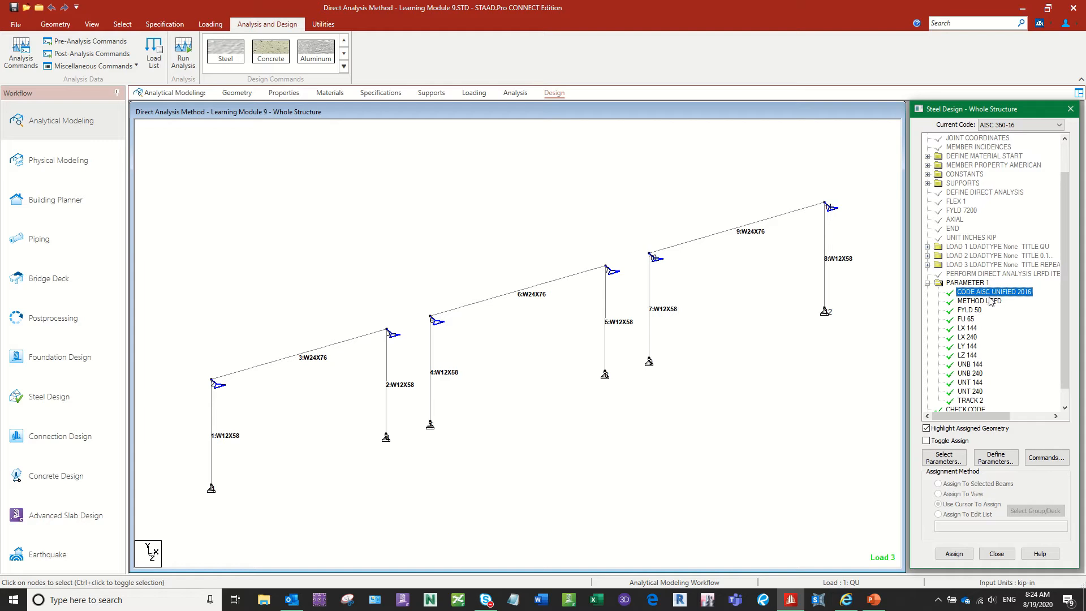
double_click(980, 302)
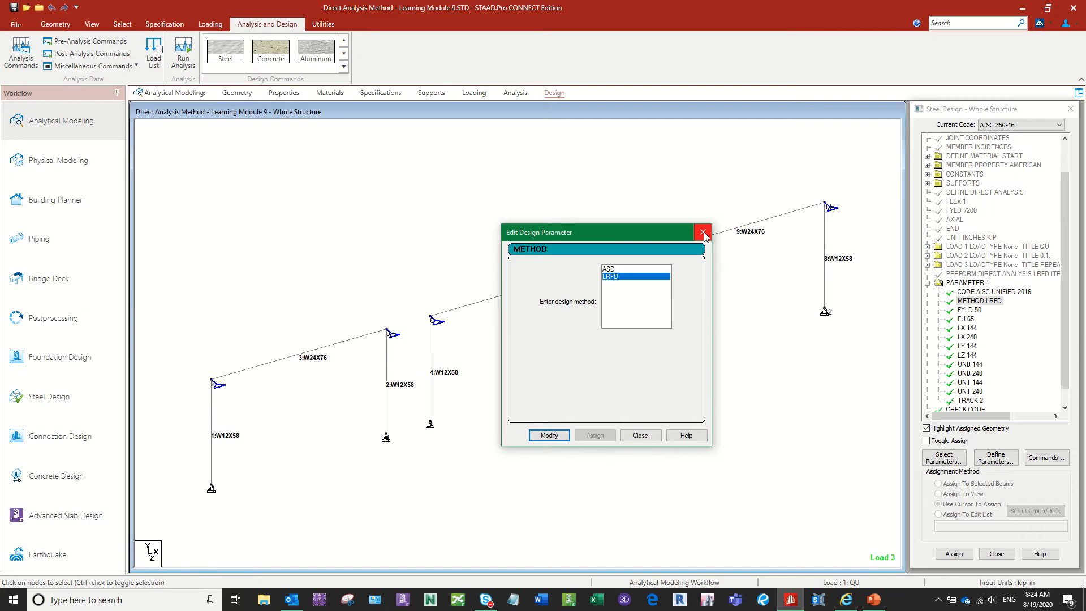
left_click(703, 232)
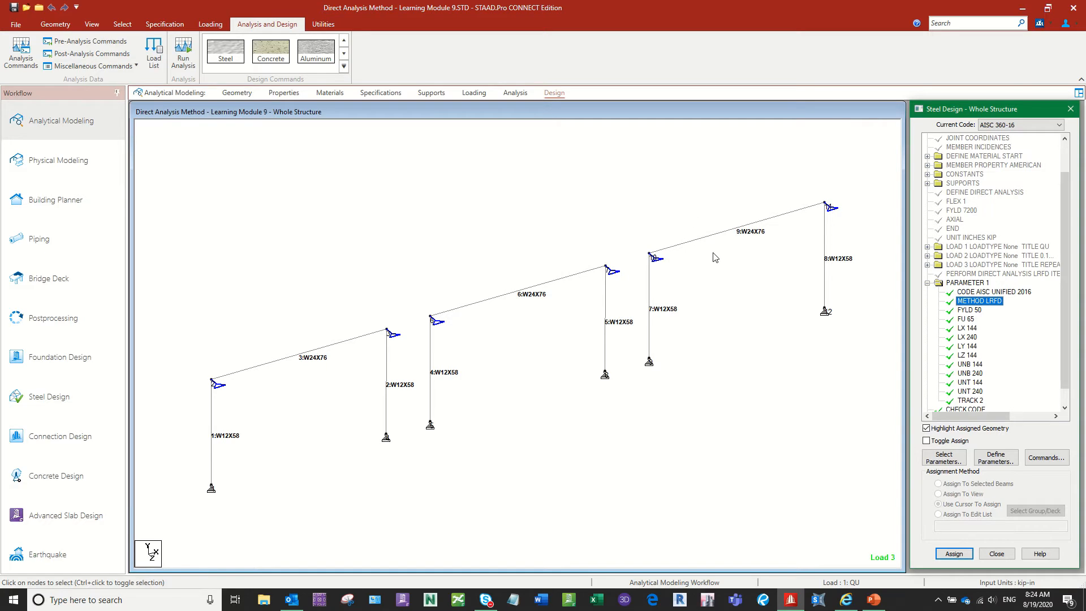
Recheck the LRFD or ASD option of the existing Perform Direct Analysis command against the design method.
left_click(515, 92)
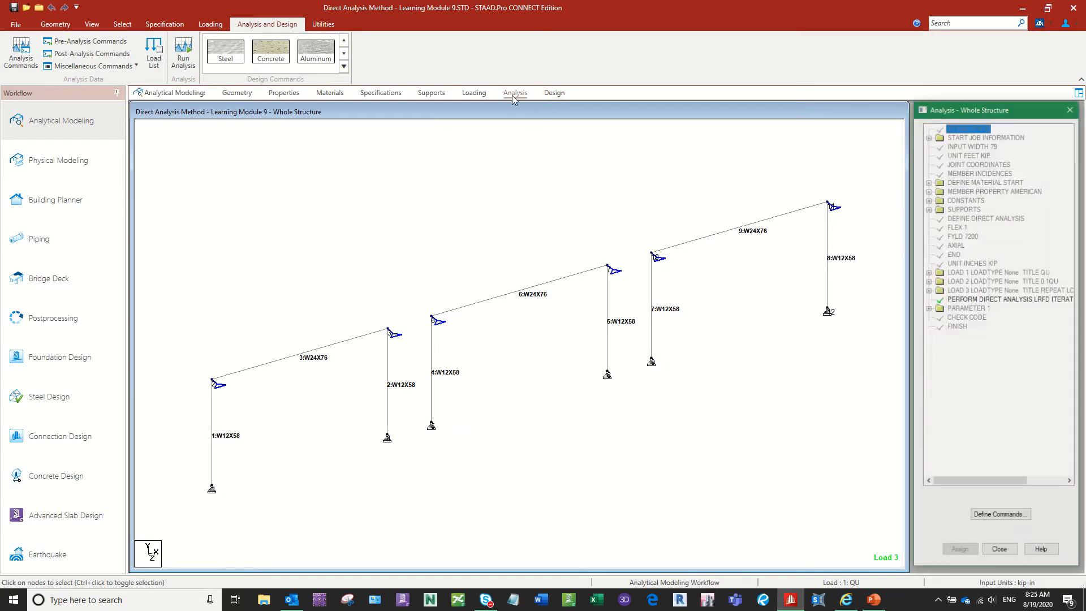
double_click(979, 300)
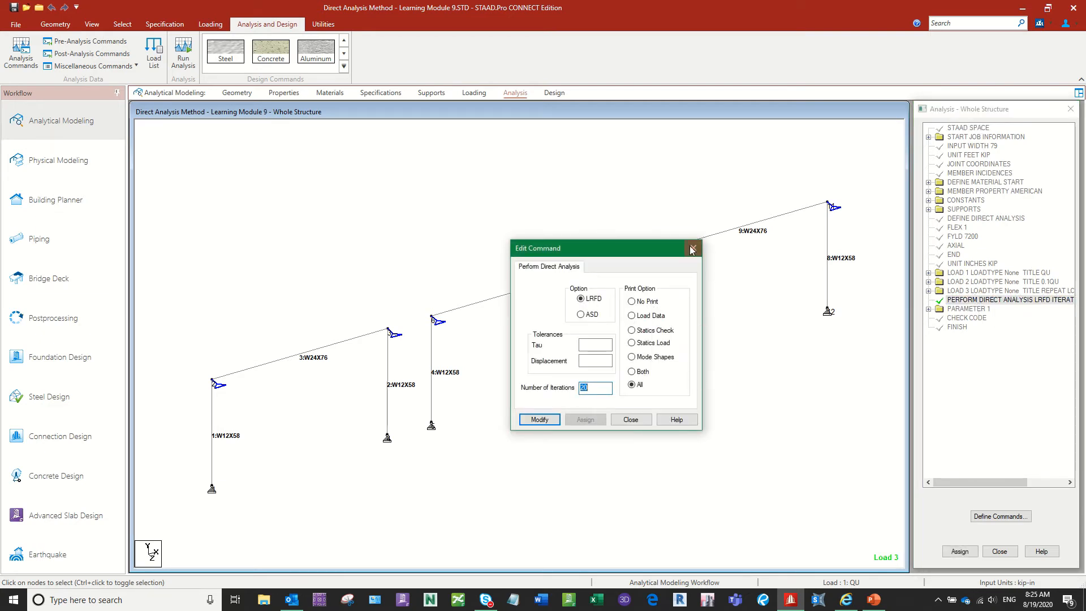
left_click(692, 250)
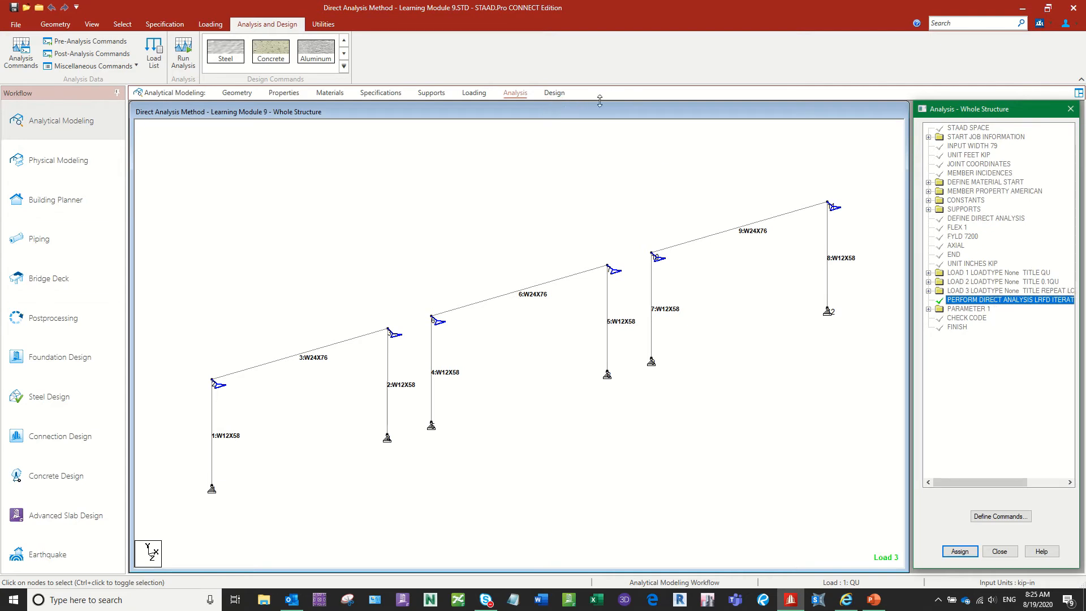
Highlight the members assigned to the CHECK CODE command in the steel design commands.
left_click(554, 93)
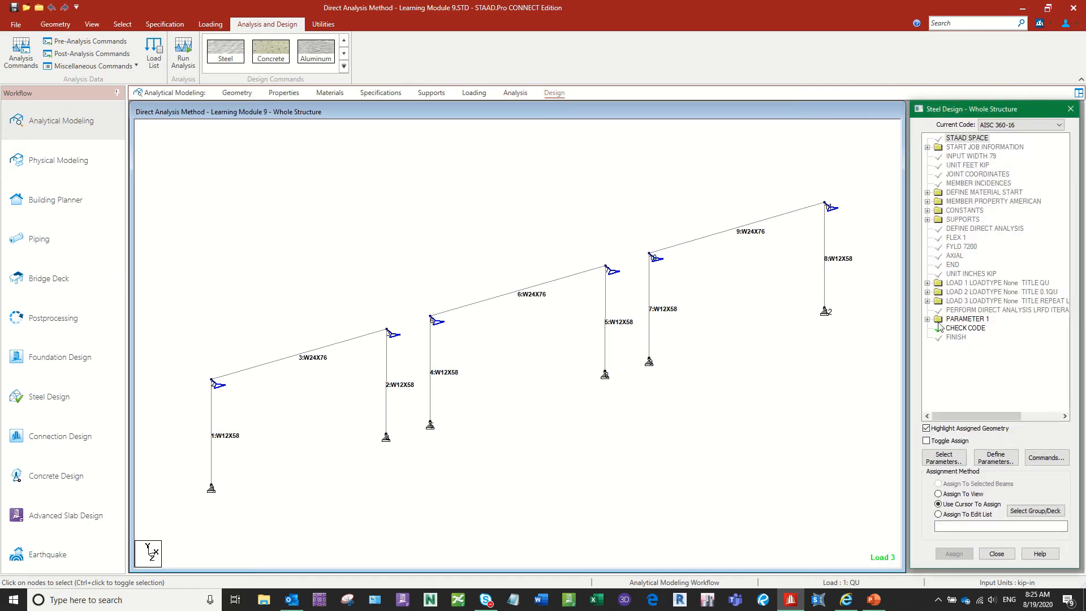
left_click(956, 329)
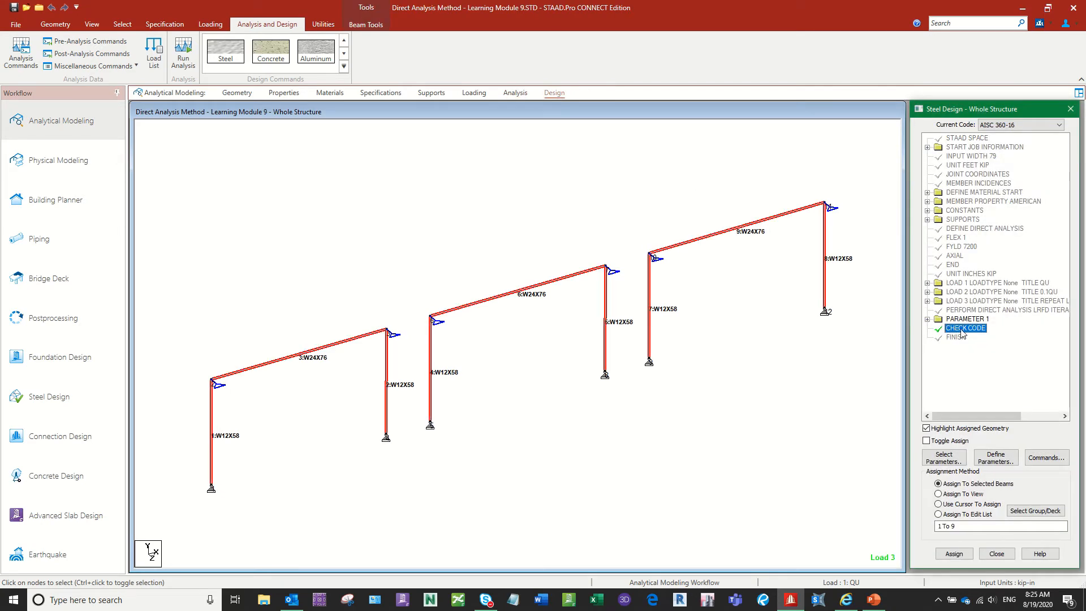
Inspect the design method chosen for the METHOD parameter within PARAMETER 1.
left_click(971, 320)
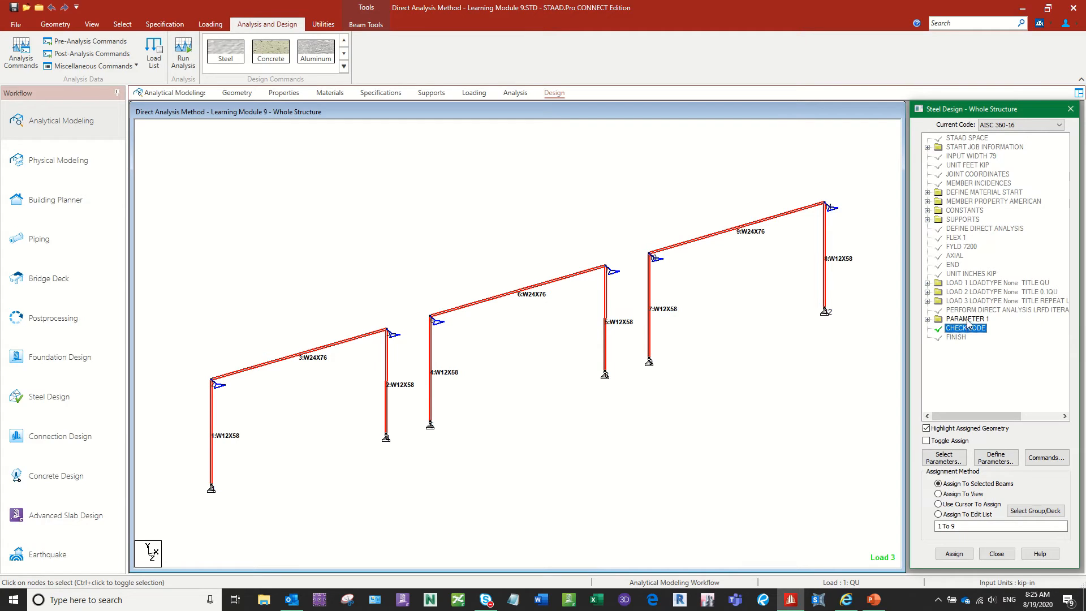
left_click(928, 319)
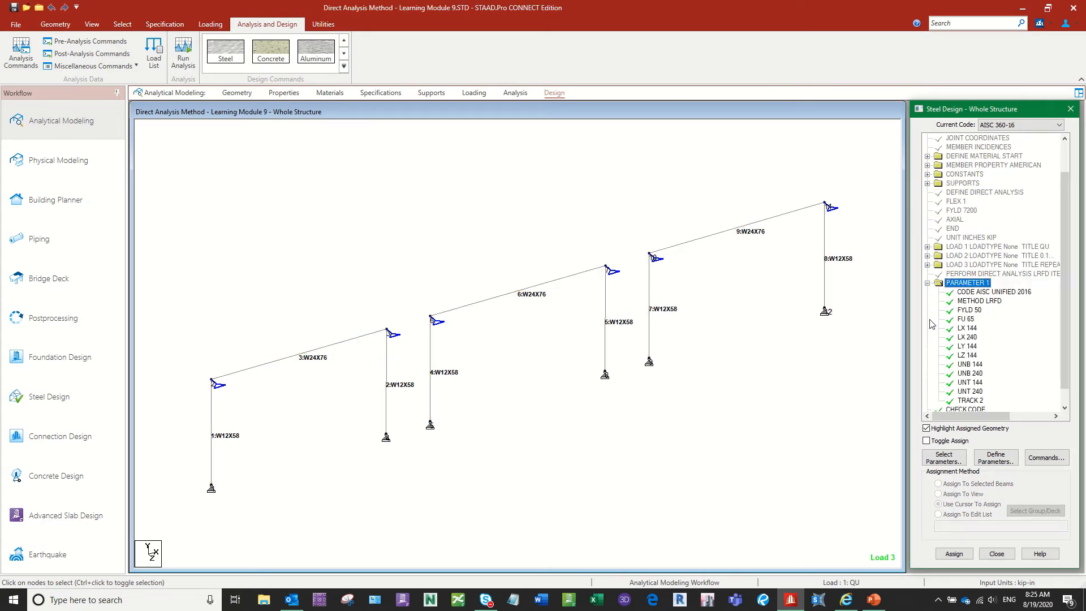
double_click(987, 302)
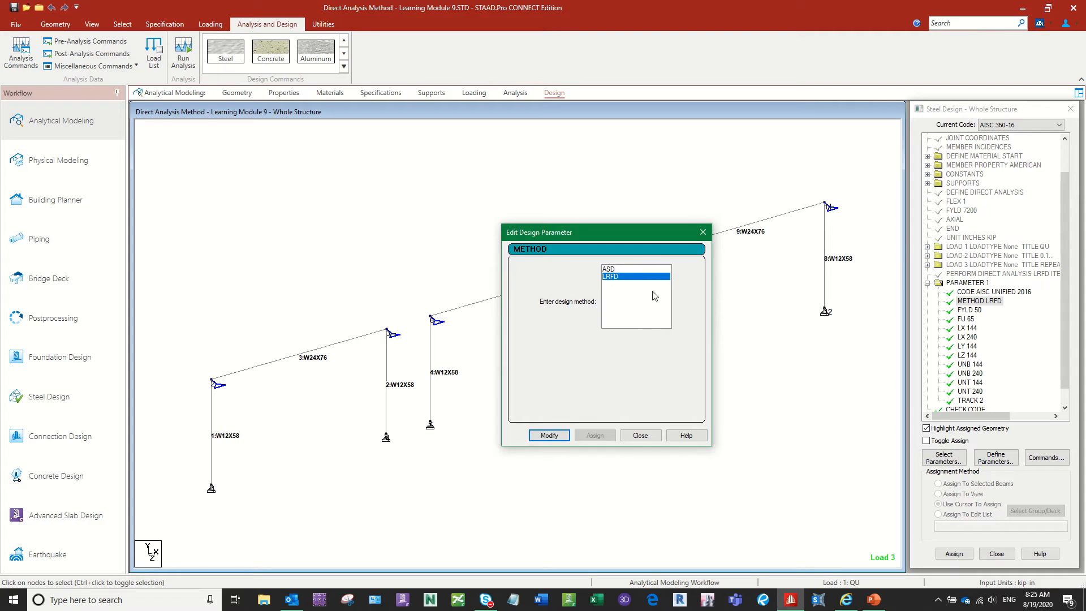
left_click(703, 232)
Inspect the FYLD yield strength and FU ultimate tensile strength parameters of the steel design.
double_click(969, 310)
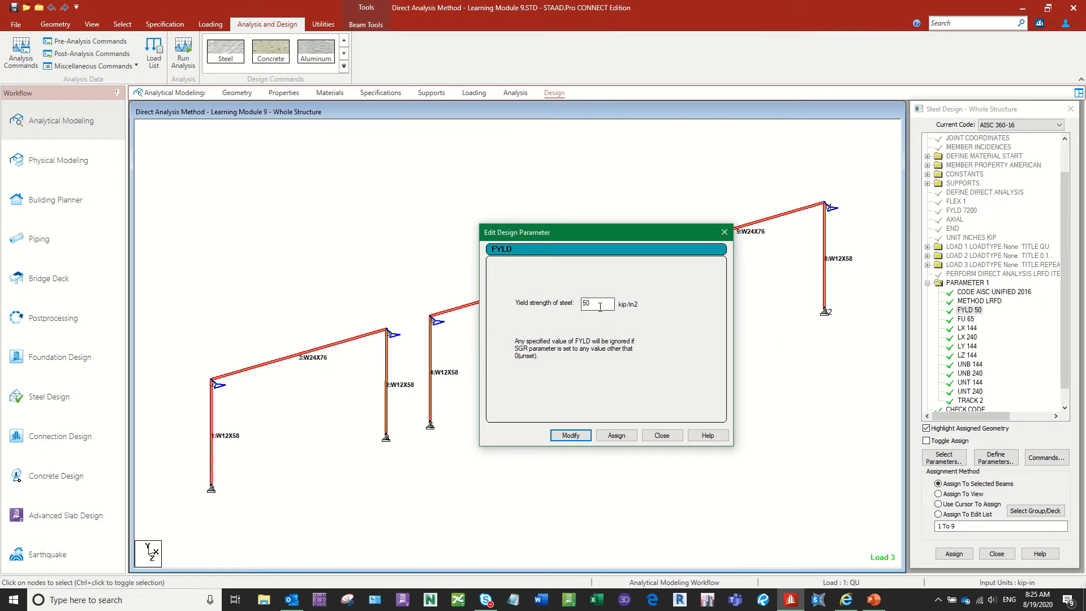
left_click(599, 306)
left_click(725, 233)
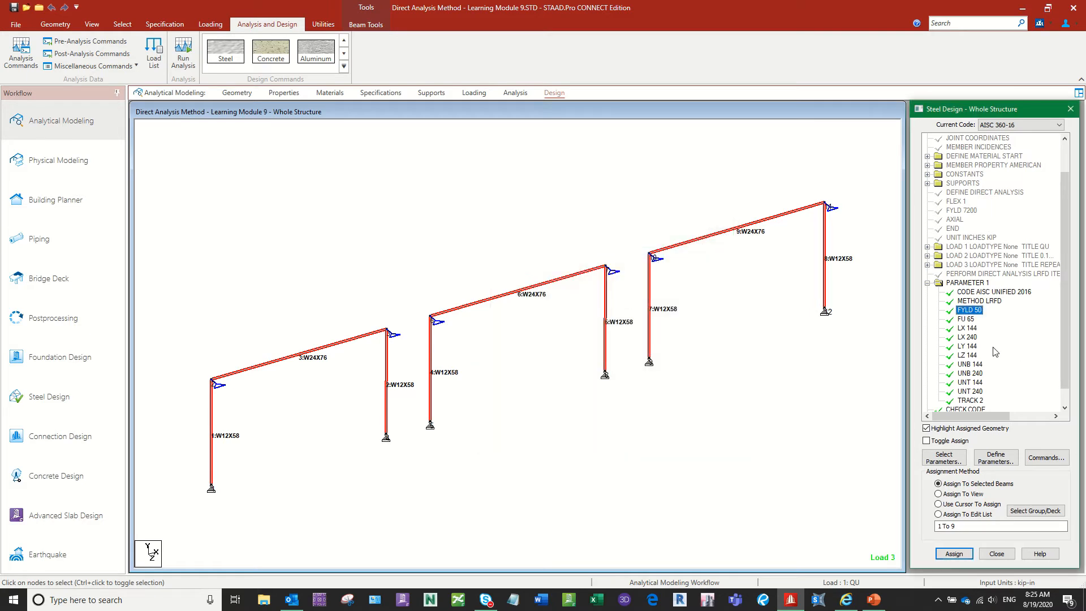
double_click(969, 320)
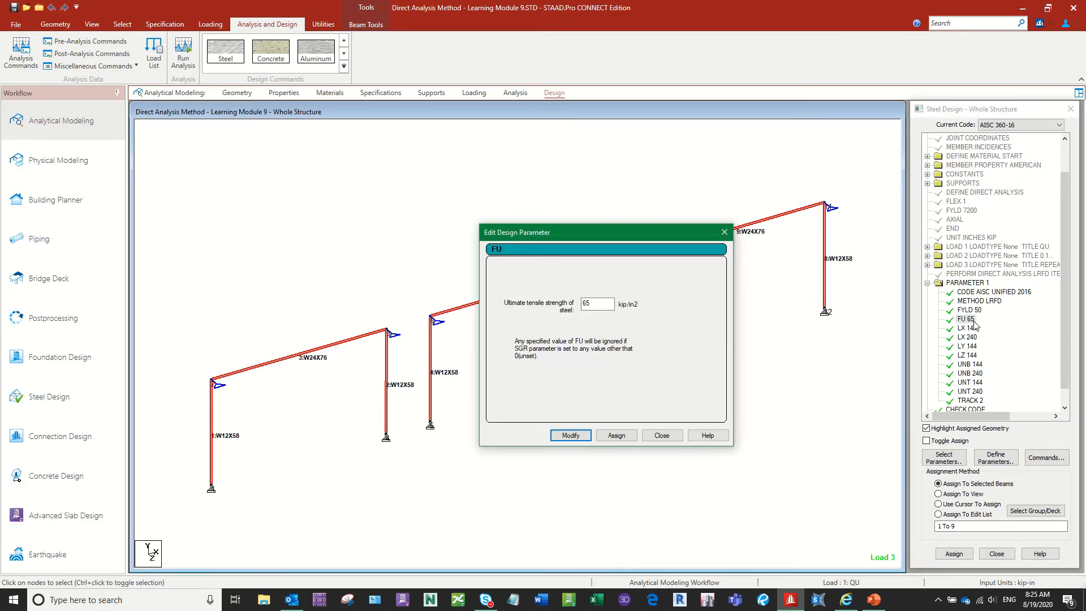
left_click(724, 232)
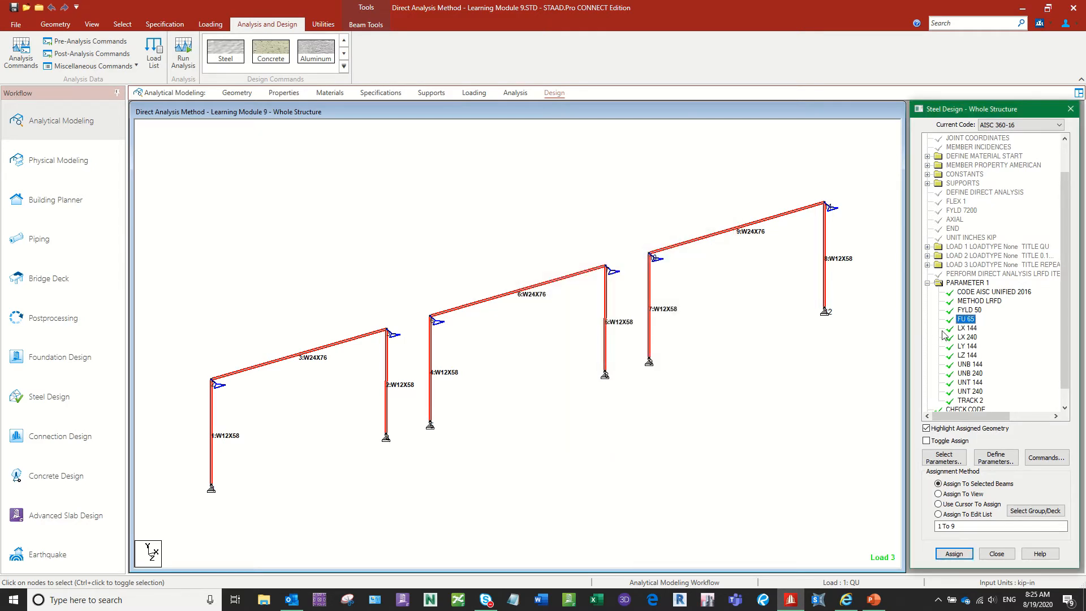
Inspect both LX flexural torsional buckling length parameters and the members each is assigned to.
scroll(981, 332, "down", 1)
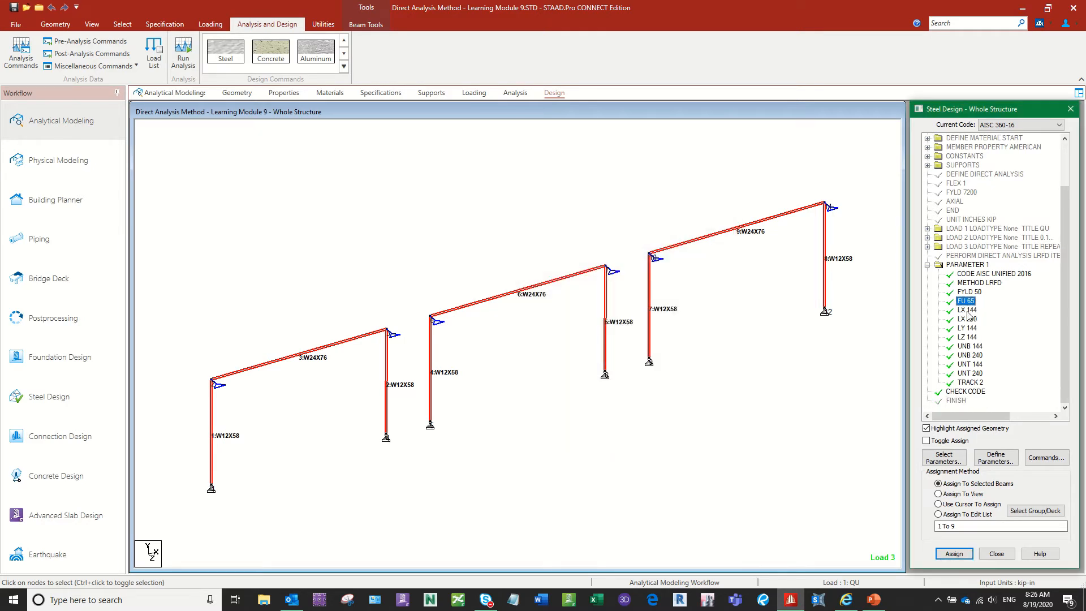
left_click(967, 310)
double_click(967, 311)
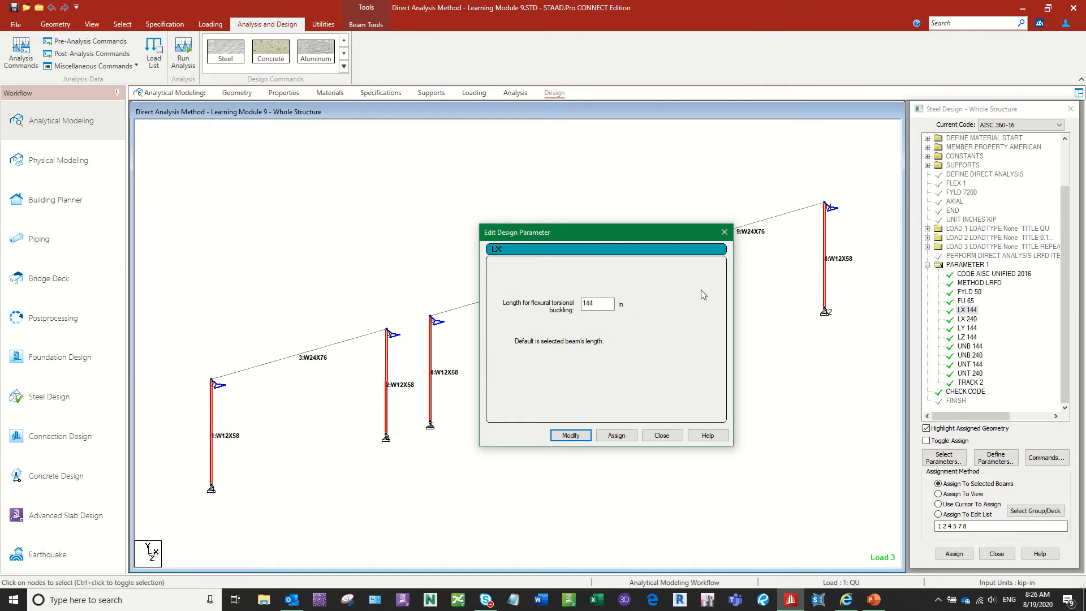
left_click(724, 233)
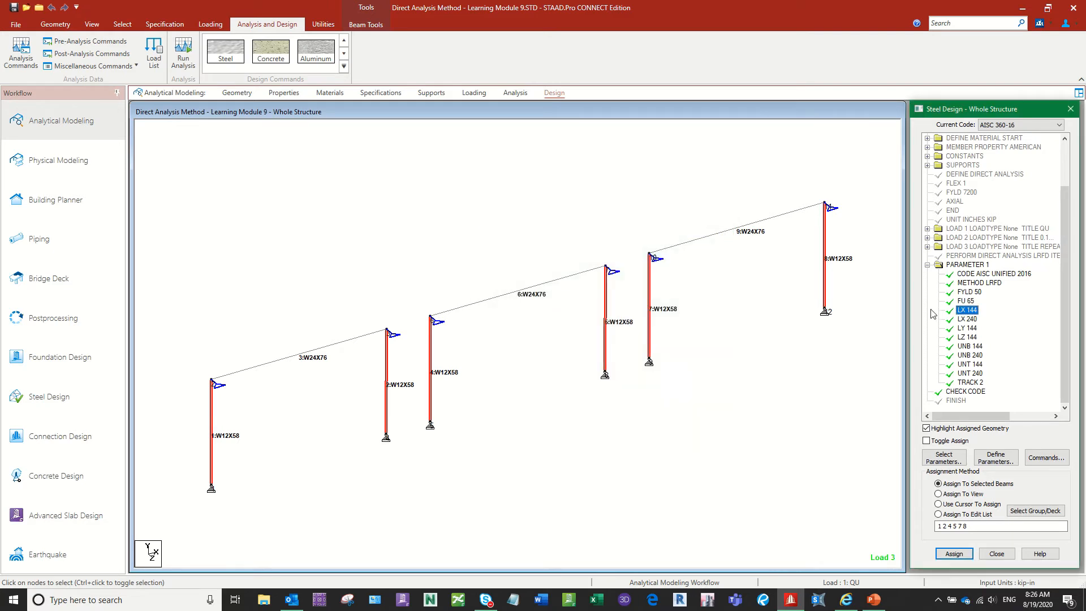
double_click(970, 320)
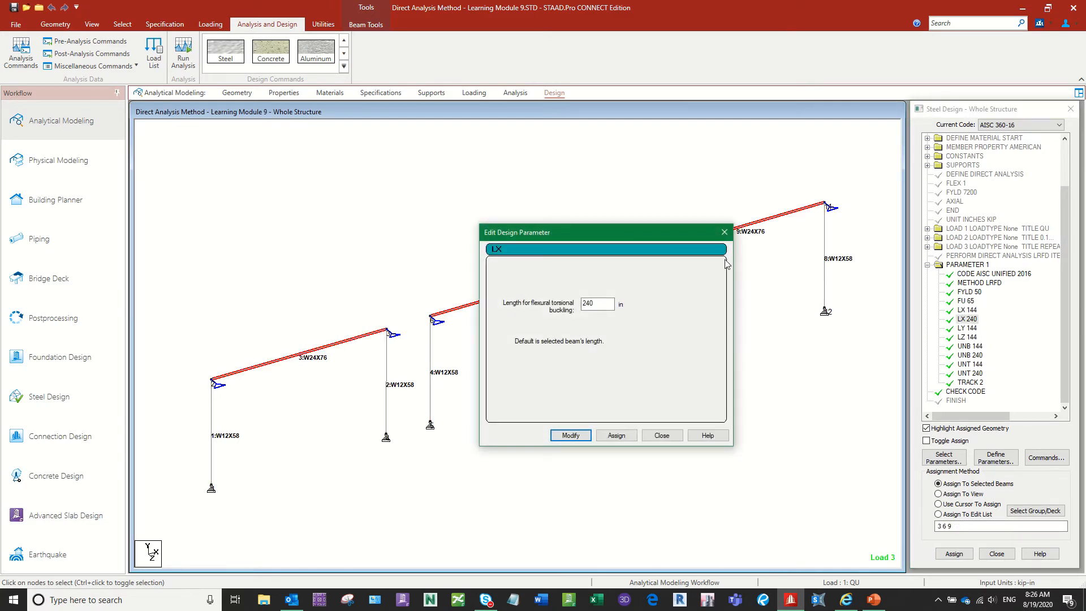
left_click(725, 232)
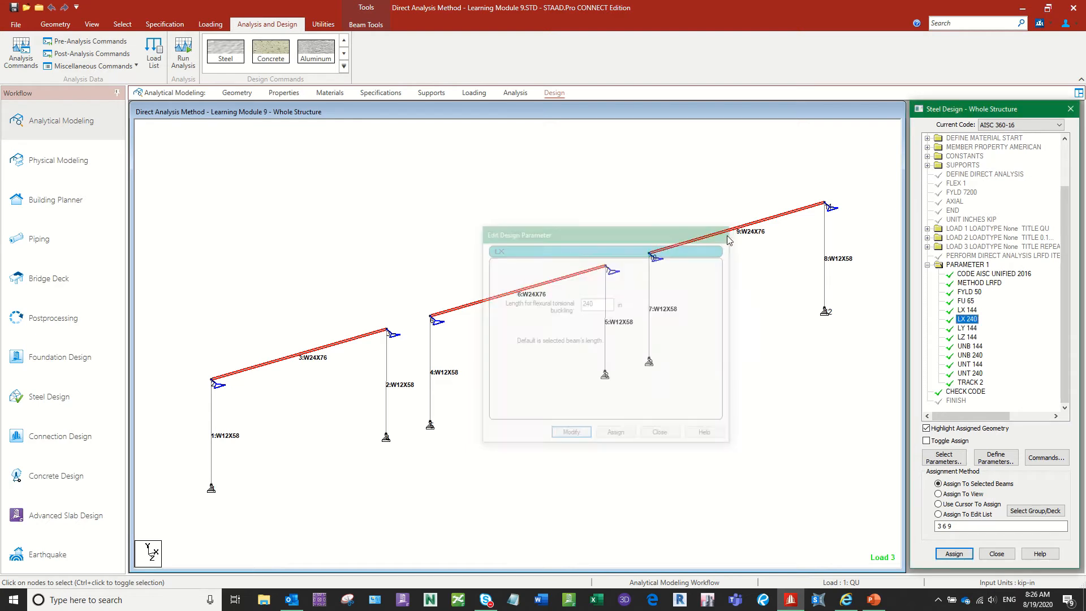
Inspect the LY and LZ slenderness length parameters and their assigned members.
double_click(966, 328)
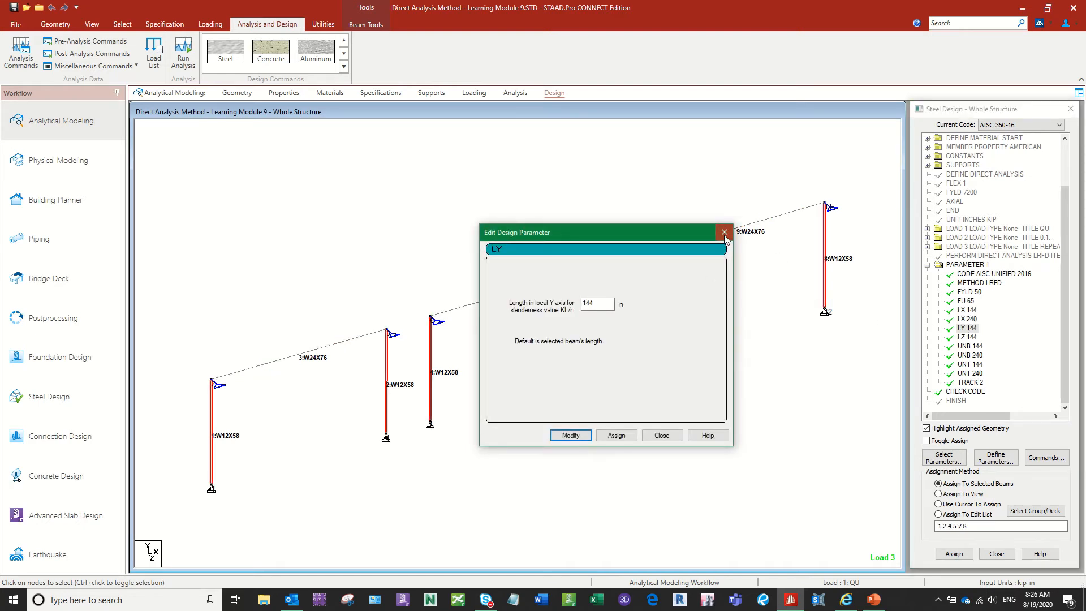
left_click(725, 232)
double_click(966, 337)
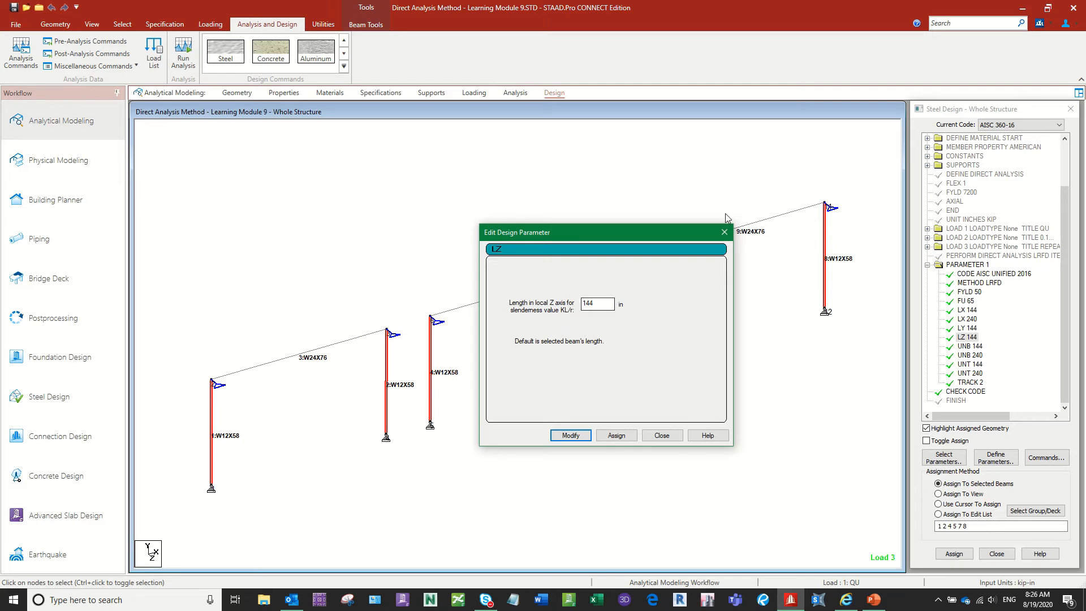
left_click(724, 232)
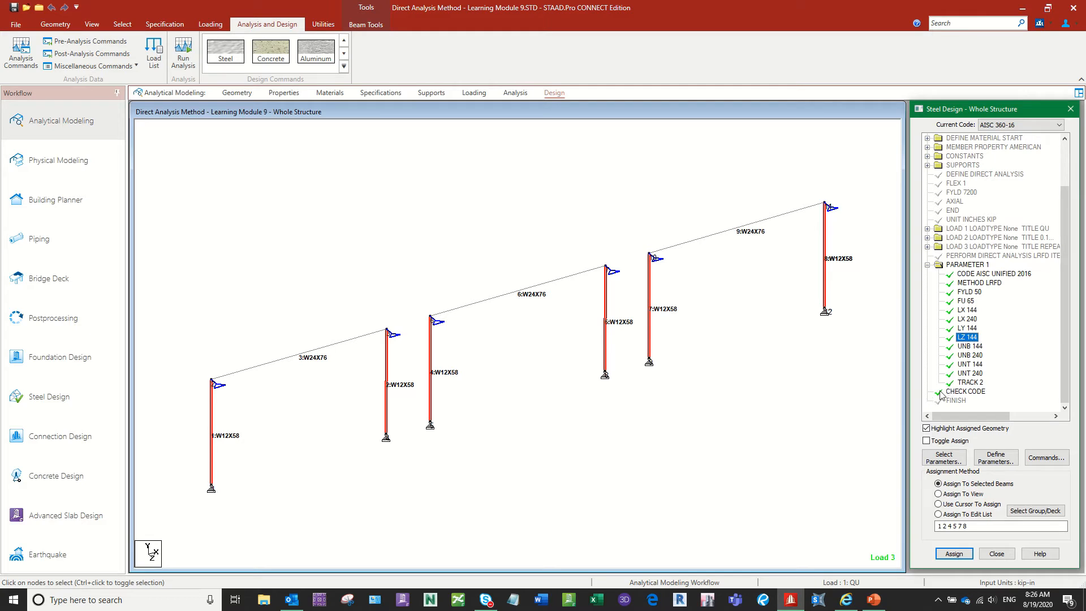
Inspect both UNB parameters for the unsupported length of the bottom extreme fiber and their assigned members.
double_click(968, 346)
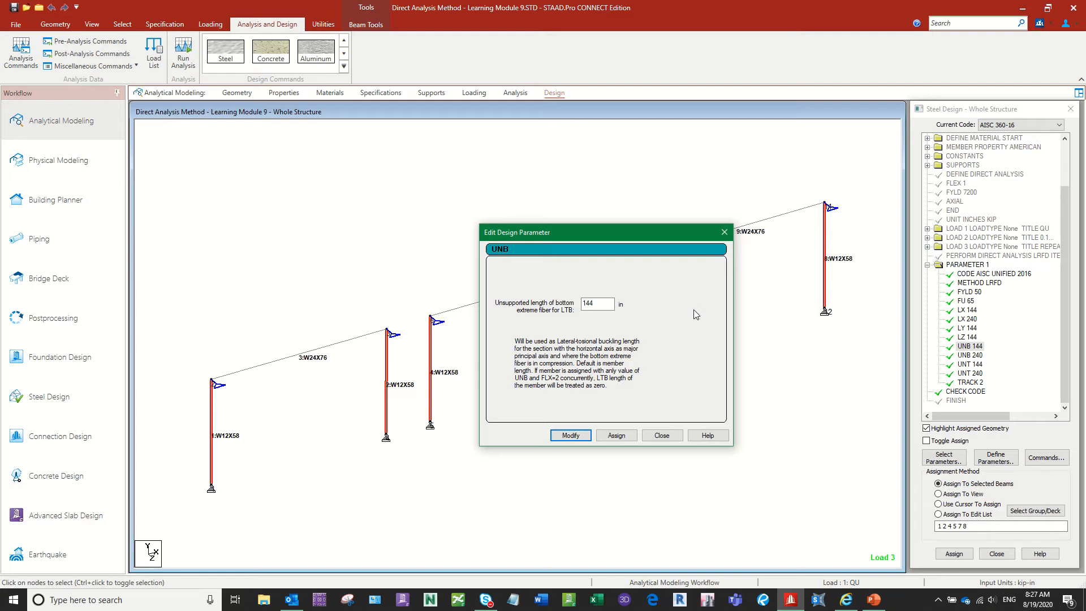
left_click(722, 233)
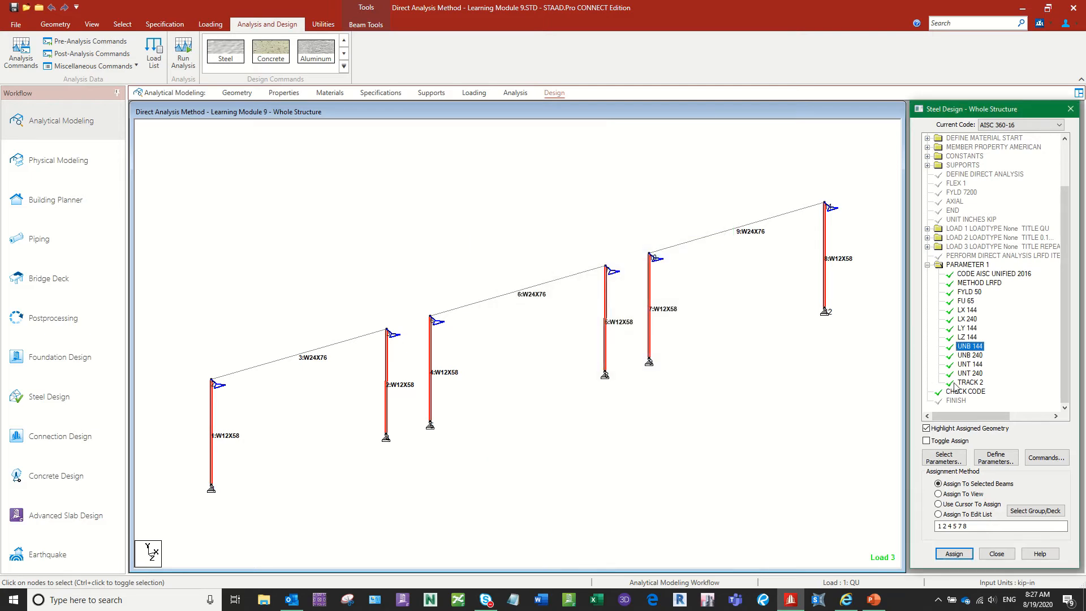
left_click(970, 355)
double_click(974, 356)
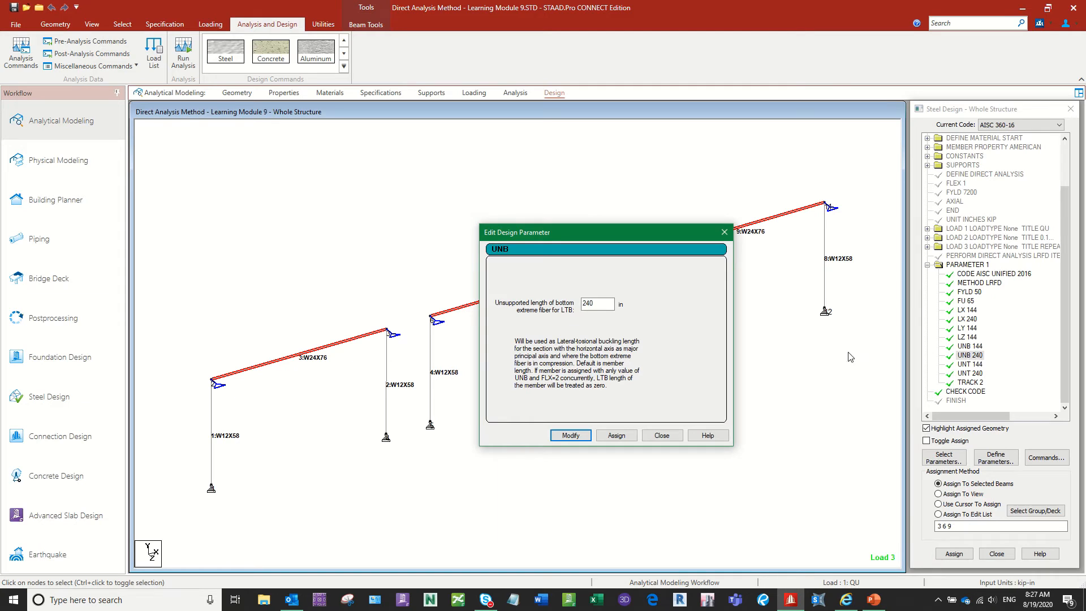
left_click(723, 233)
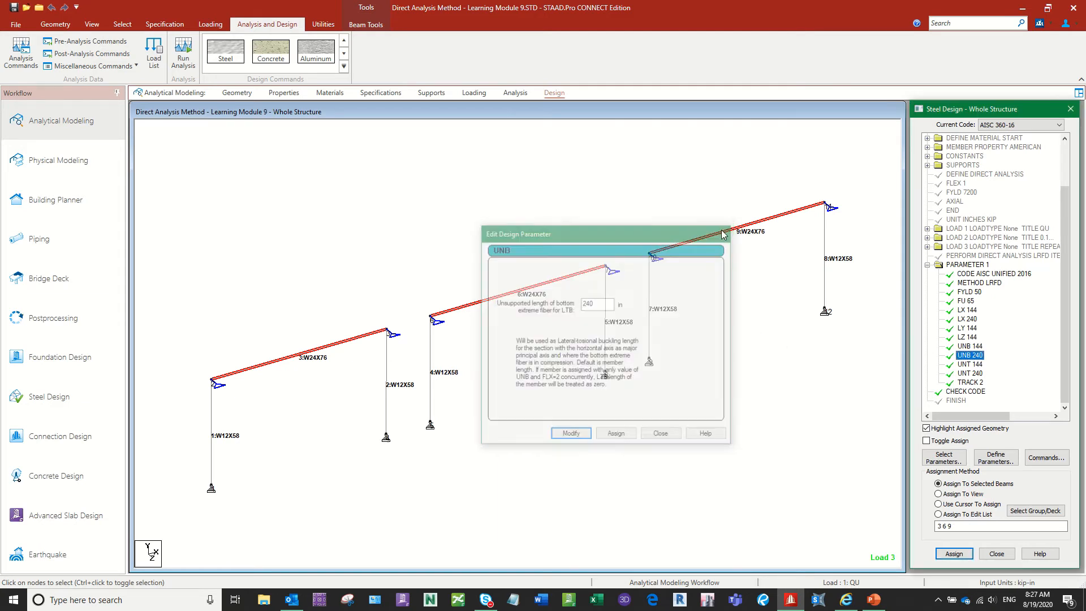
Inspect both UNT parameters for the unsupported length of the top extreme fiber and their assigned members.
left_click(982, 368)
double_click(982, 369)
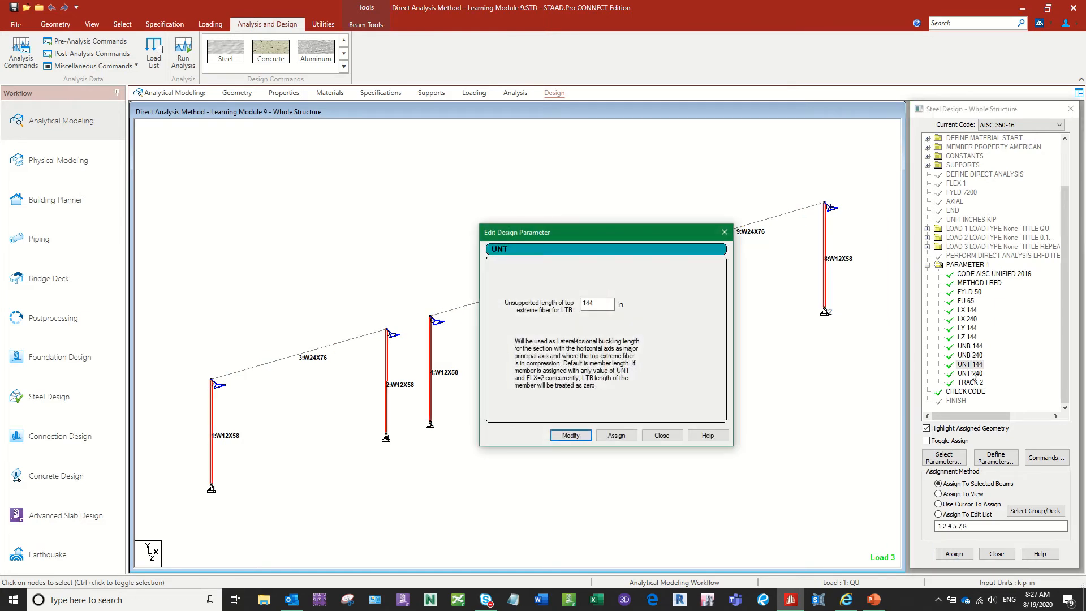
left_click(662, 435)
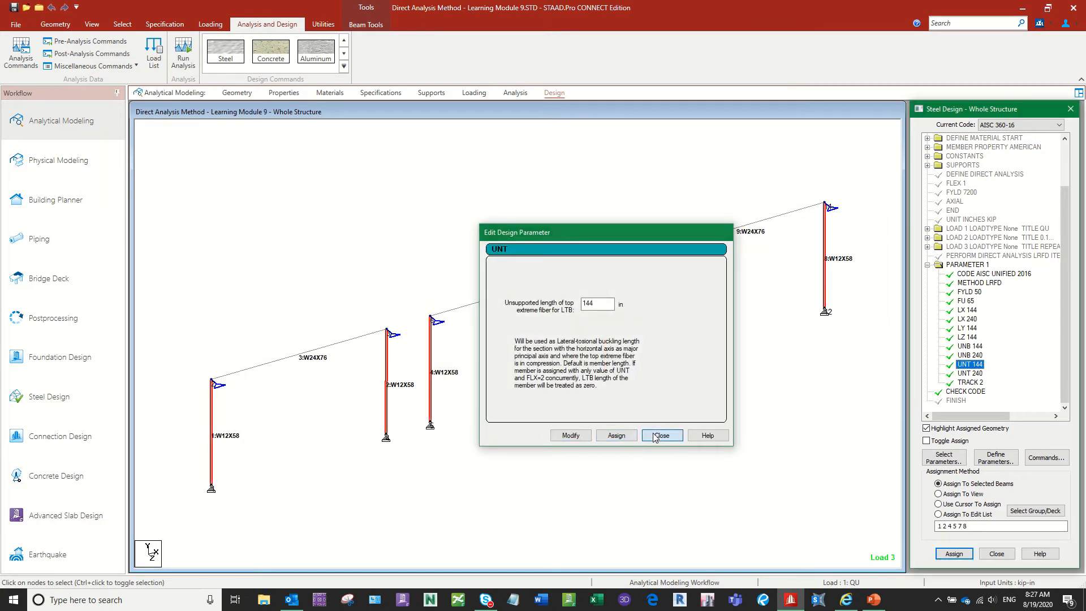
double_click(982, 374)
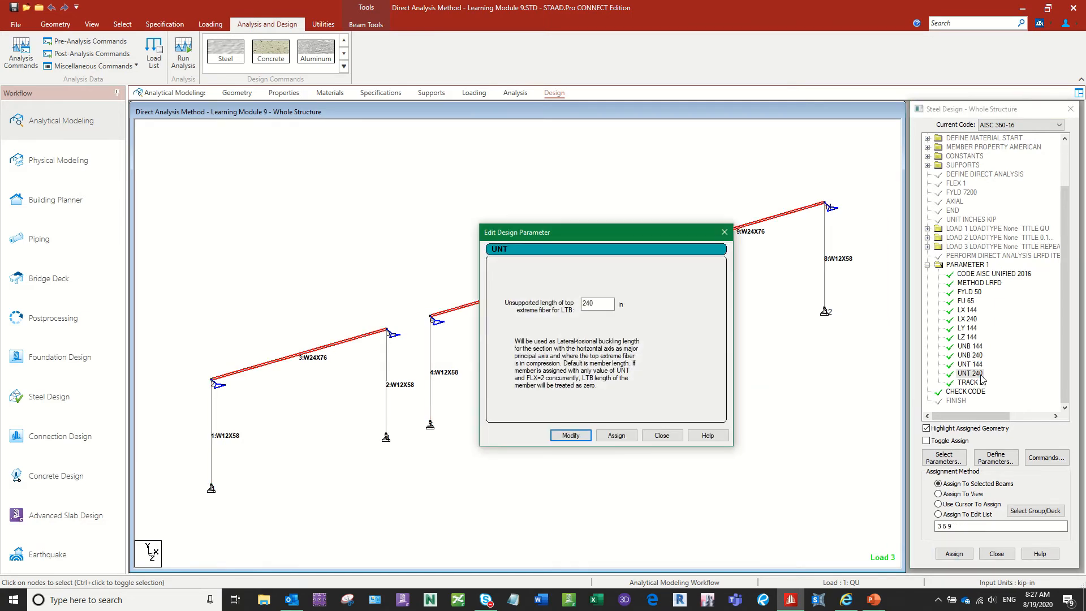
left_click(661, 437)
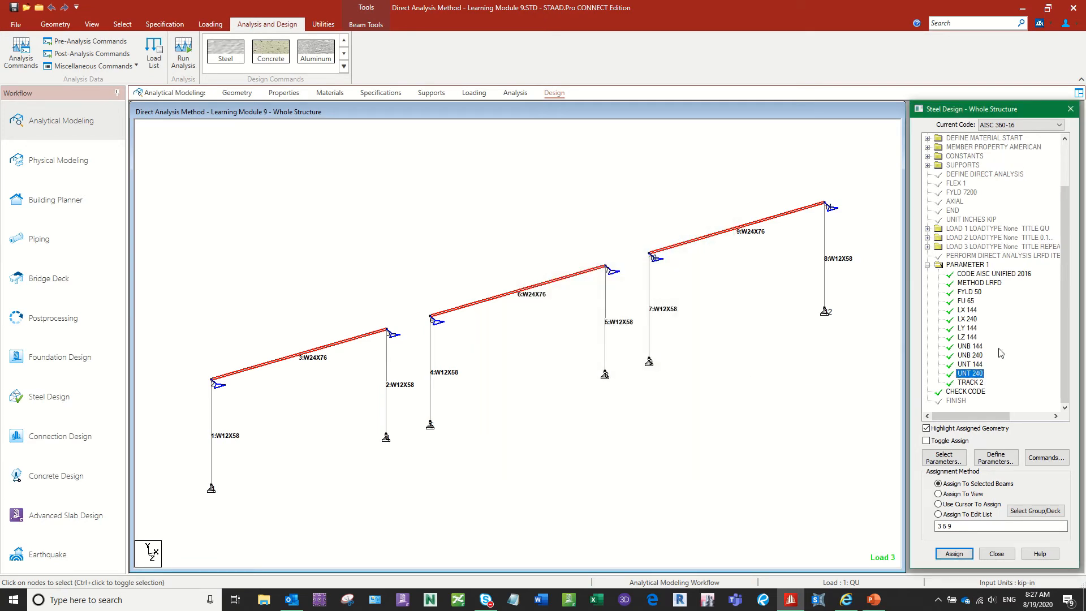
Inspect the output detail level of the TRACK parameter, then collapse the PARAMETER 1 group.
double_click(980, 383)
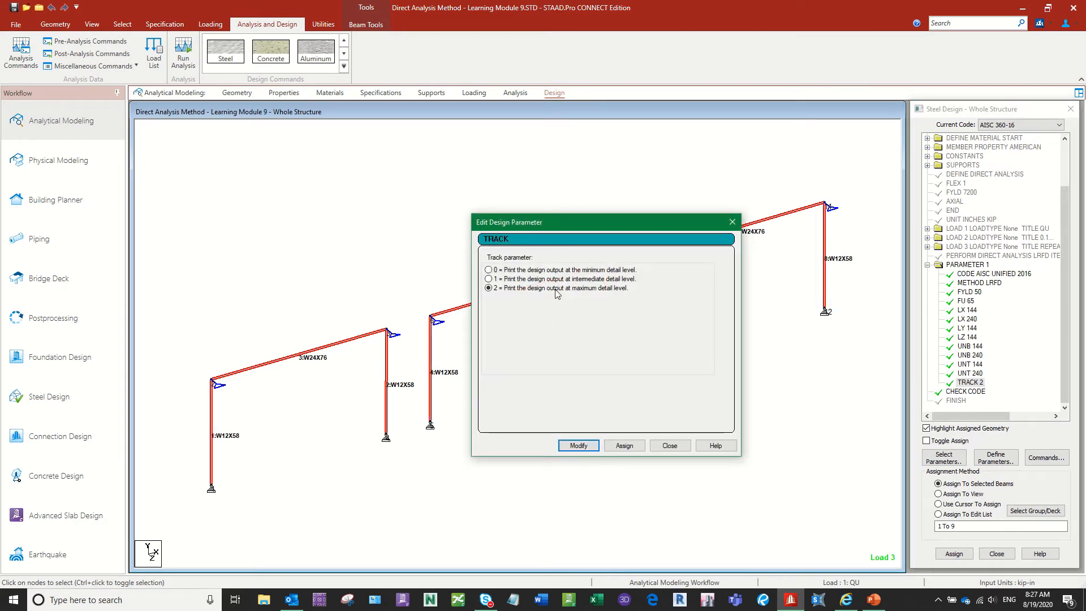
left_click_drag(574, 226, 631, 155)
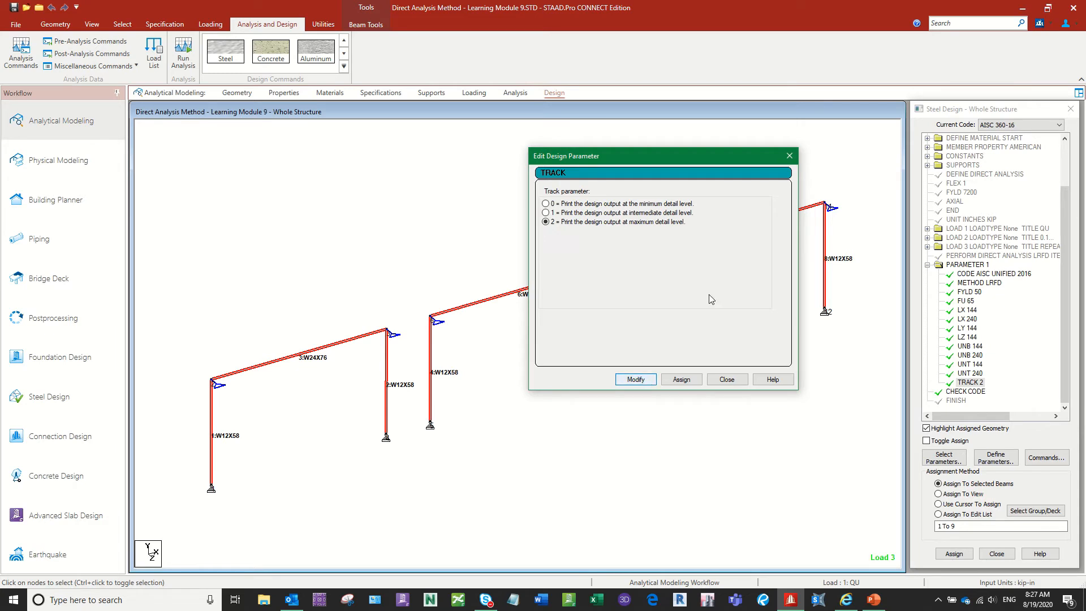
left_click(794, 158)
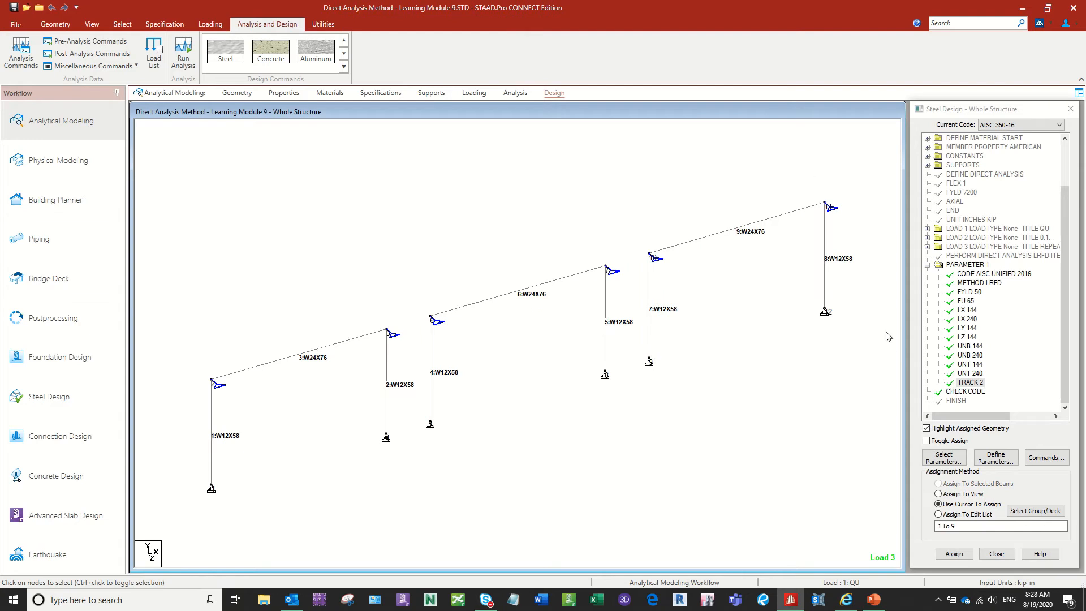
double_click(936, 265)
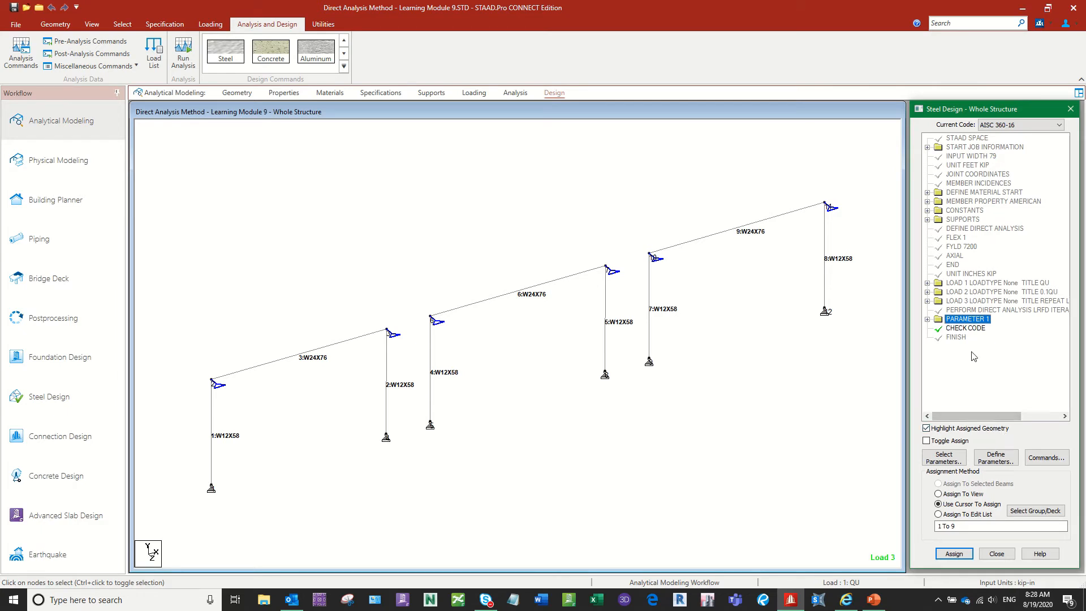
Open the CHECK CODE command's definition to read its description, and close it without modifying it.
left_click(964, 329)
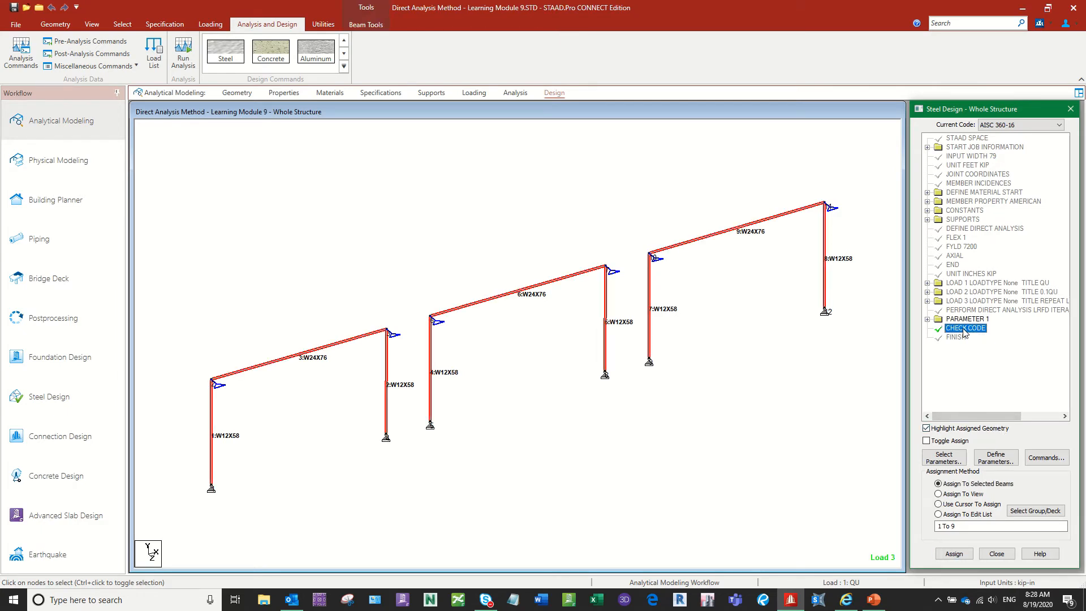
double_click(965, 329)
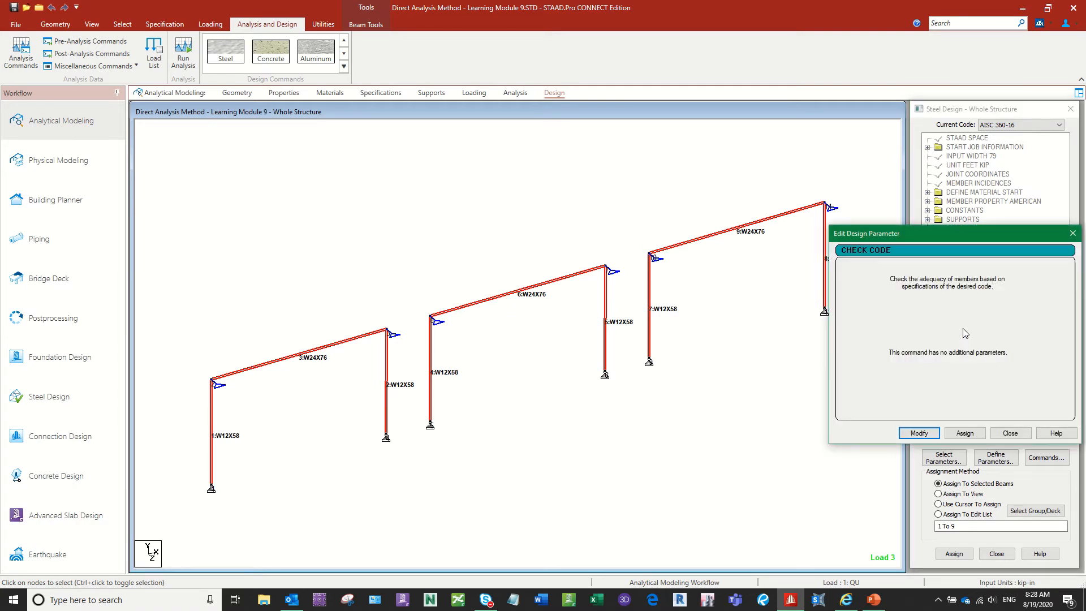
left_click_drag(907, 232, 729, 178)
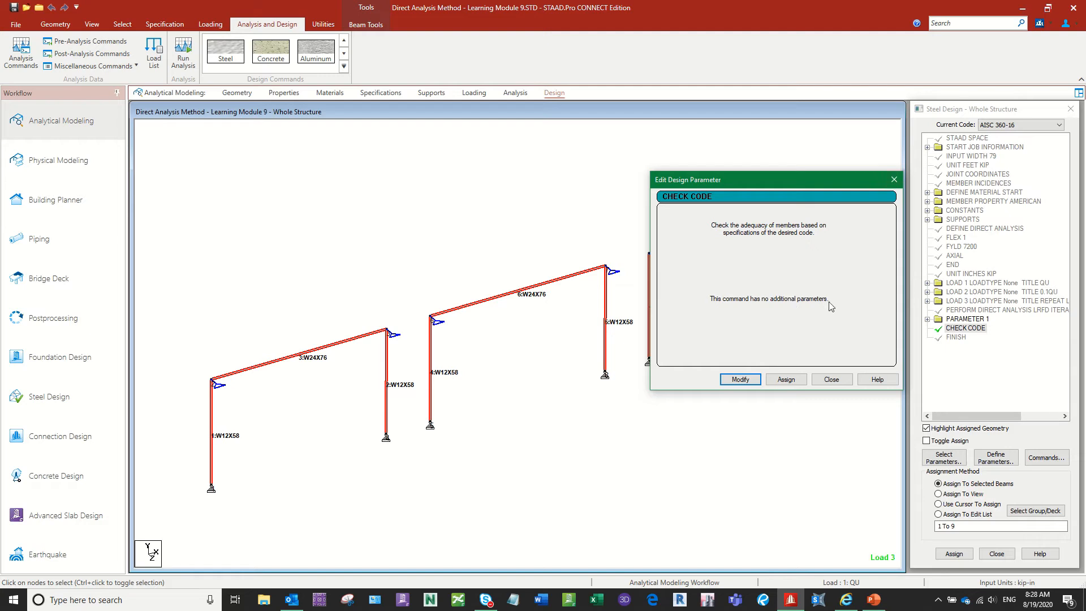
left_click(894, 180)
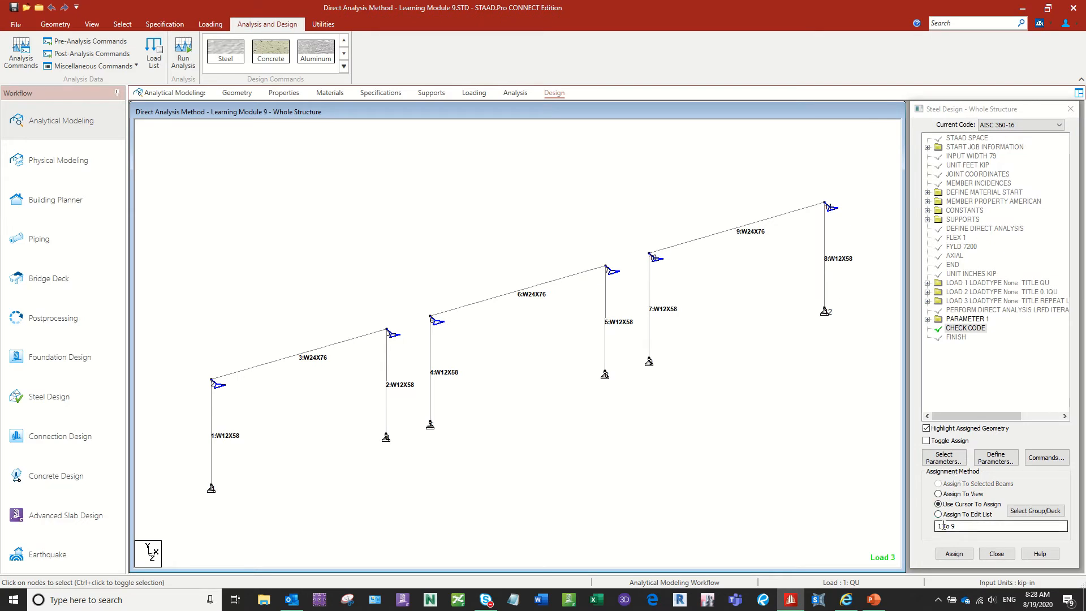
Review the member list and assignment method options for the CHECK CODE command.
left_click(973, 330)
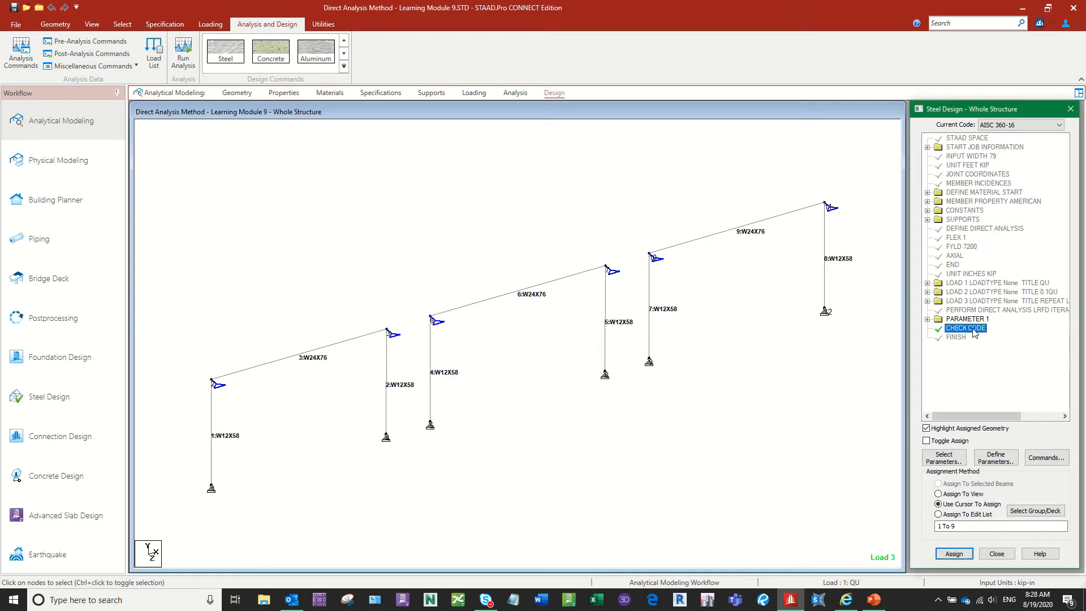
left_click(969, 527)
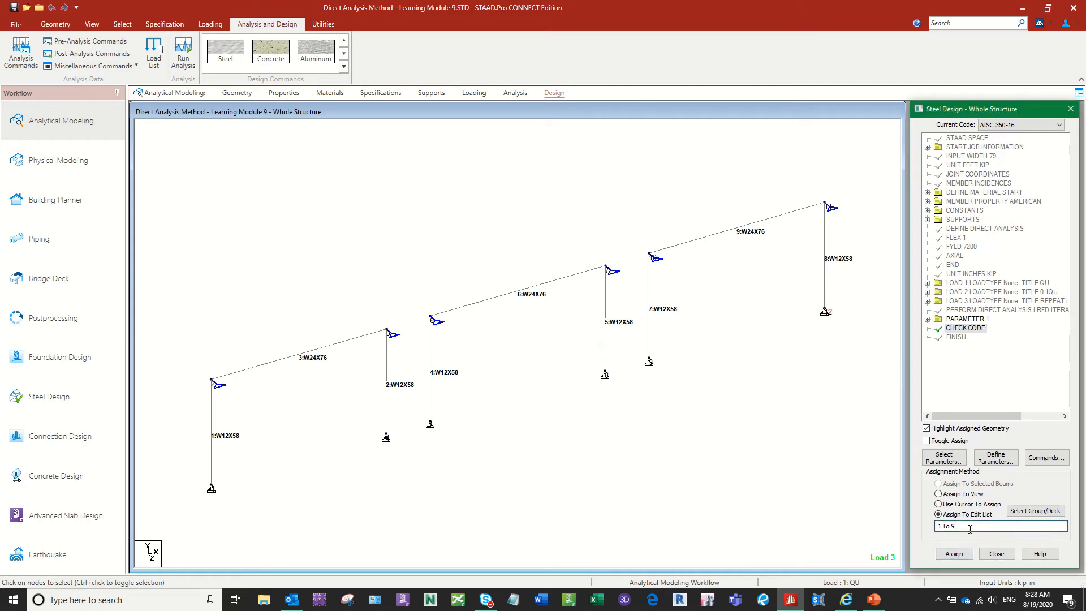
left_click(971, 505)
left_click(965, 328)
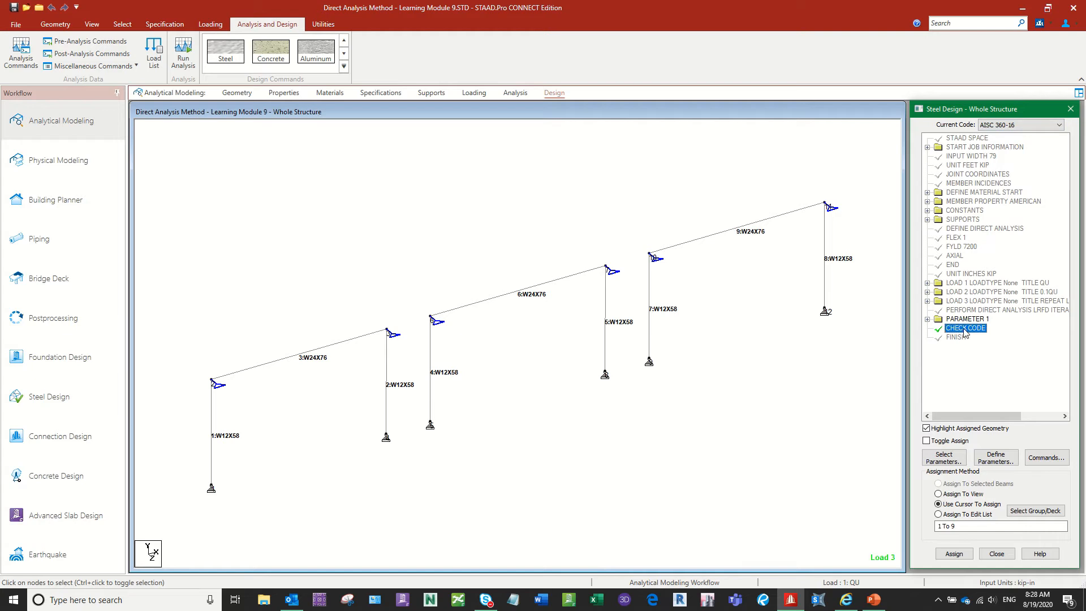
left_click(714, 449)
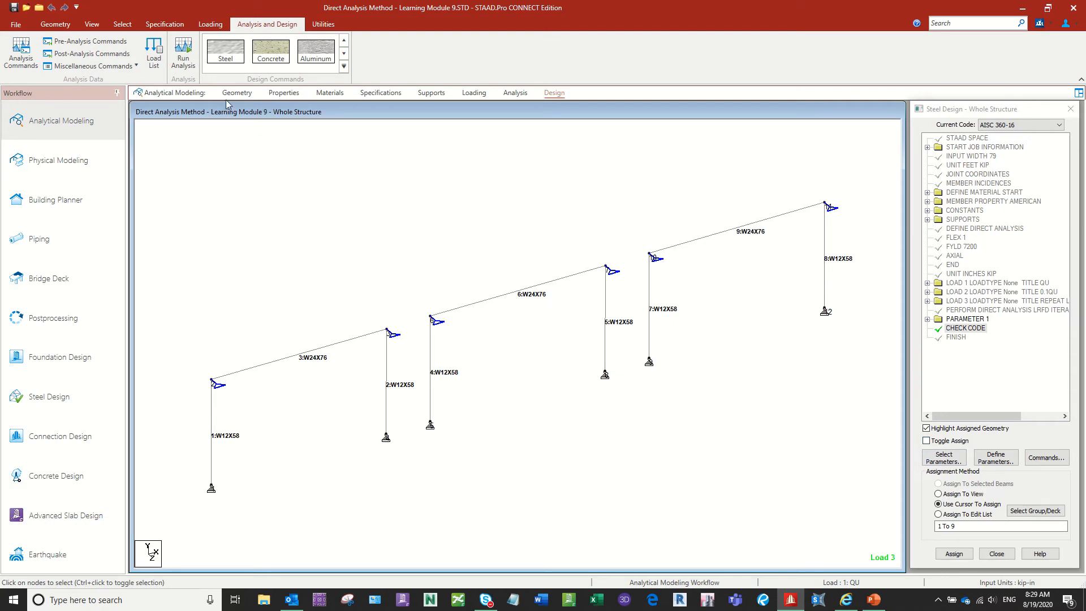
Run the analysis and steel design of the model, check the run log, and close it while staying in modeling mode.
left_click(514, 93)
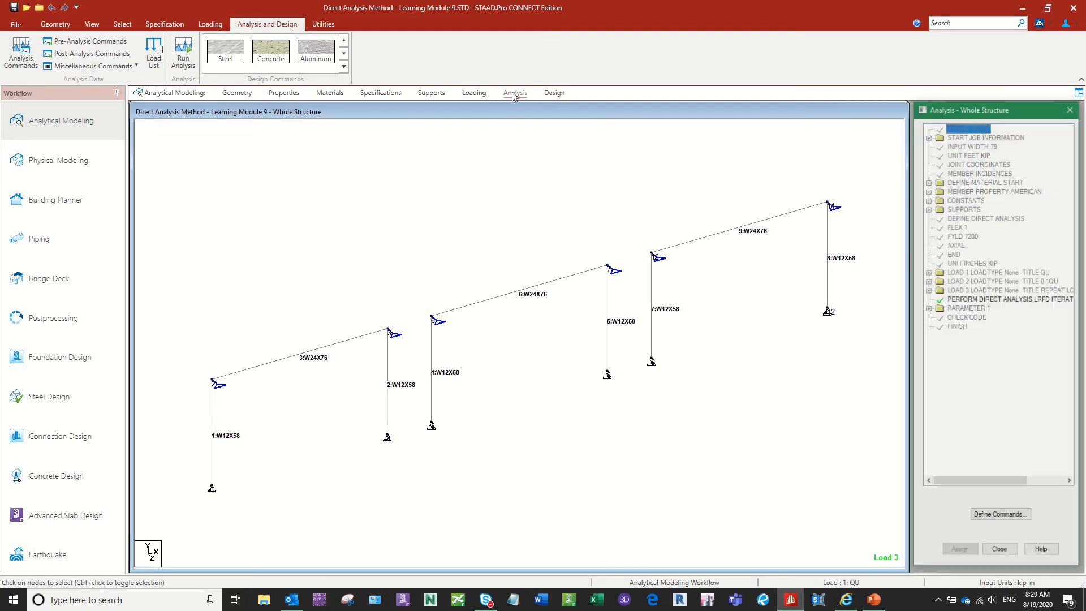
left_click(566, 94)
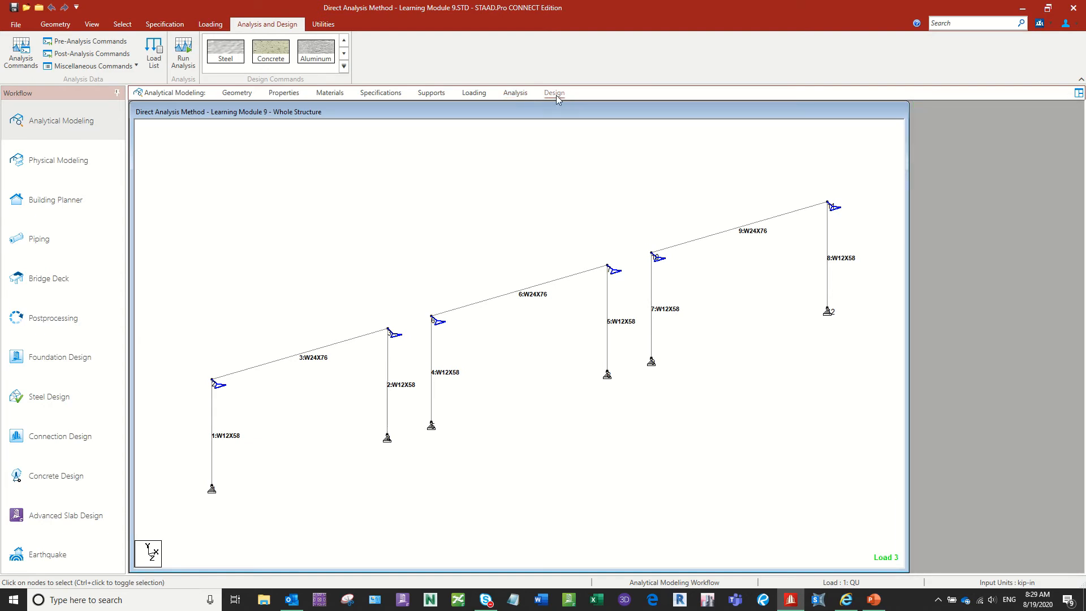
left_click(182, 52)
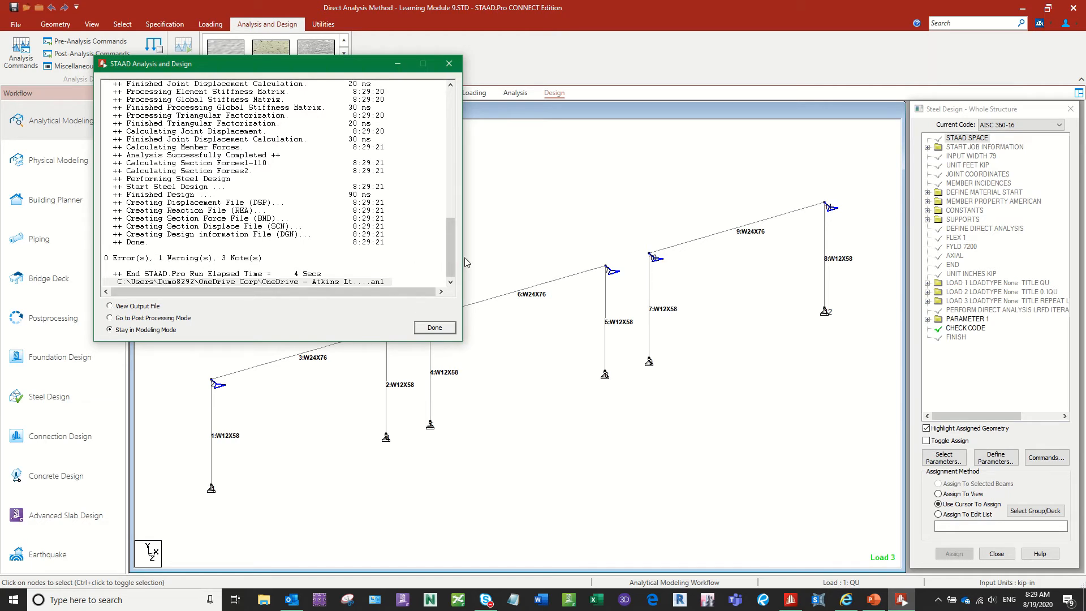
mouse_move(452, 249)
left_mouse_down()
mouse_move(451, 119)
mouse_move(452, 259)
left_mouse_up()
left_click(449, 64)
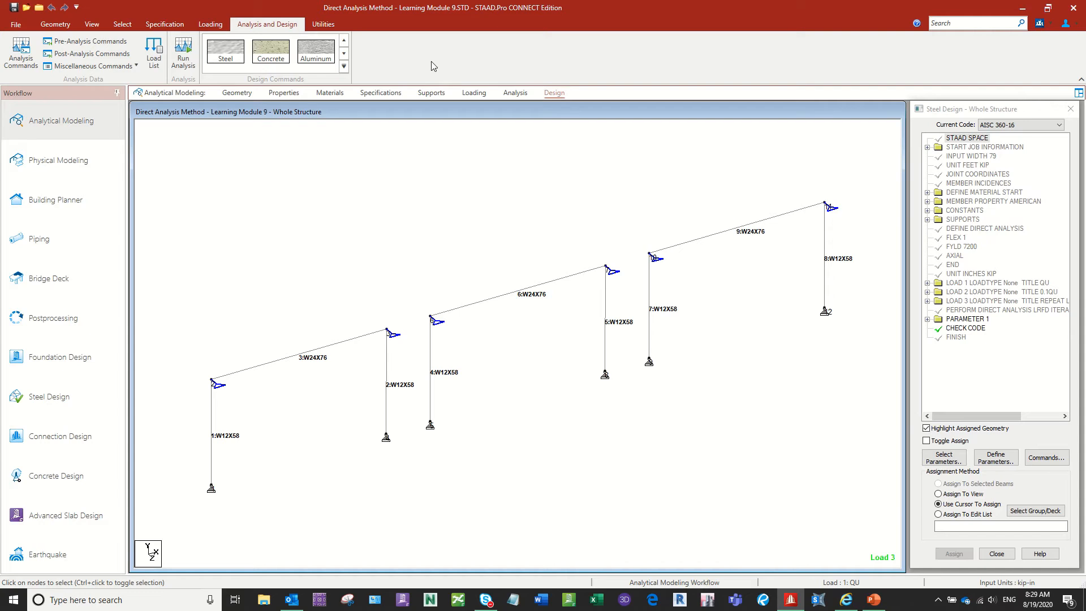
Open the analysis output file and examine its list of warnings and notes.
left_click(320, 25)
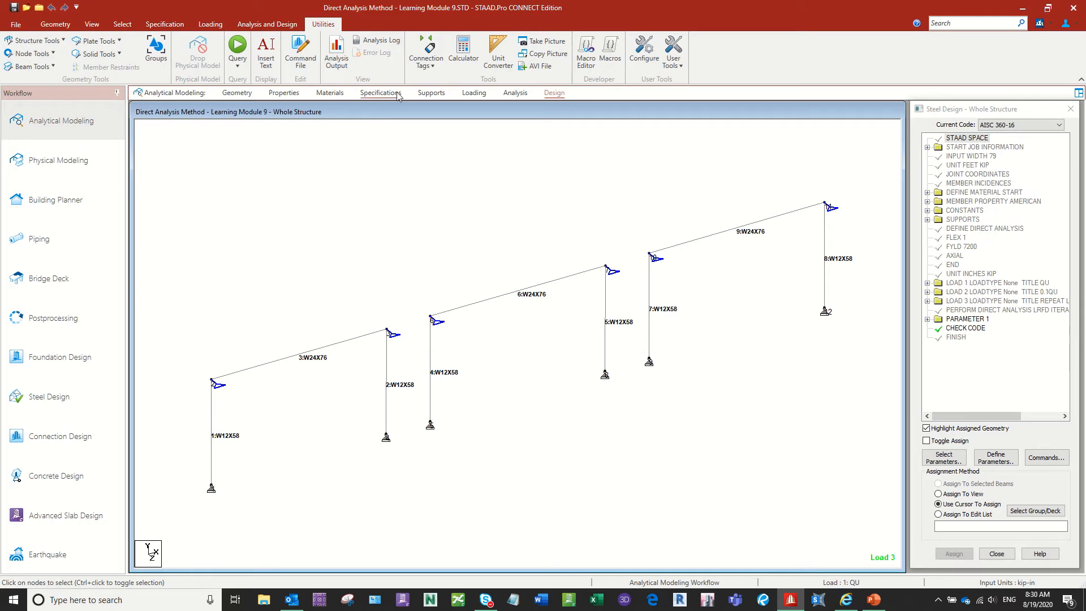
left_click(340, 54)
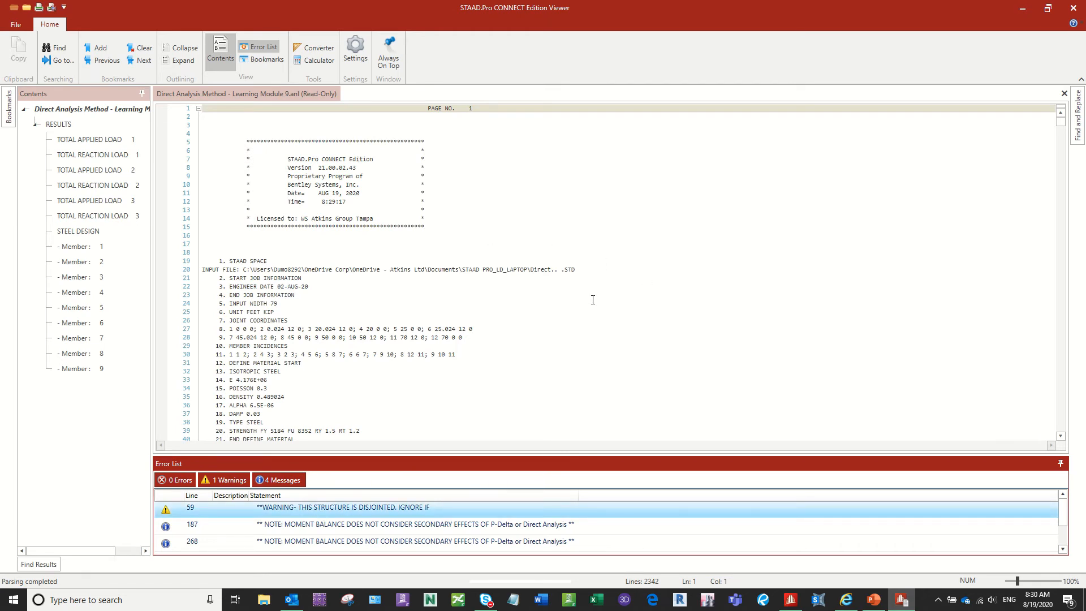
scroll(593, 300, "down", 3)
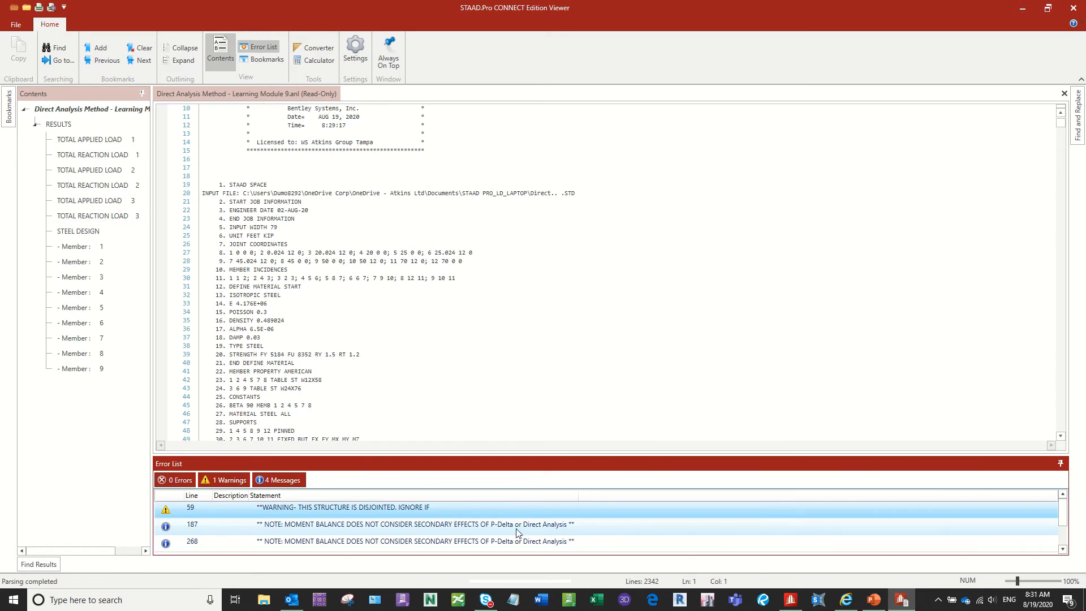
scroll(517, 533, "down", 1)
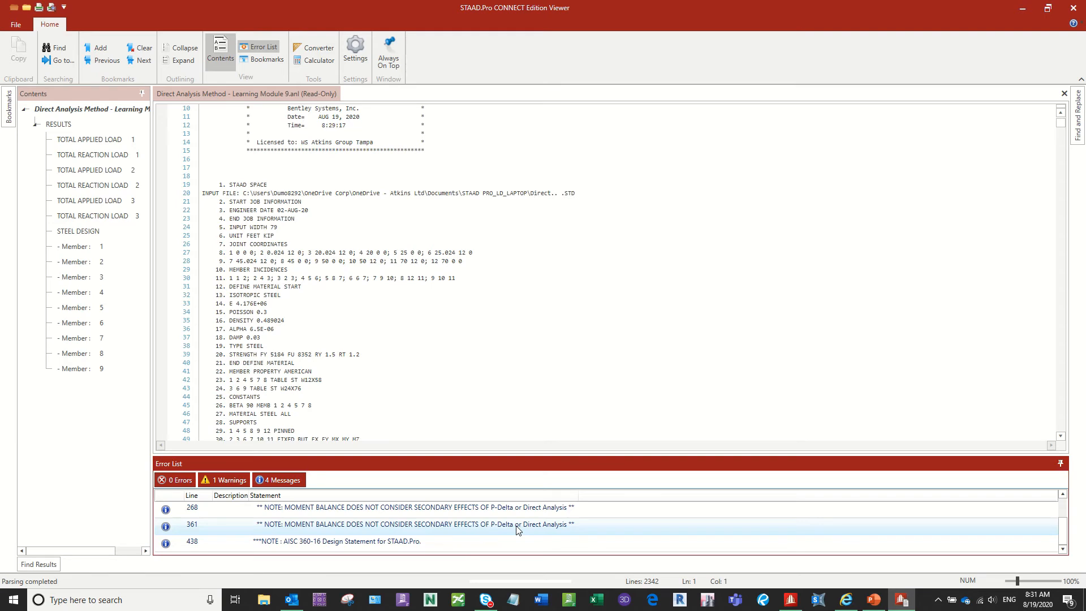
scroll(517, 530, "up", 1)
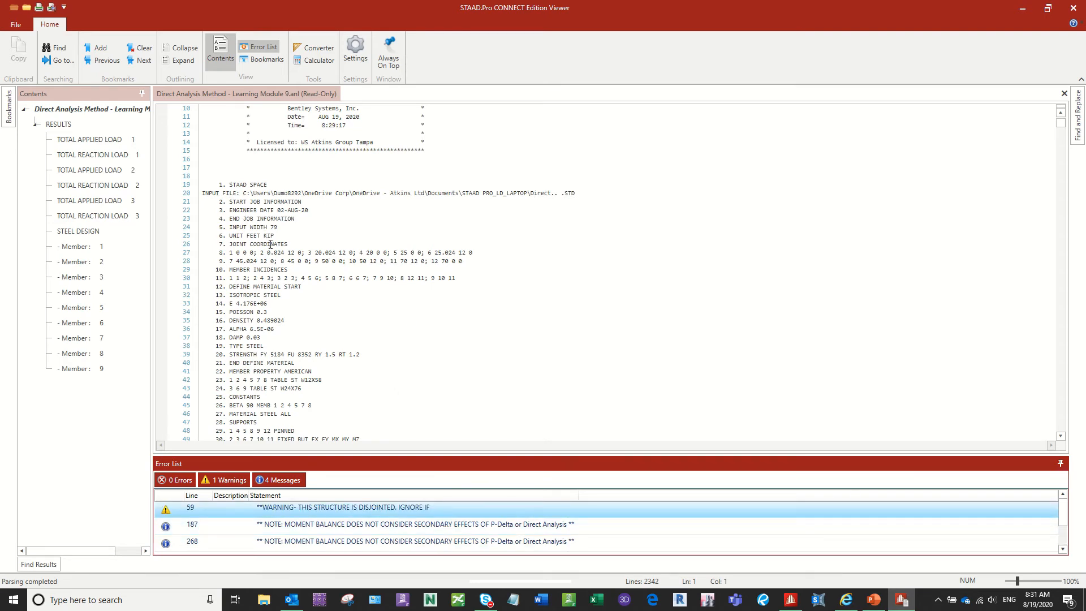
Read the echoed input commands, the direct analysis definition and the problem statistics in the output file.
scroll(271, 244, "down", 3)
scroll(270, 244, "up", 5)
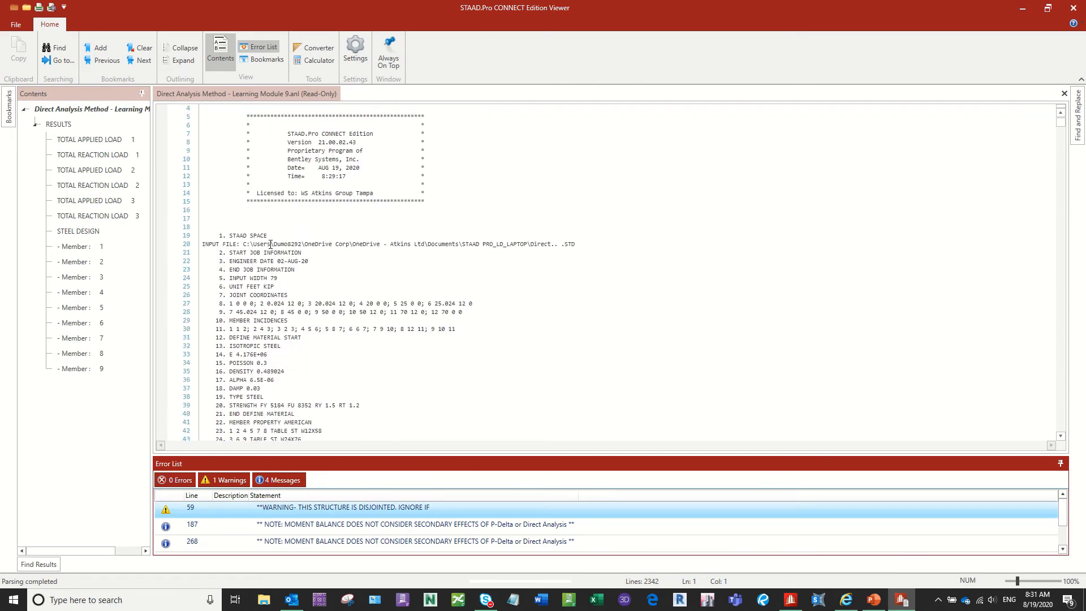
scroll(270, 244, "down", 10)
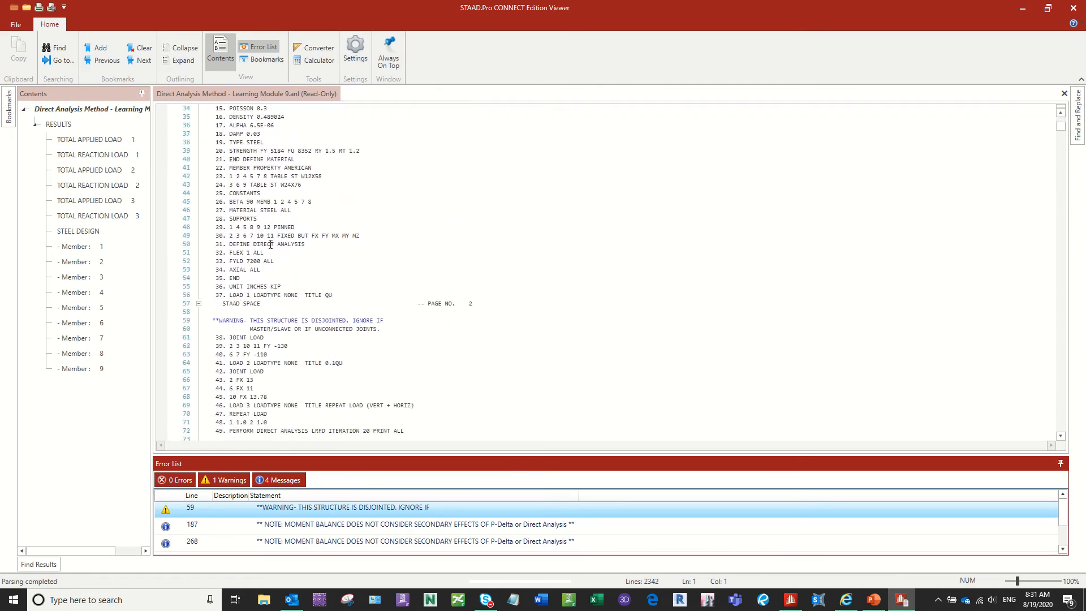
scroll(270, 244, "down", 7)
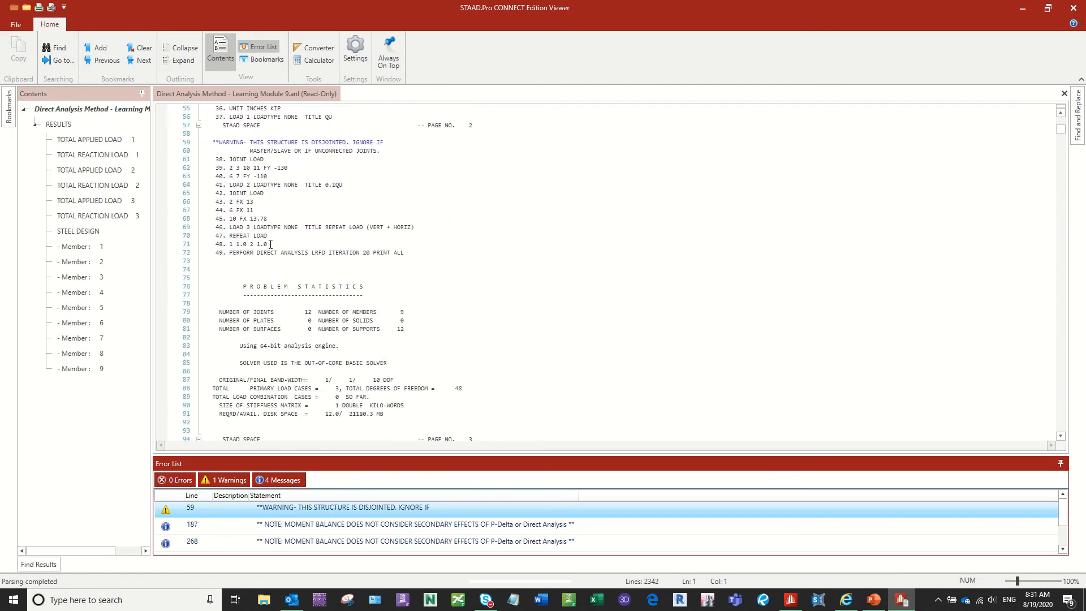
scroll(270, 244, "down", 8)
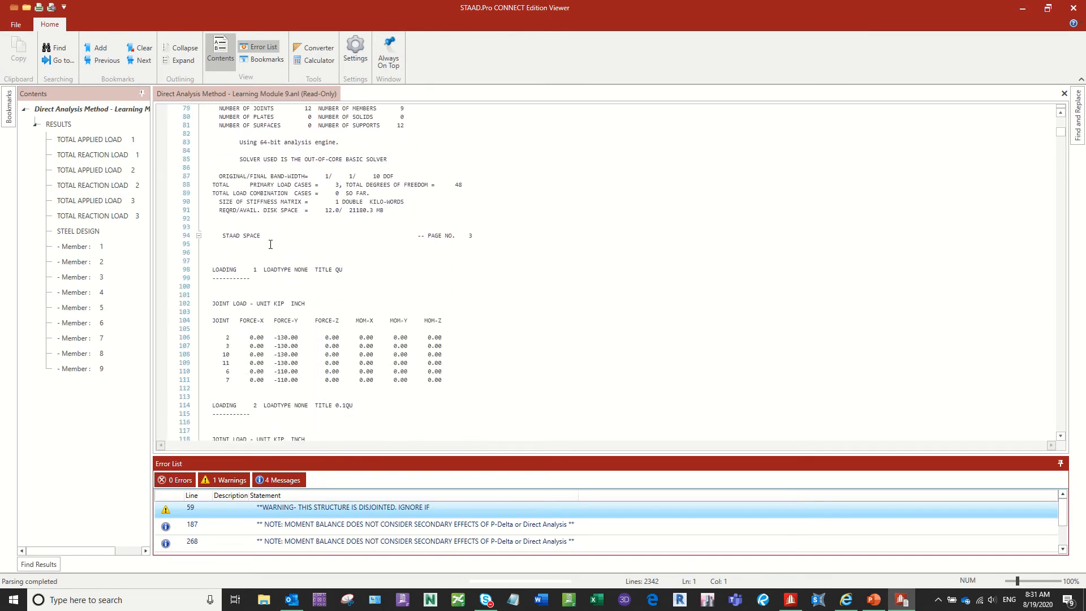
Examine the printed joint loads for load cases 1 QU, 2 0.1QU and 3 REPEAT LOAD (VERT + HORIZ).
scroll(271, 245, "down", 3)
scroll(271, 244, "down", 1)
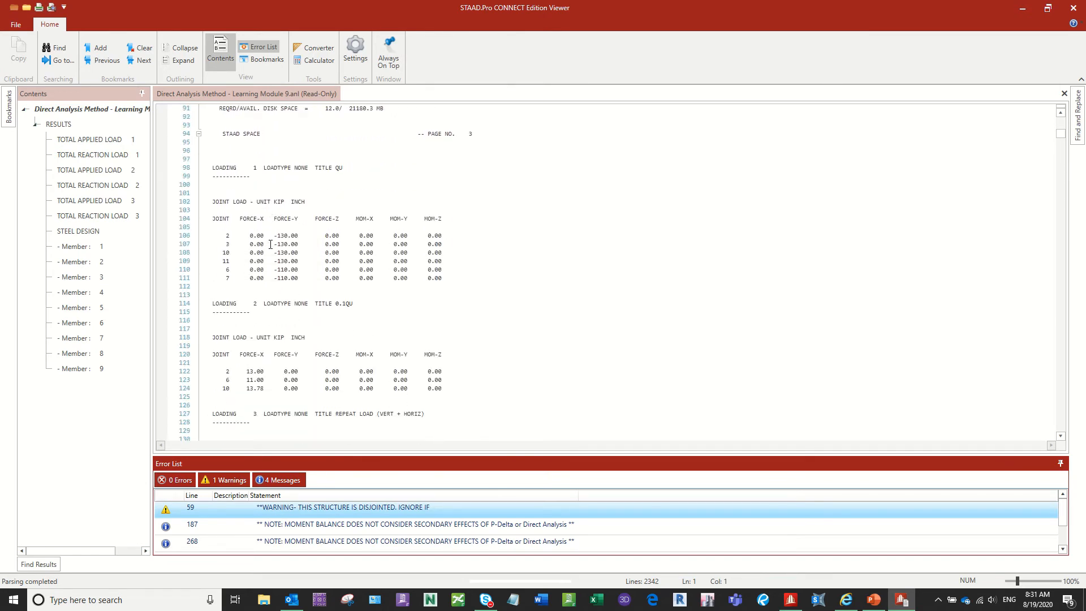
scroll(271, 244, "down", 1)
scroll(271, 244, "down", 1)
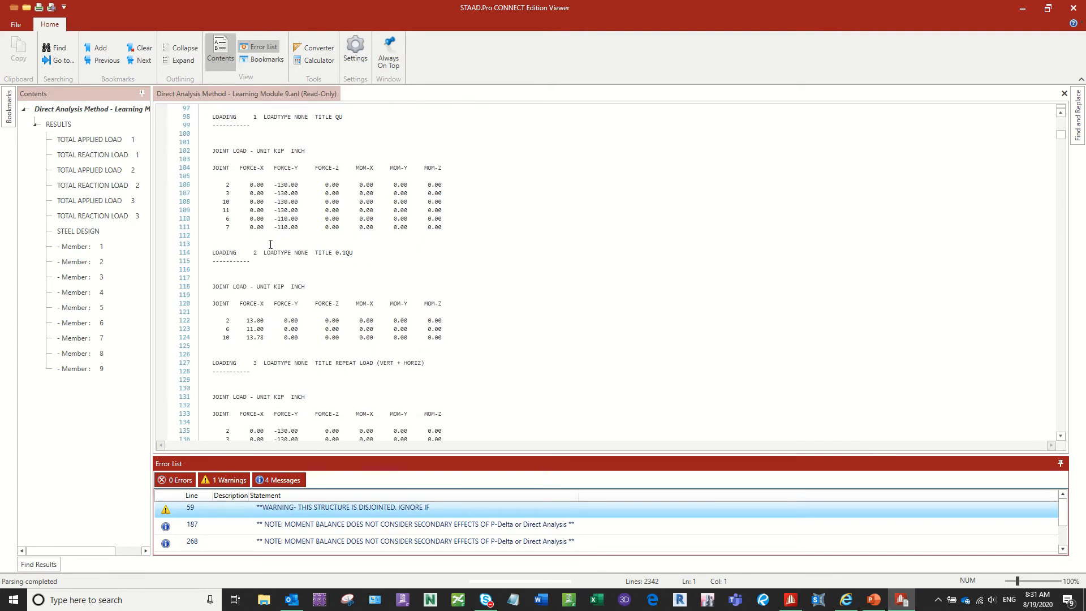
scroll(270, 244, "down", 1)
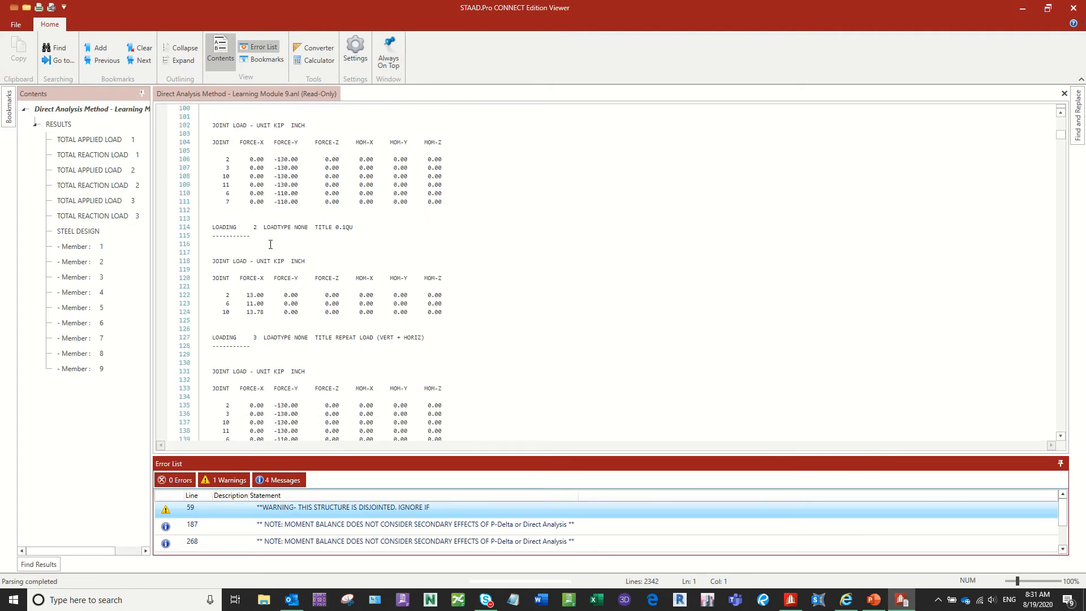
scroll(270, 244, "down", 2)
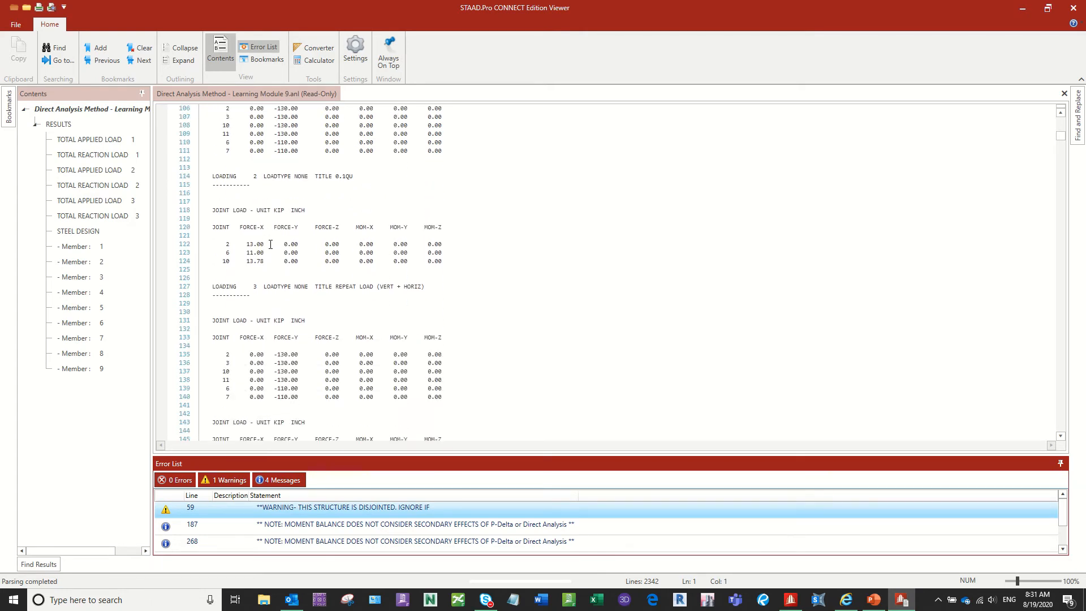
scroll(270, 244, "down", 4)
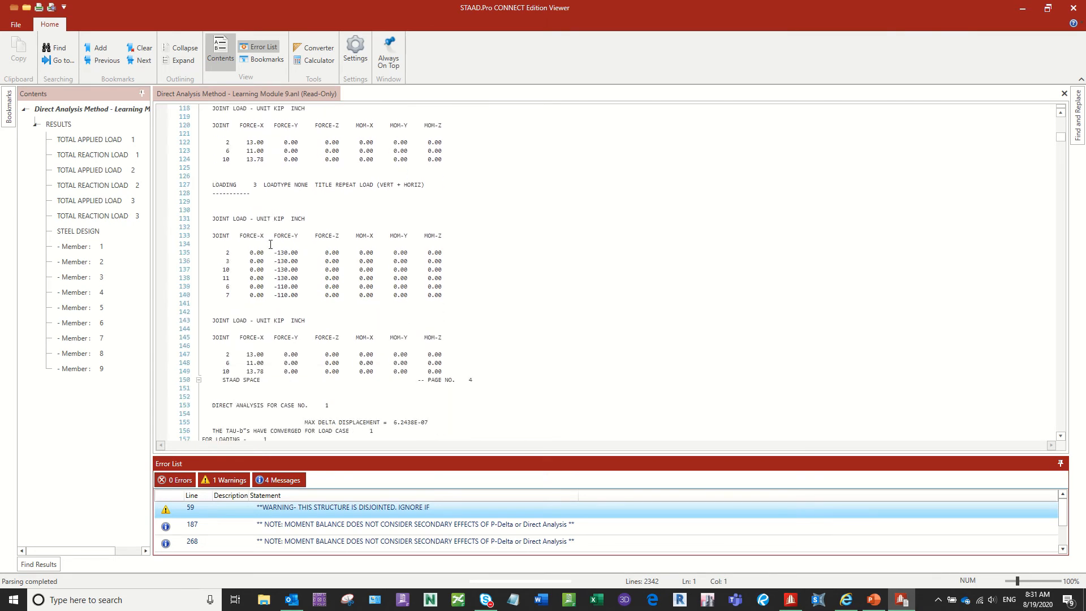
Go to the STEEL DESIGN results and read the AISC 360-16 axis conventions, design messages and abbreviations.
left_click(75, 233)
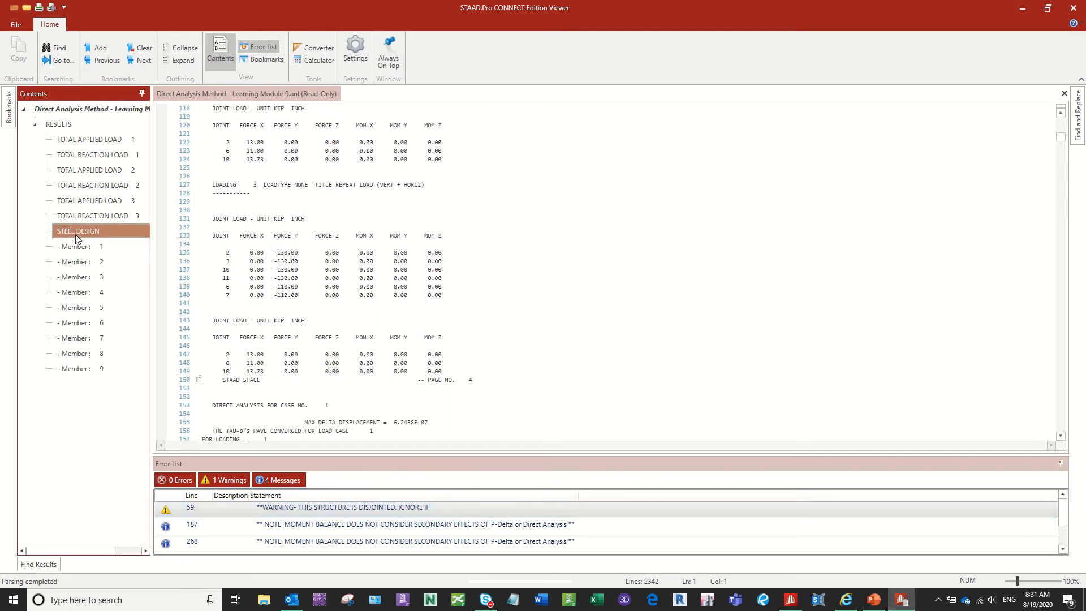
left_click(75, 238)
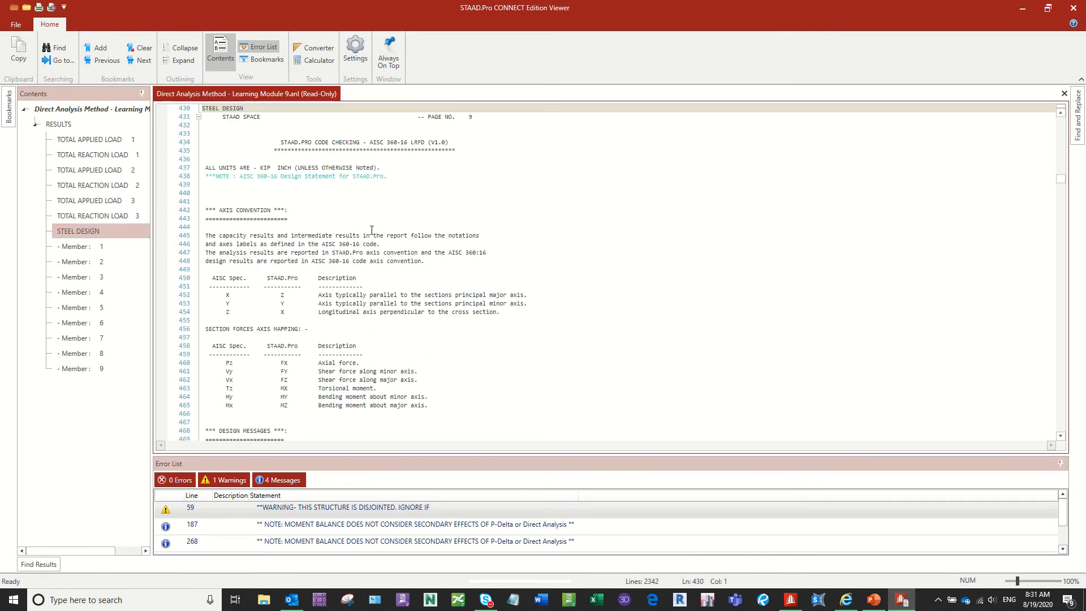
scroll(457, 260, "down", 3)
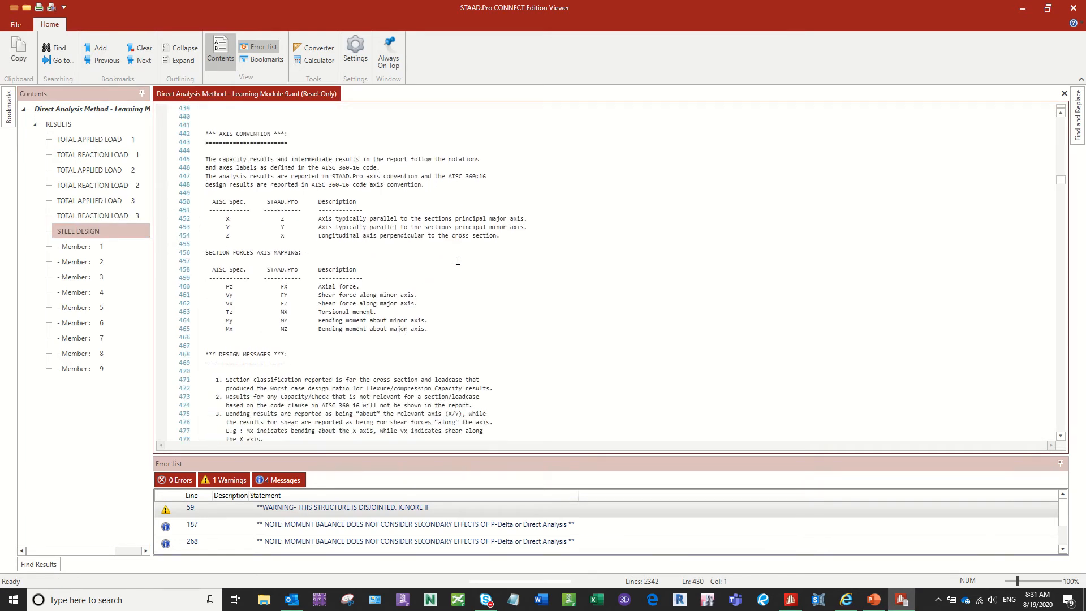
scroll(458, 260, "down", 2)
scroll(457, 260, "down", 4)
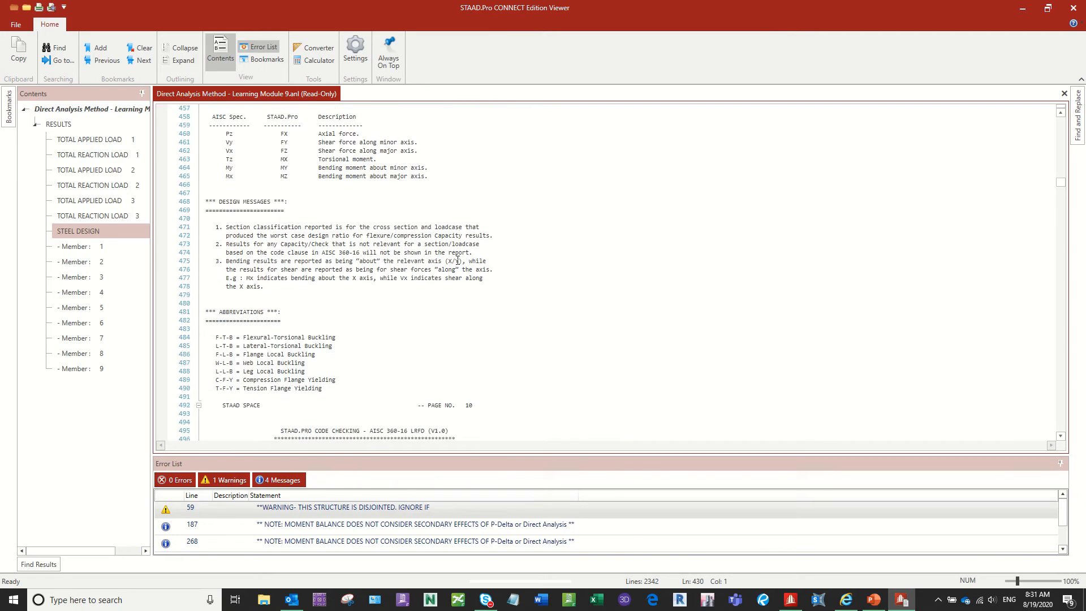
scroll(457, 260, "down", 10)
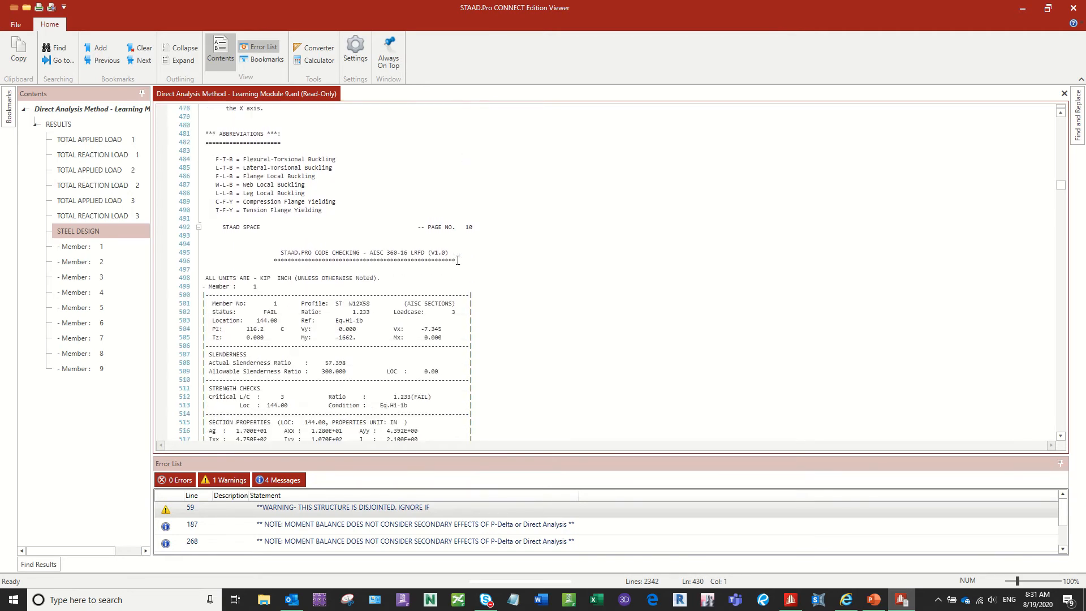
scroll(457, 260, "down", 1)
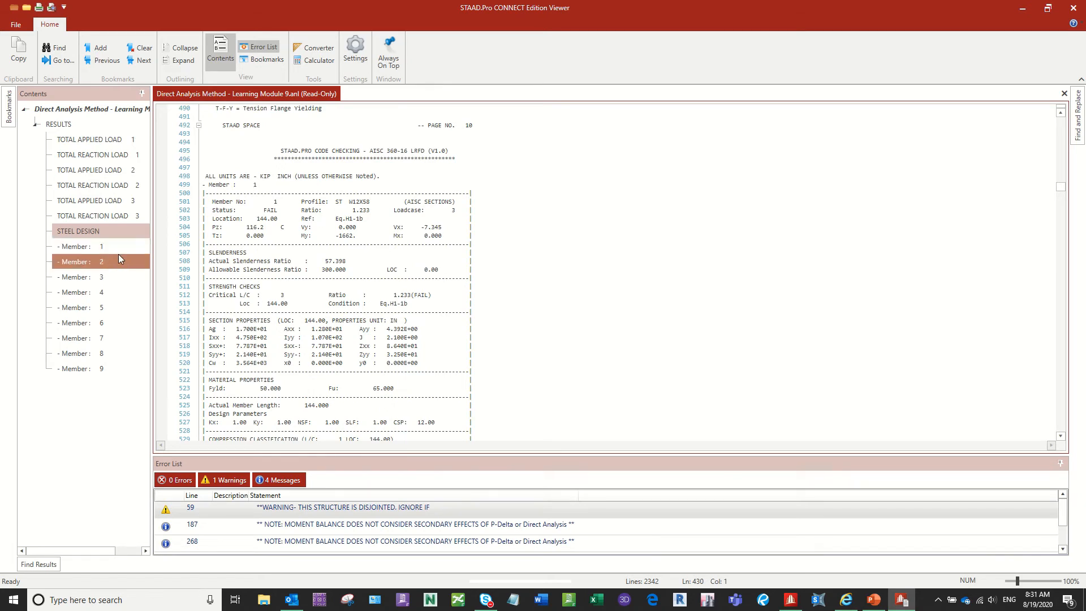
Examine the code check results of member 1, compare those of member 3, and close the output viewer.
left_click_drag(439, 295, 412, 295)
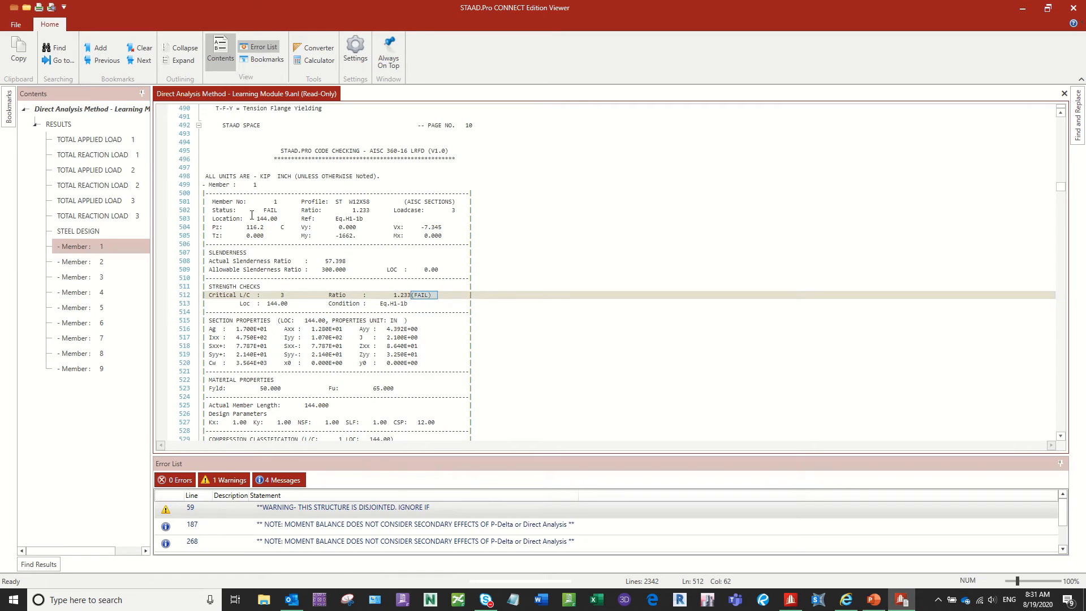
scroll(393, 330, "down", 3)
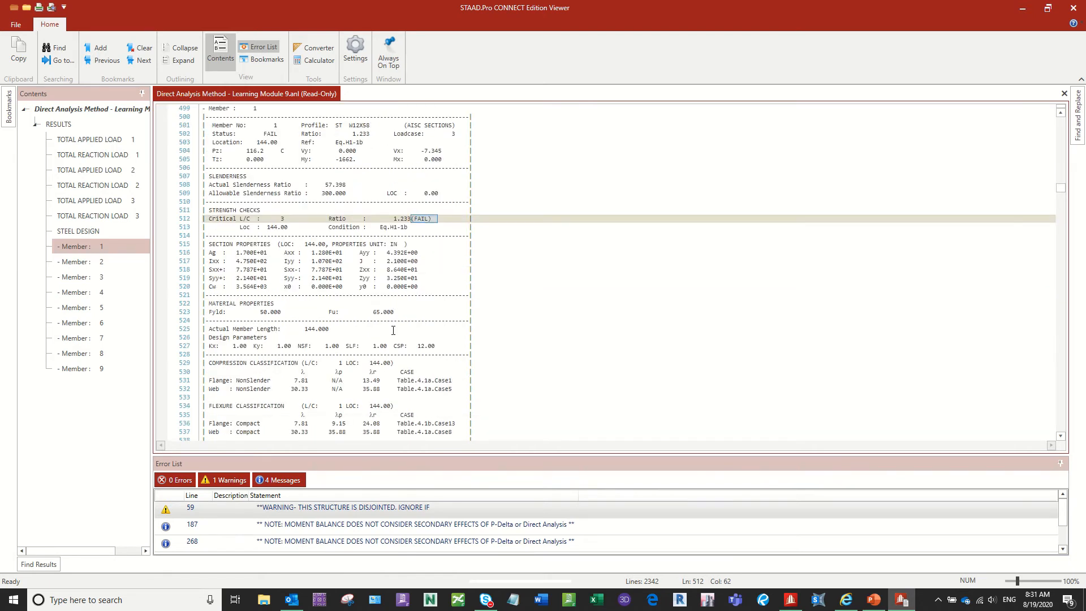
scroll(385, 303, "down", 3)
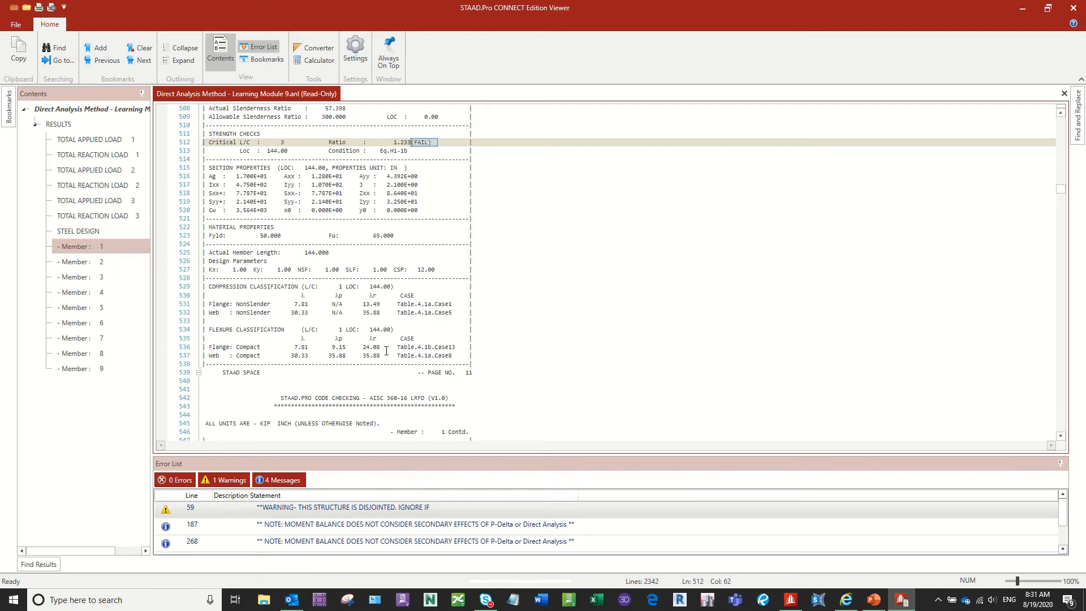
scroll(387, 354, "down", 3)
scroll(387, 354, "up", 6)
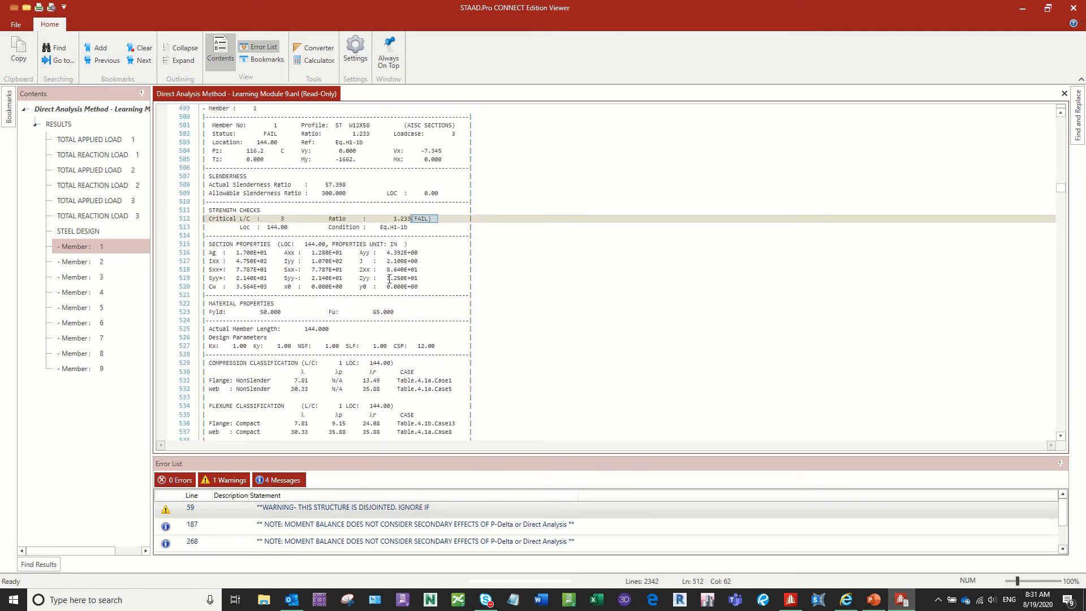
scroll(389, 278, "down", 3)
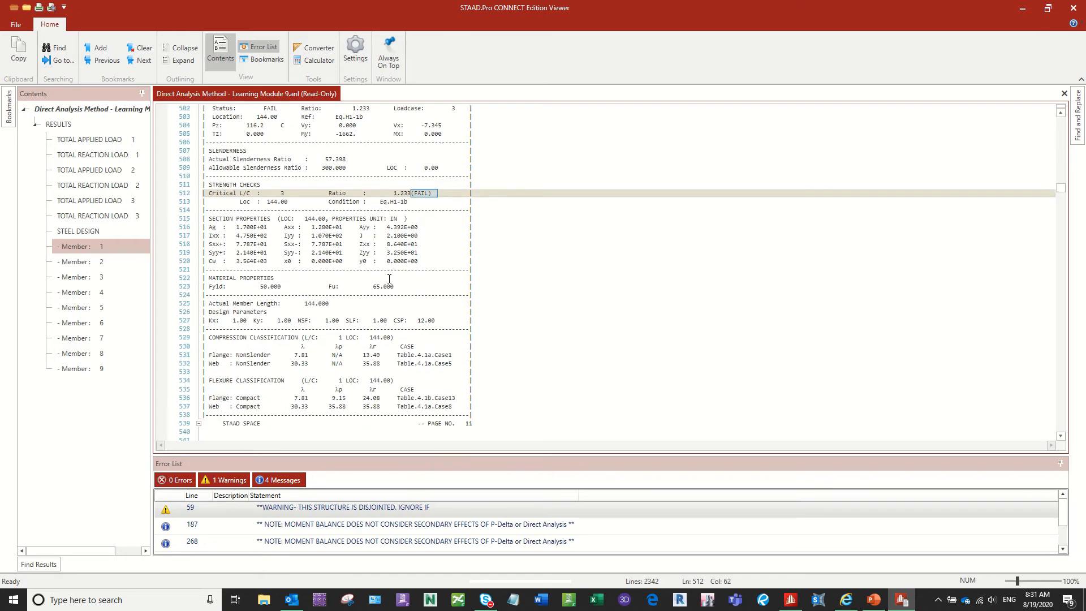
left_click(103, 277)
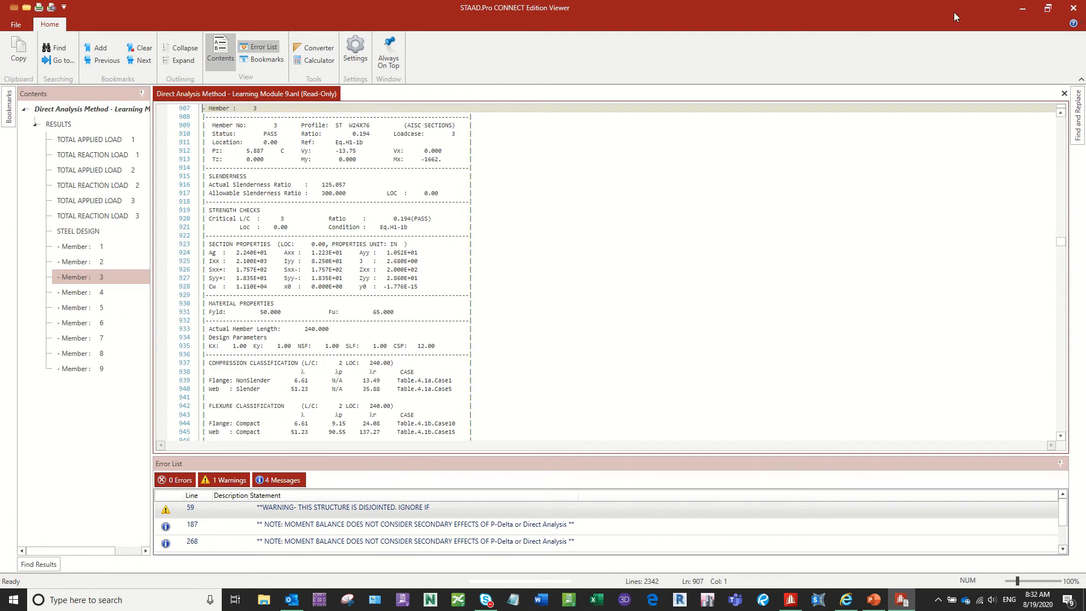
left_click(1072, 8)
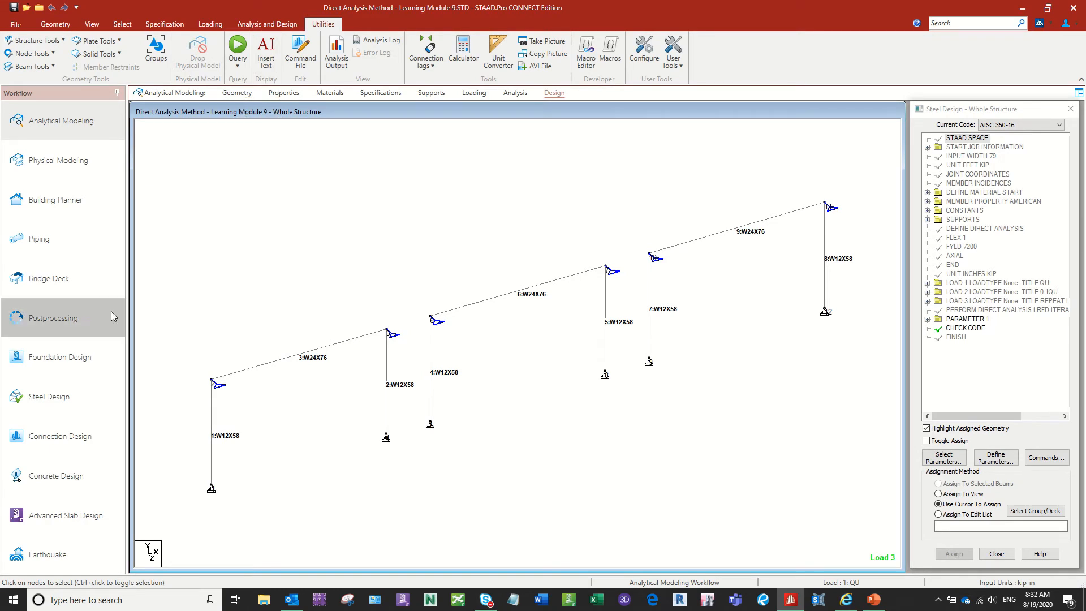
Enter the Postprocessing workflow and remove load cases 1 QU and 2 0.1QU from the results selection, keeping only 3 REPEAT LOAD (VERT + HORIZ).
left_click(56, 327)
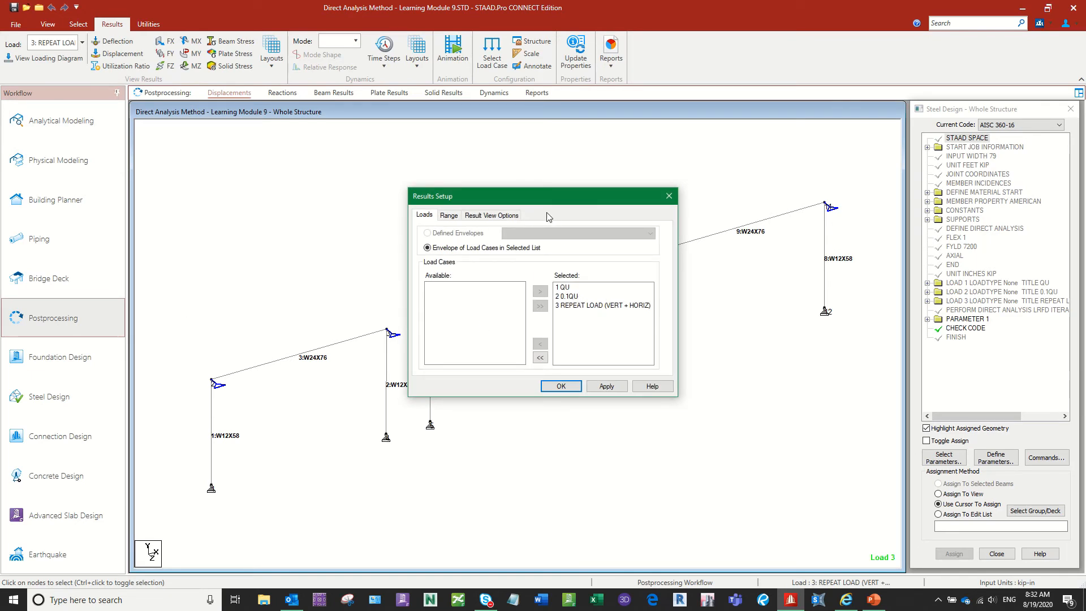
left_click_drag(516, 202, 546, 156)
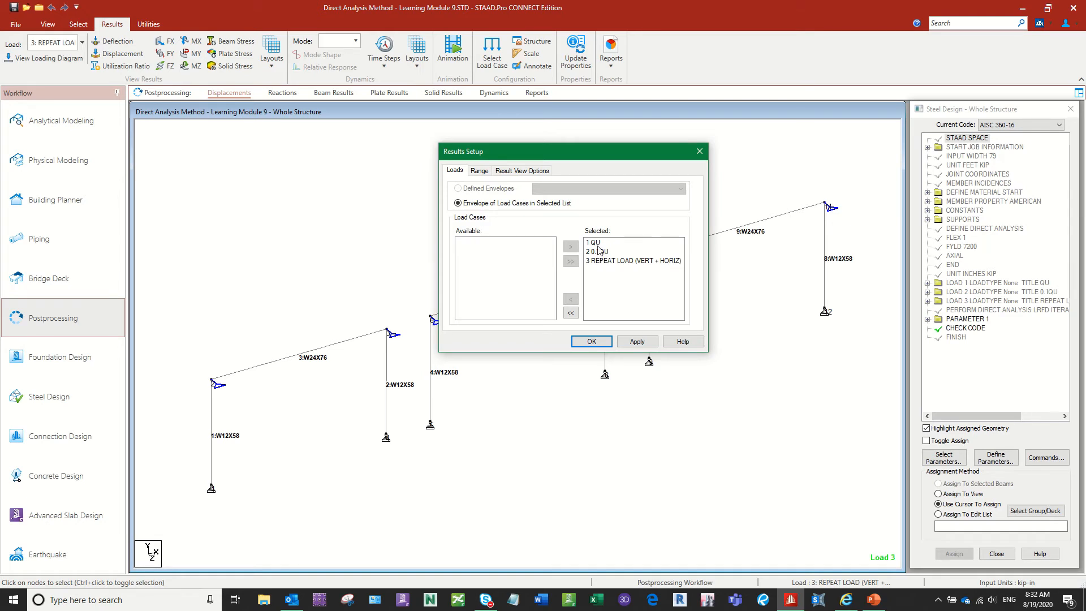
left_click(598, 244)
left_click(570, 301)
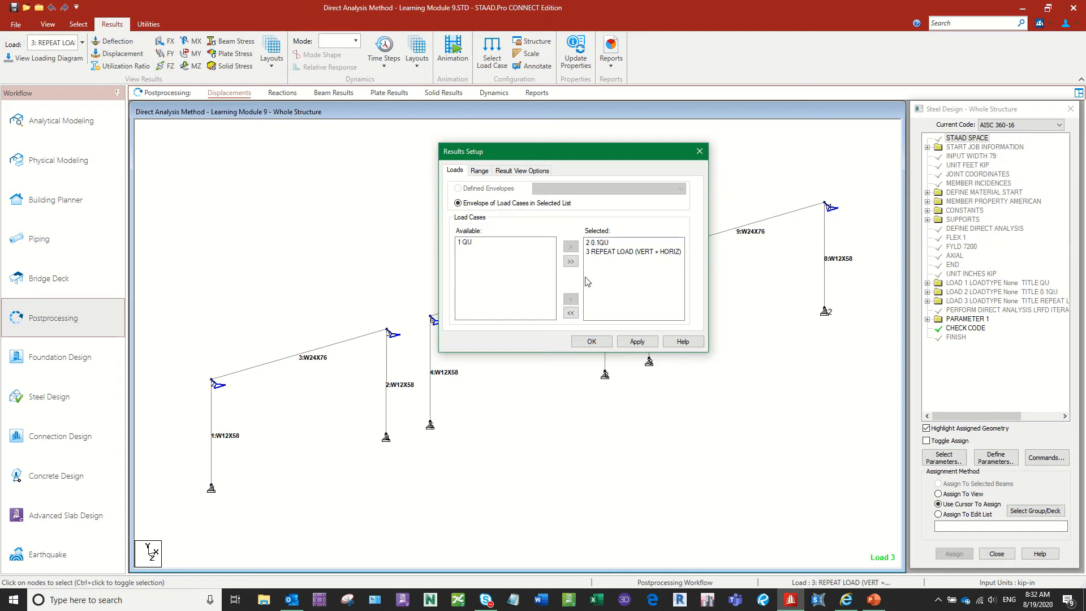
left_click(572, 301)
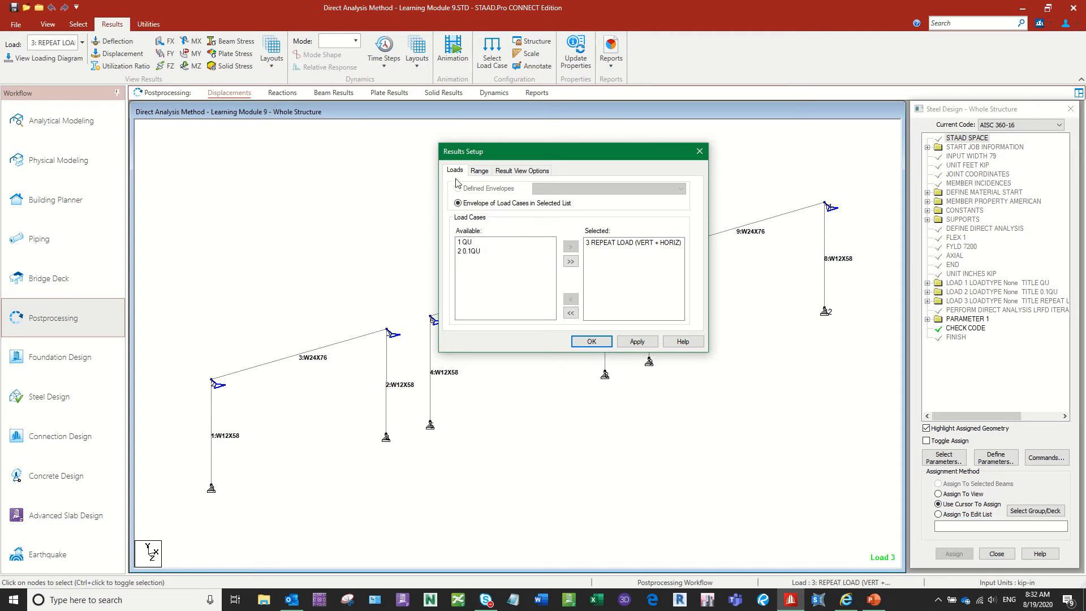
Review the range and result view options of the results setup and accept it with only load case 3 selected.
left_click(478, 172)
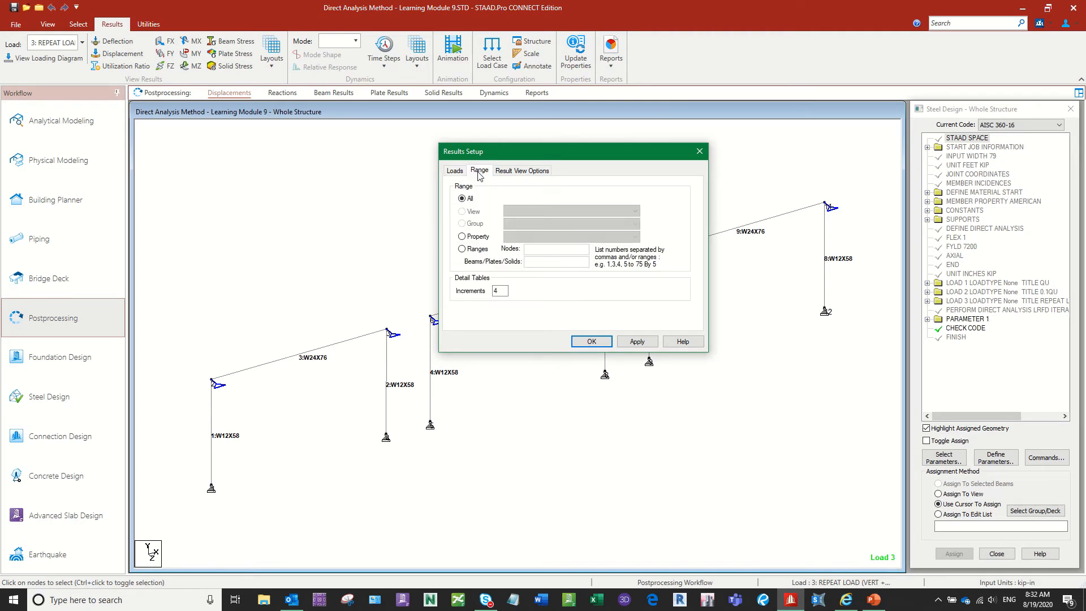
left_click(507, 176)
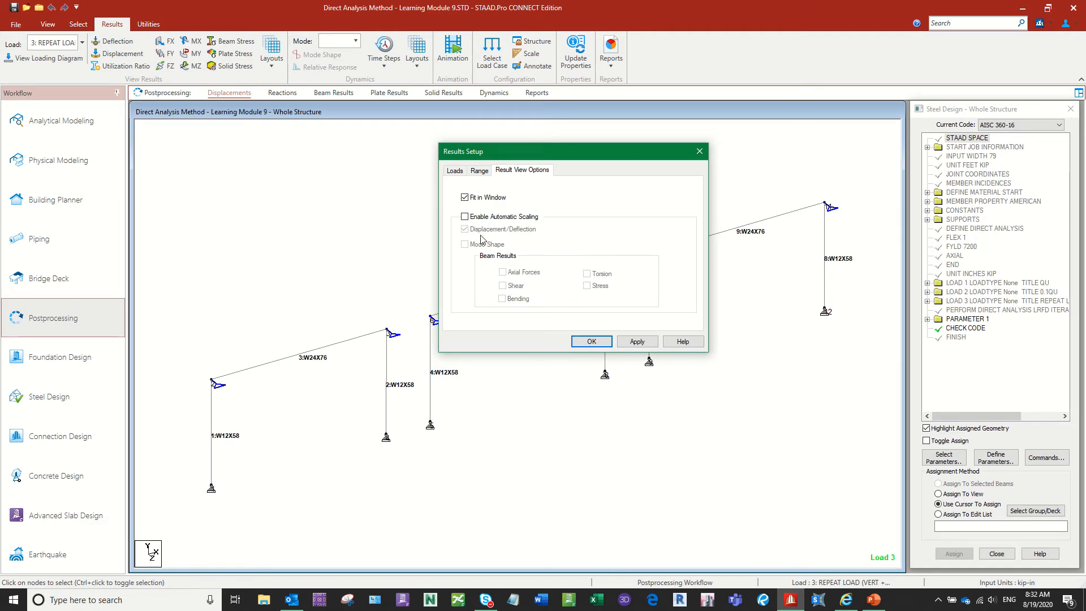
left_click(482, 171)
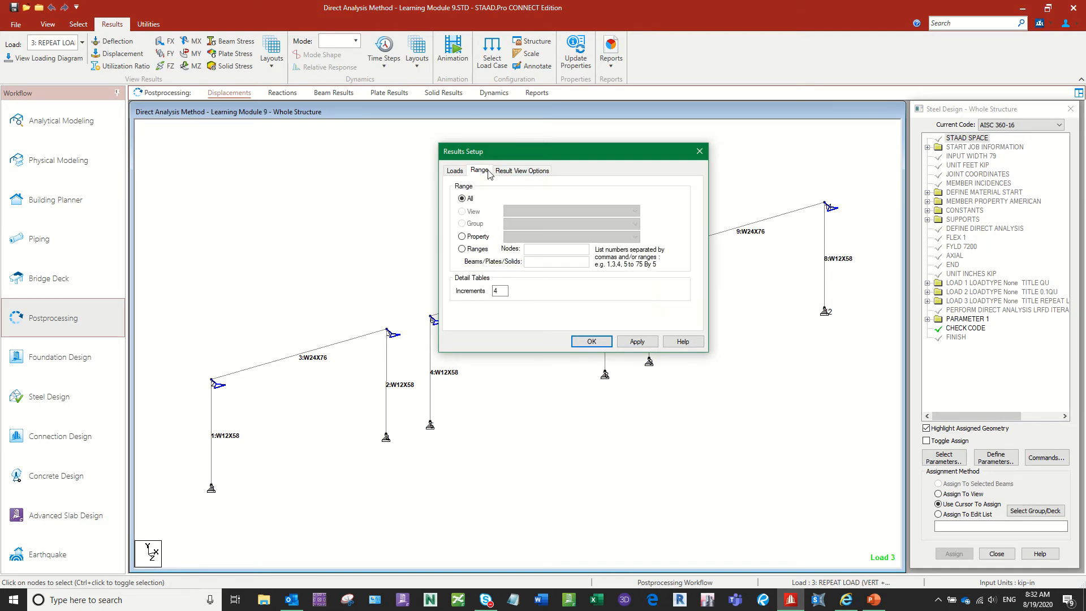
left_click(453, 172)
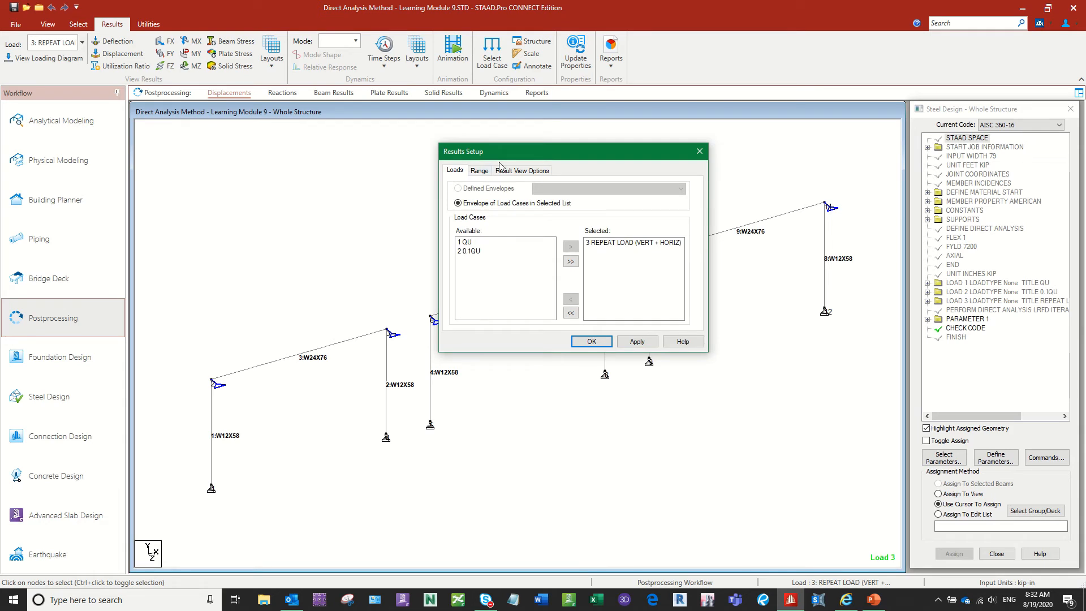
left_click_drag(513, 151, 486, 141)
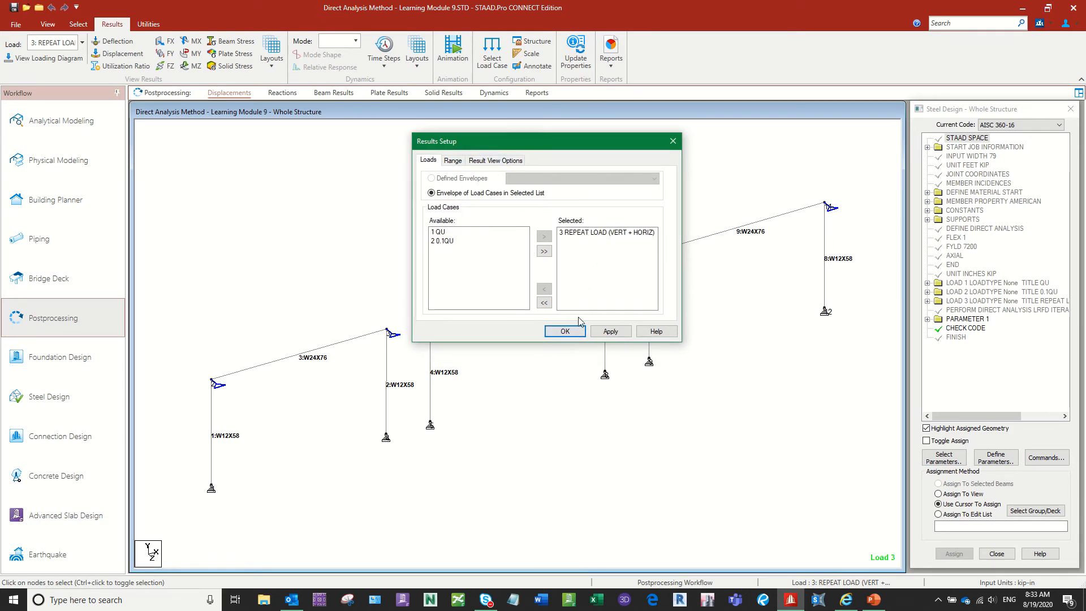
left_click(565, 331)
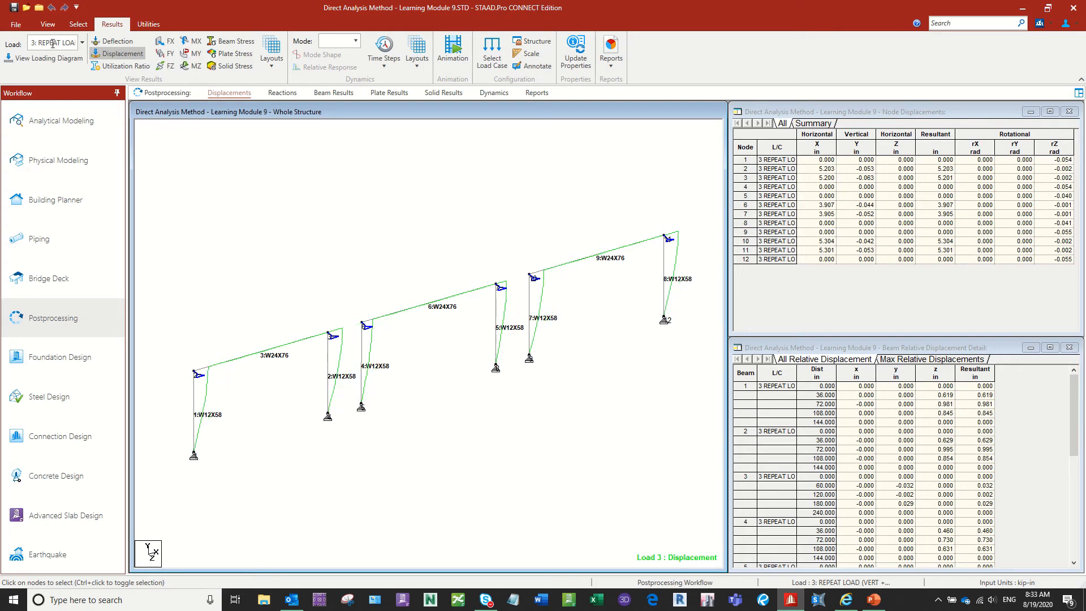
View the frames in front elevation and examine the displacements of nodes 2 and 3 of the first frame.
left_click(47, 24)
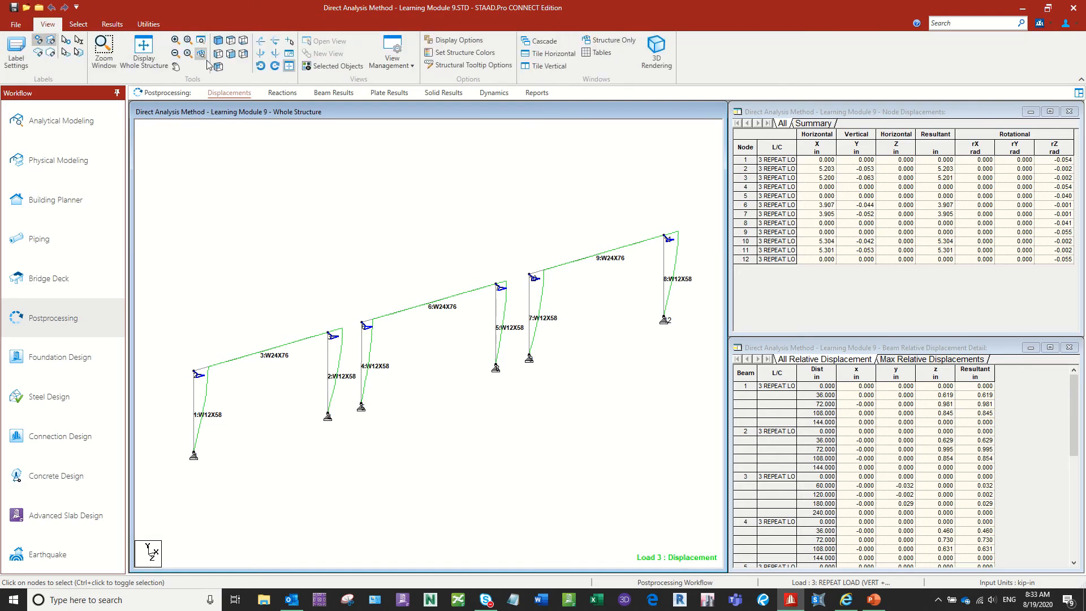
left_click(231, 56)
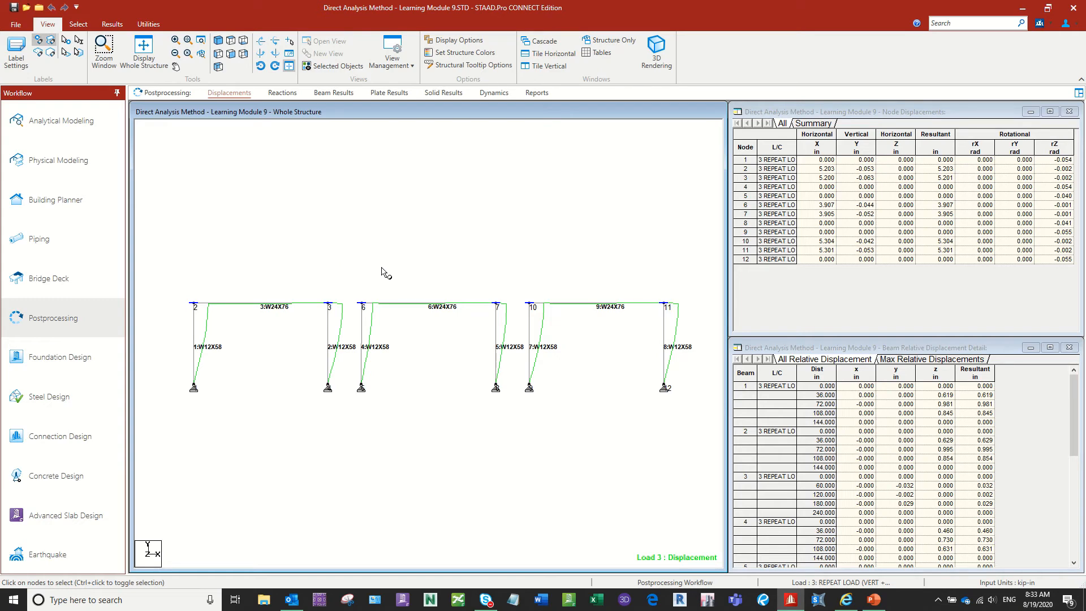
left_click(747, 169)
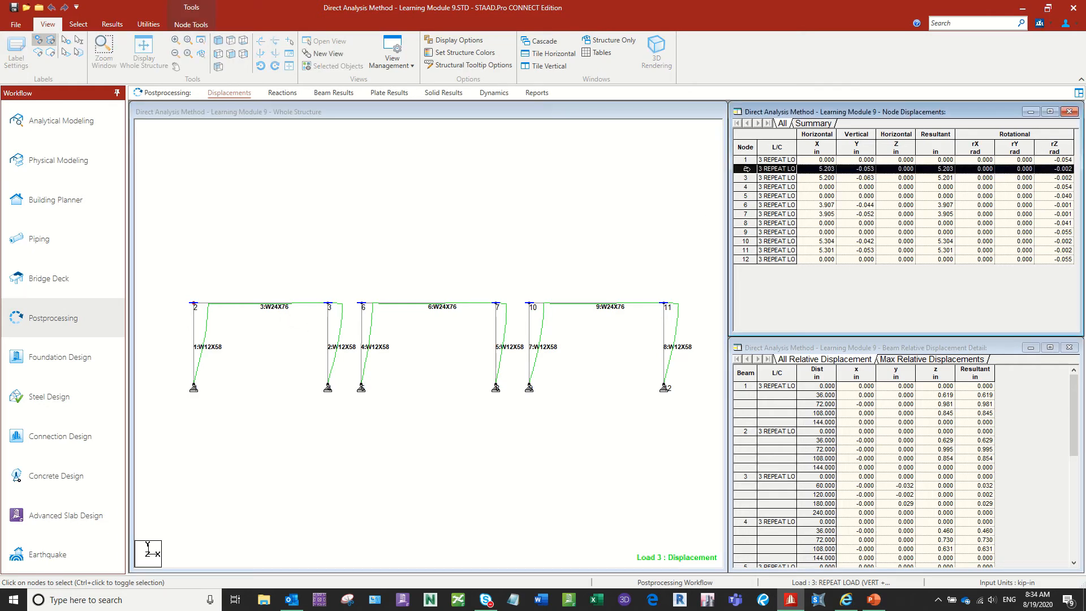
left_click(747, 177)
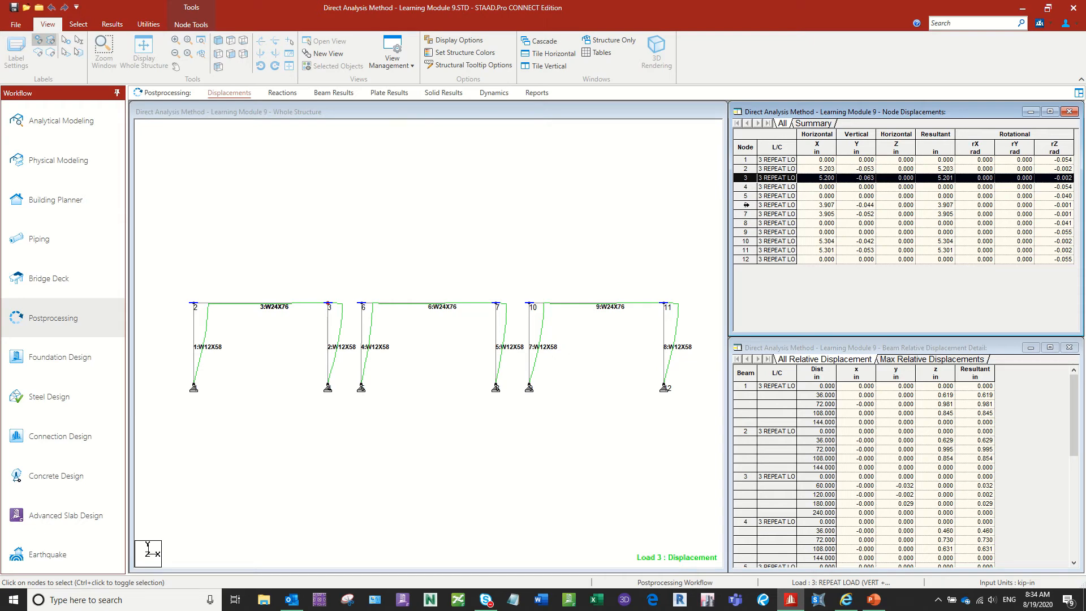
Examine the displacements of nodes 6 and 7 of the middle frame and compare those of nodes 10 and 11.
left_click(746, 204)
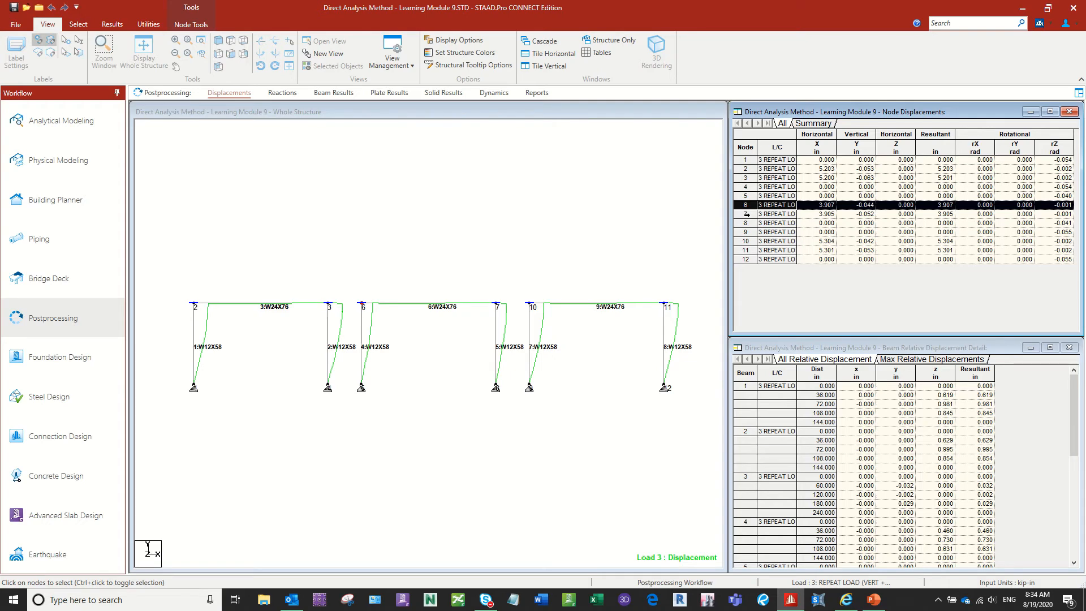
left_click(747, 214)
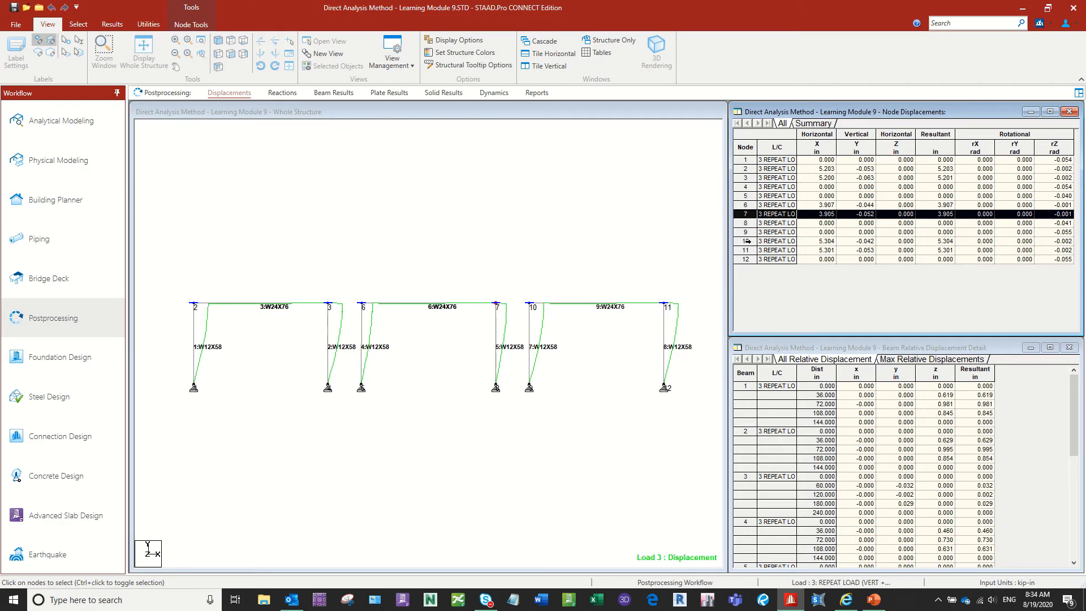
left_click(744, 241)
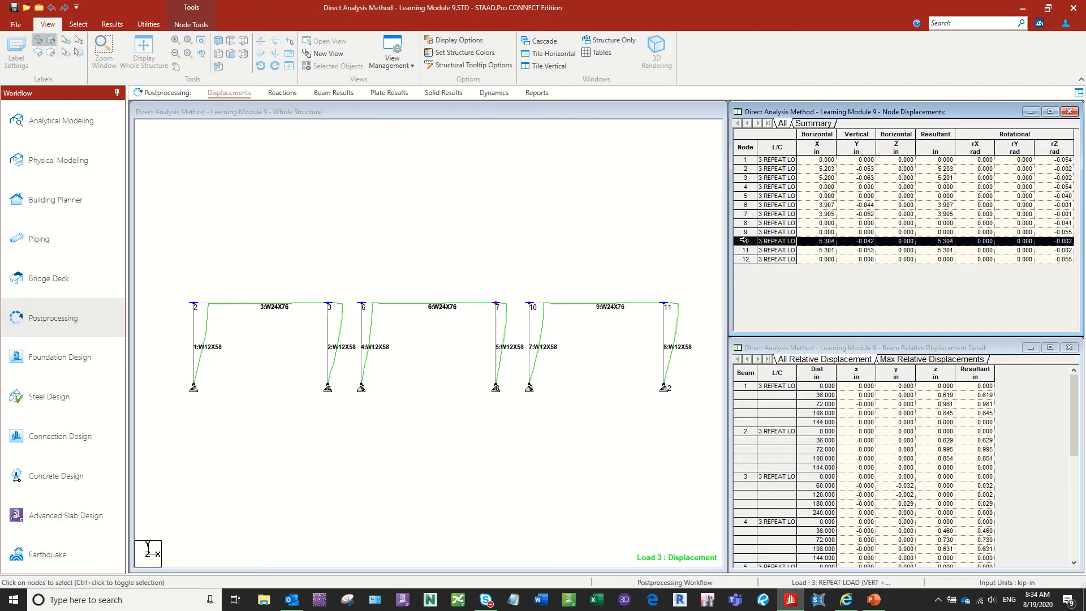
left_click(746, 249)
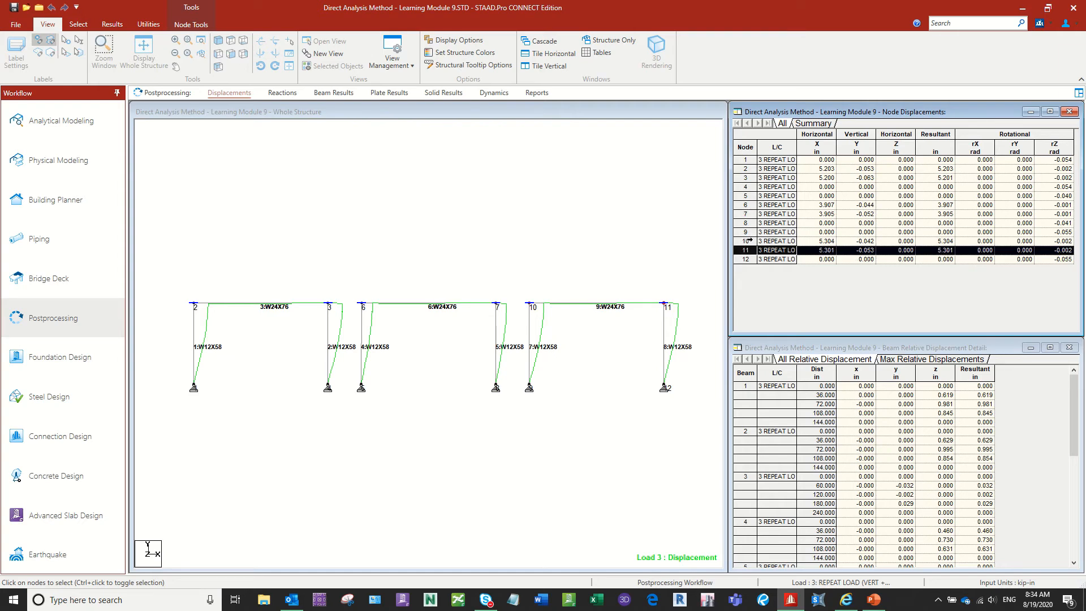
left_click(747, 242)
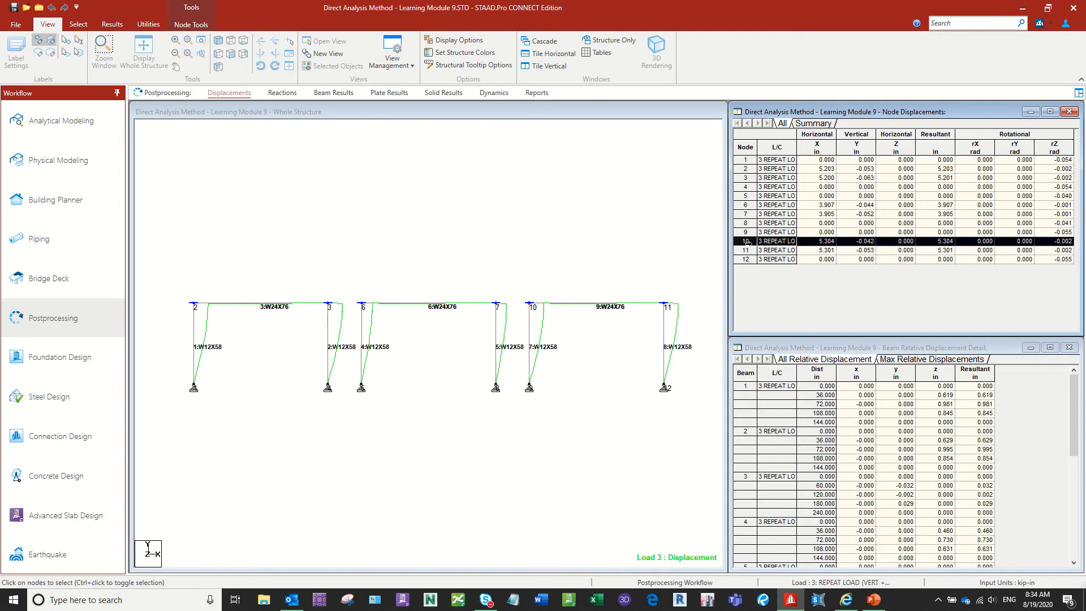
left_click(749, 248)
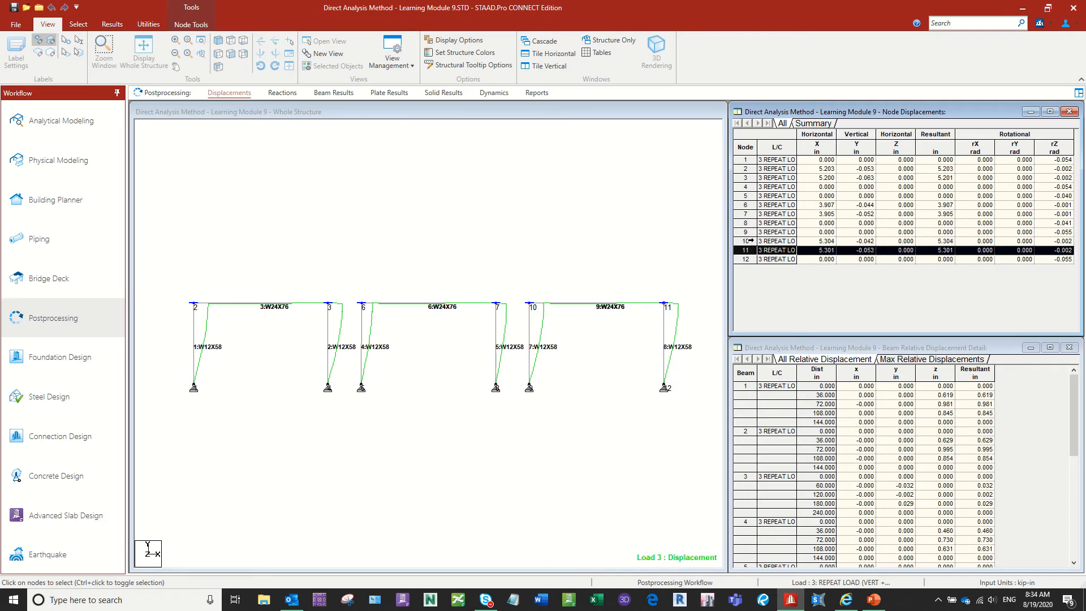
left_click(748, 241)
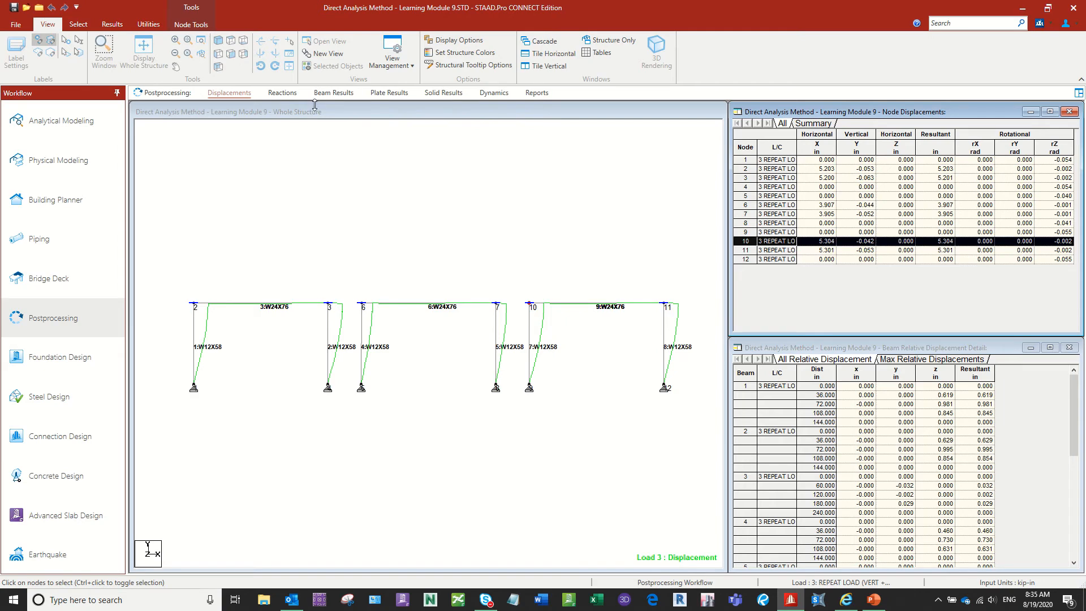
Go to the beam results and set the structure diagrams to show Bending yy instead of Bending zz.
left_click(333, 93)
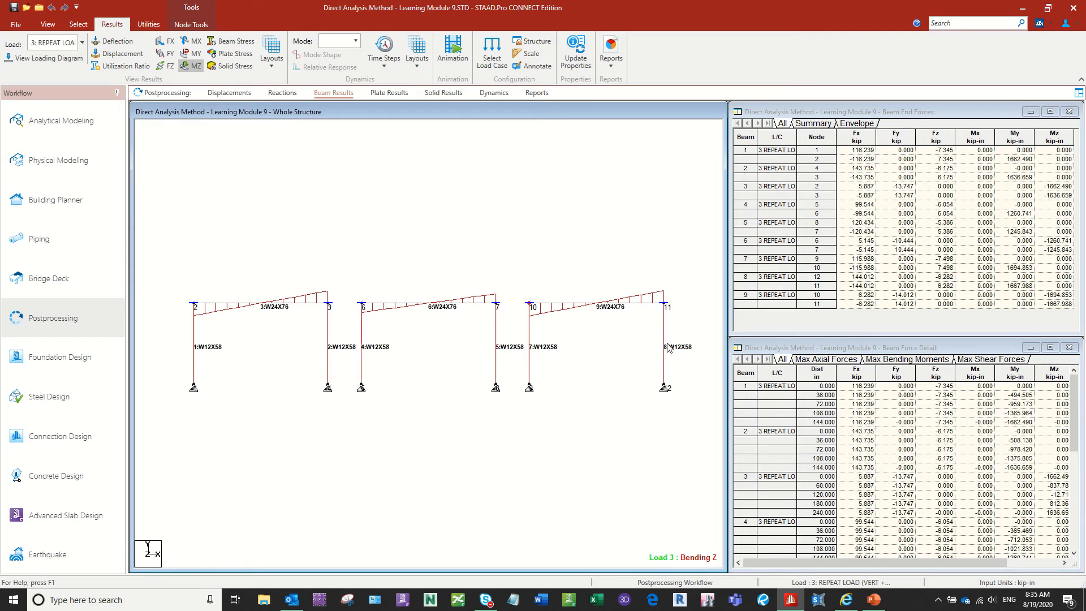
mouse_move(668, 349)
right_click(487, 177)
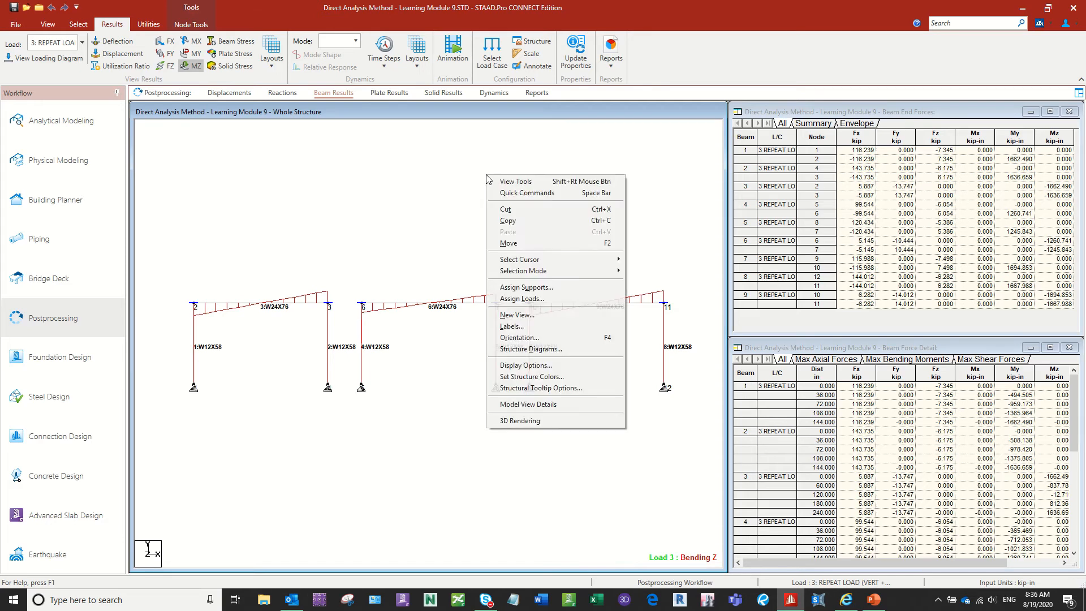
left_click(506, 349)
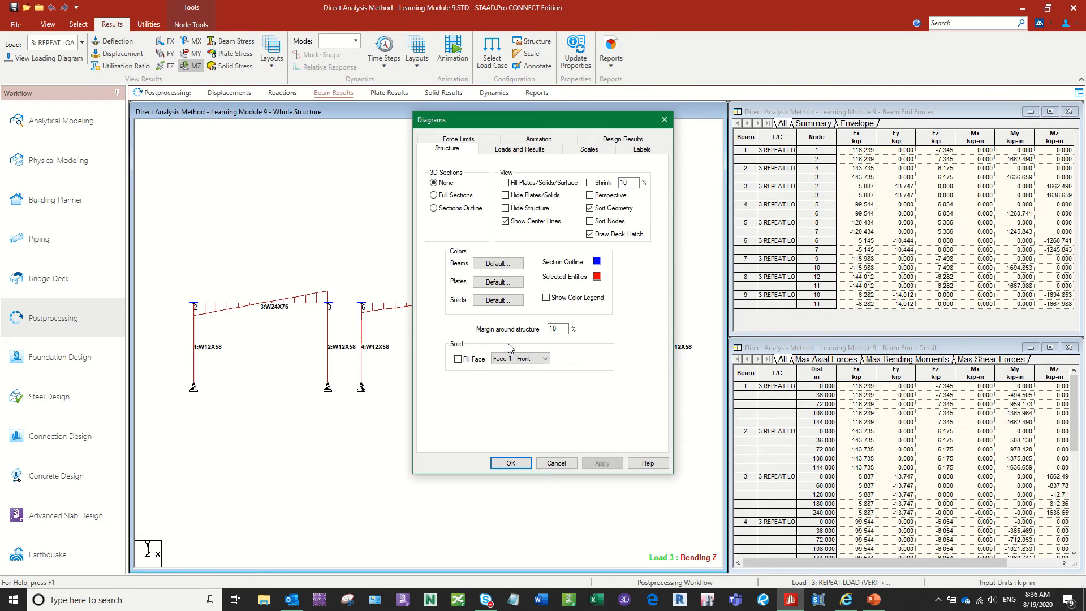
left_click(622, 138)
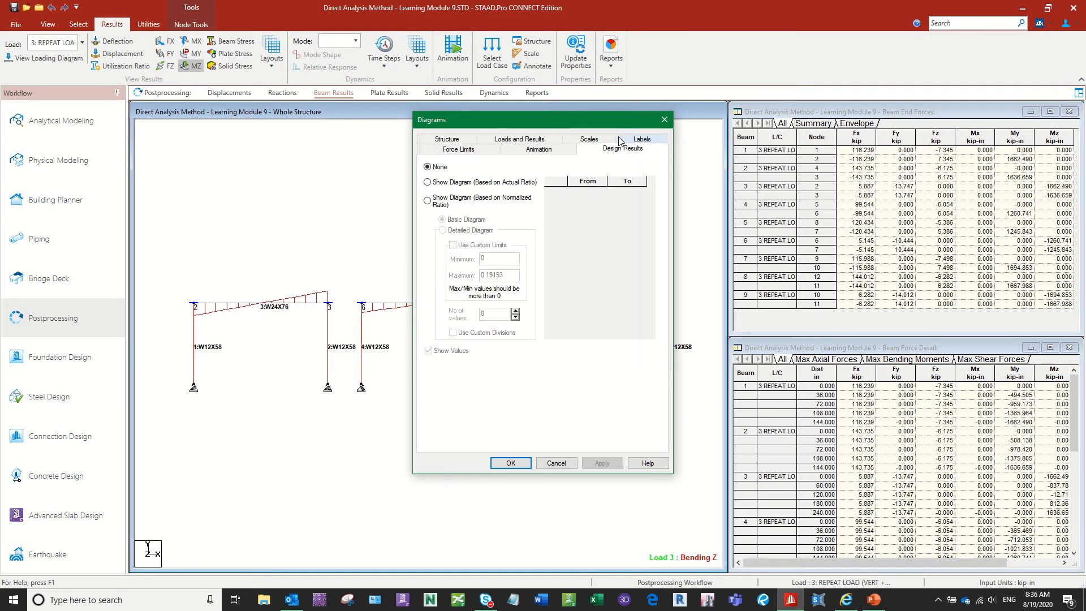
left_click(532, 140)
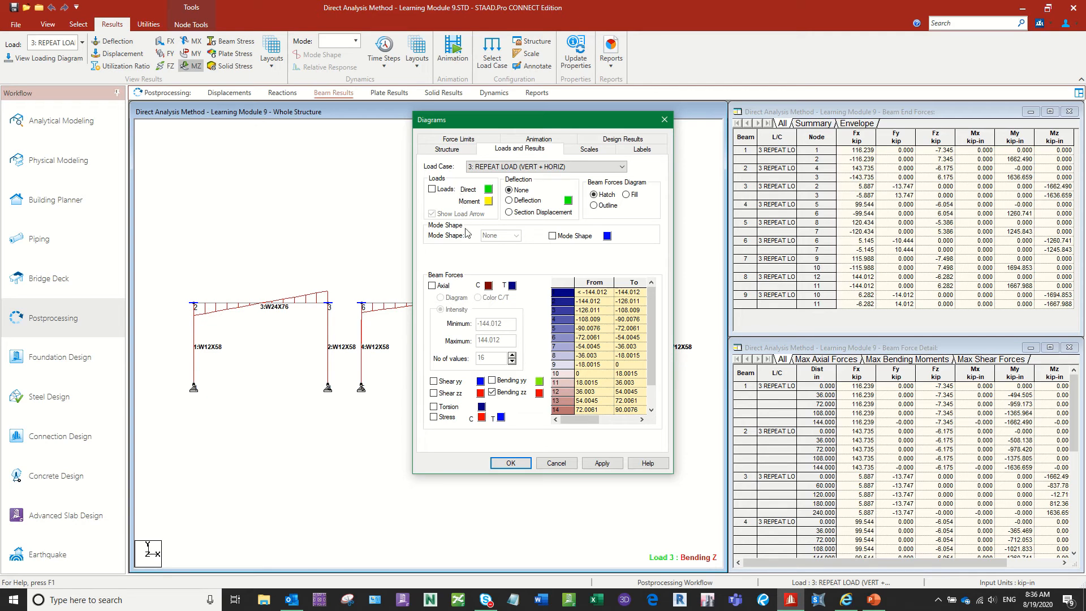
left_click(491, 380)
left_click(492, 392)
left_click(615, 464)
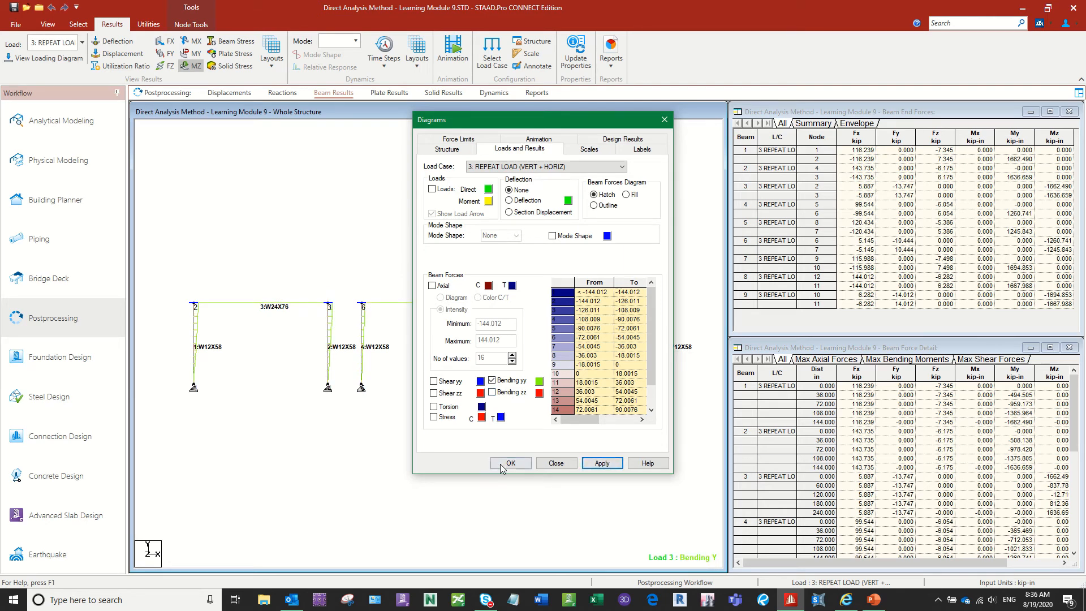
Set the color of the MY bending diagram to red and accept the diagram settings.
left_click(539, 382)
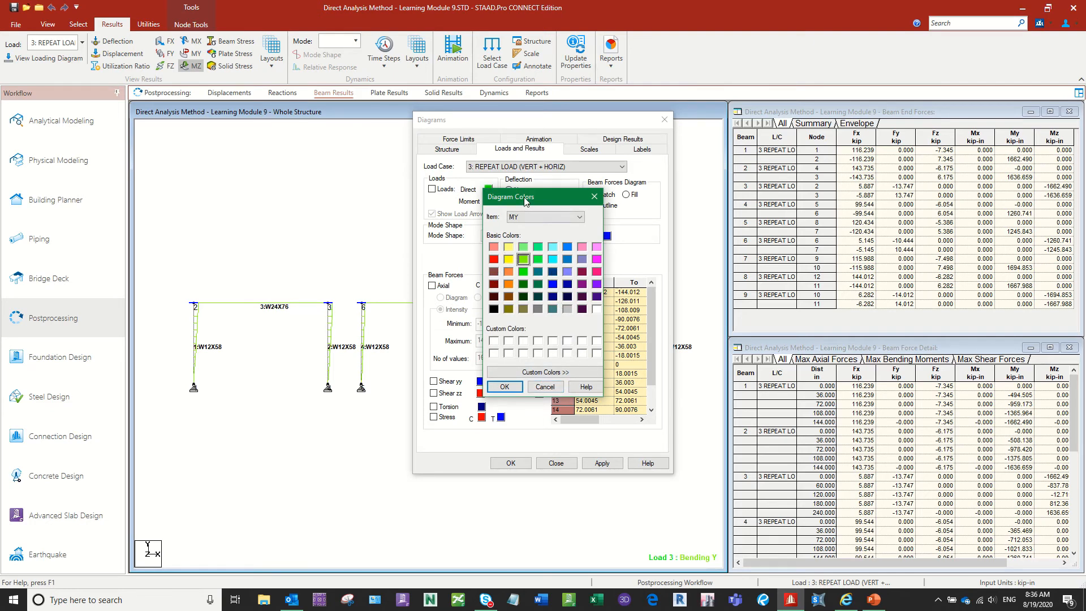
left_click_drag(523, 205, 603, 186)
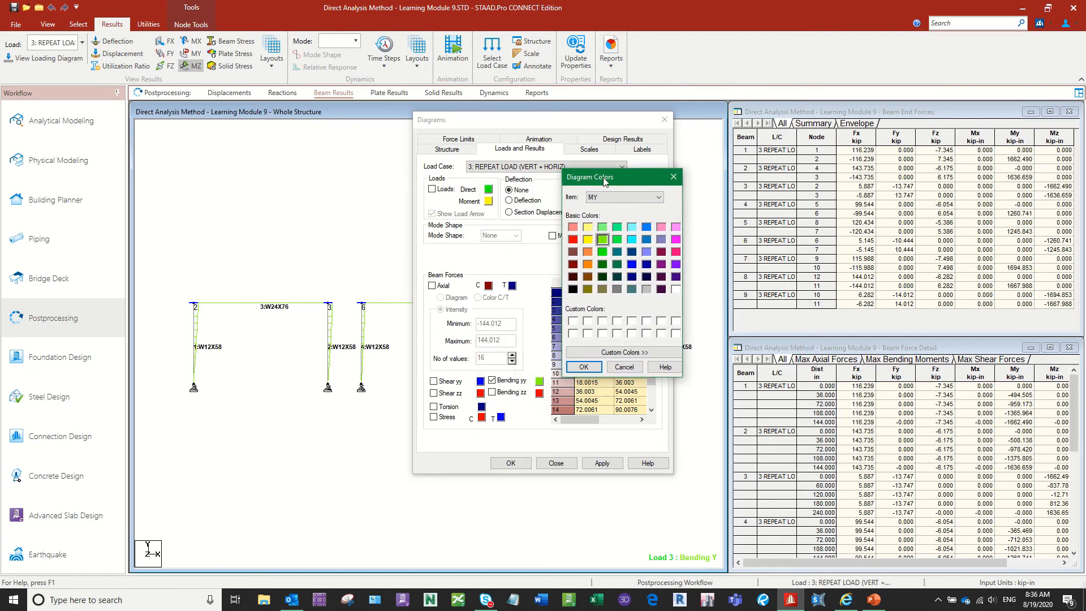
left_click(573, 239)
left_click(583, 367)
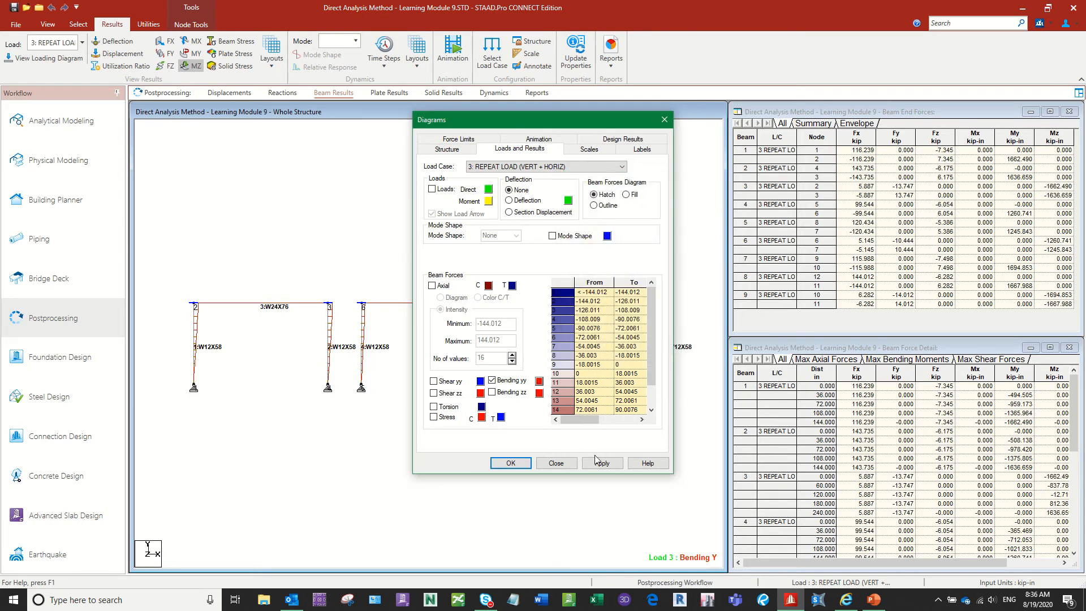
left_click(511, 464)
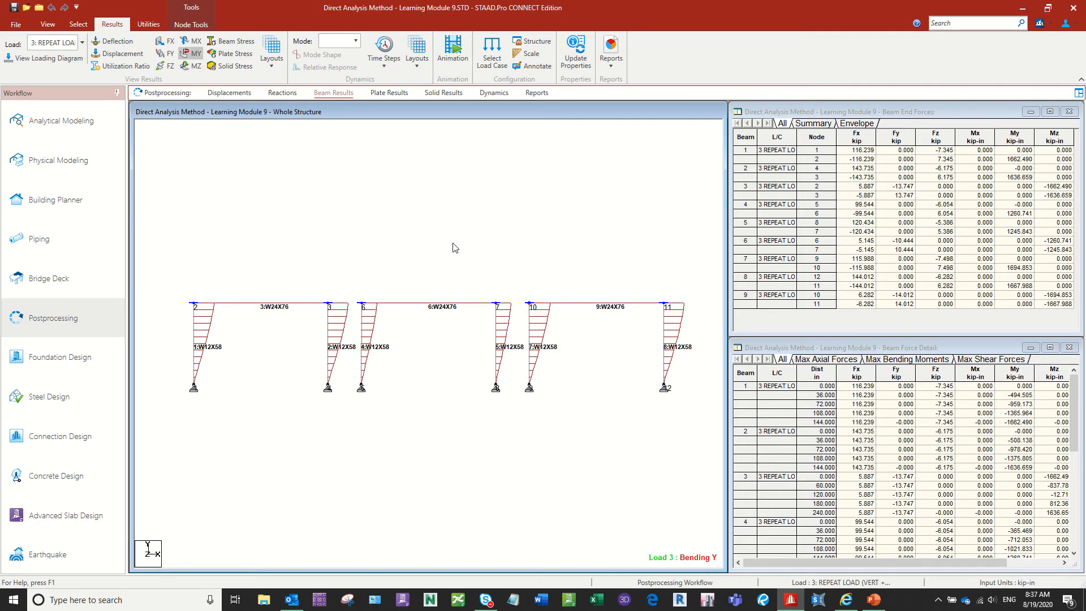
Display the applied loads of load case 3 on the frames together with the bending diagram, and hide them again.
right_click(454, 247)
left_click(508, 425)
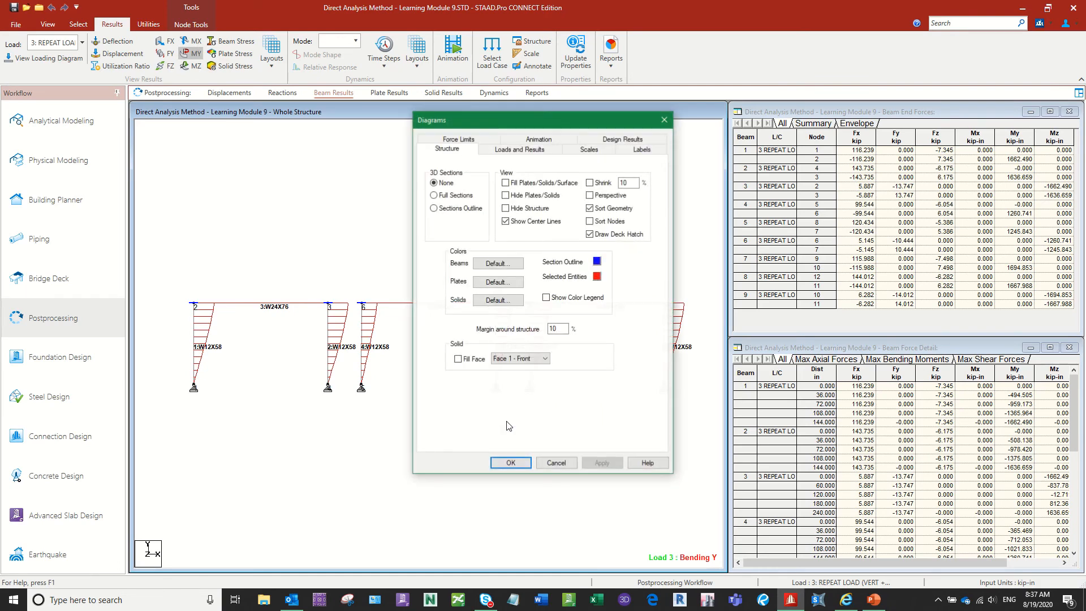
left_click(529, 150)
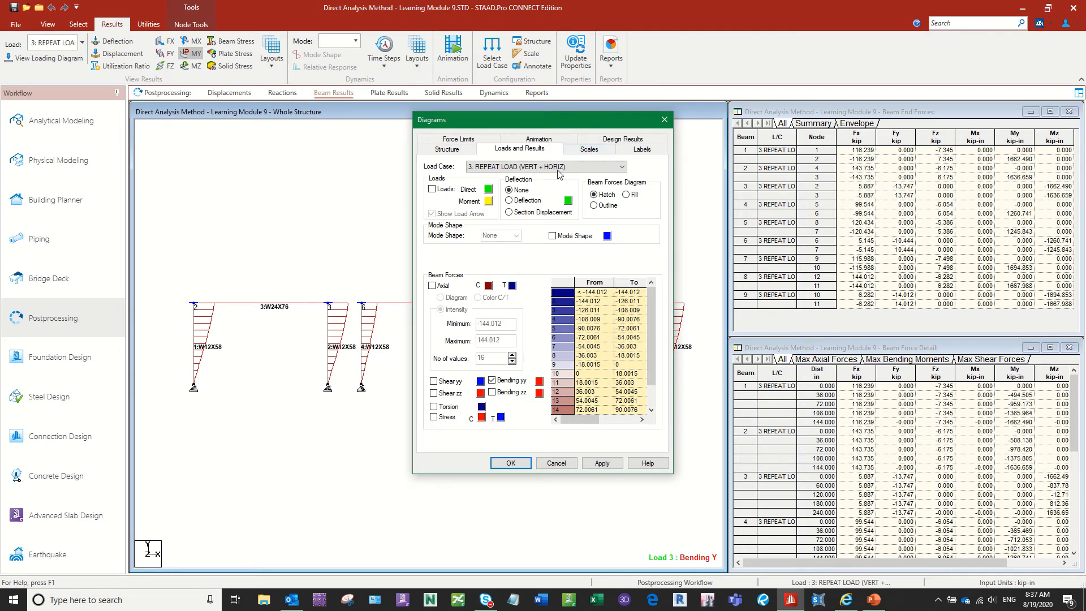
left_click(433, 189)
left_click(603, 463)
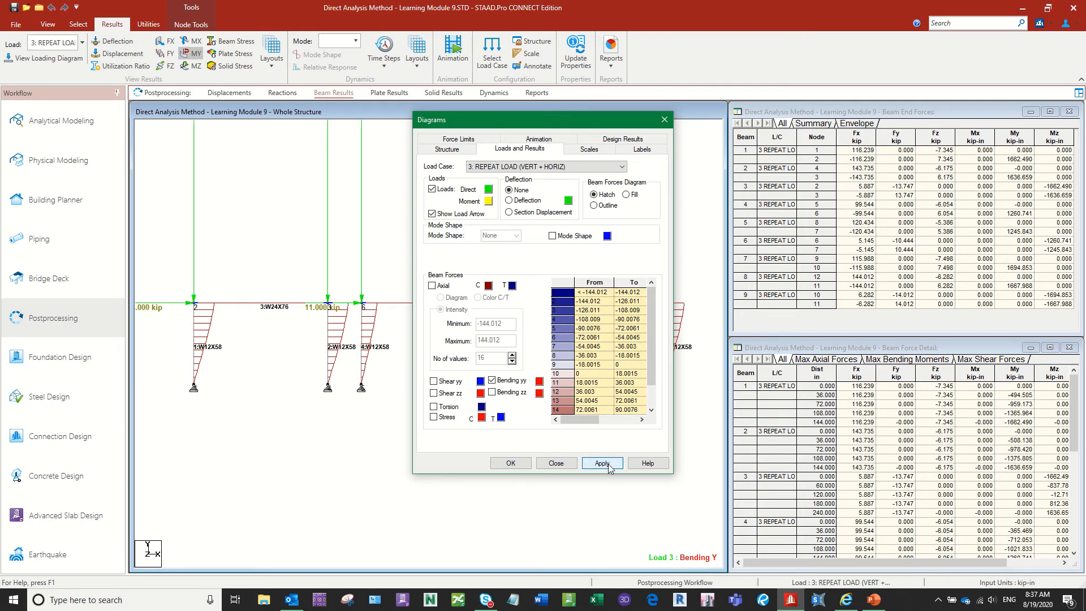
left_click(444, 193)
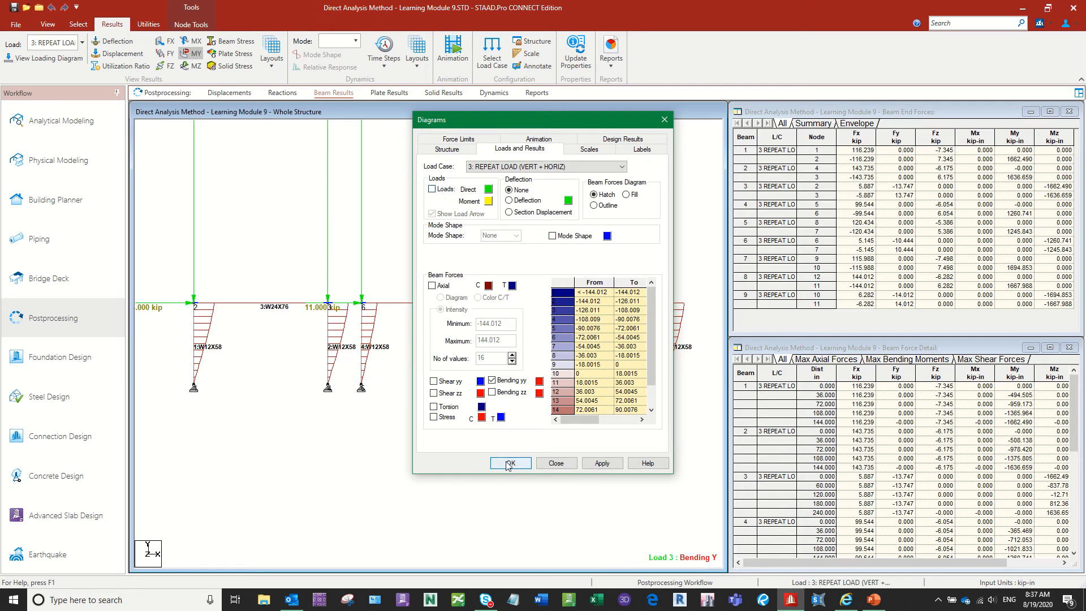
left_click(598, 463)
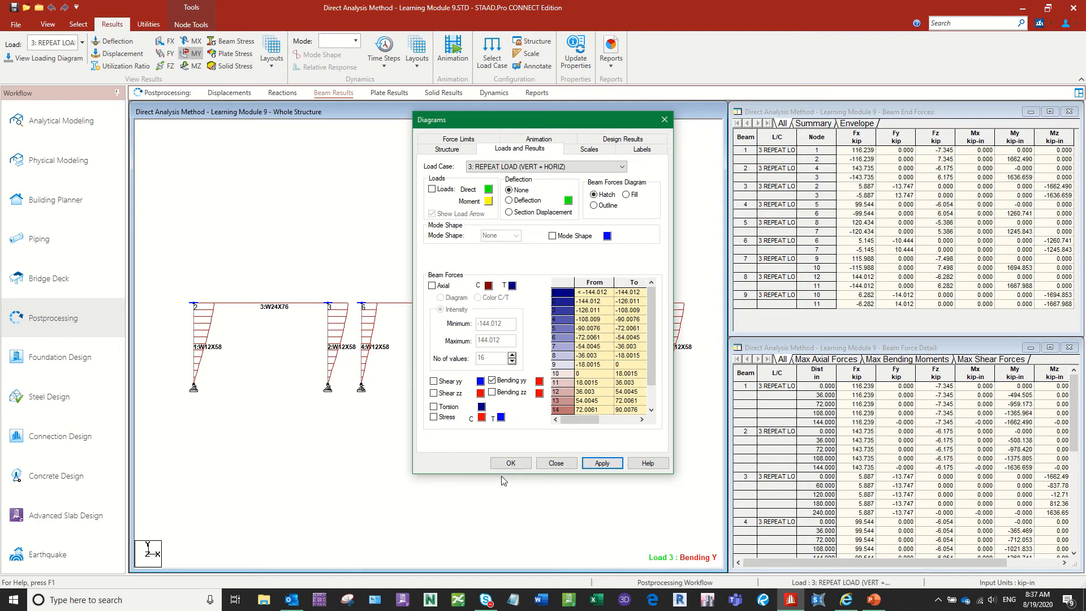
left_click(510, 462)
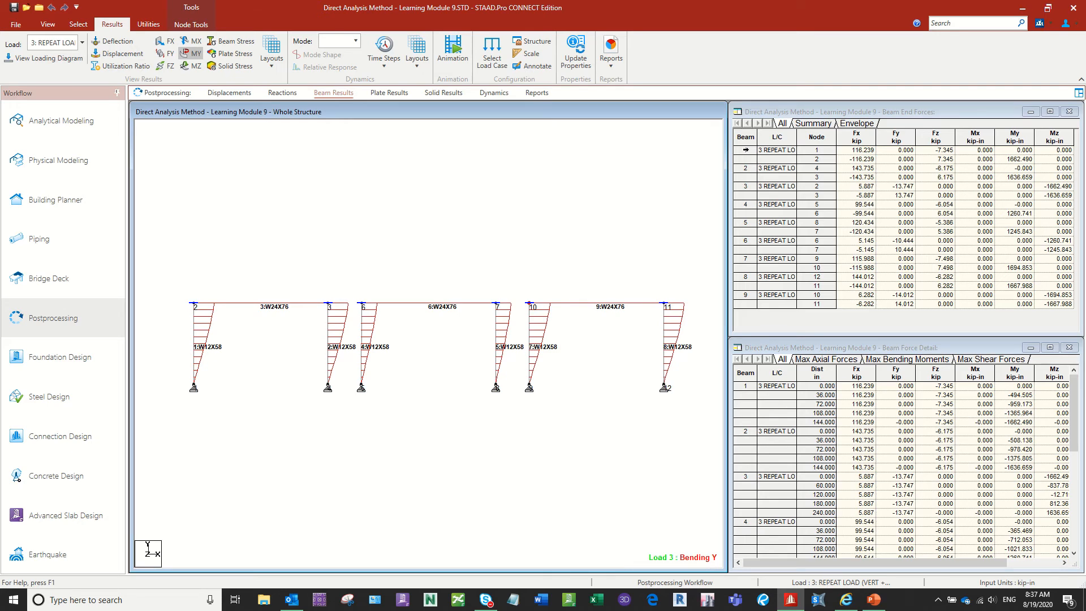
Examine the end forces of beam 1 at nodes 1 and 2, and review the summary and envelope of the beam end forces.
left_click(746, 150)
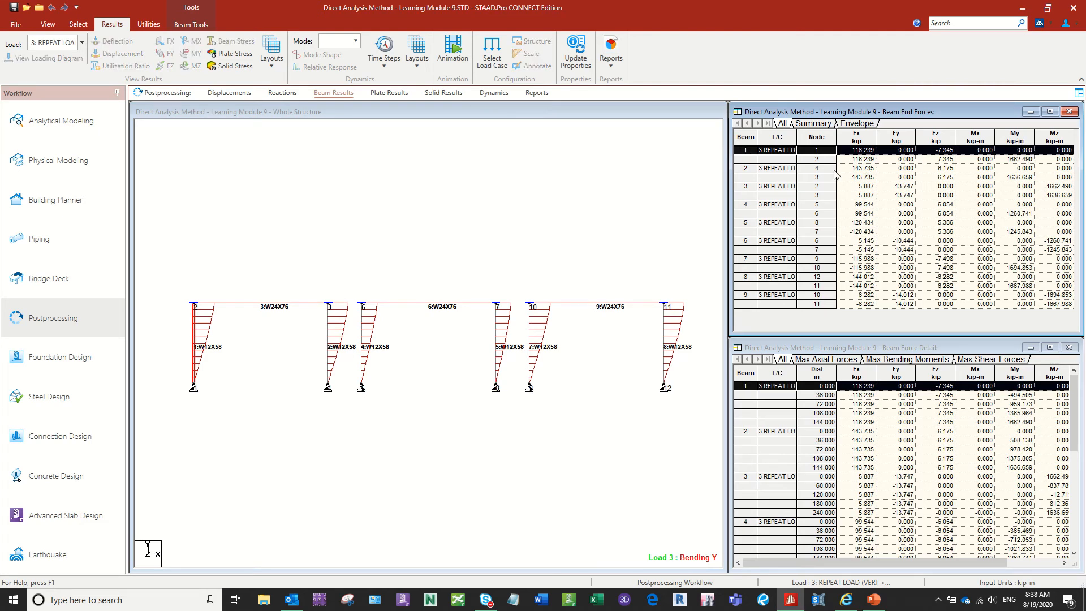
left_click(752, 158)
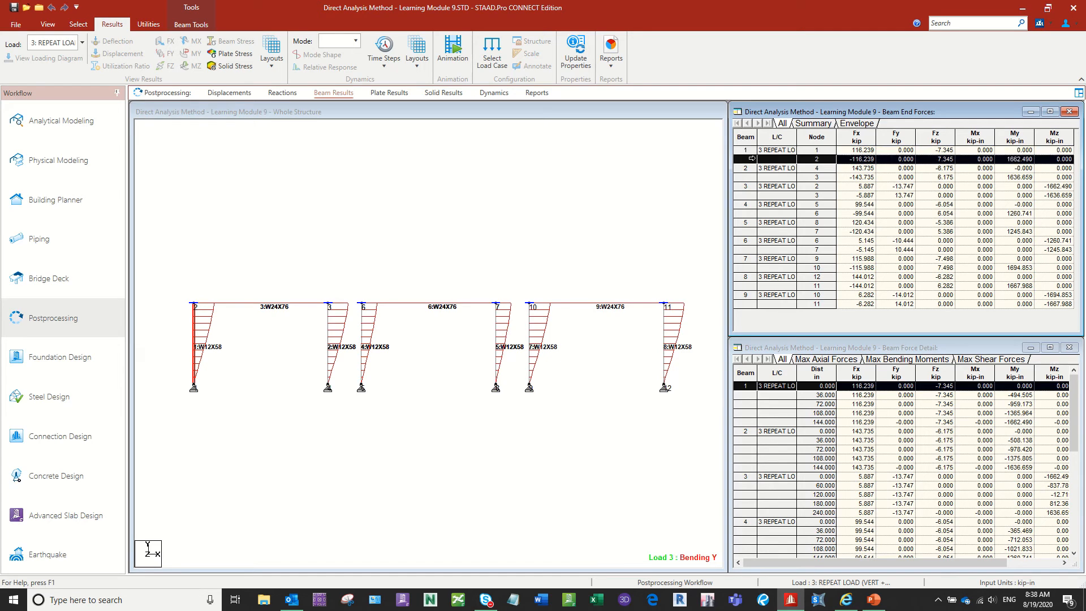
left_click(814, 124)
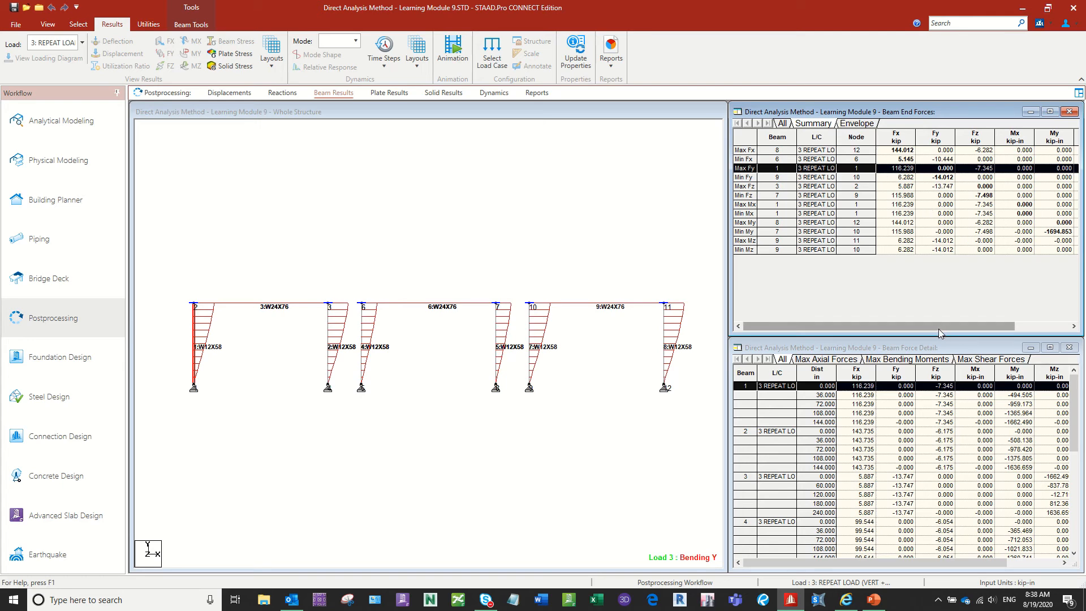
left_click_drag(938, 328, 992, 326)
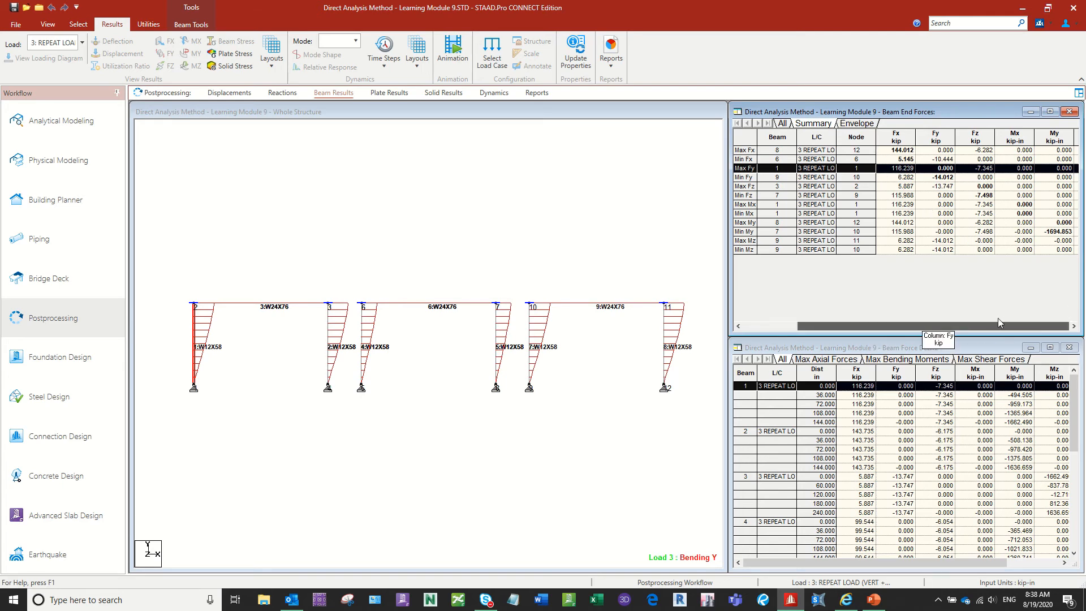
left_click(854, 123)
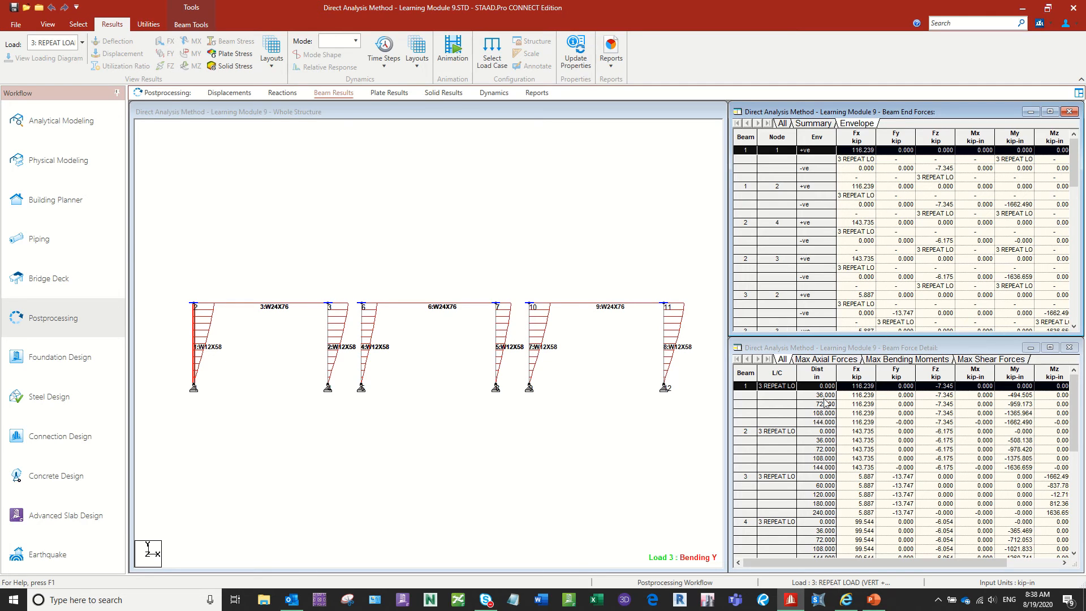
Examine the maximum bending moments in the beam force details, comparing the maximum negative moments of beams 1, 8 and 7.
left_click(886, 361)
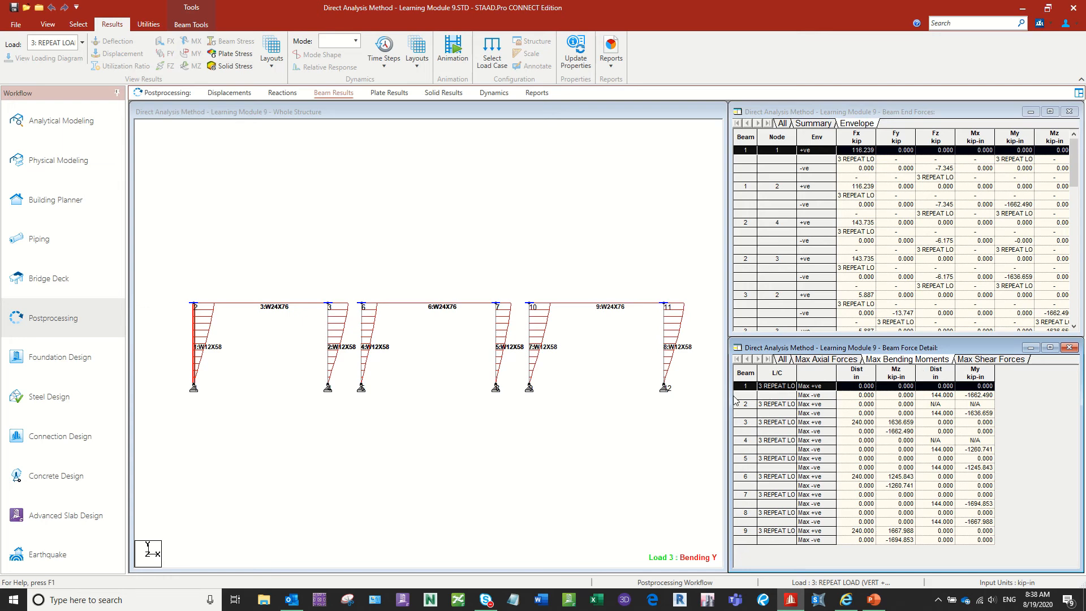
left_click(966, 397)
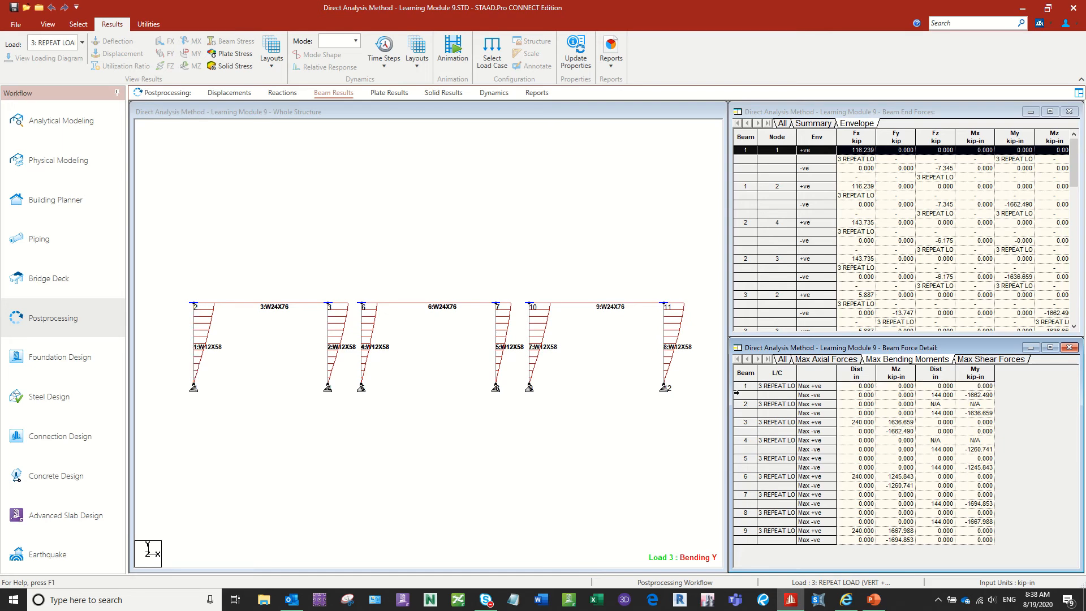
left_click(740, 397)
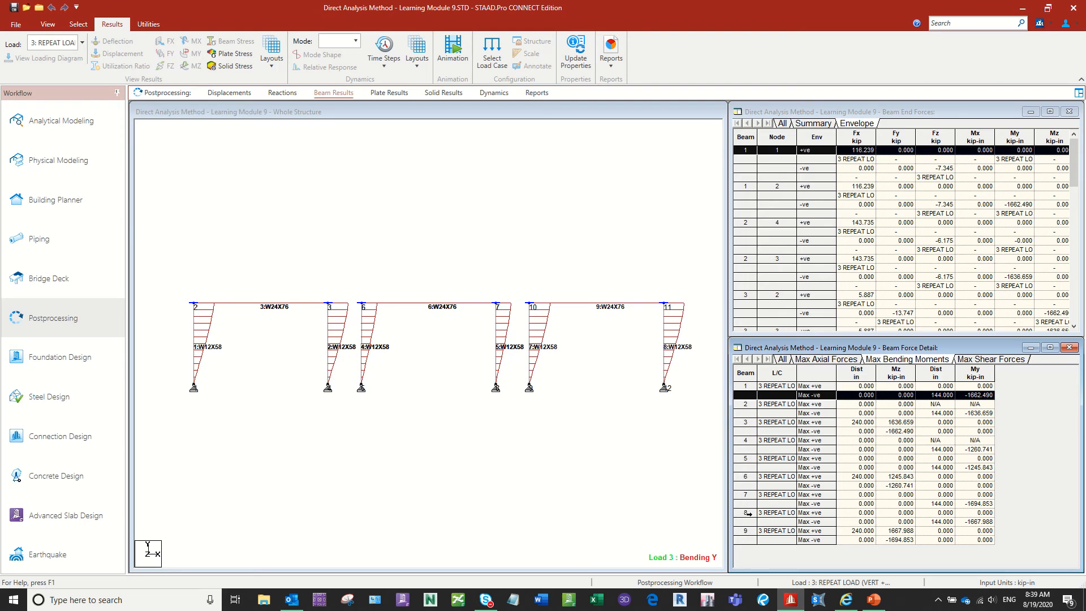
left_click(746, 522)
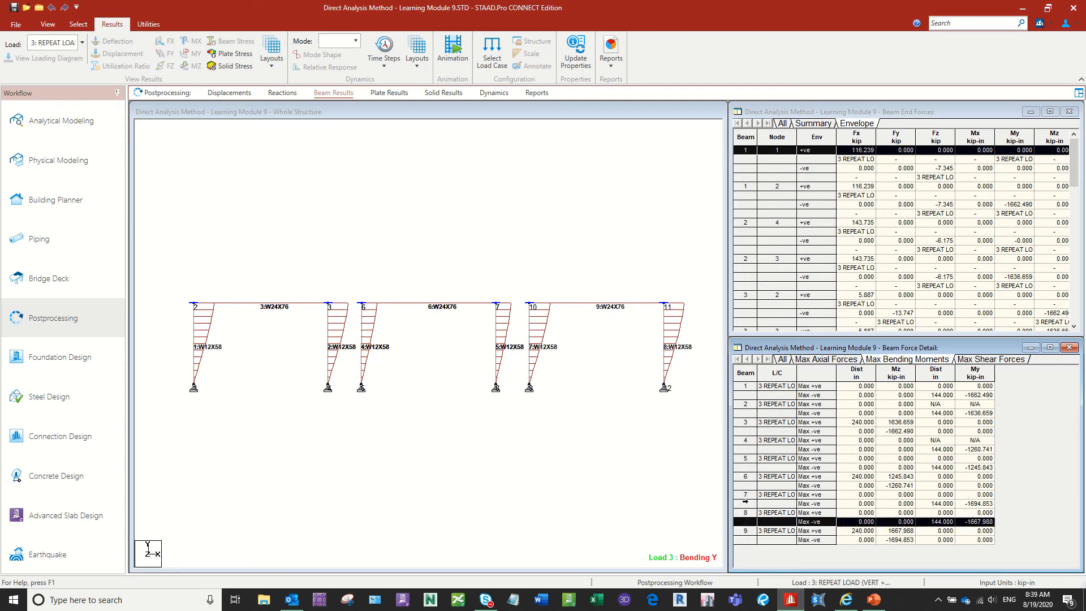
left_click(746, 502)
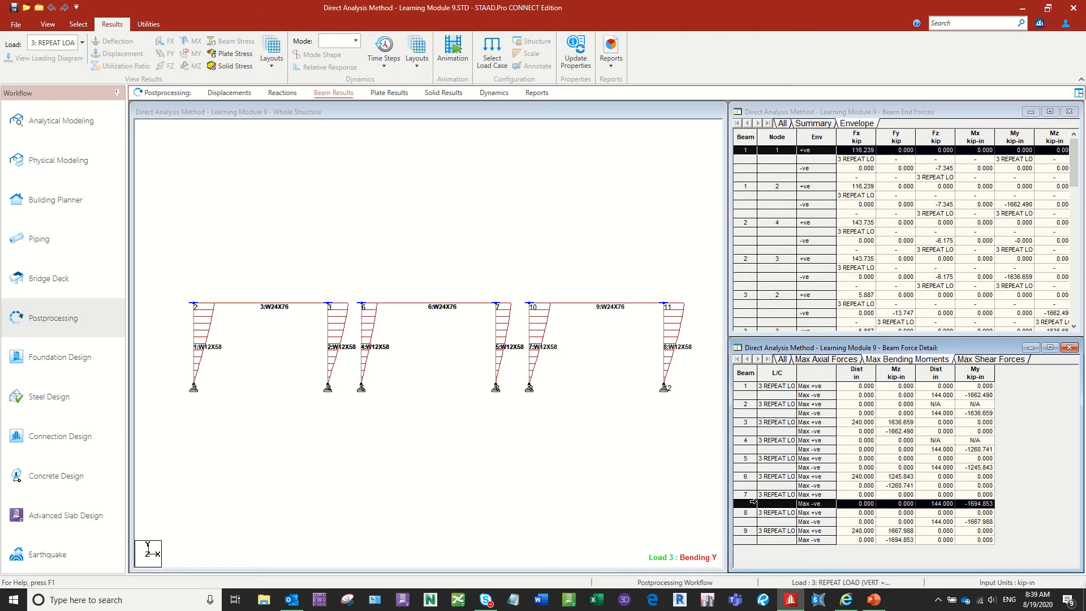